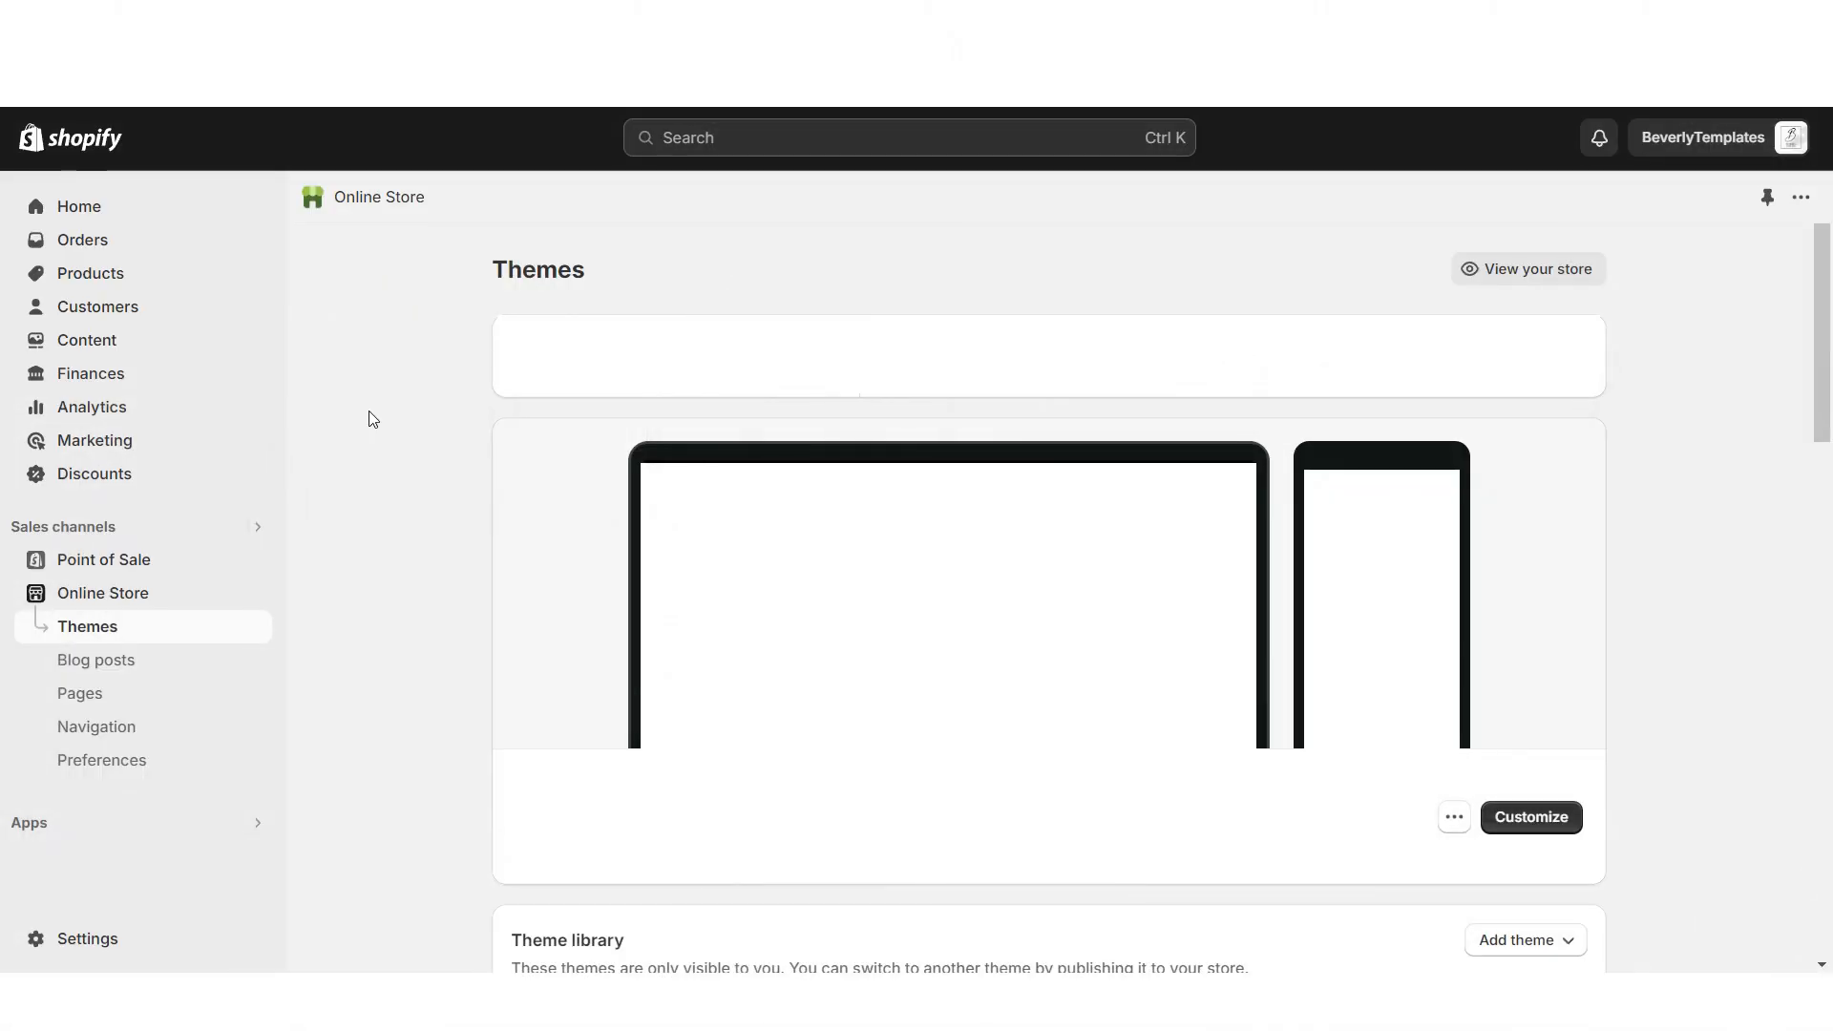
Start a new product in the store's Products section.
{"action": "left_click", "coordinate": [252, 287]}
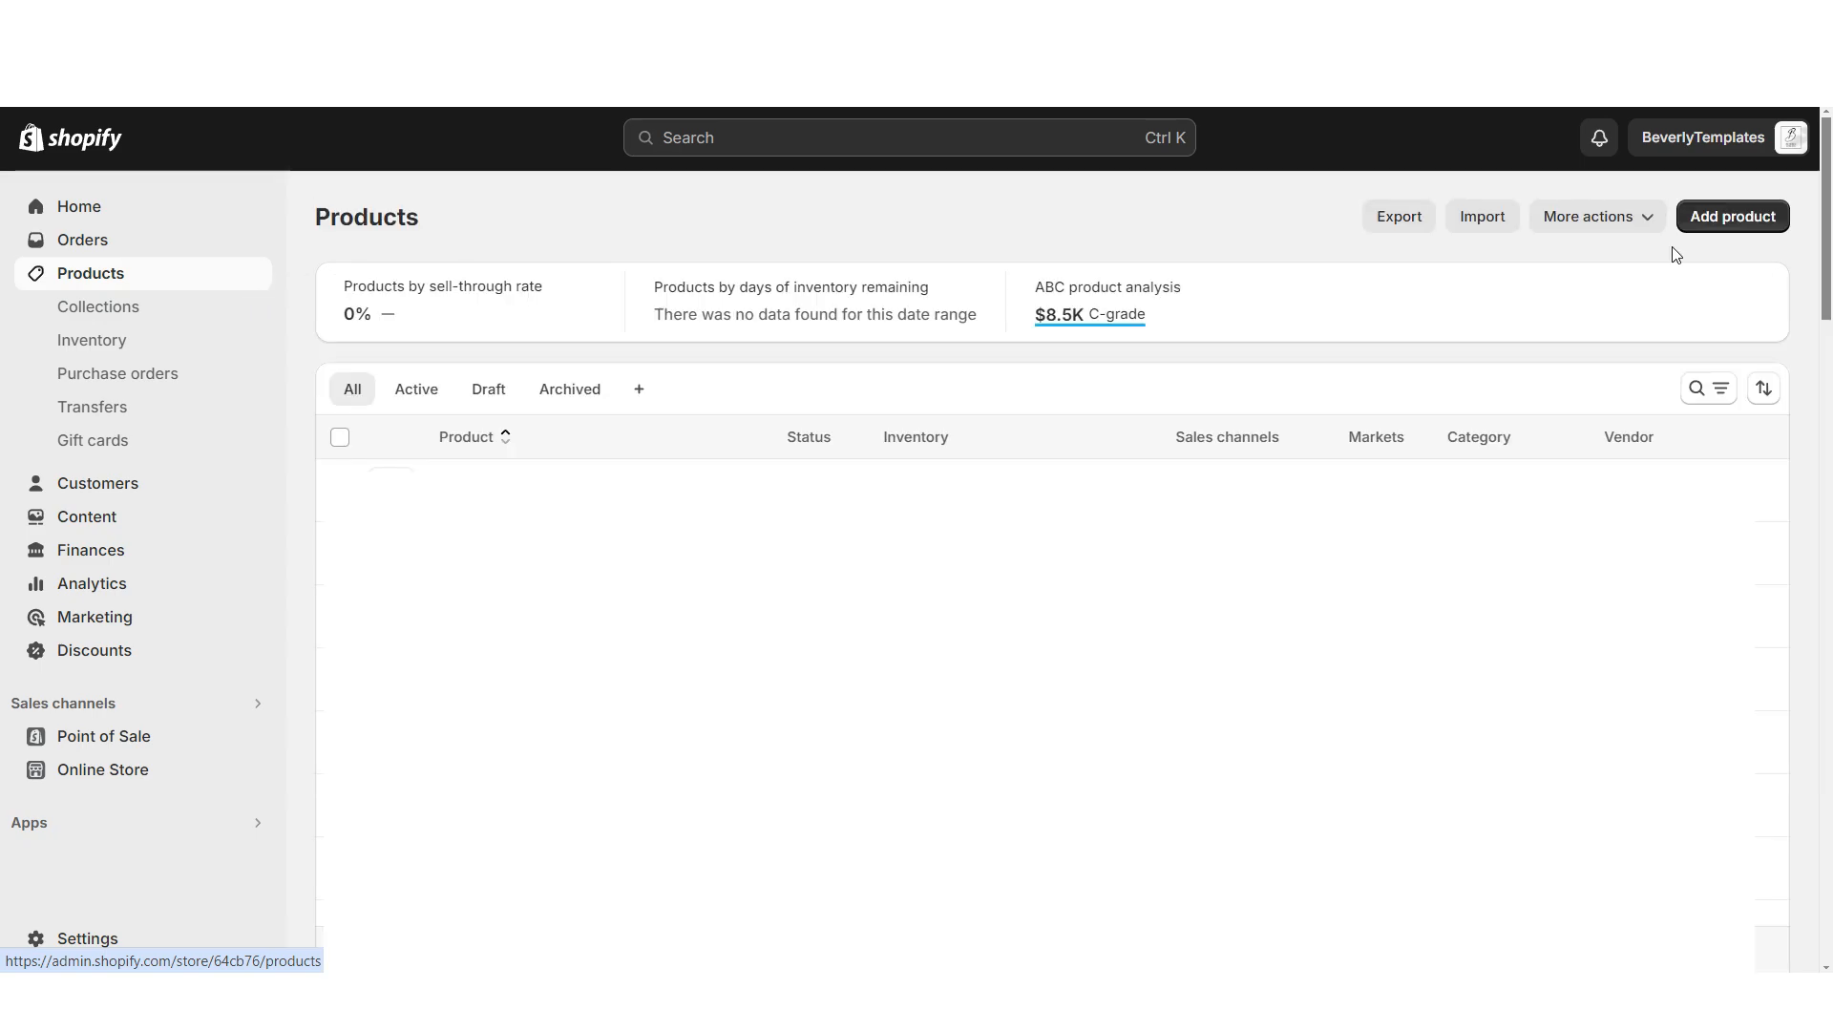
{"action": "left_click", "coordinate": [1729, 225]}
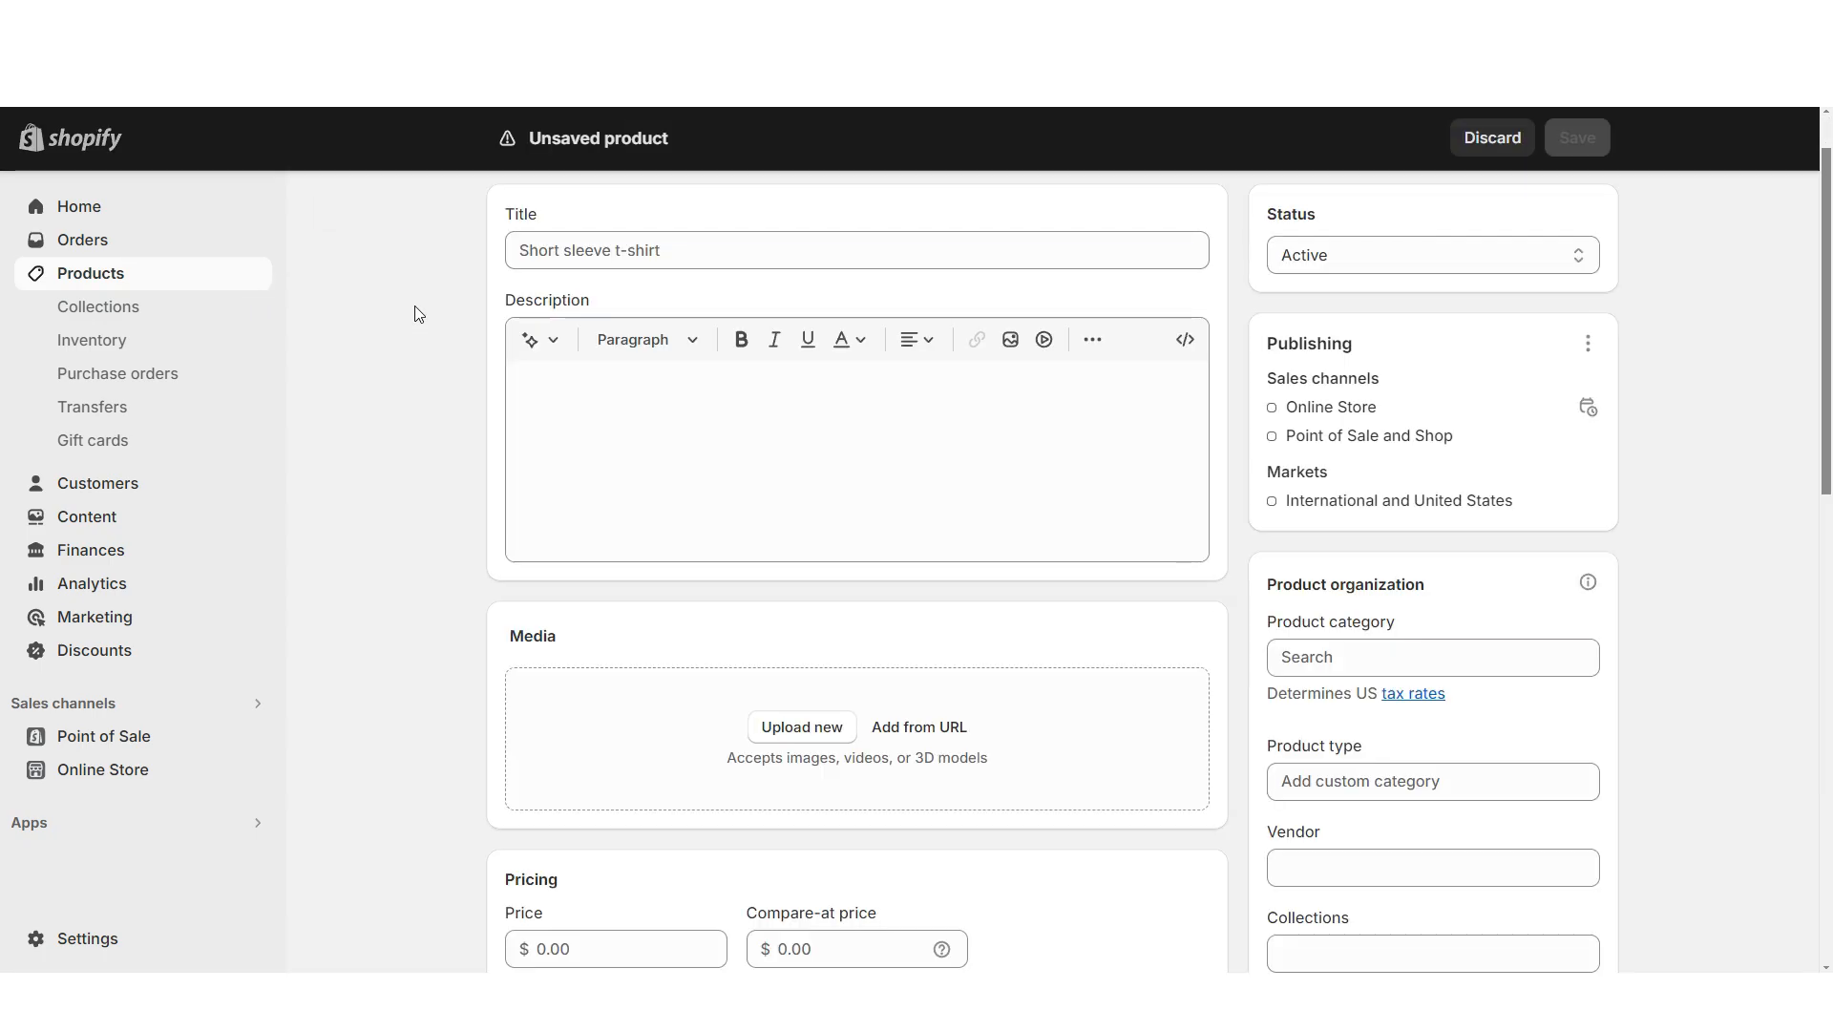
Review the blank product form's title, description, media, pricing, inventory, shipping weight unit and variants sections.
{"action": "left_click", "coordinate": [519, 249]}
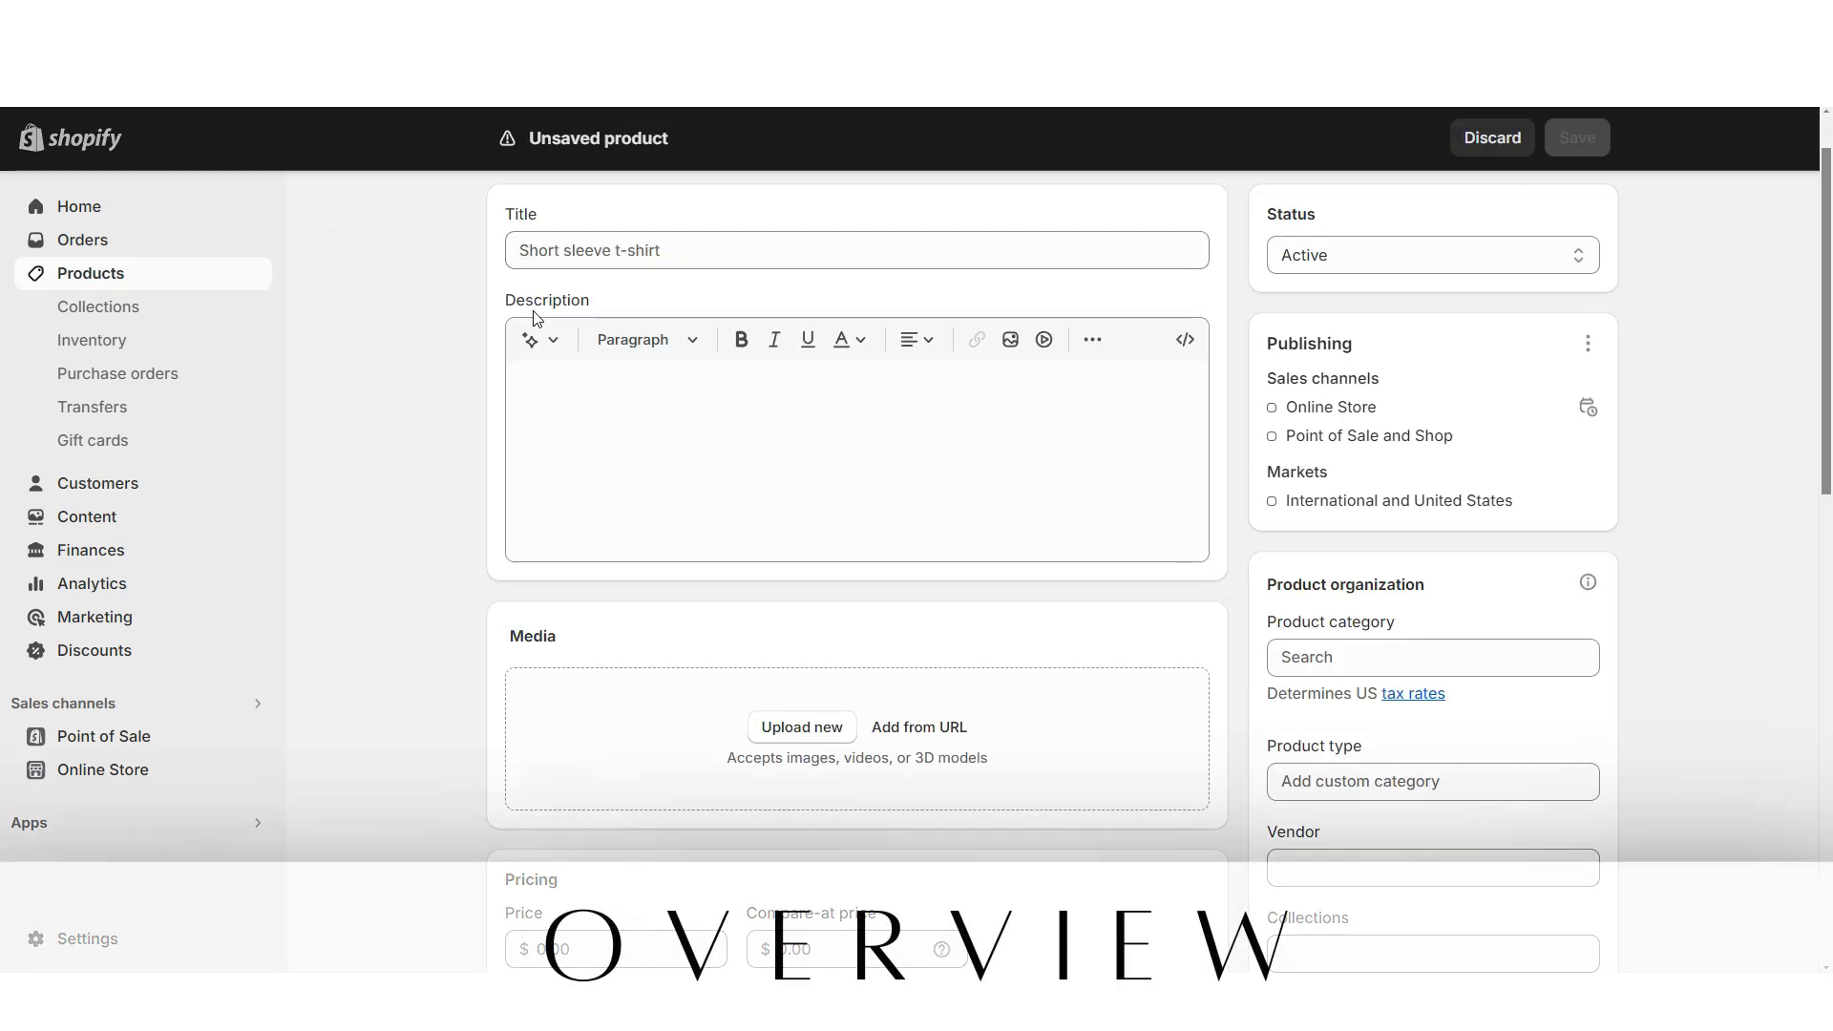
{"action": "left_click", "coordinate": [568, 420]}
{"action": "scroll", "coordinate": [569, 573], "scroll_direction": "down", "scroll_amount": 2}
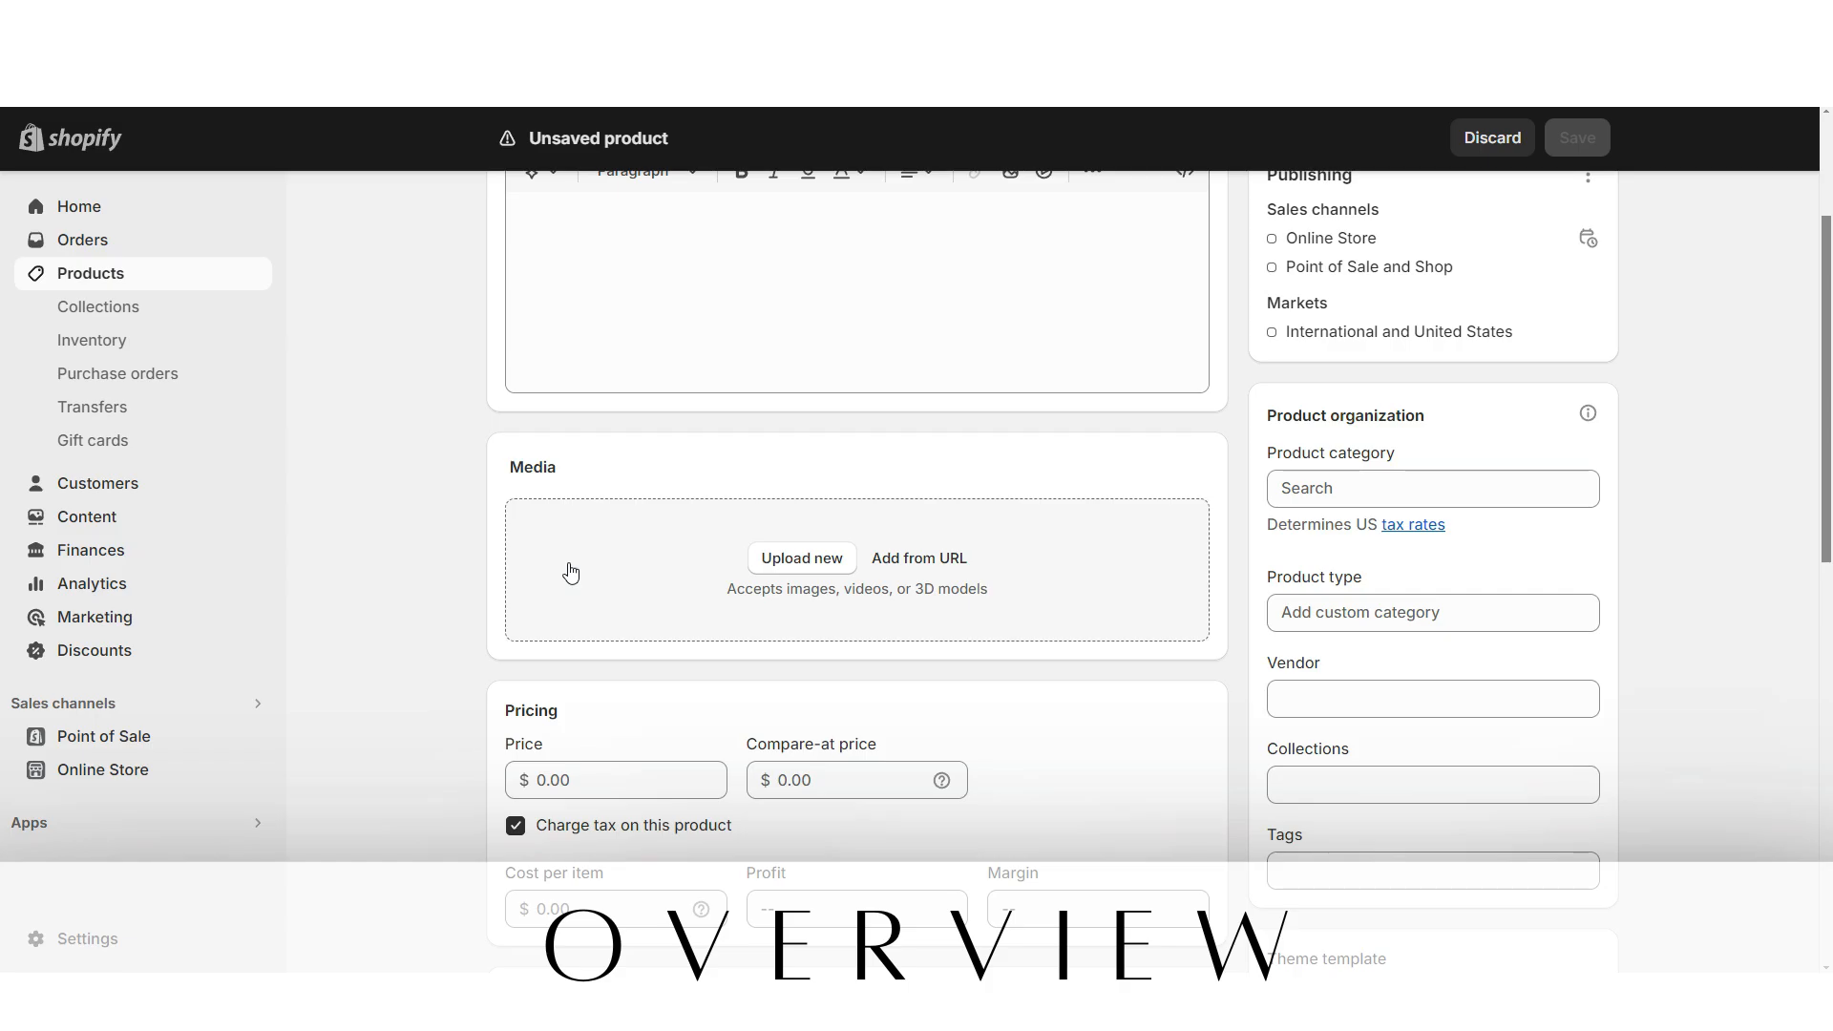
{"action": "scroll", "coordinate": [559, 786], "scroll_direction": "down", "scroll_amount": 8}
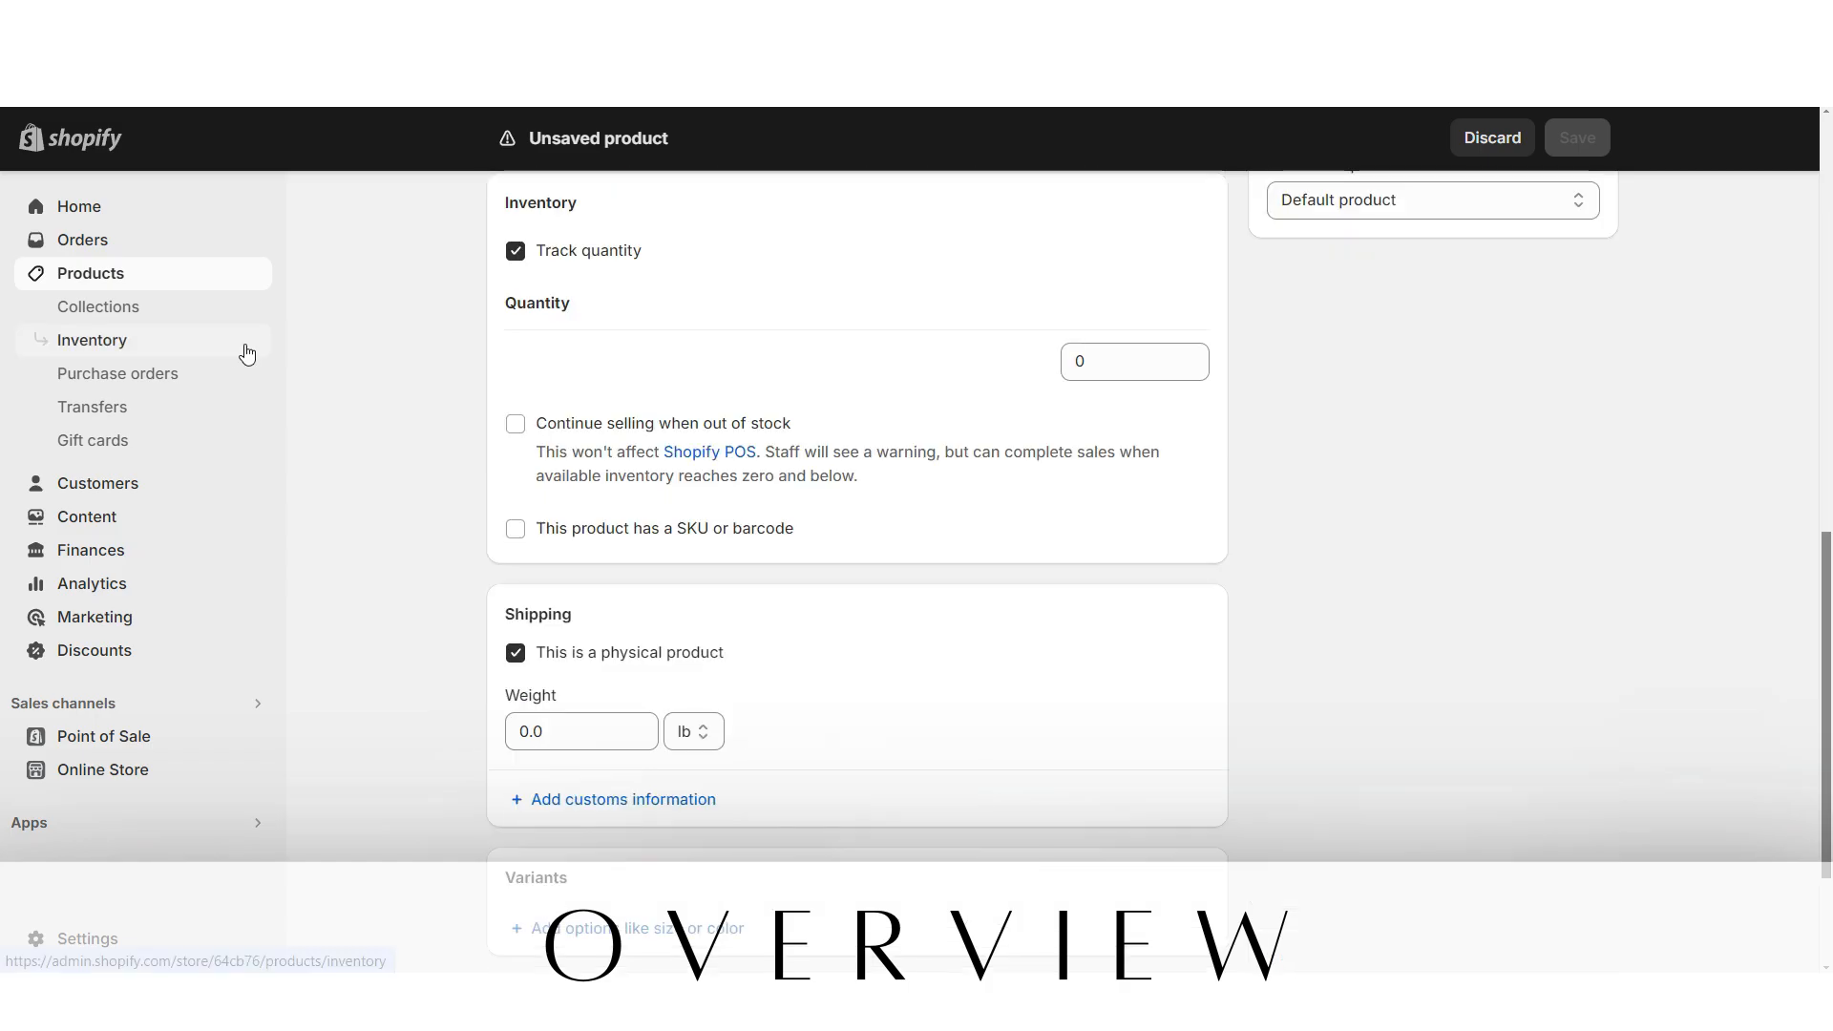
{"action": "scroll", "coordinate": [592, 429], "scroll_direction": "down", "scroll_amount": 2}
{"action": "left_click", "coordinate": [708, 526]}
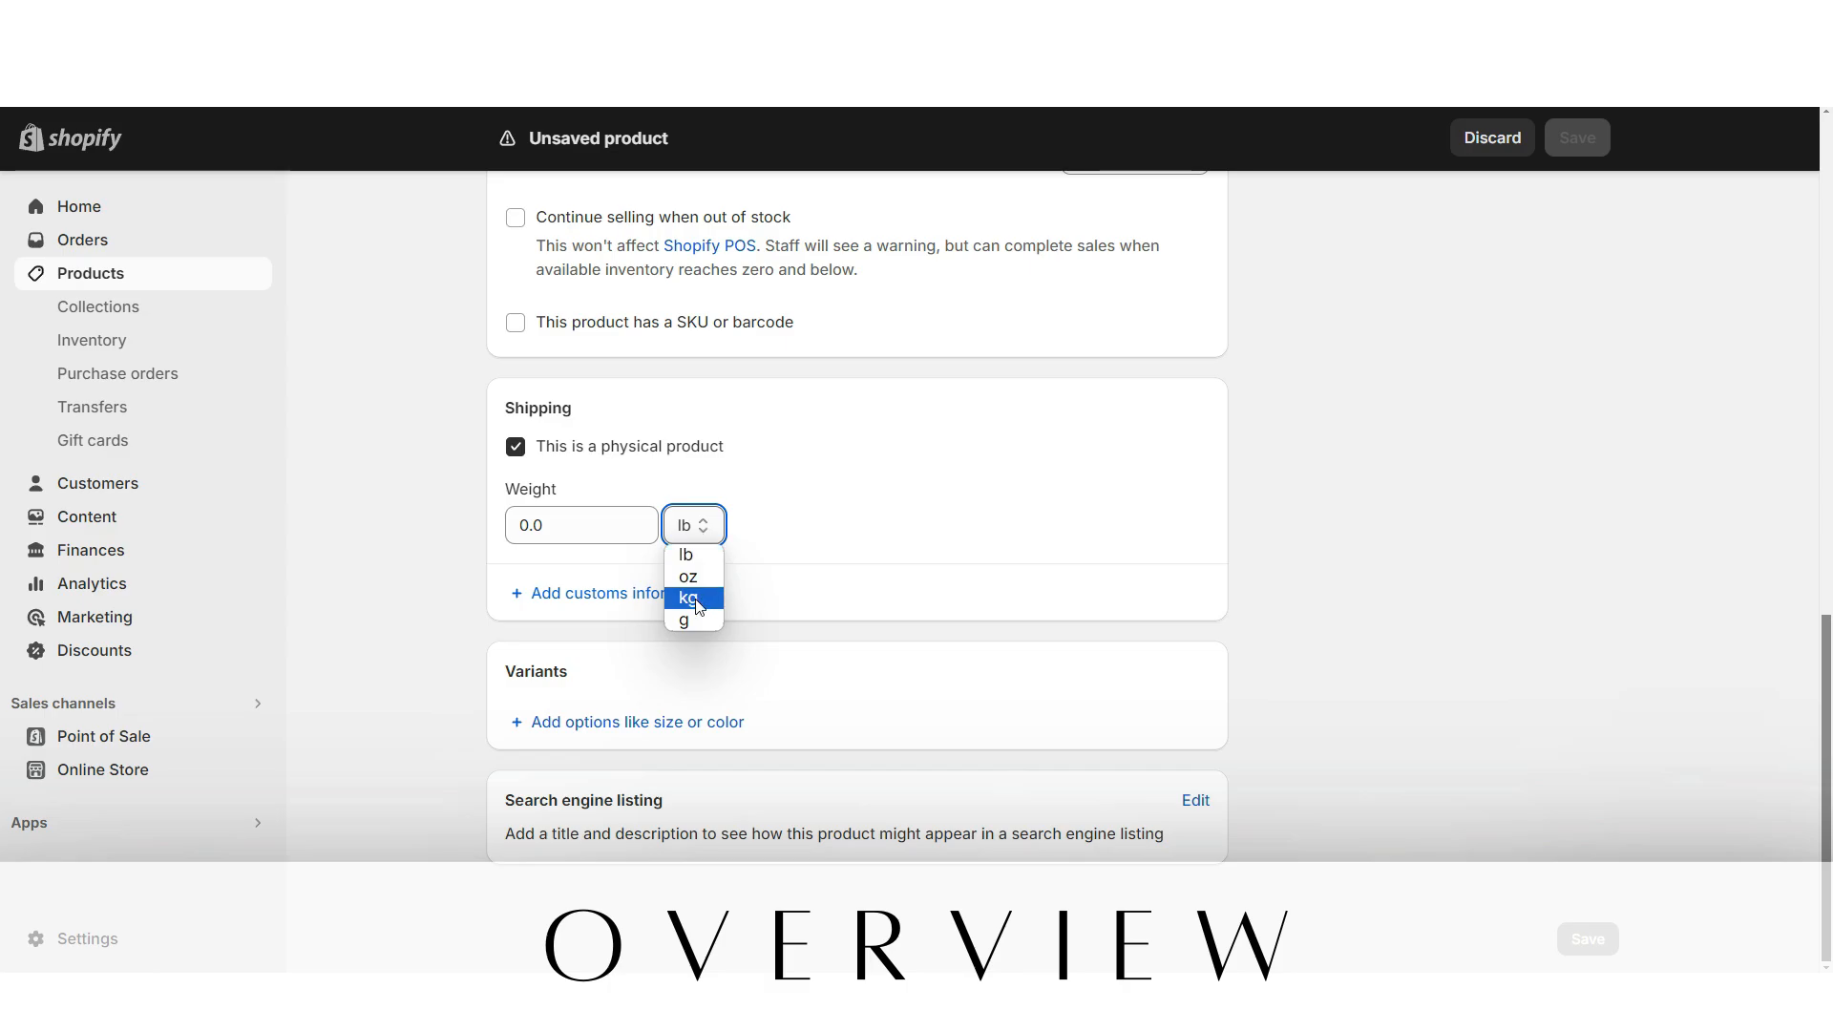
{"action": "left_click", "coordinate": [529, 675]}
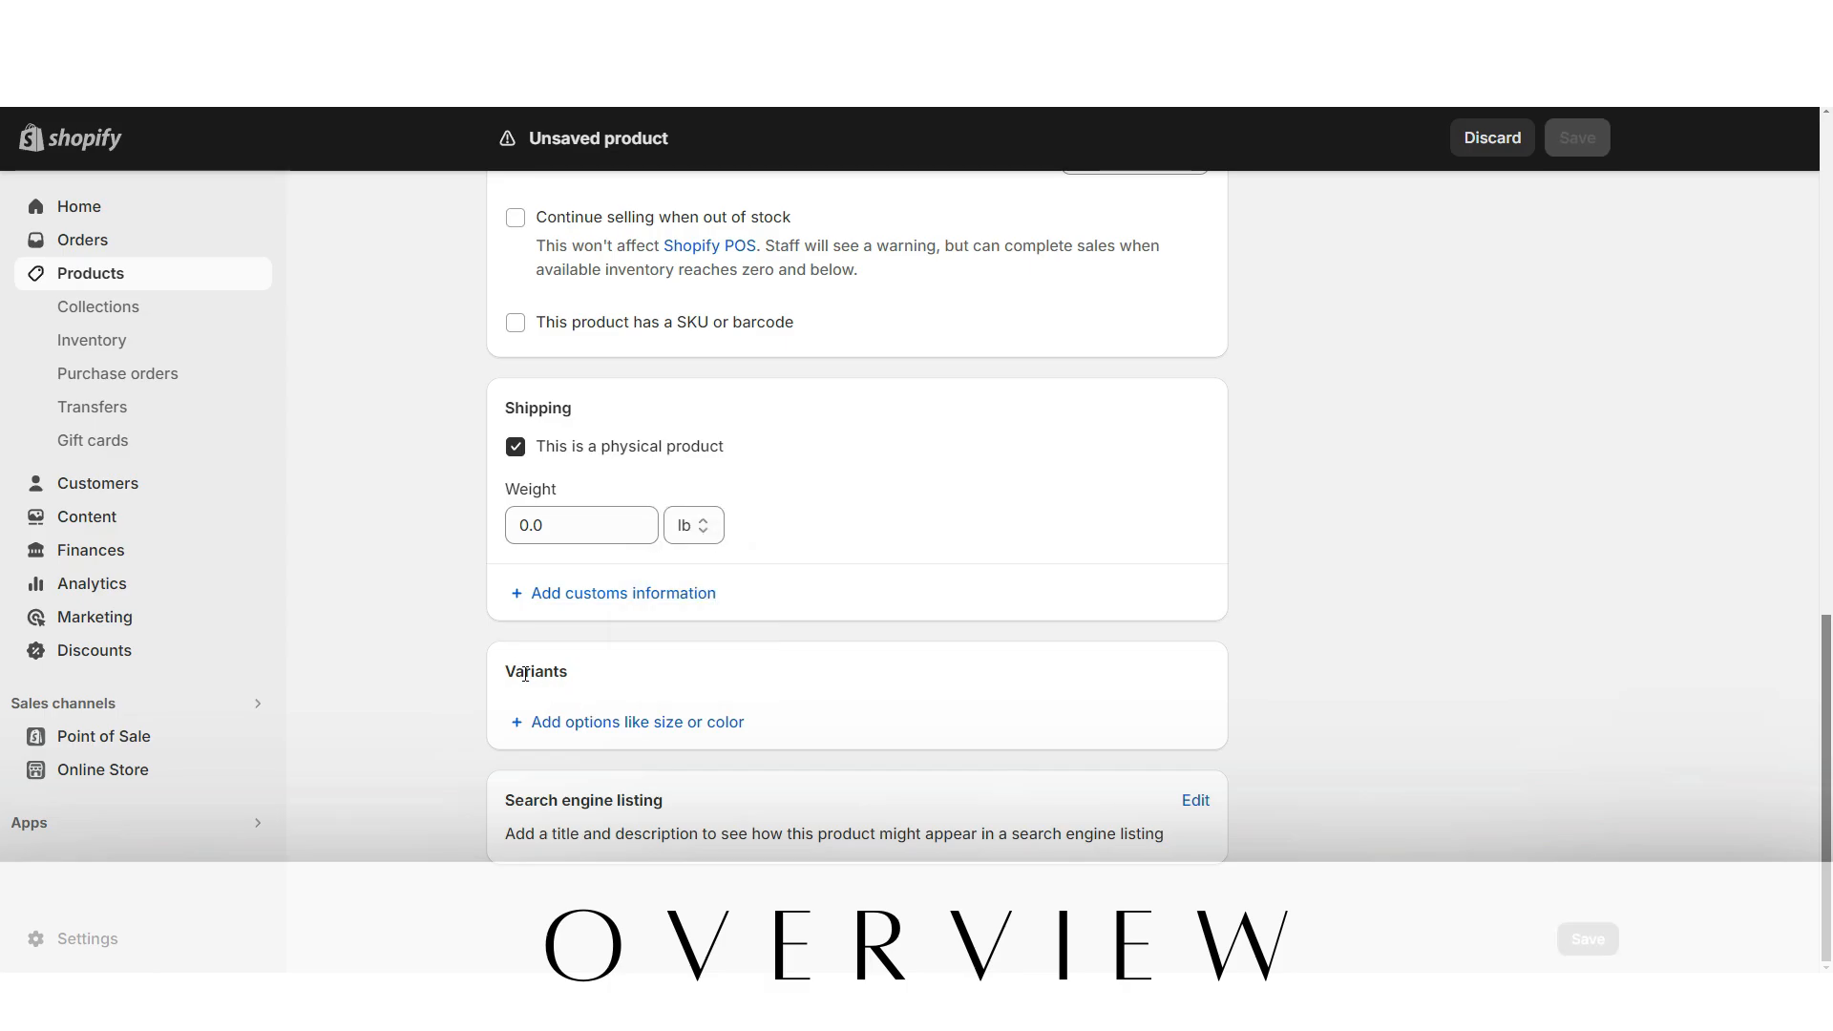
{"action": "scroll", "coordinate": [1261, 278], "scroll_direction": "up", "scroll_amount": 10}
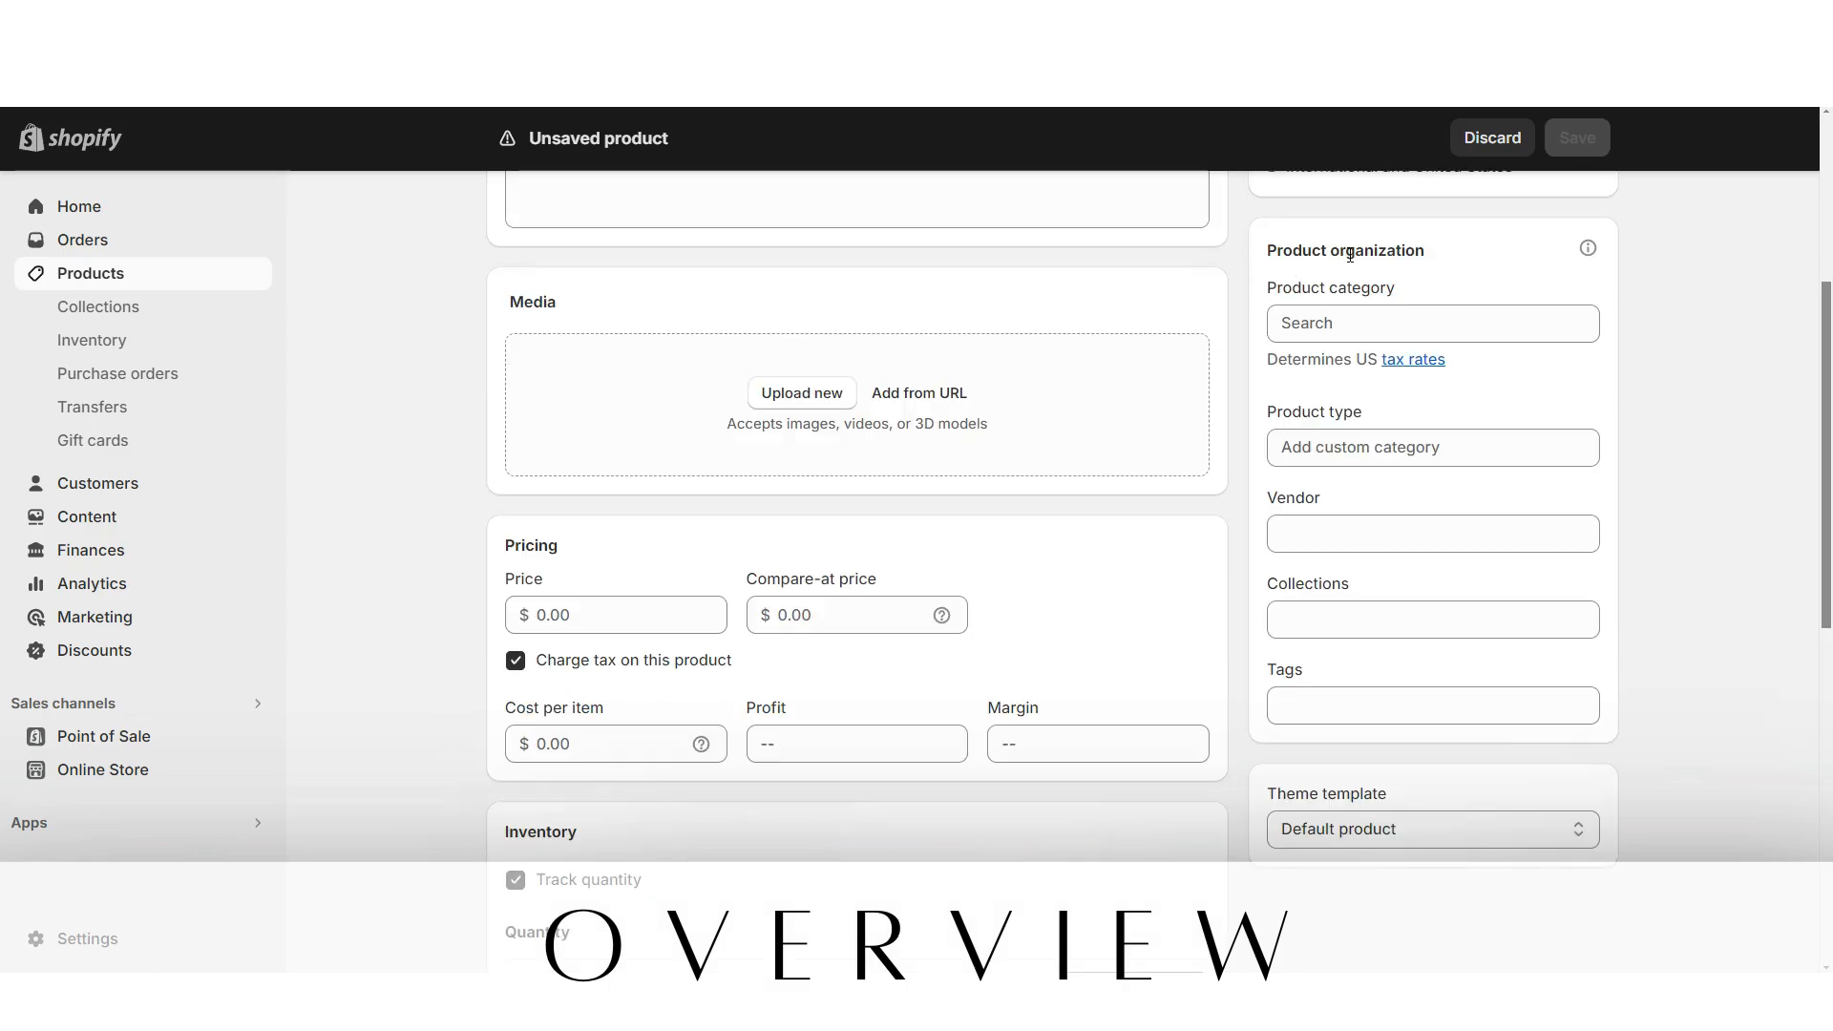
Look through the available product categories and the product status options.
{"action": "left_click", "coordinate": [1368, 315]}
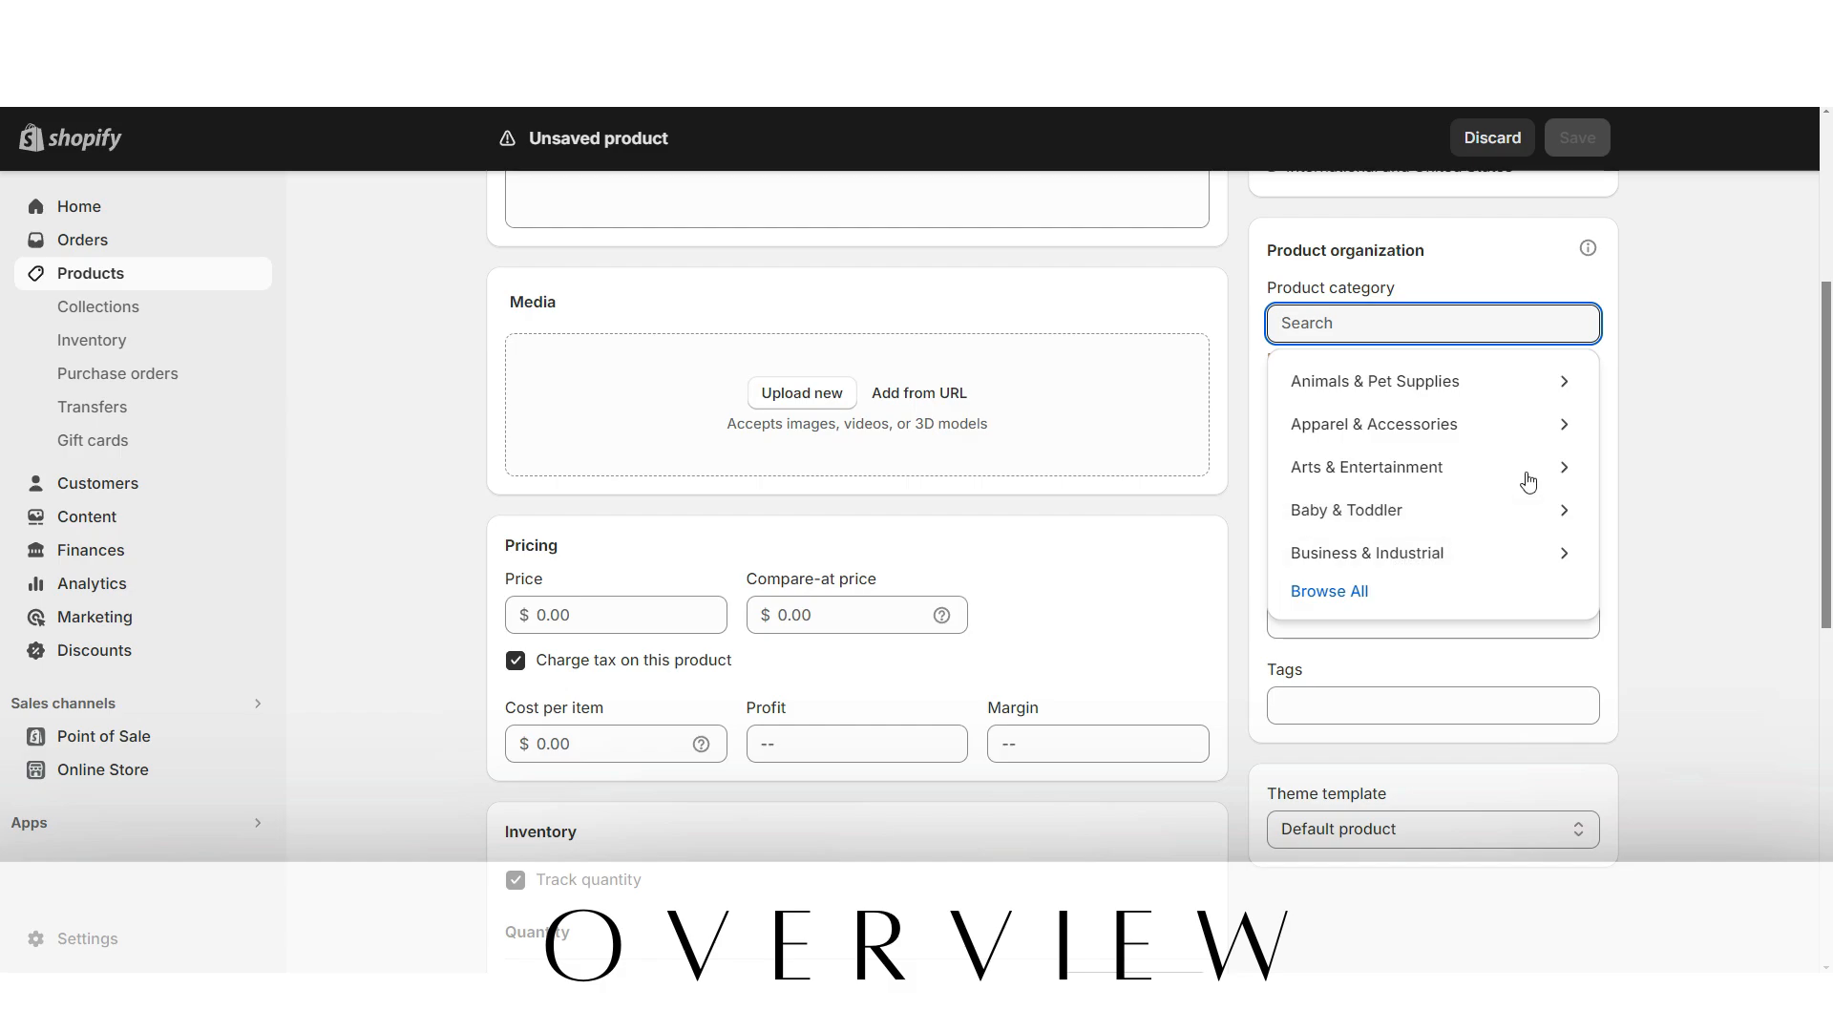
{"action": "left_click", "coordinate": [1571, 282]}
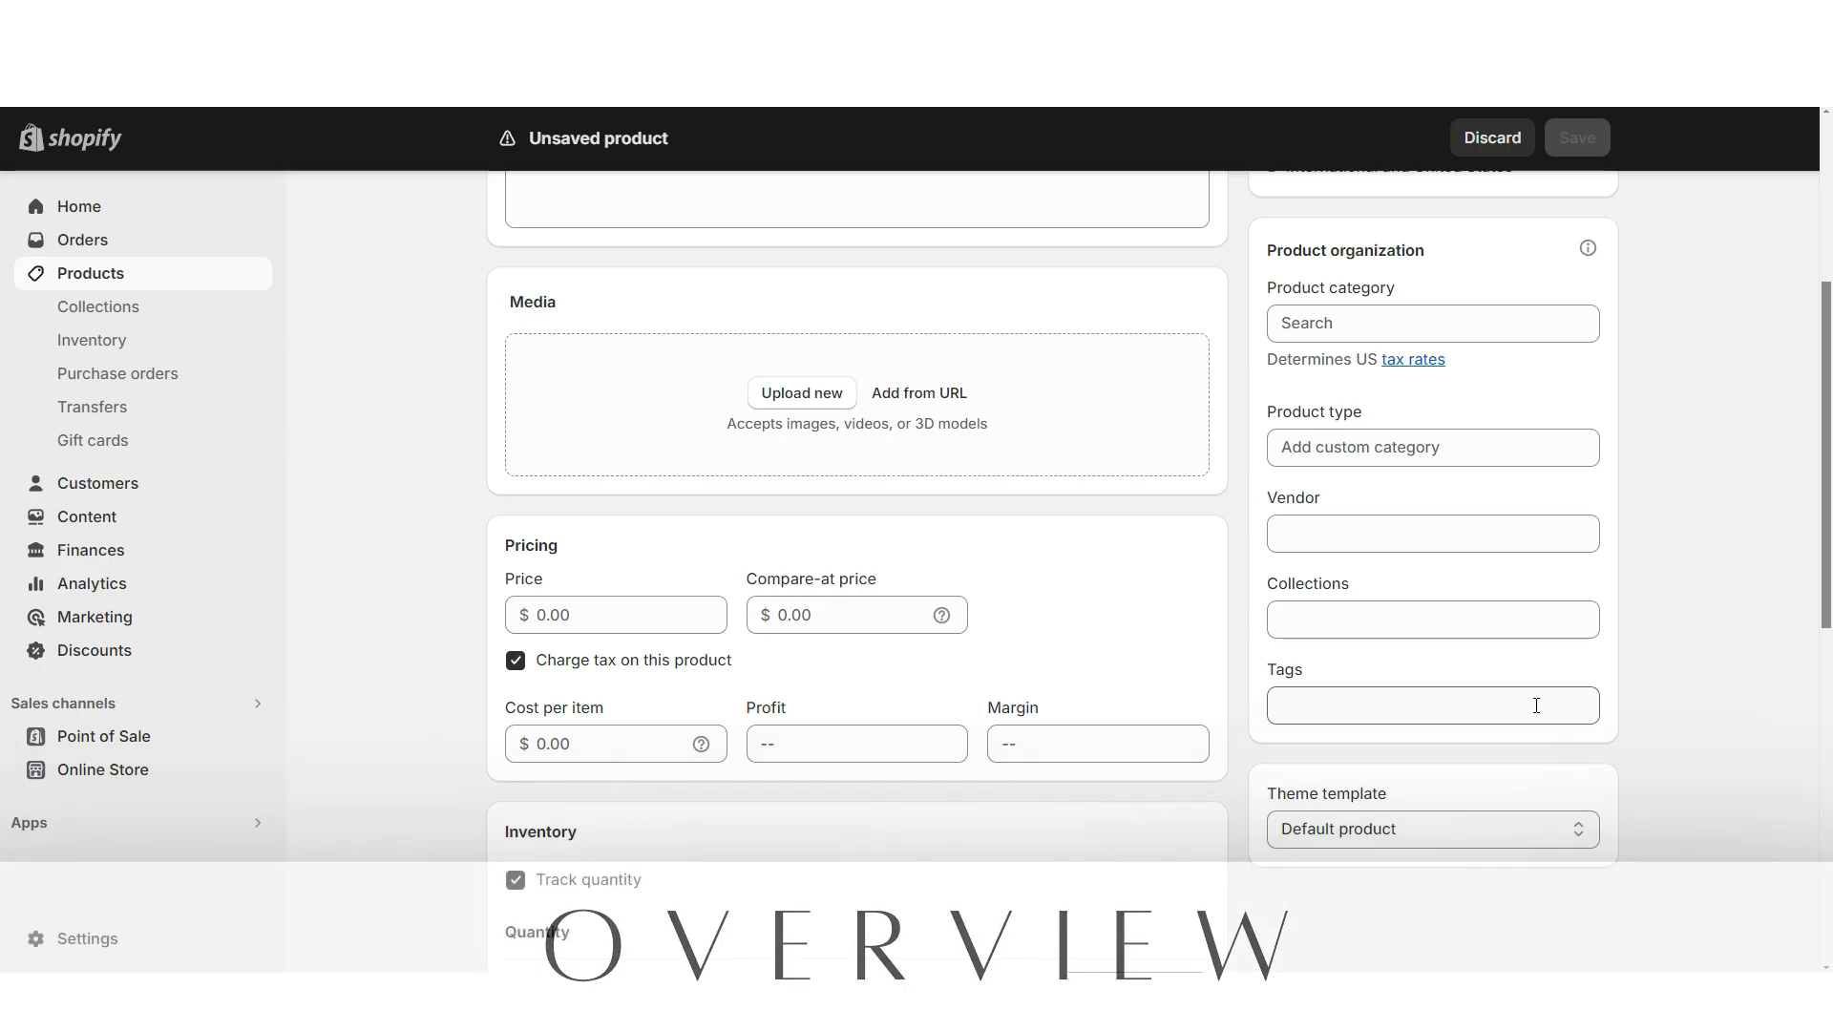
{"action": "scroll", "coordinate": [1314, 268], "scroll_direction": "up", "scroll_amount": 5}
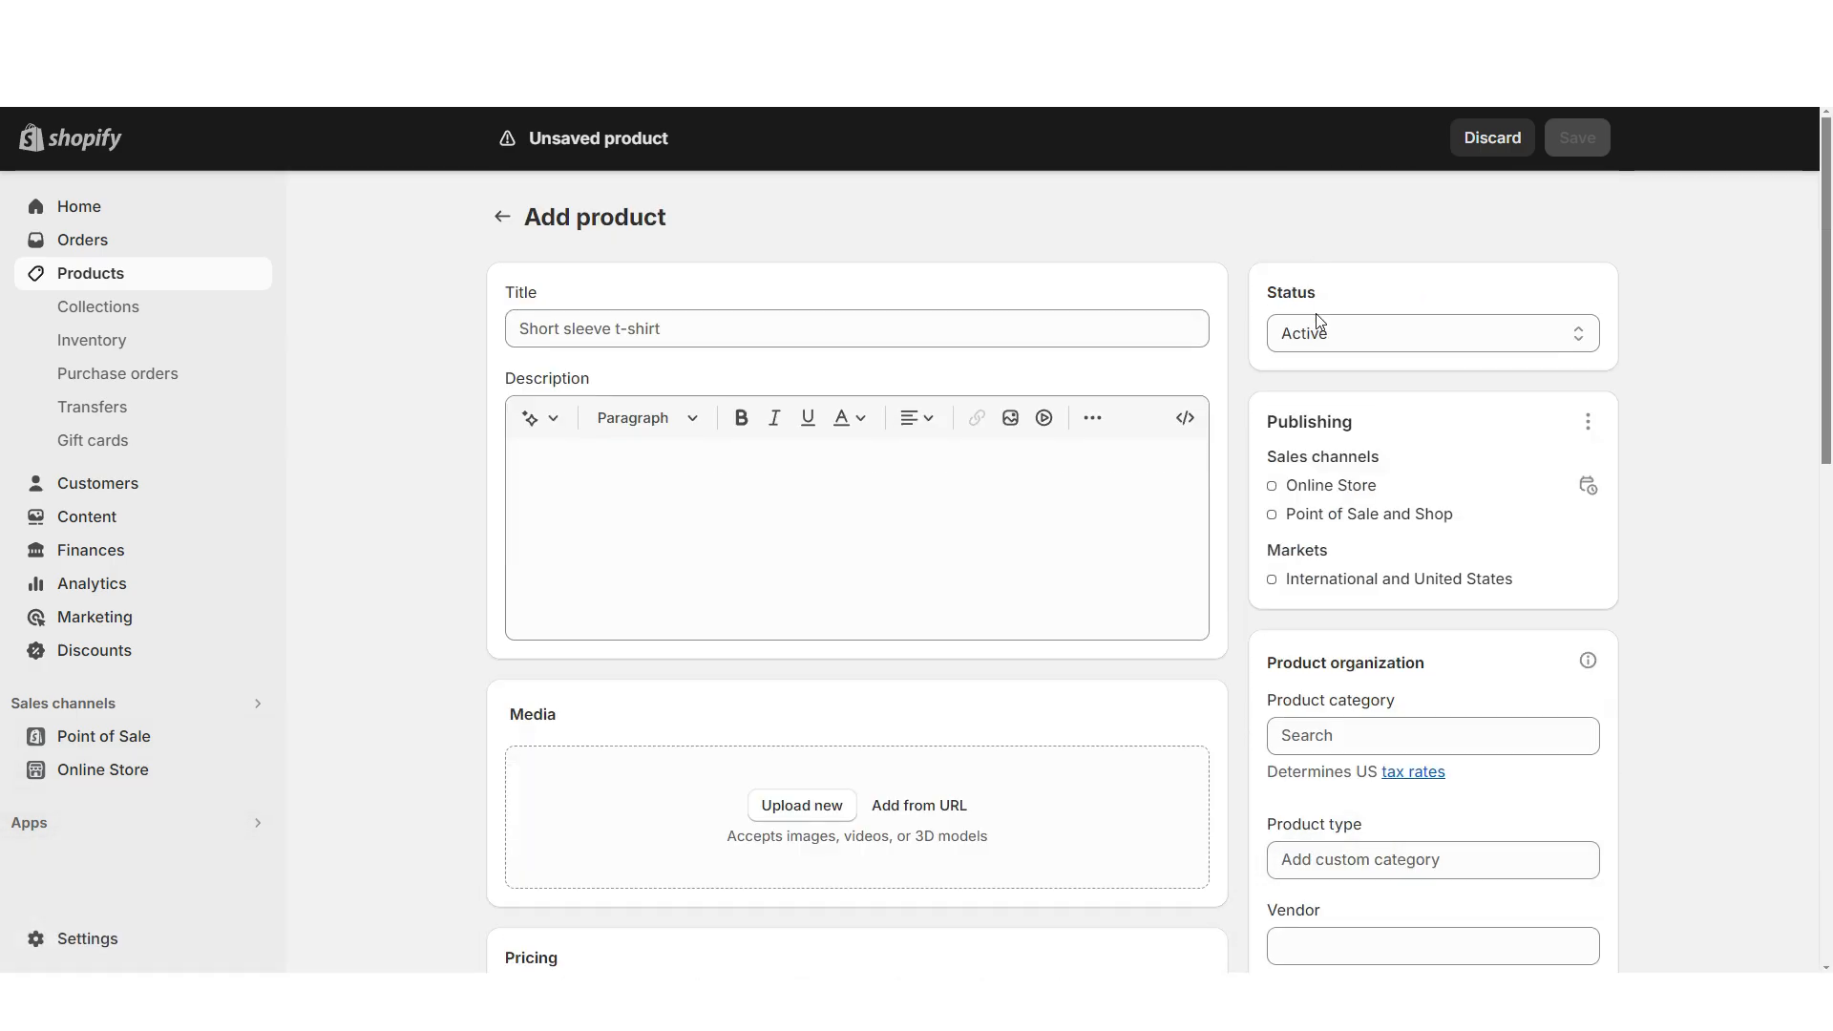
{"action": "left_click", "coordinate": [1320, 340]}
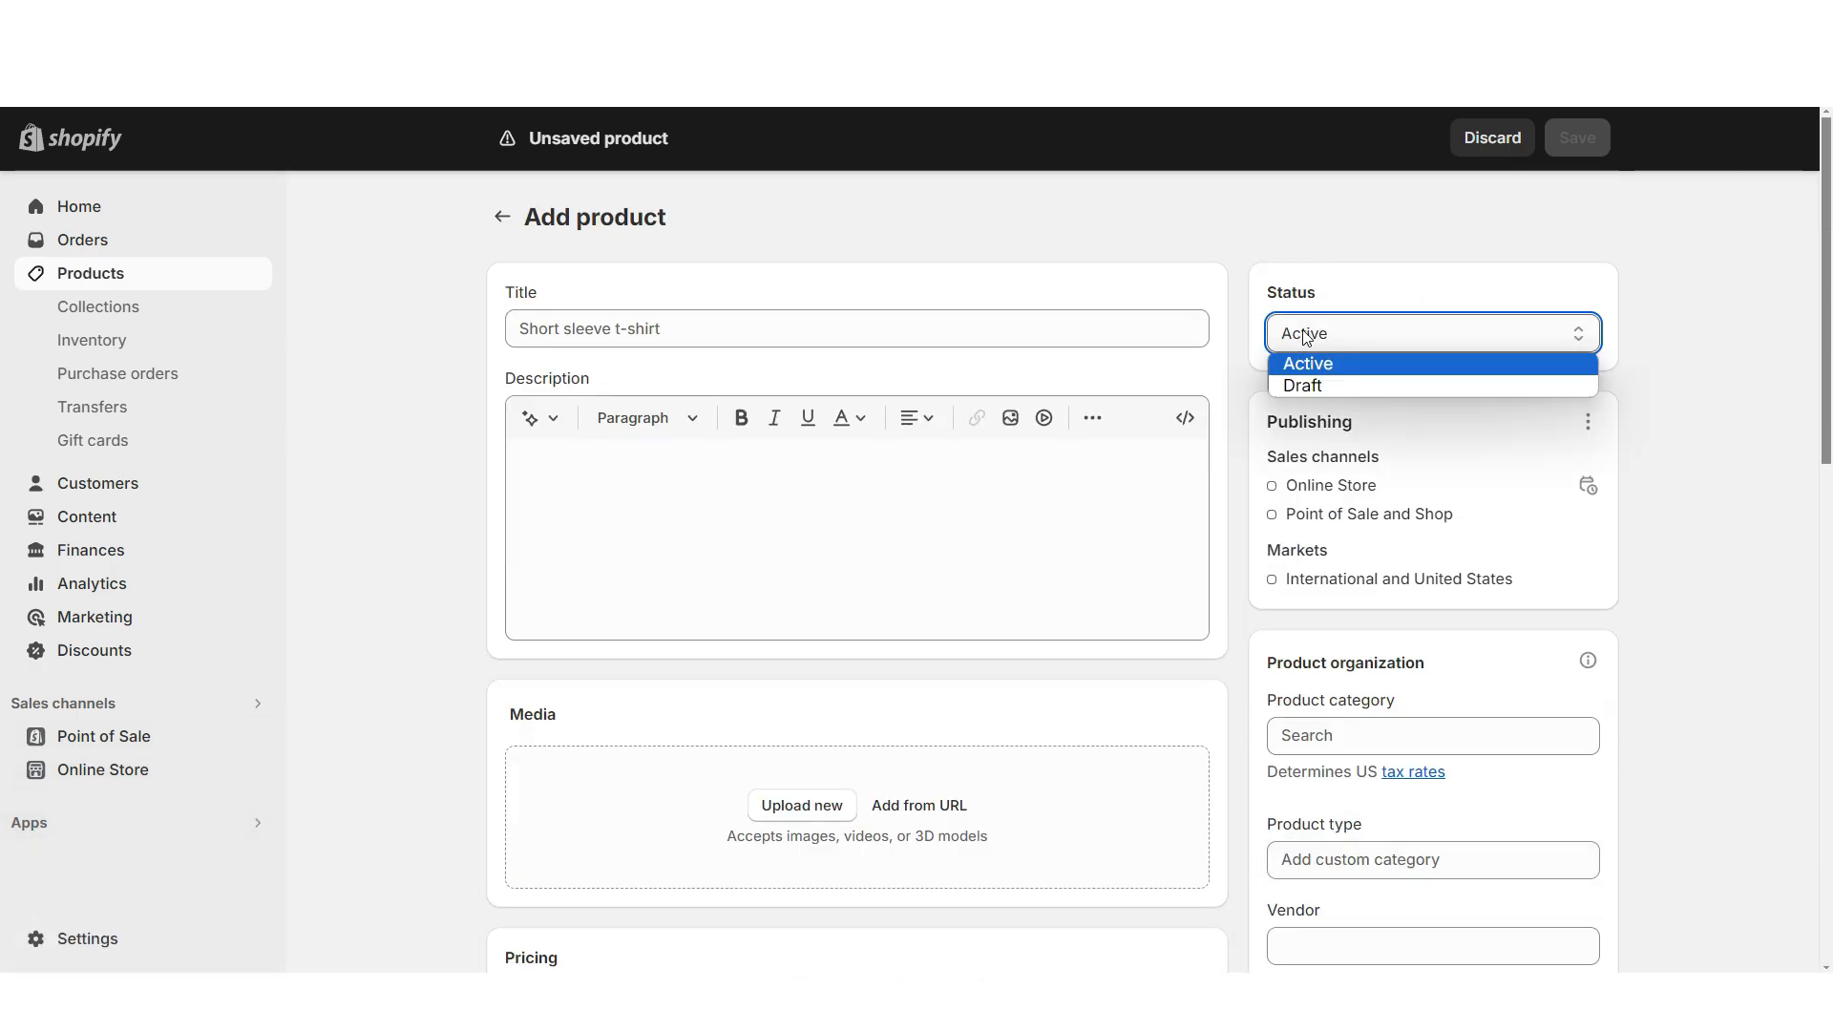
{"action": "left_click", "coordinate": [1308, 339]}
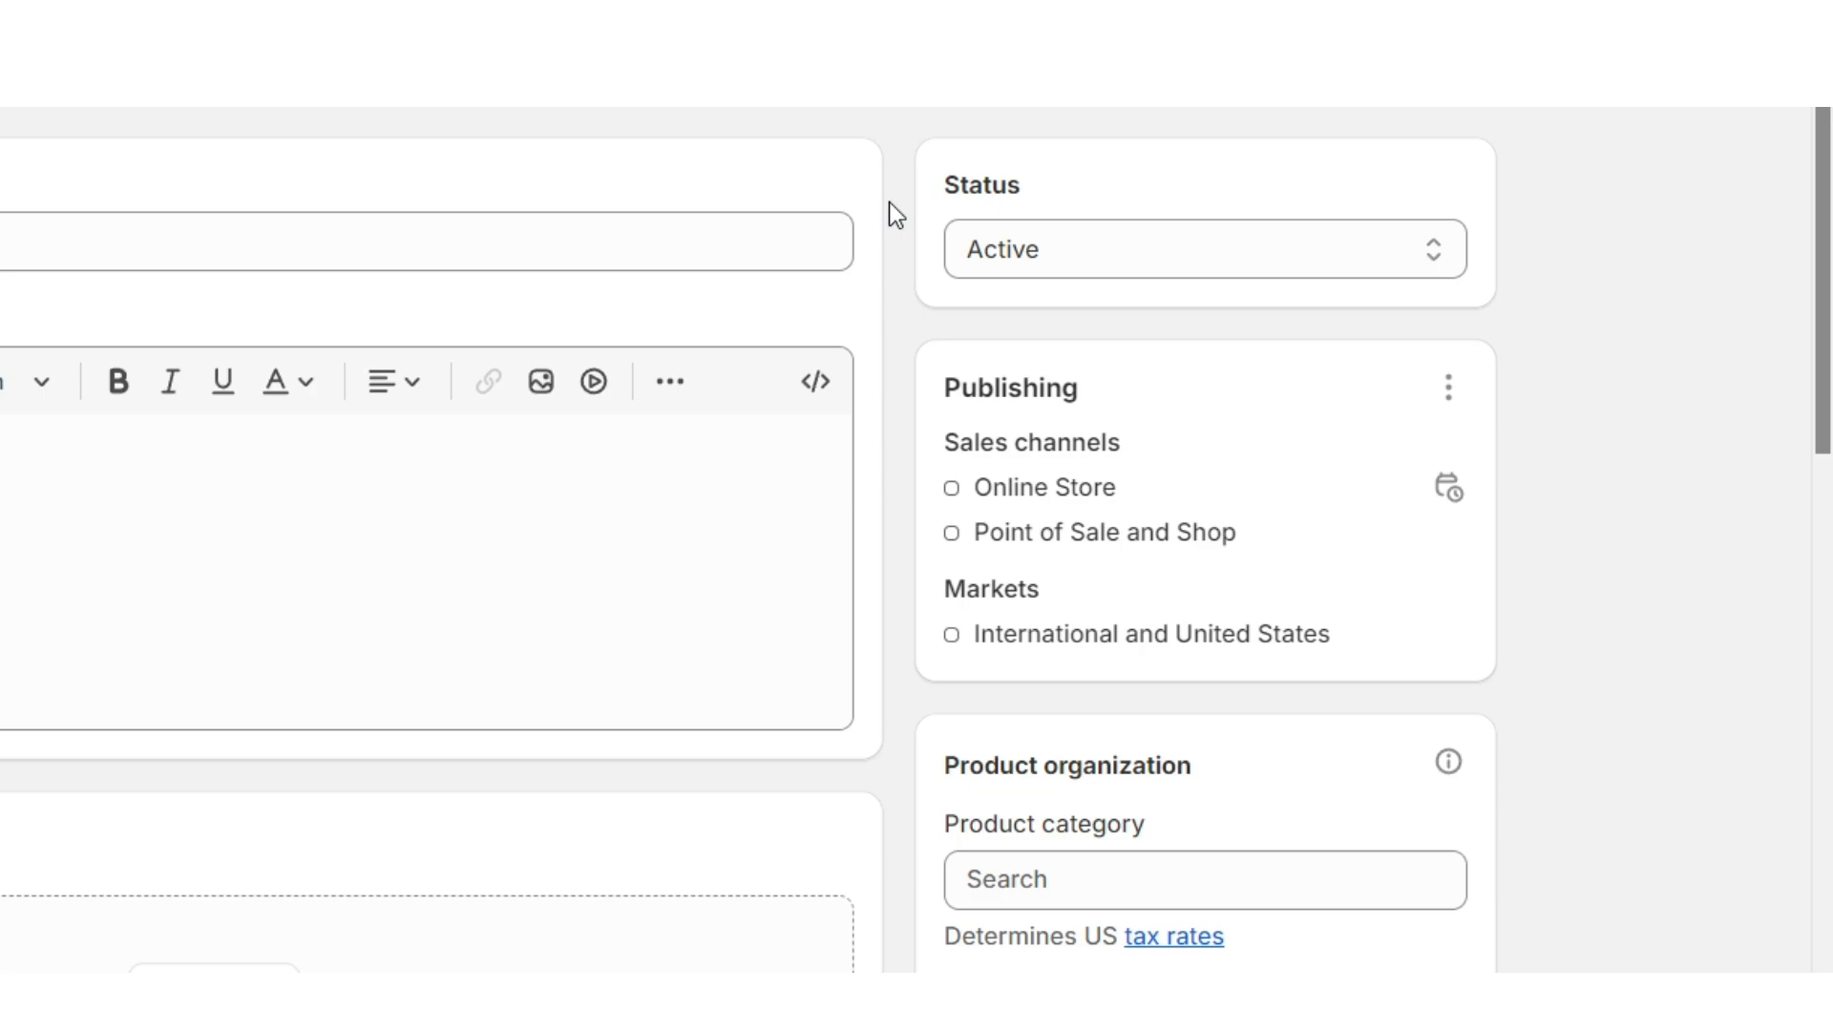
{"action": "left_click", "coordinate": [964, 250]}
{"action": "left_click", "coordinate": [1018, 336]}
{"action": "left_click", "coordinate": [1058, 187]}
Set the product title to "Oversized Hoodie | Long Sleeve".
{"action": "left_click", "coordinate": [703, 335]}
{"action": "type", "text": "O"}
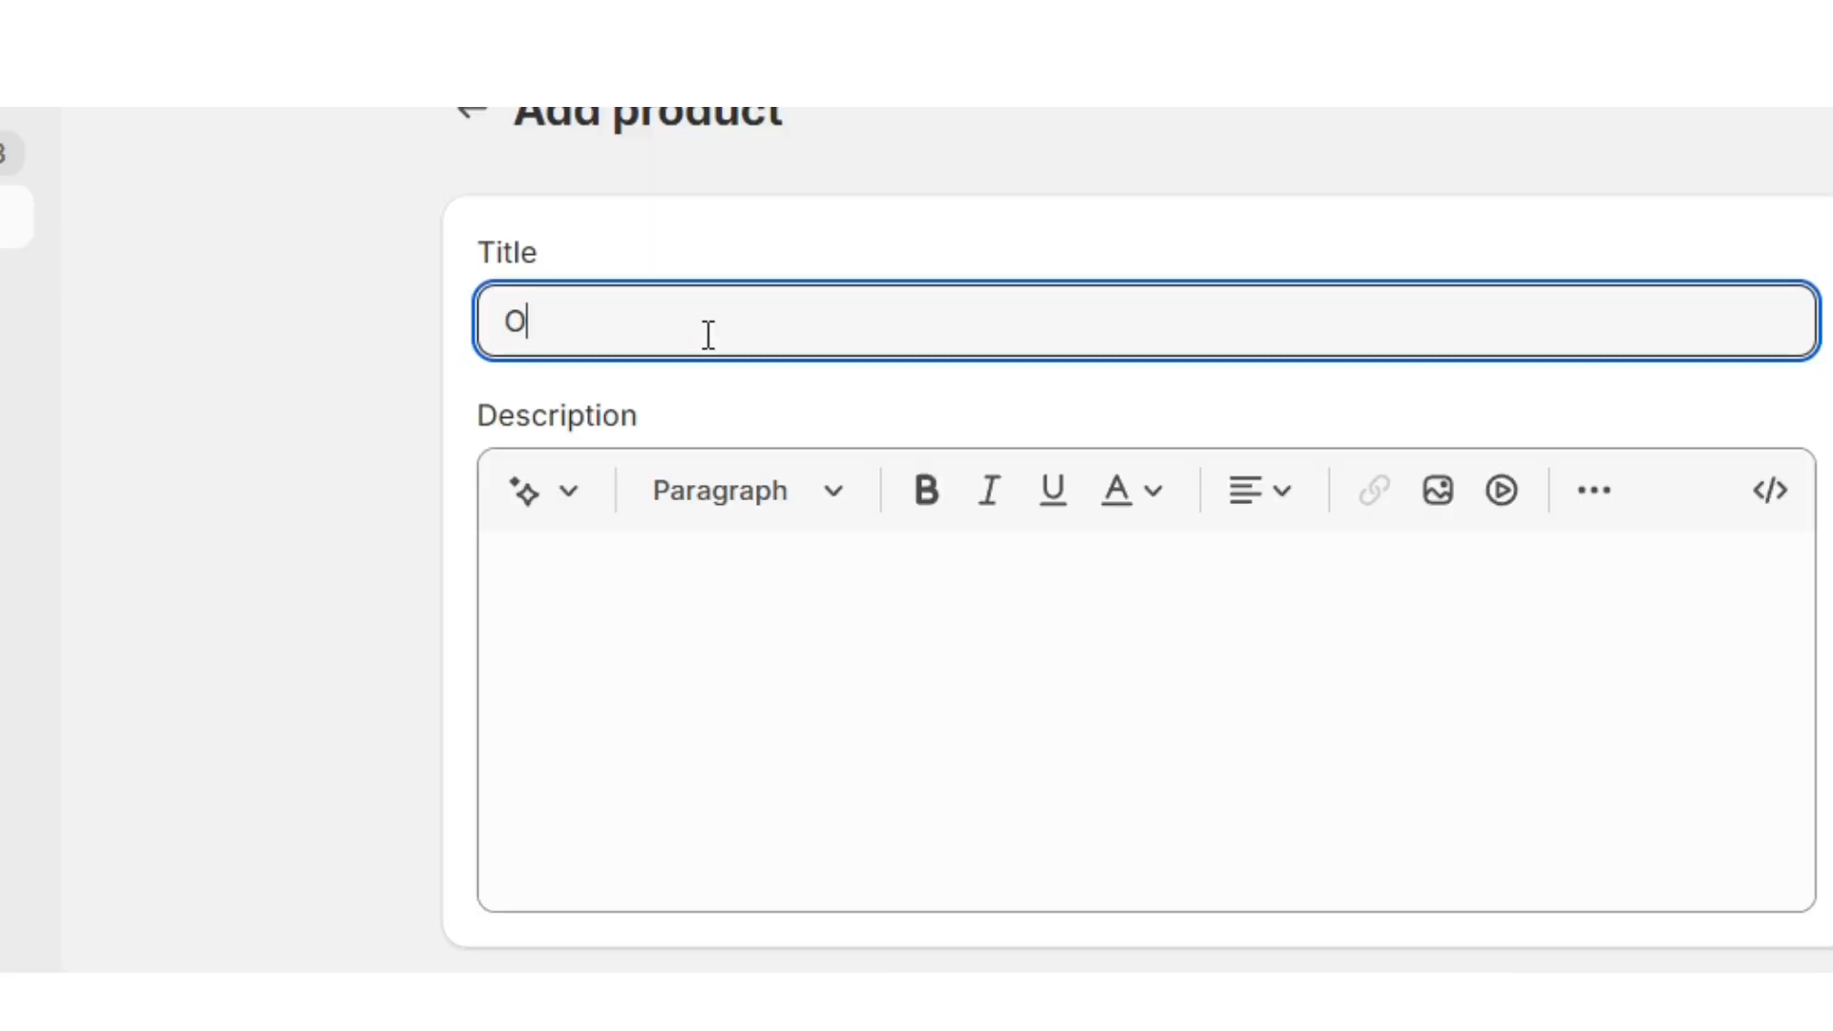
{"action": "type", "text": "versized Hoodie"}
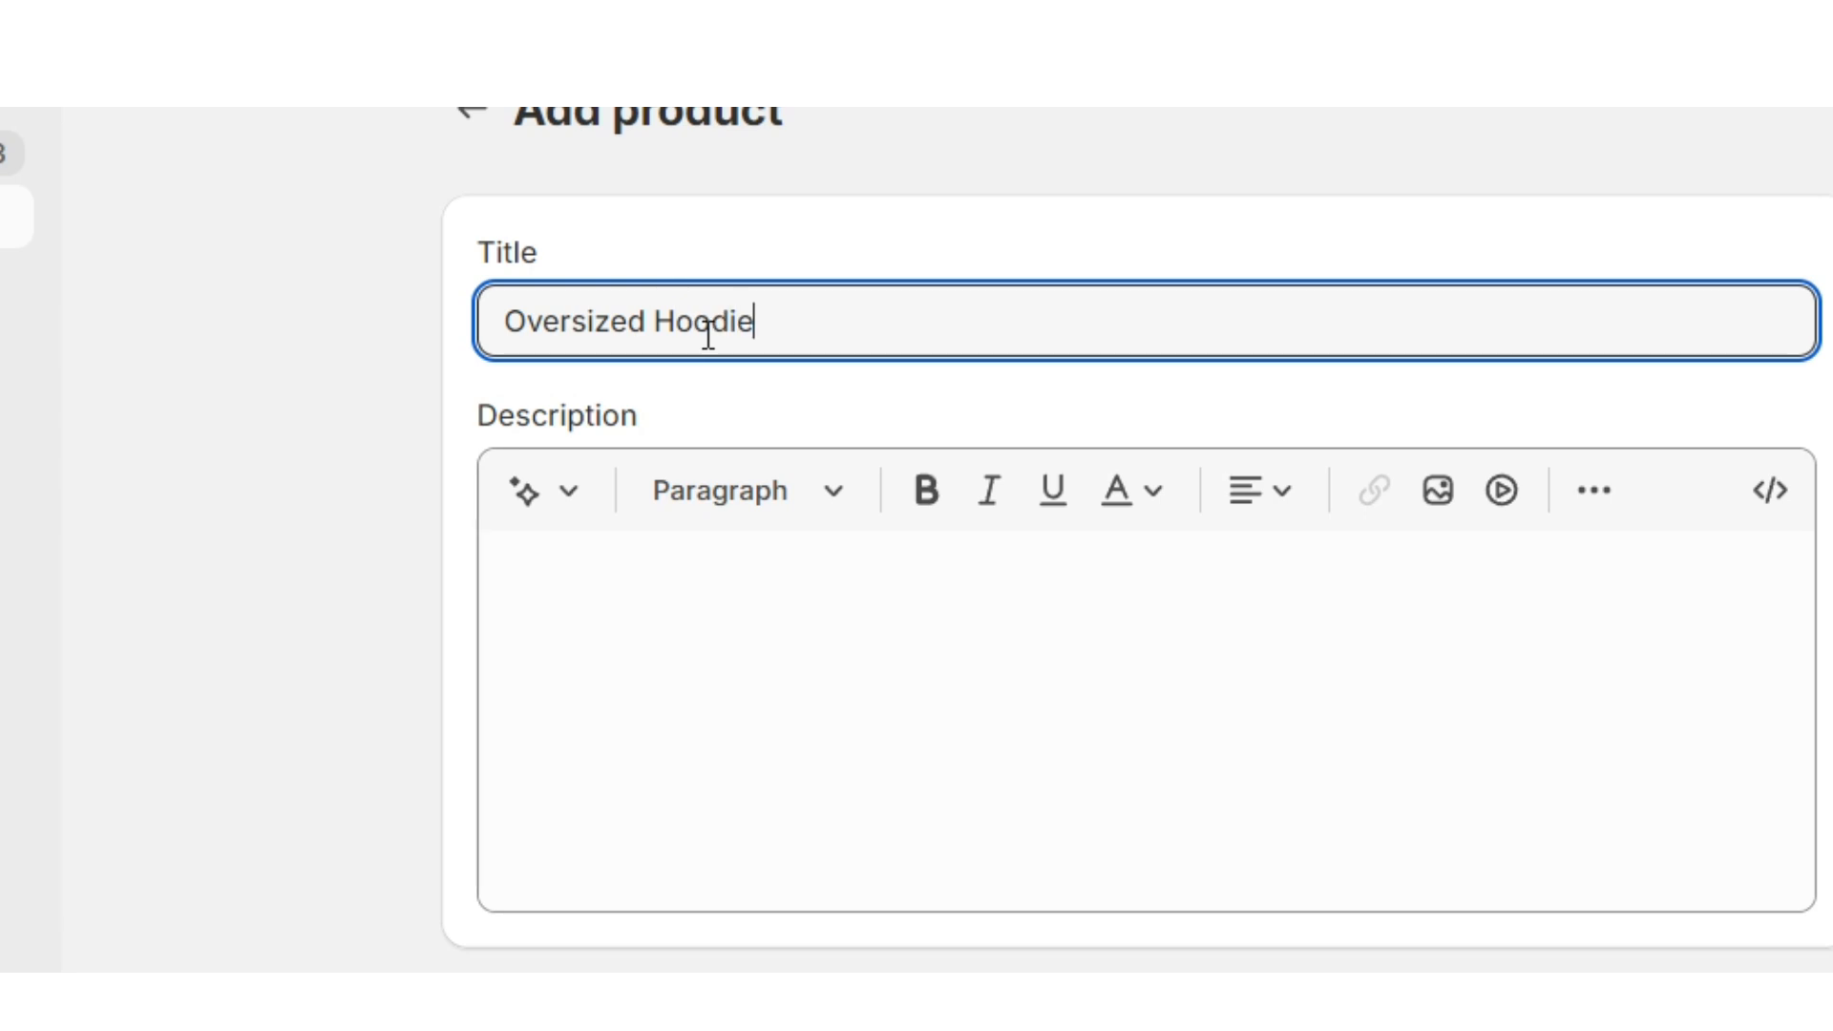
{"action": "type", "text": " - Long "}
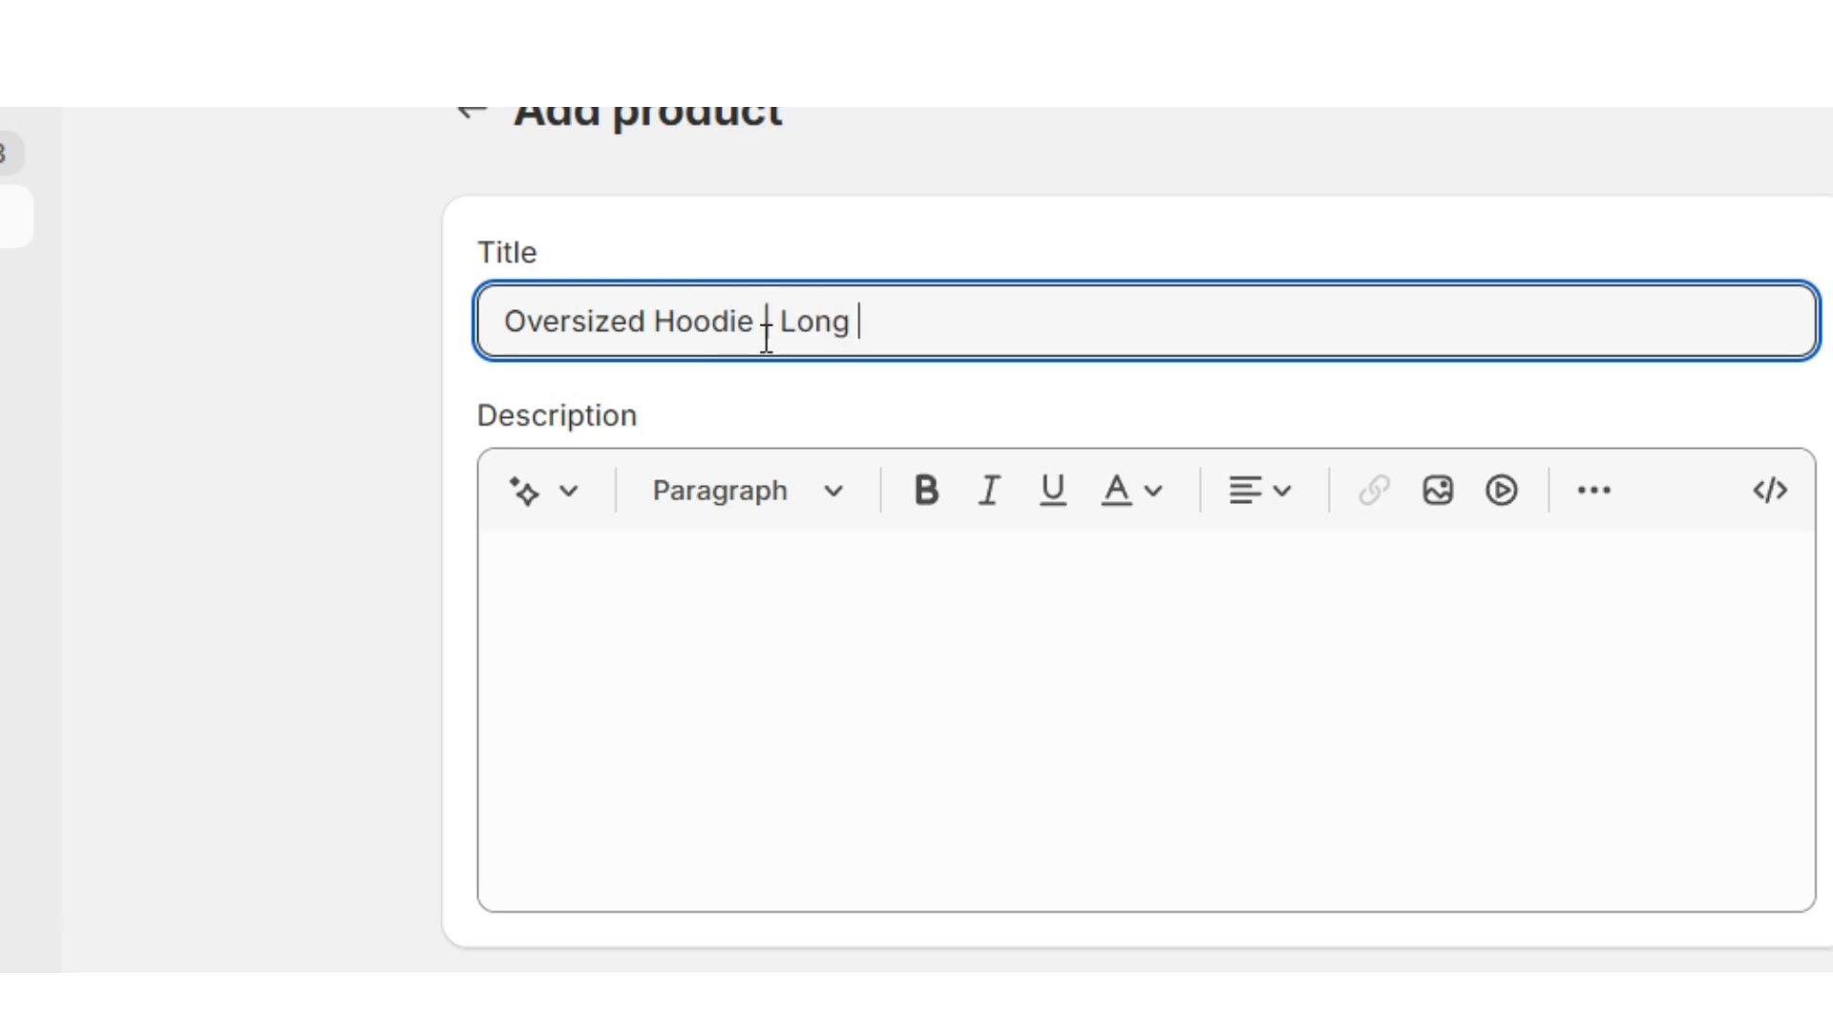
{"action": "type", "text": "Sleeve"}
{"action": "left_click", "coordinate": [1063, 166]}
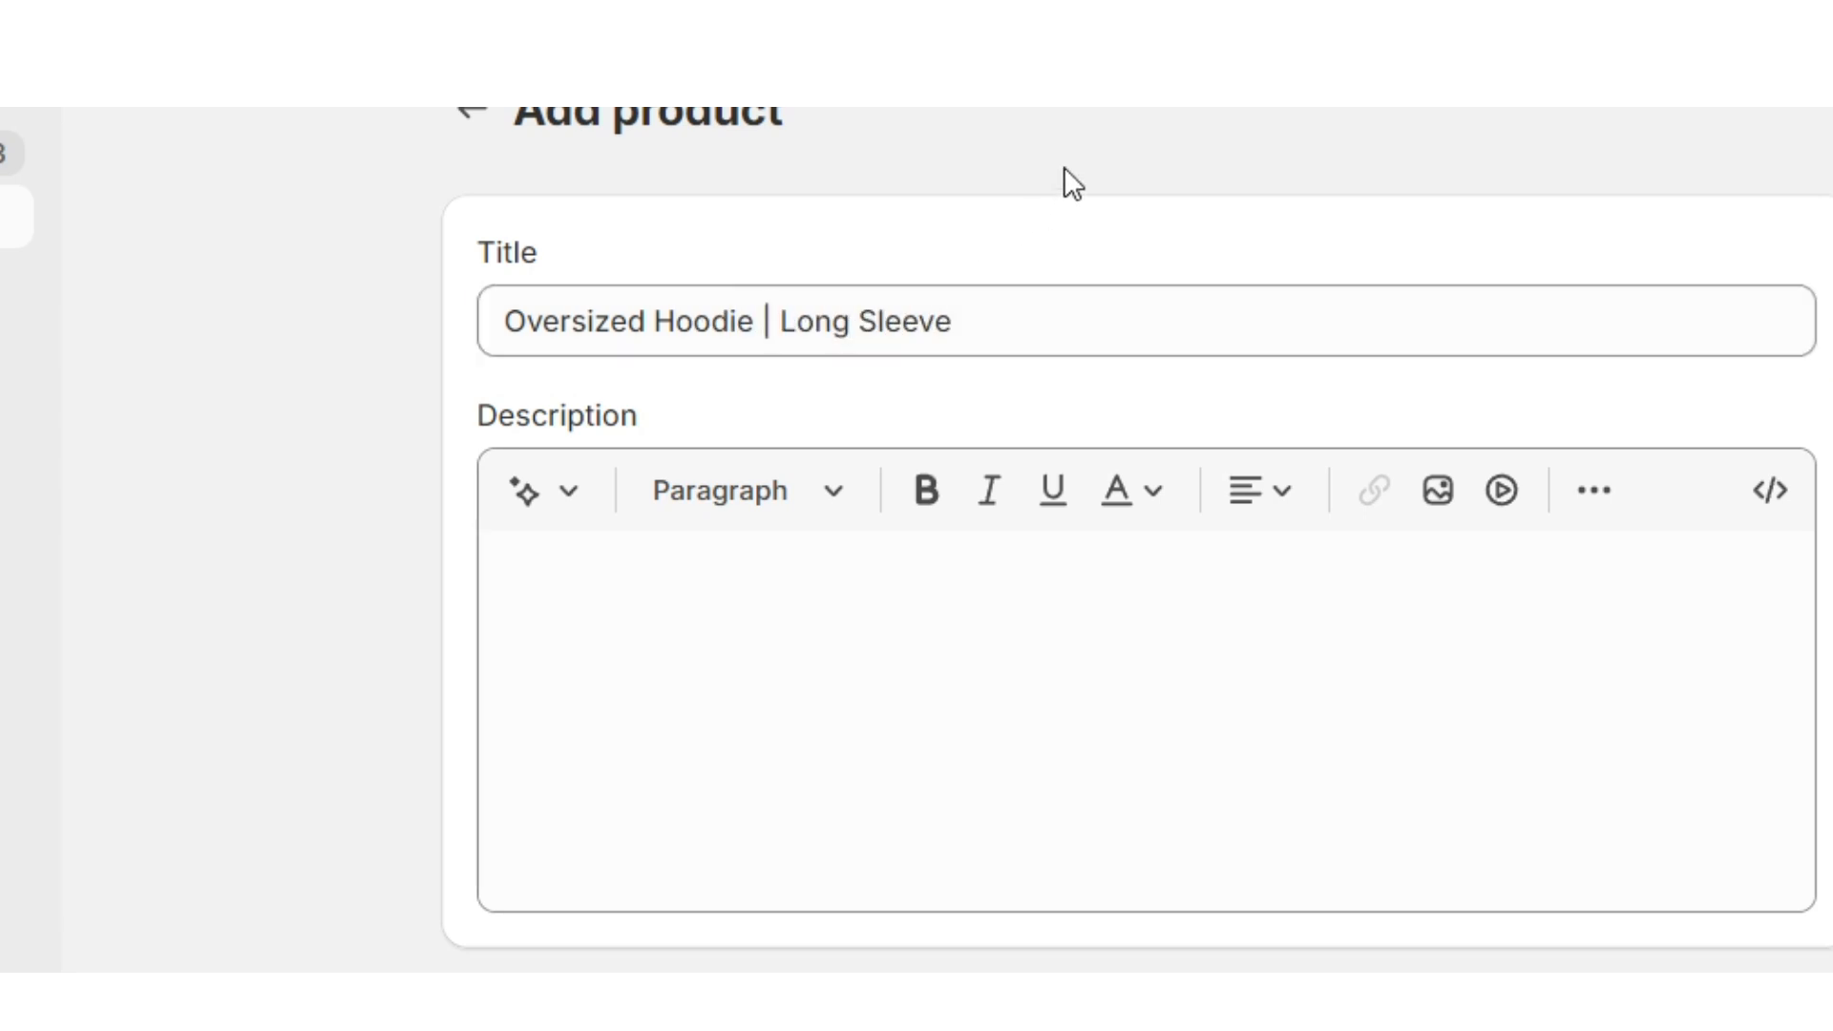
Put "(Free Shipping on all orders over $50 USD & Canada)" in the product description as a centred Heading 2.
{"action": "left_click", "coordinate": [758, 578]}
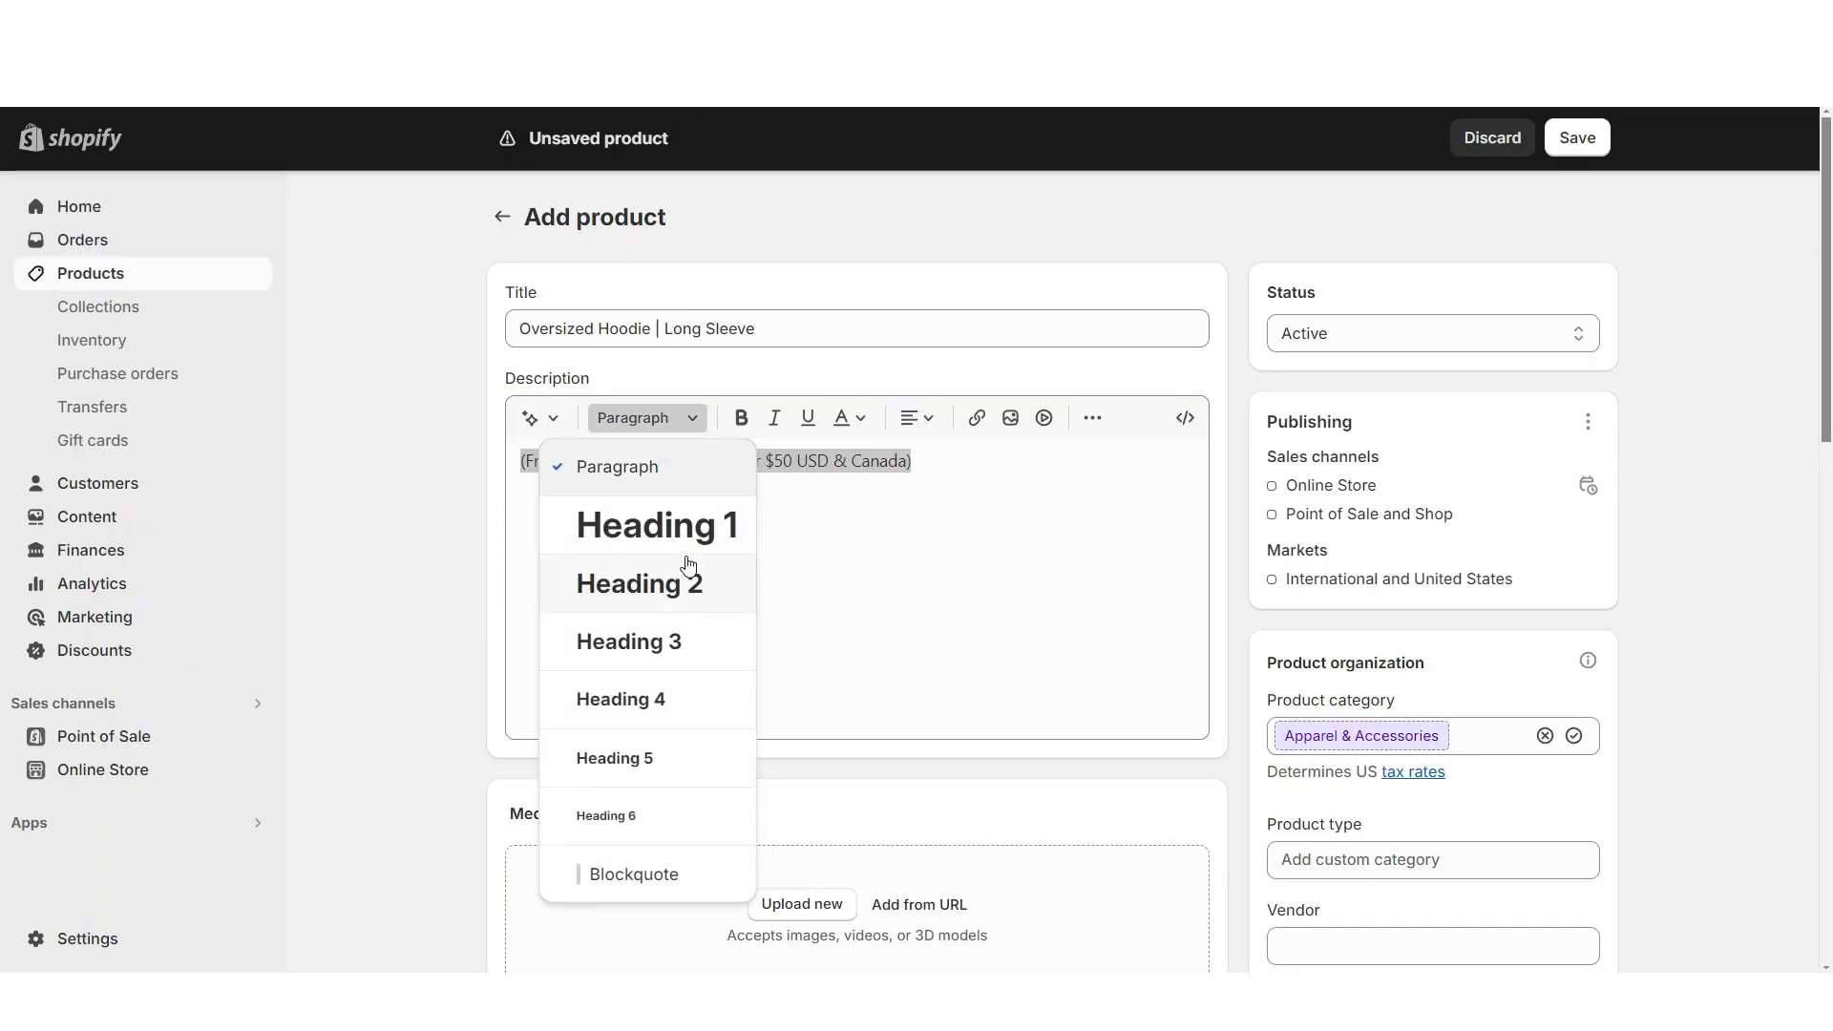
{"action": "left_click", "coordinate": [691, 573]}
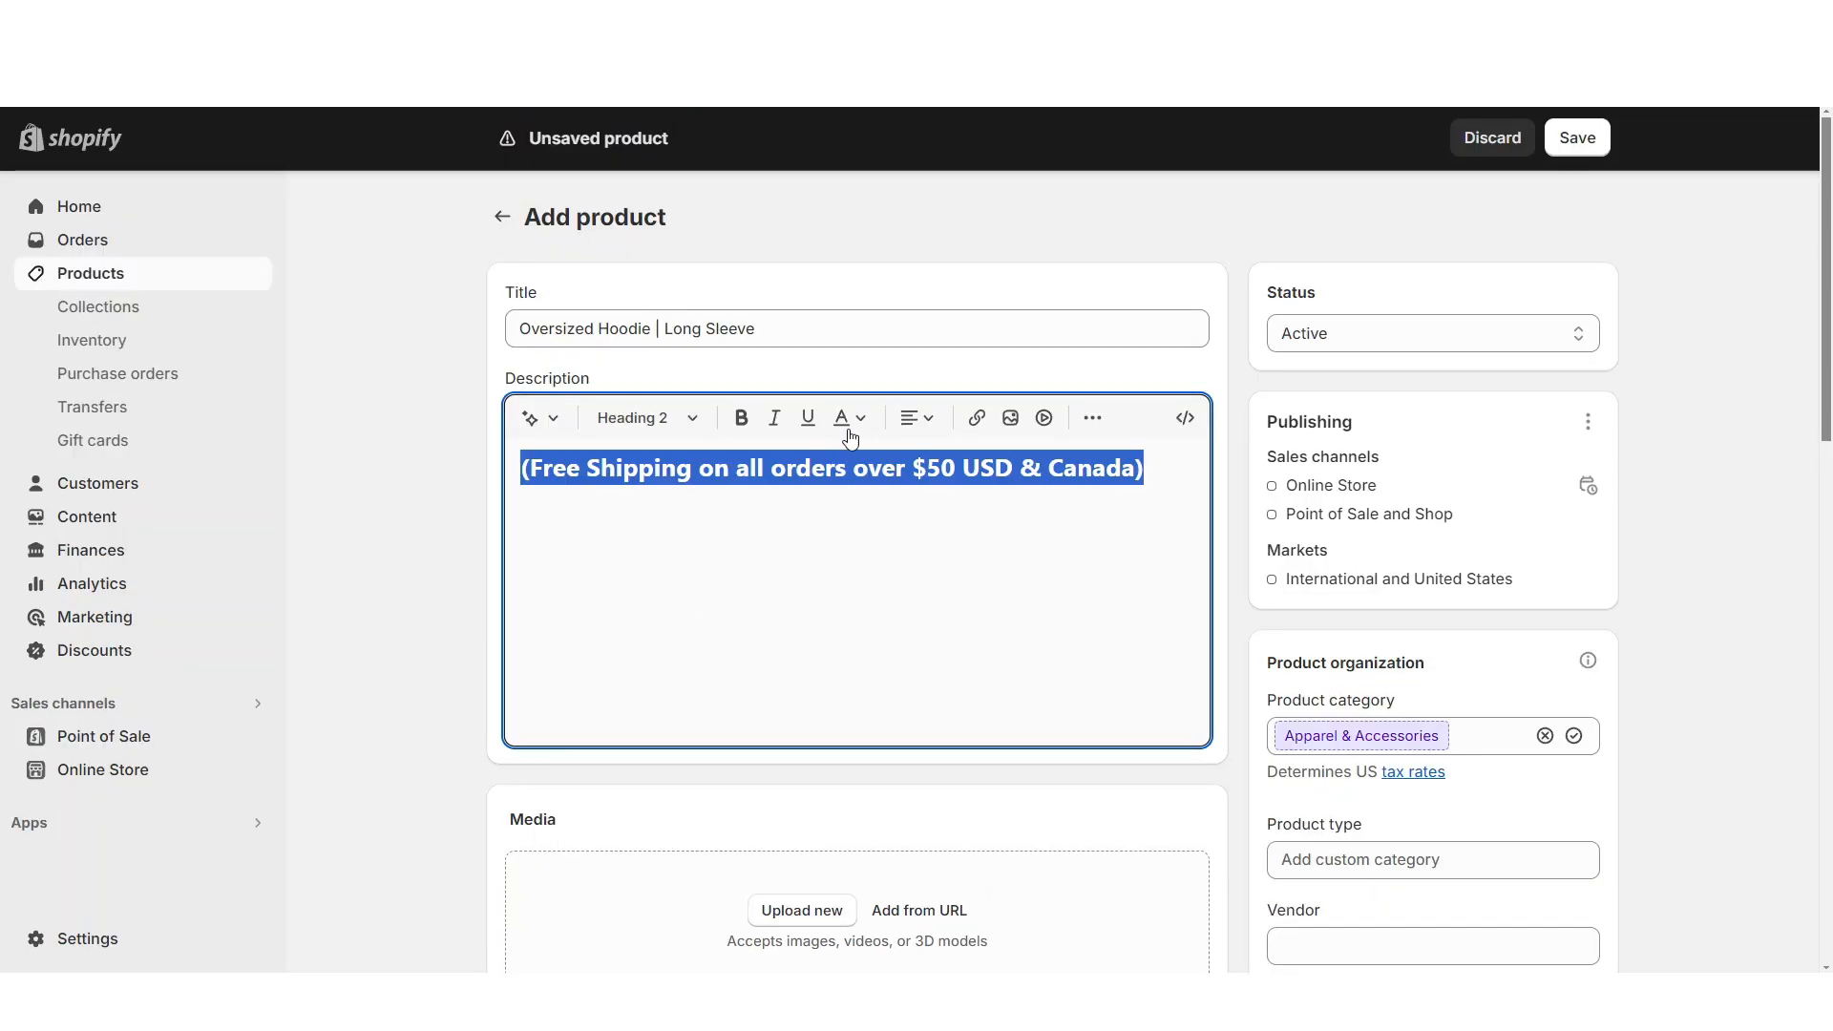
{"action": "left_click", "coordinate": [916, 417]}
{"action": "left_click", "coordinate": [918, 489]}
{"action": "left_click", "coordinate": [659, 634]}
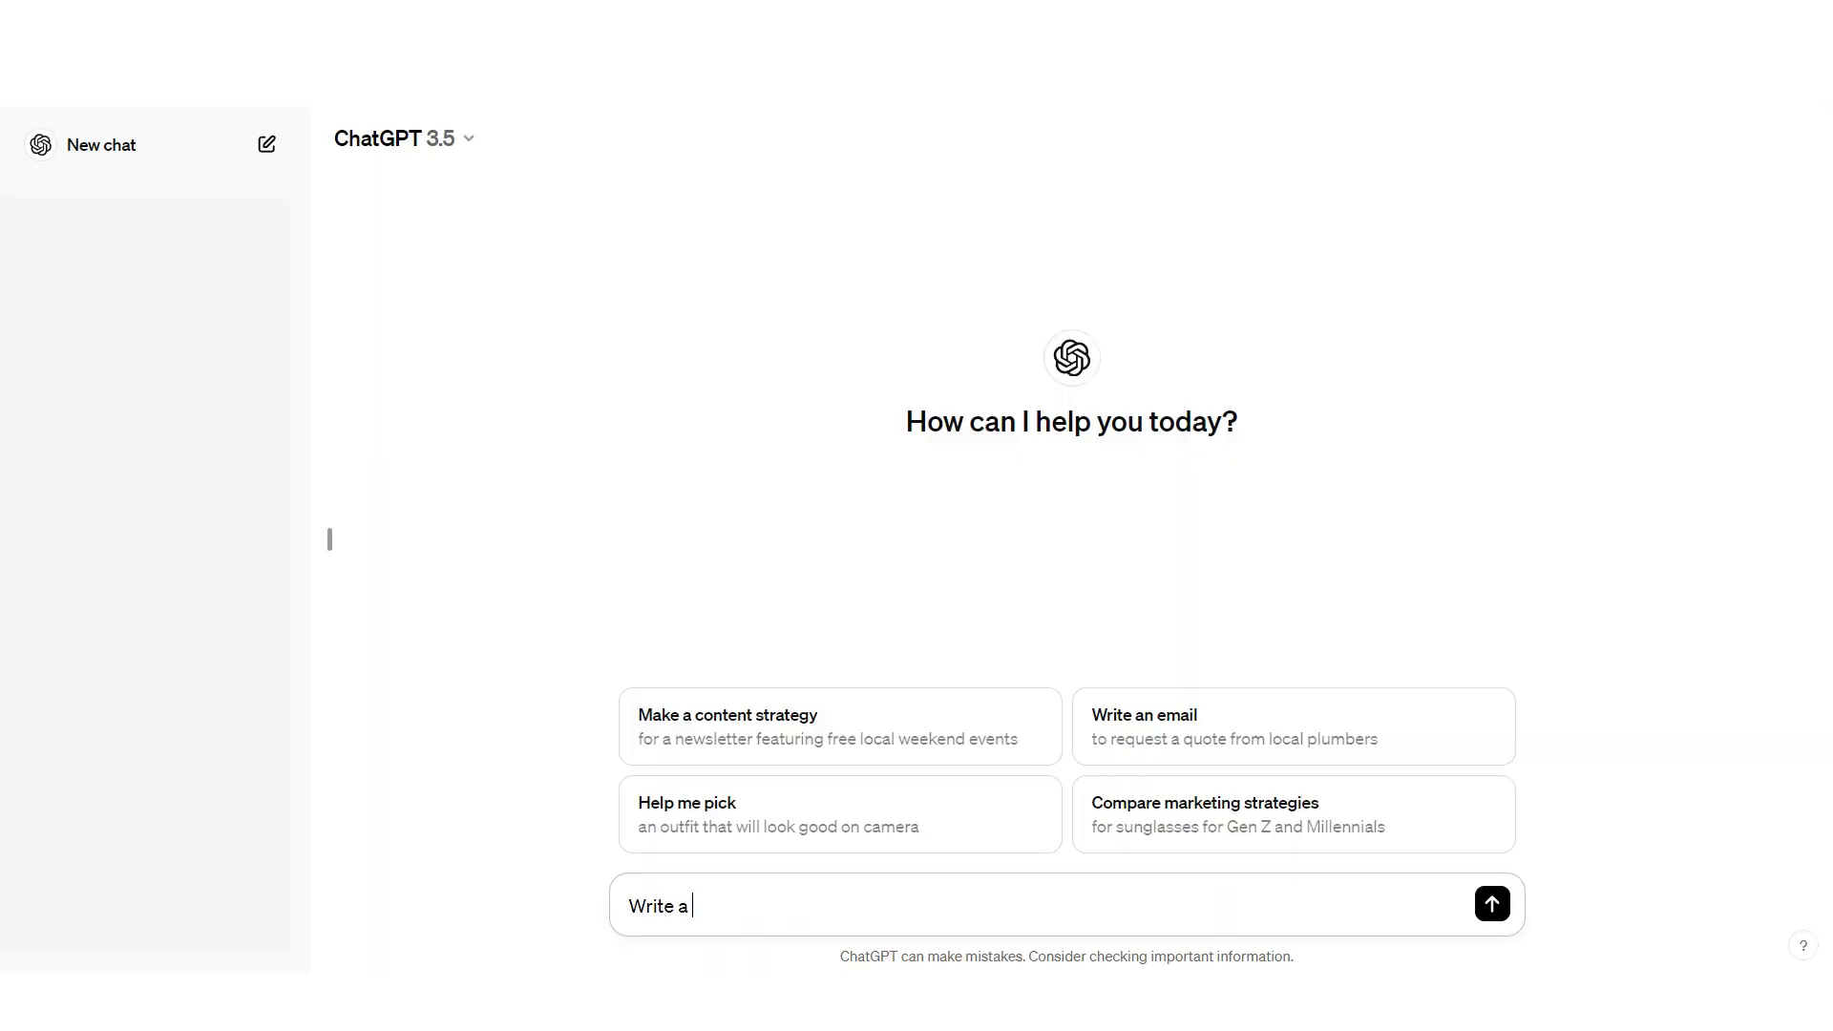
In ChatGPT, submit "Write a high converting product description for a long sleeve hoodie. It's a high quality hoodie made of linen and spandex.".
{"action": "type", "text": "high converting product description for a long sleeve hoodie"}
{"action": "key", "text": "BackSpace"}
{"action": "key", "text": "BackSpace"}
{"action": "key", "text": "BackSpace"}
{"action": "key", "text": "BackSpace"}
{"action": "key", "text": "BackSpace"}
{"action": "key", "text": "BackSpace"}
{"action": "type", "text": "long sleev"}
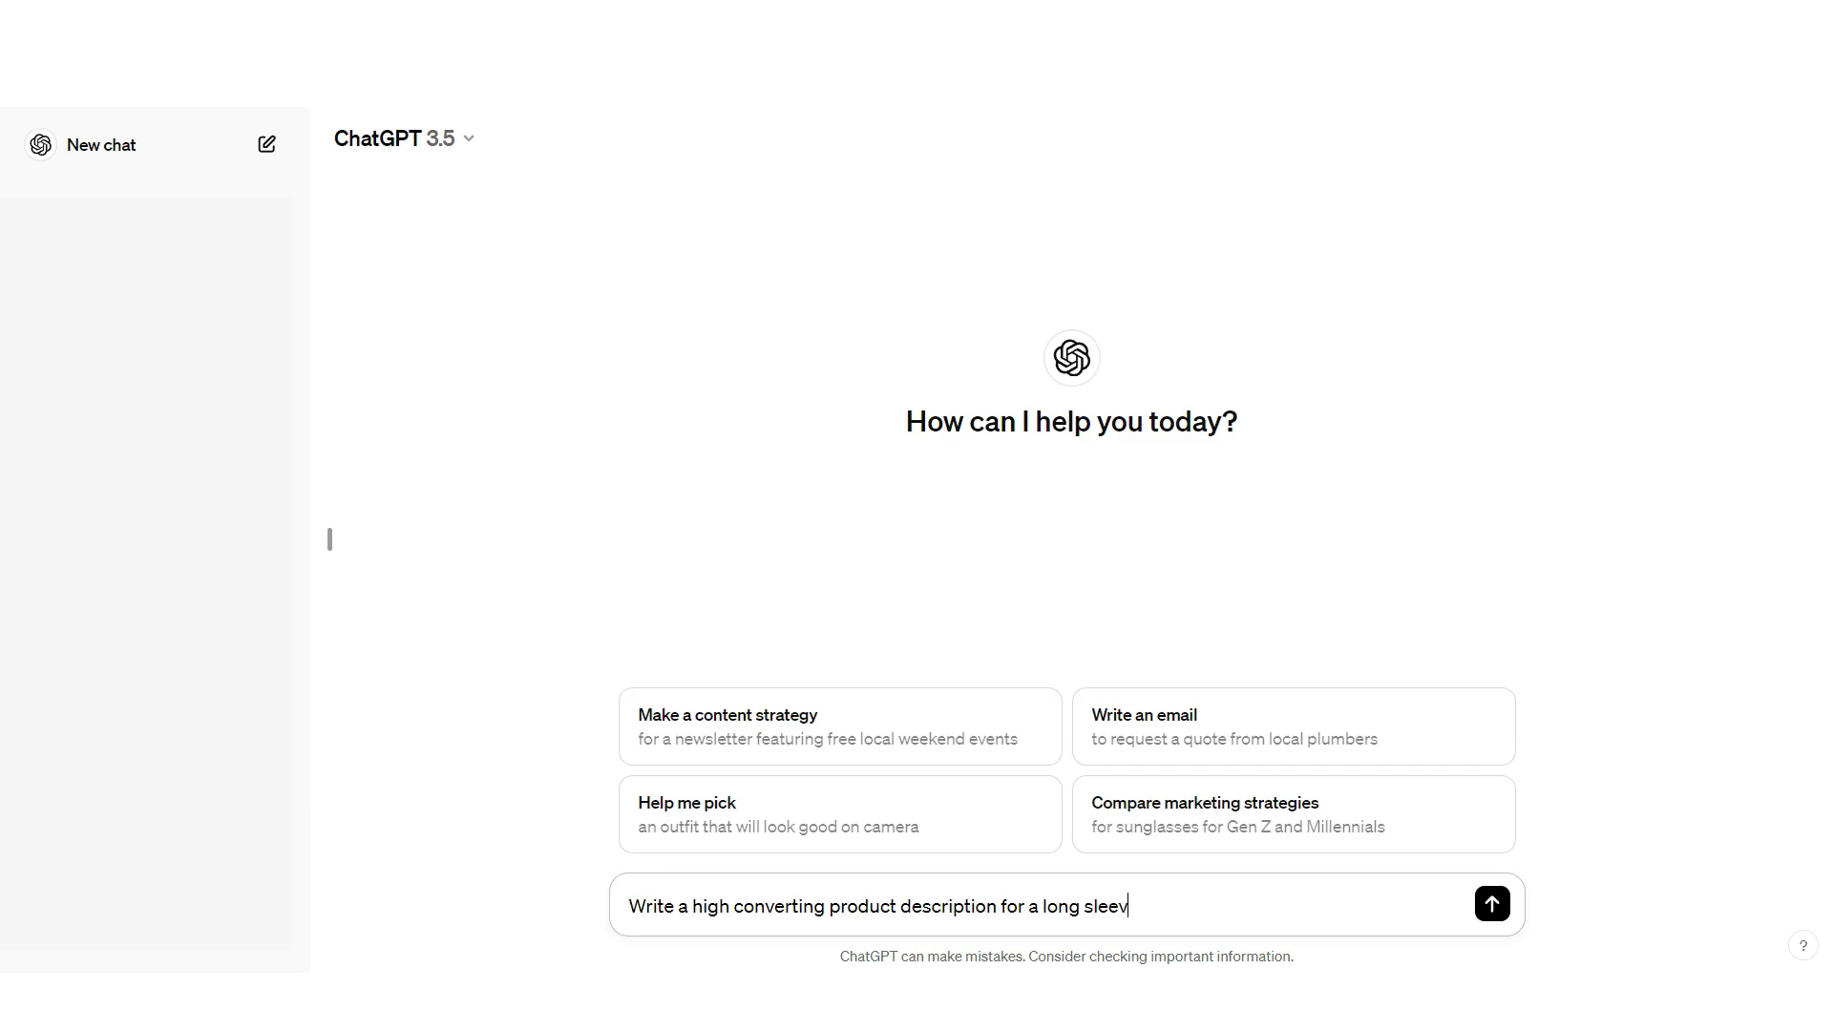
{"action": "type", "text": "e hoodie. It's a high quality hoodie made og linen and spa"}
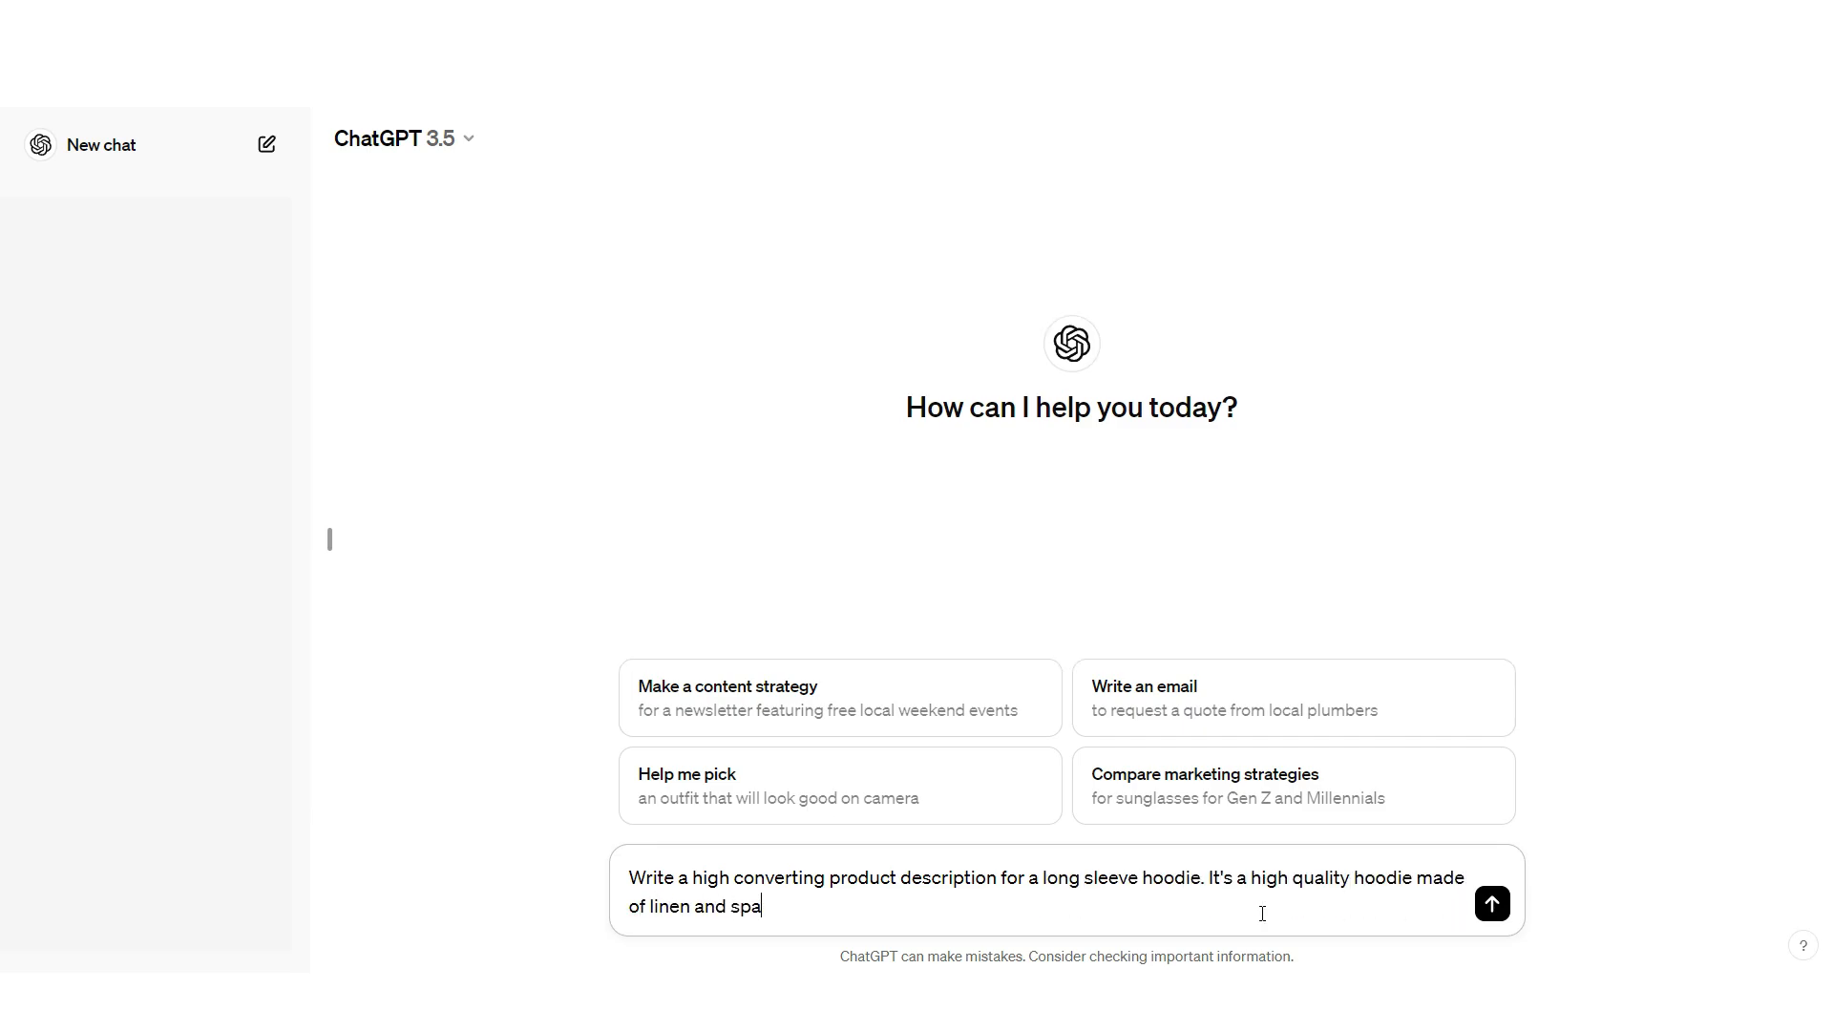
{"action": "type", "text": "ndex."}
{"action": "left_click", "coordinate": [1492, 903]}
Copy the text from "Crafted from a" to "looking effortlessly cool." in the reply and paste it below the shipping heading in the Shopify product description.
{"action": "left_click_drag", "start_coordinate": [1349, 227], "coordinate": [1332, 326]}
{"action": "key", "text": "ctrl+c"}
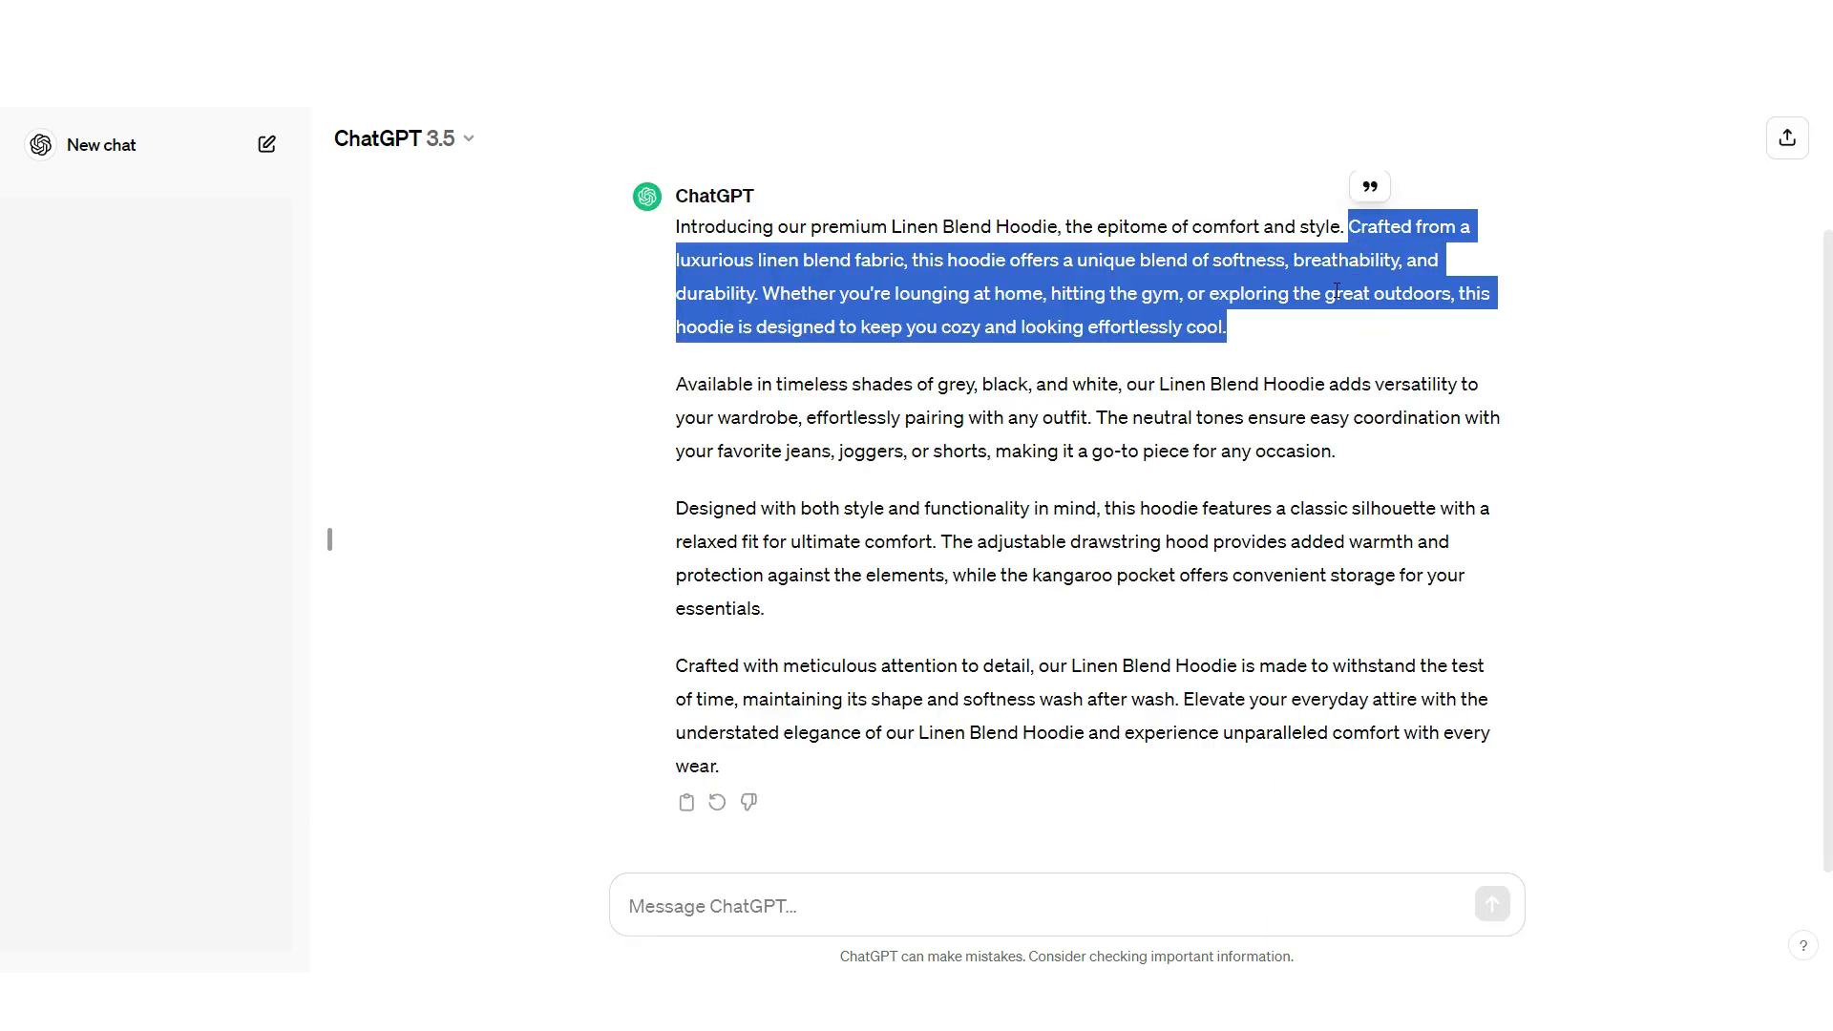
{"action": "right_click", "coordinate": [1333, 286]}
{"action": "left_click", "coordinate": [1290, 312]}
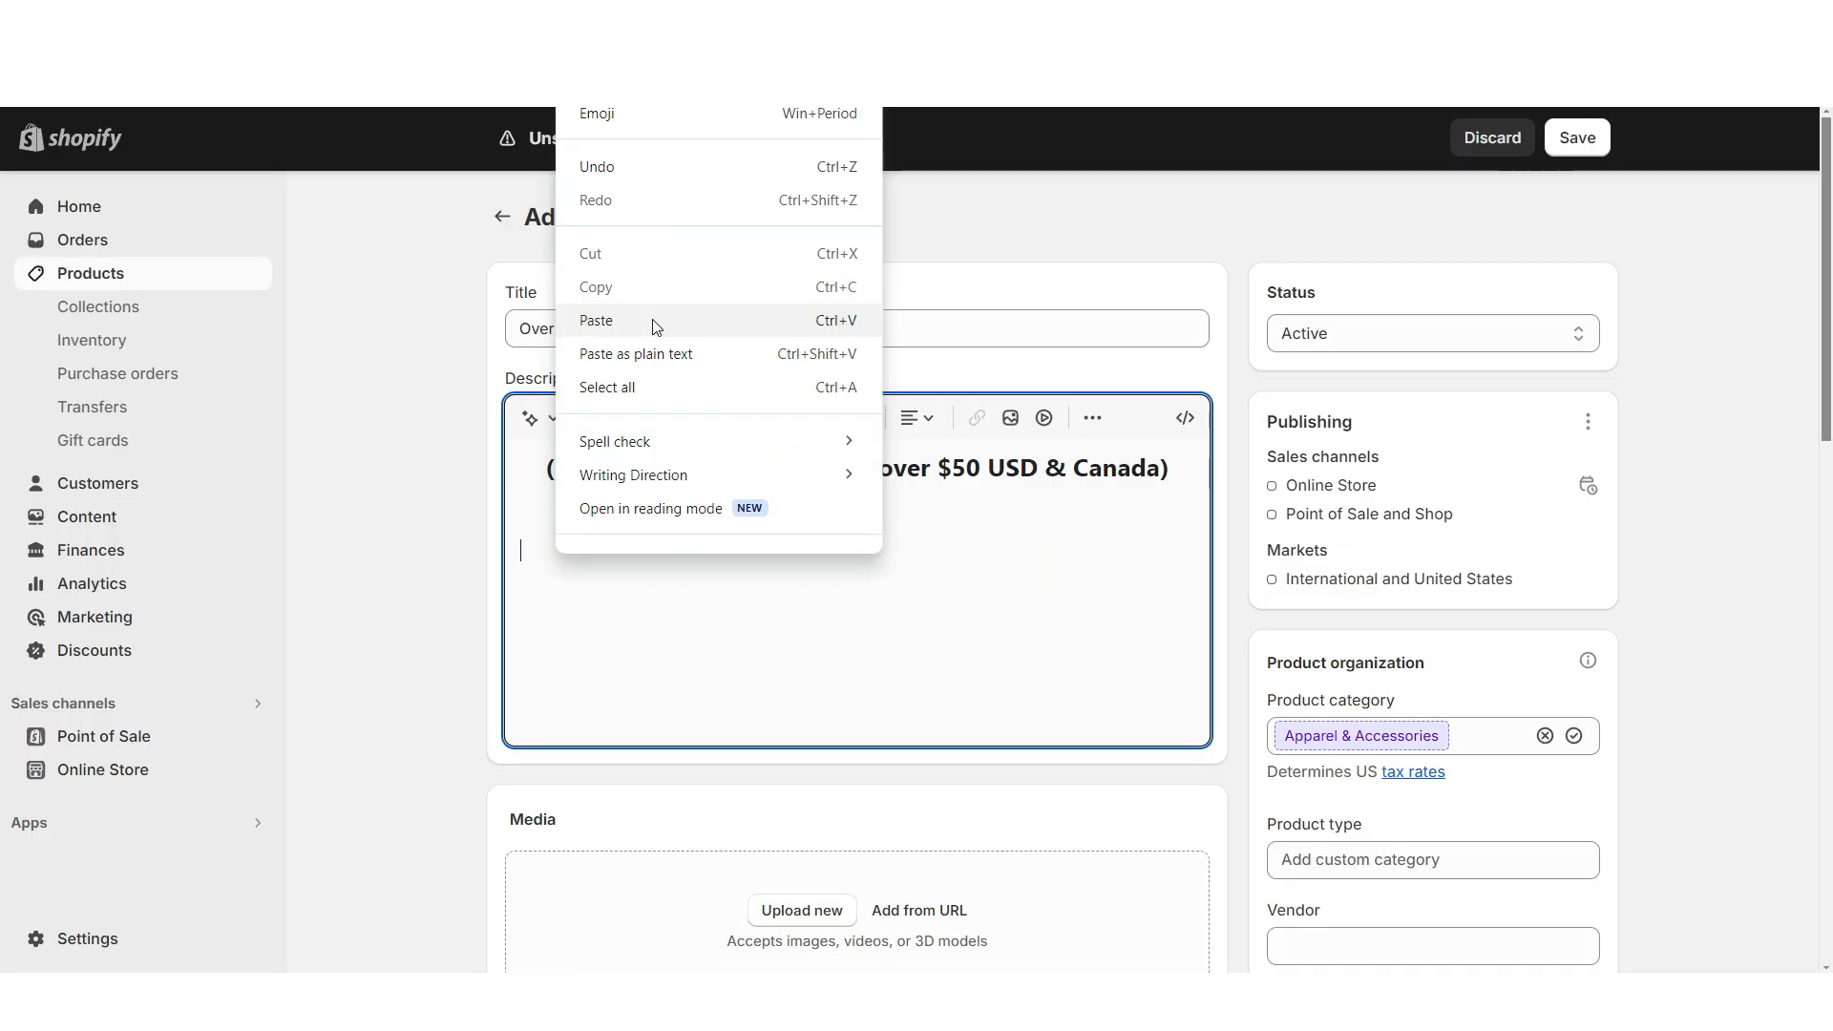
{"action": "left_click", "coordinate": [656, 327]}
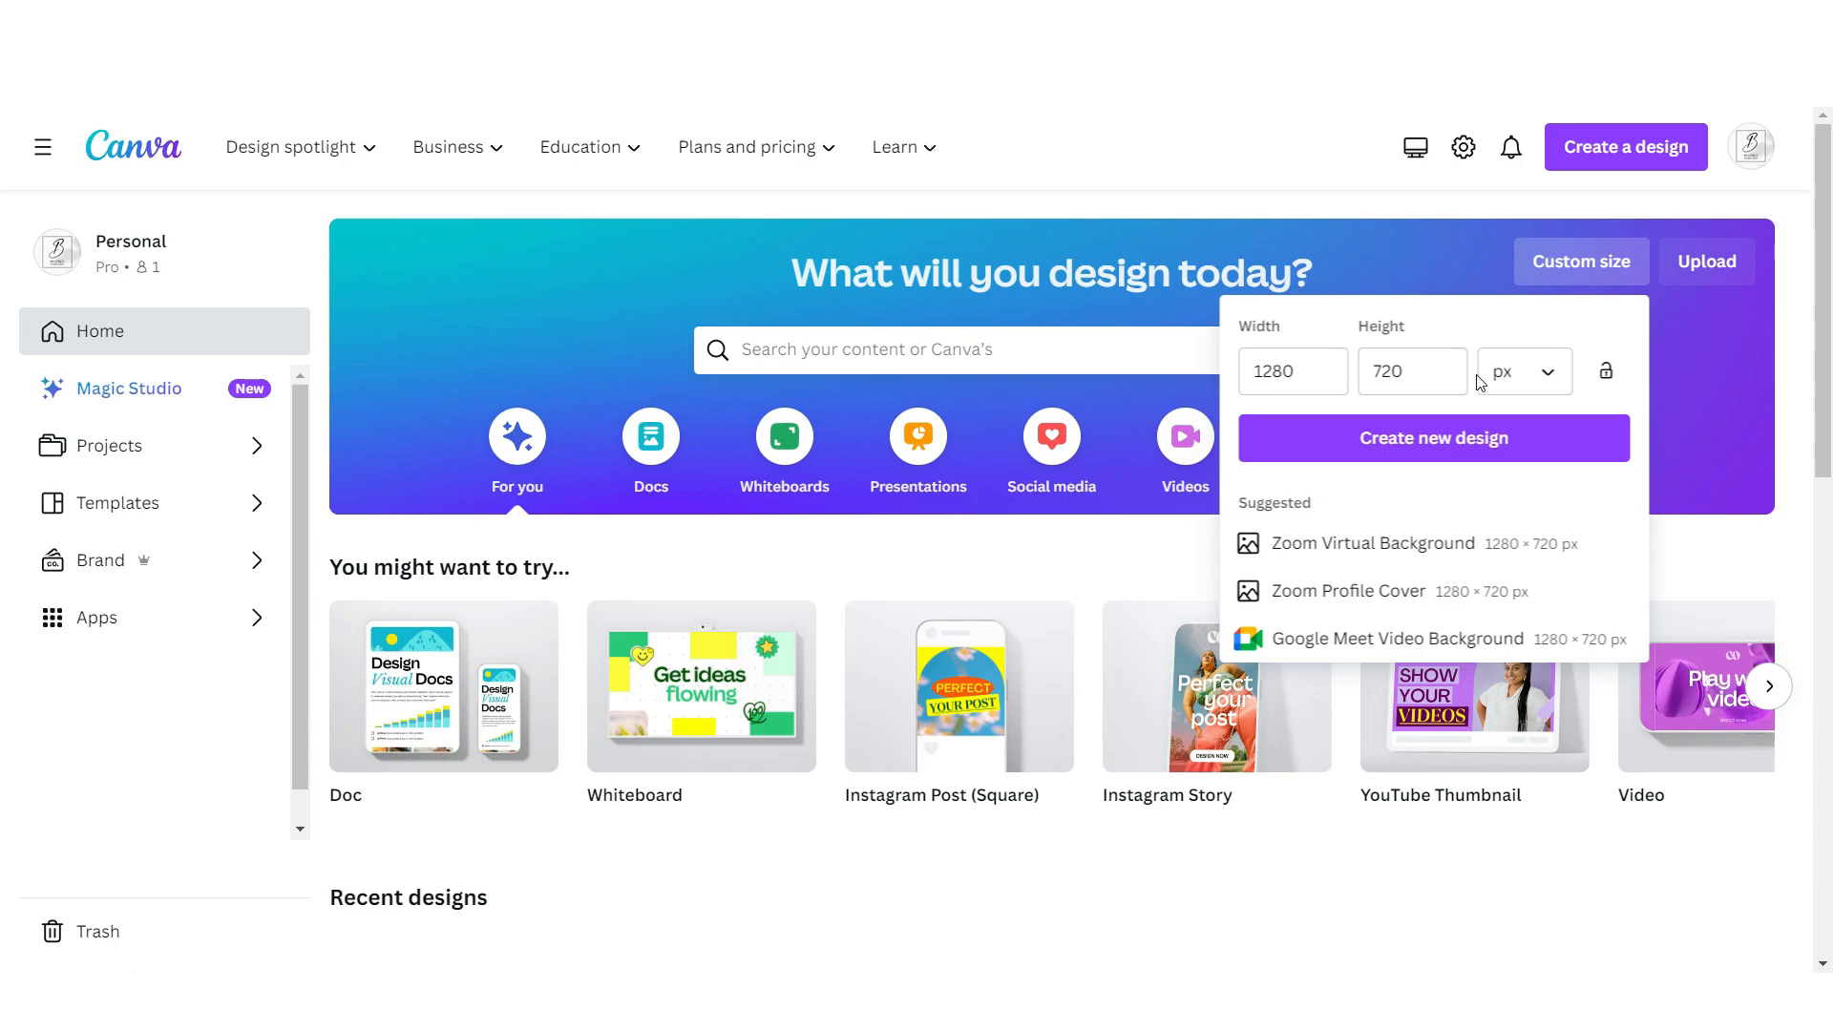
In Canva, create a 1280 × 720 px design and set its page background to black, #000000.
{"action": "left_click", "coordinate": [1434, 437]}
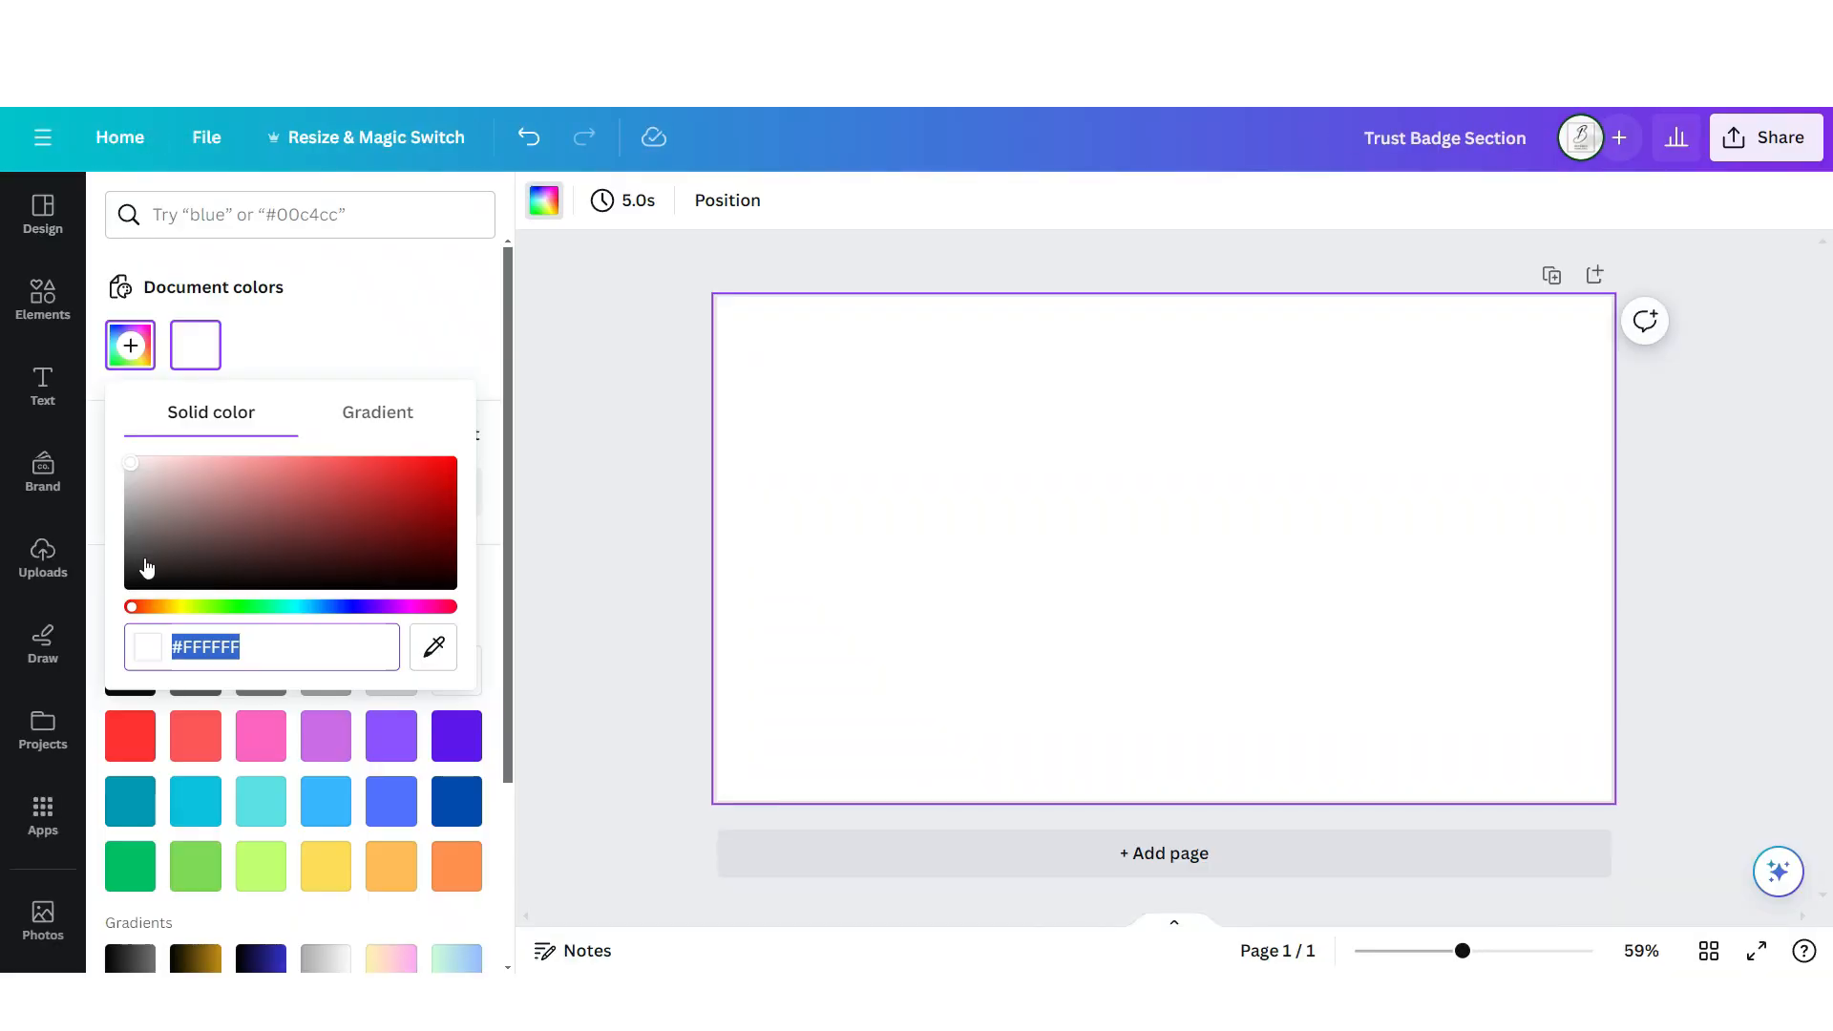
{"action": "left_click_drag", "start_coordinate": [147, 568], "coordinate": [128, 587]}
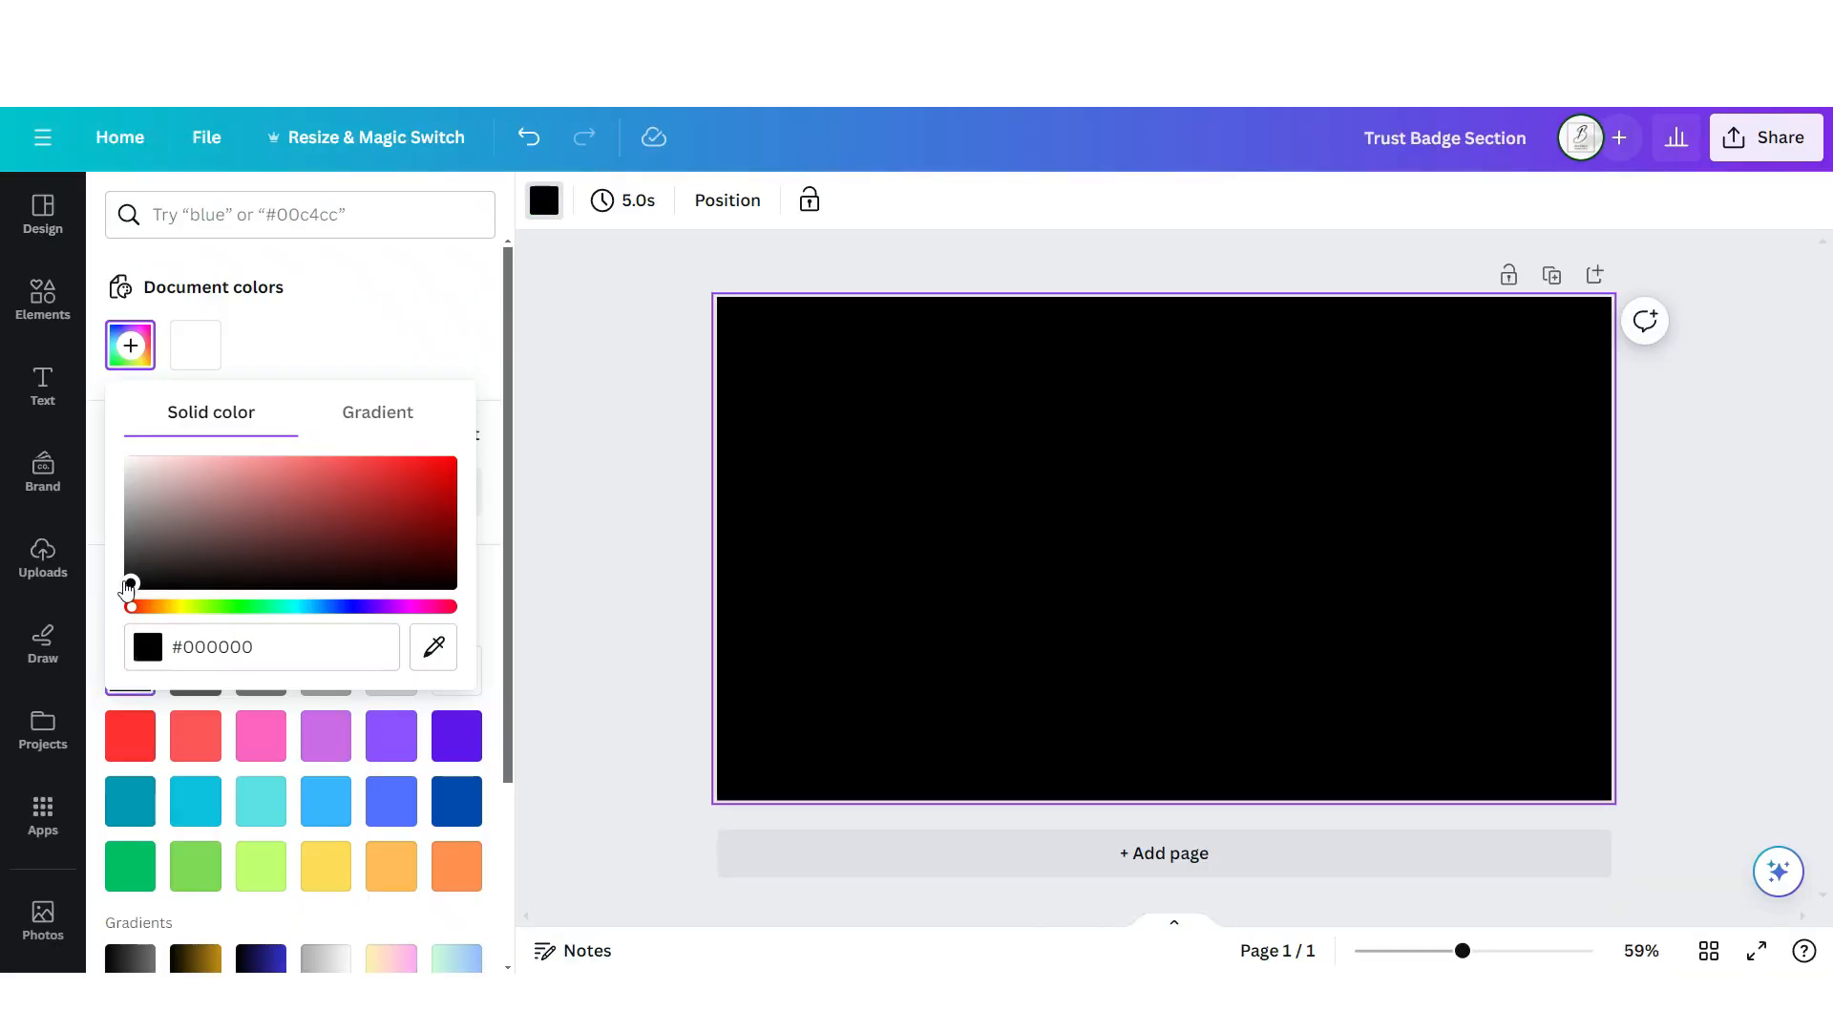
Add a circle shape to the black page with no fill and a thick white outline.
{"action": "left_click", "coordinate": [67, 329]}
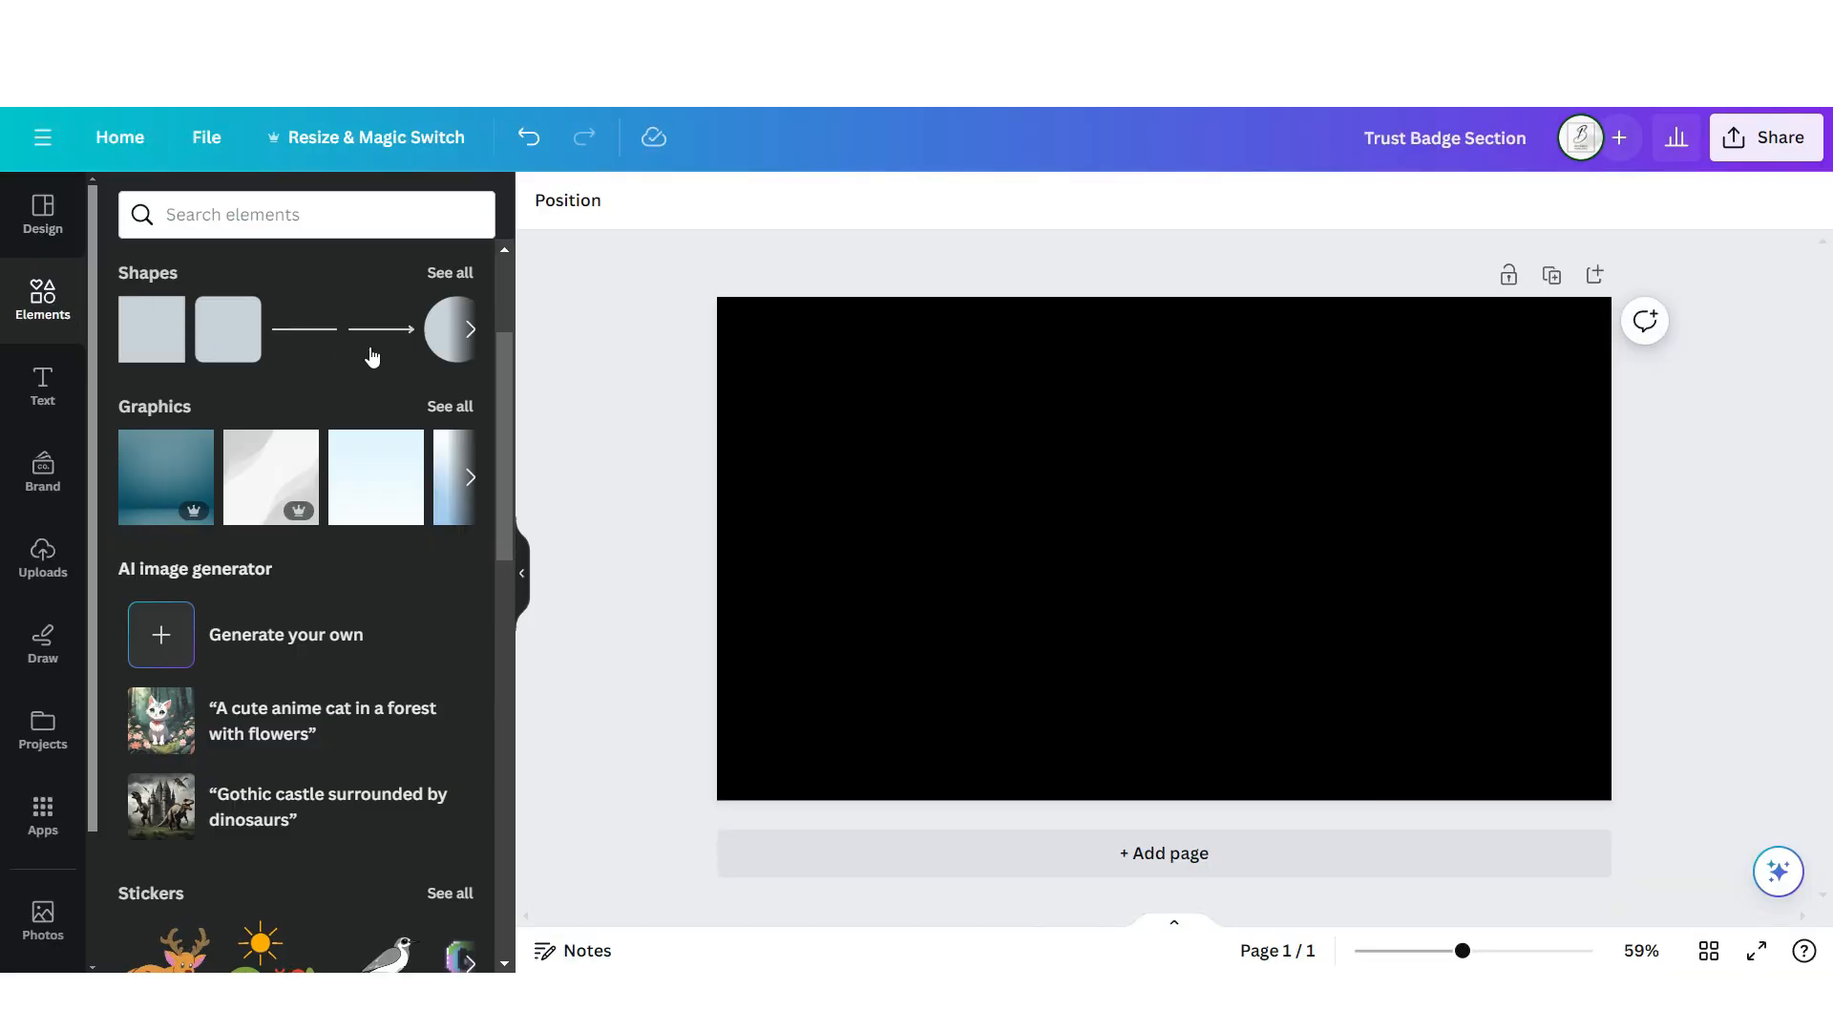
{"action": "left_click", "coordinate": [426, 348]}
{"action": "left_click", "coordinate": [661, 200]}
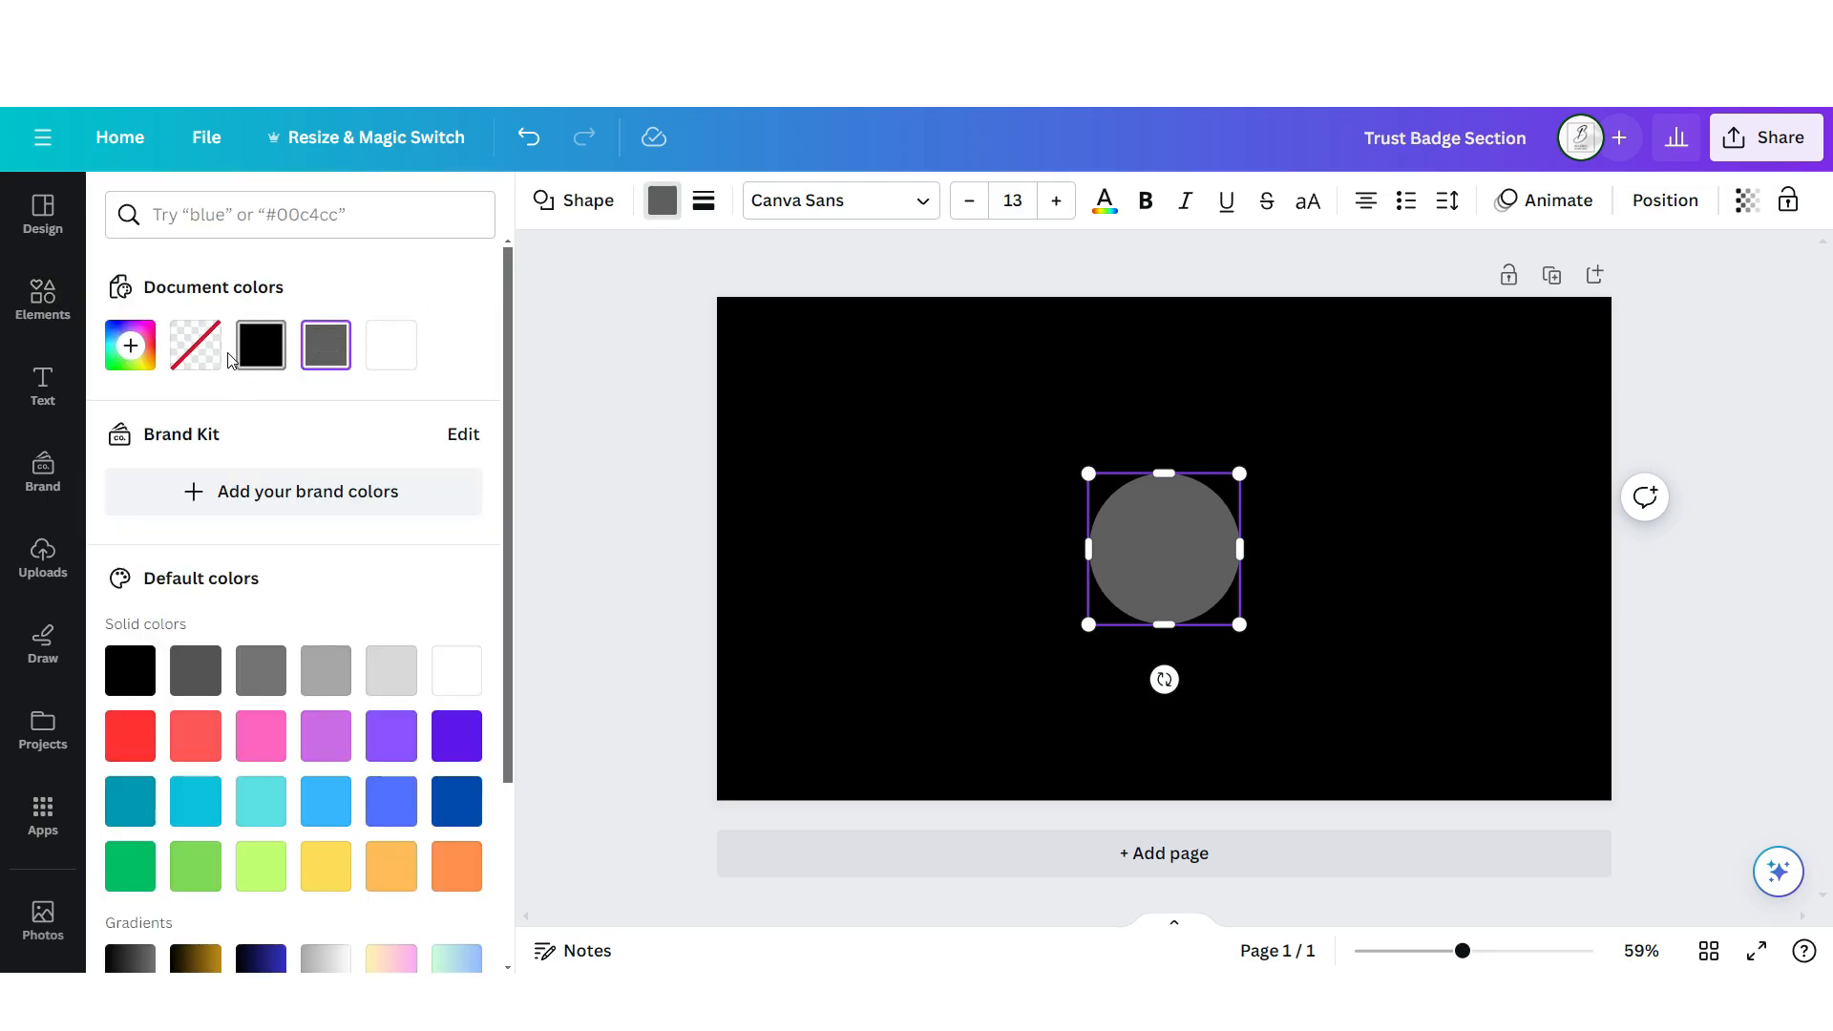
{"action": "left_click", "coordinate": [183, 359]}
{"action": "left_click", "coordinate": [707, 214]}
{"action": "left_click_drag", "start_coordinate": [704, 359], "coordinate": [765, 356]}
{"action": "left_click", "coordinate": [700, 205]}
{"action": "left_click", "coordinate": [261, 344]}
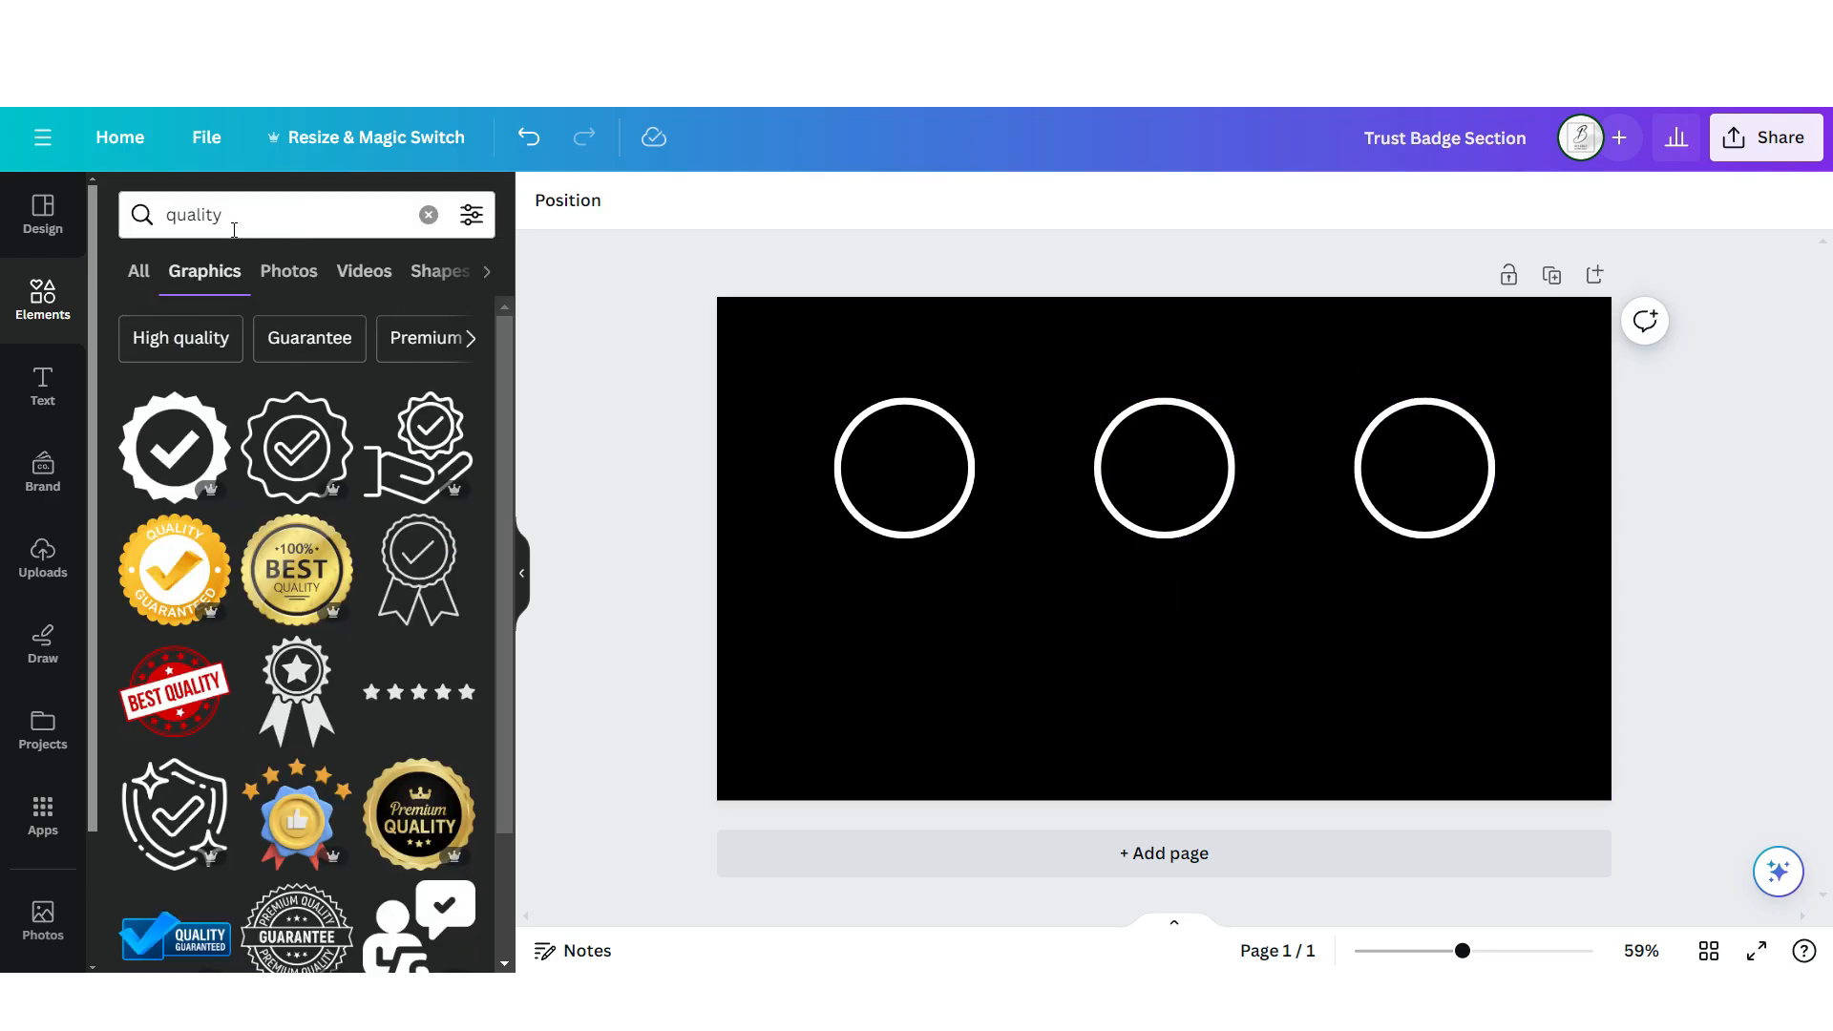
Place white quality ribbon, delivery truck and customer service agent graphics in the three circles, scaling each to fit inside its circle.
{"action": "left_click", "coordinate": [418, 570]}
{"action": "left_click_drag", "start_coordinate": [1165, 534], "coordinate": [993, 516]}
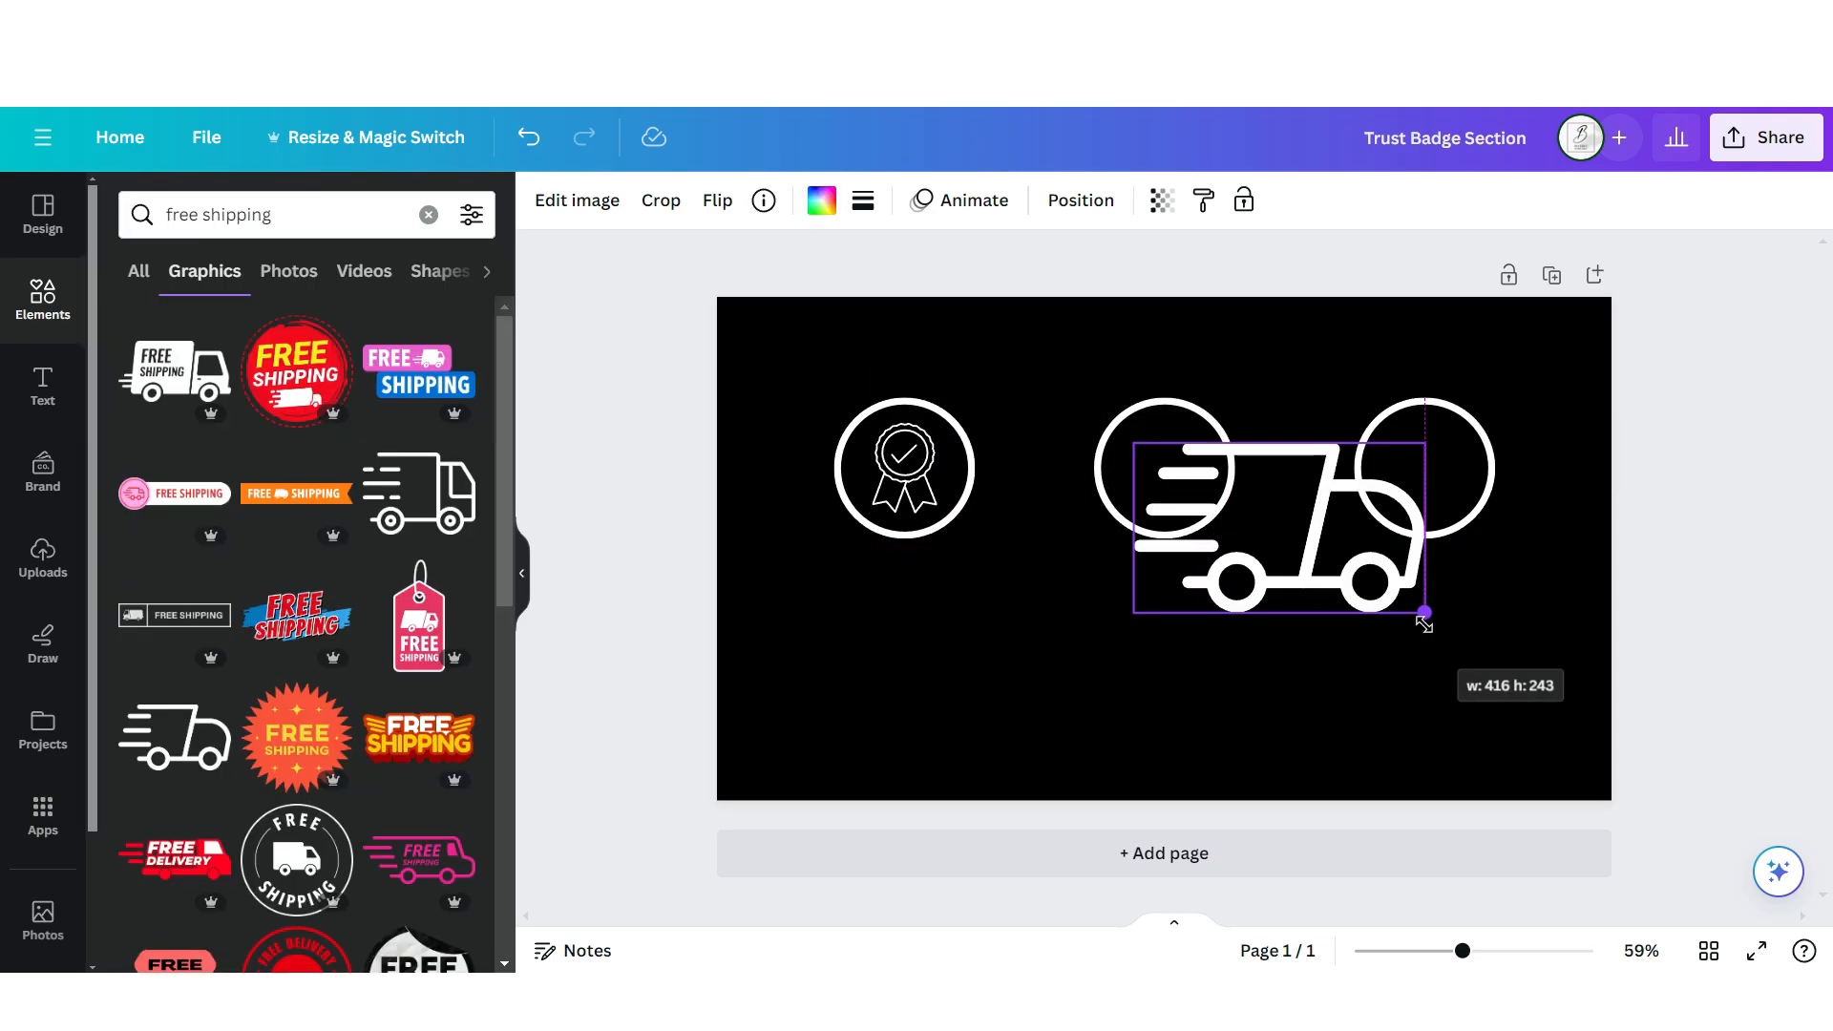
{"action": "left_click_drag", "start_coordinate": [1424, 625], "coordinate": [1213, 489]}
{"action": "left_click", "coordinate": [702, 422]}
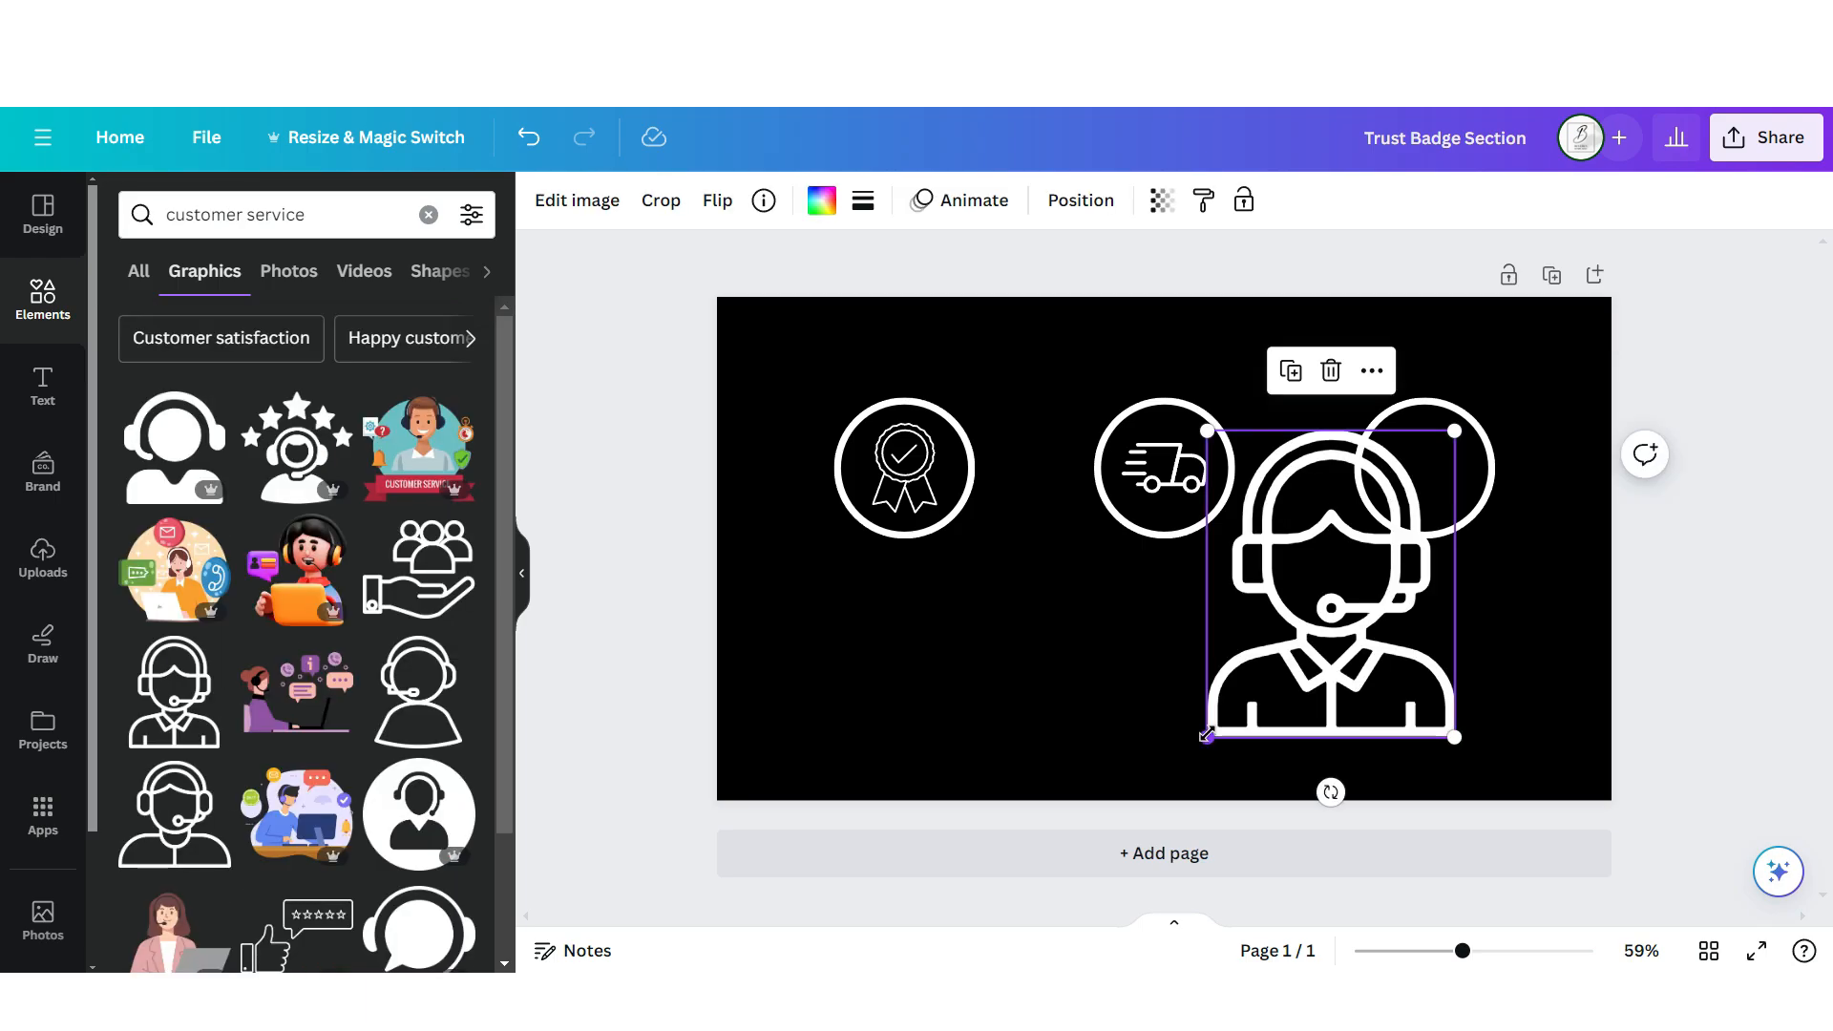
{"action": "left_click_drag", "start_coordinate": [1206, 735], "coordinate": [1405, 496]}
Add the text "Excellent Quality Materials" below the ribbon circle in bold Bebas Neue.
{"action": "left_click", "coordinate": [42, 387]}
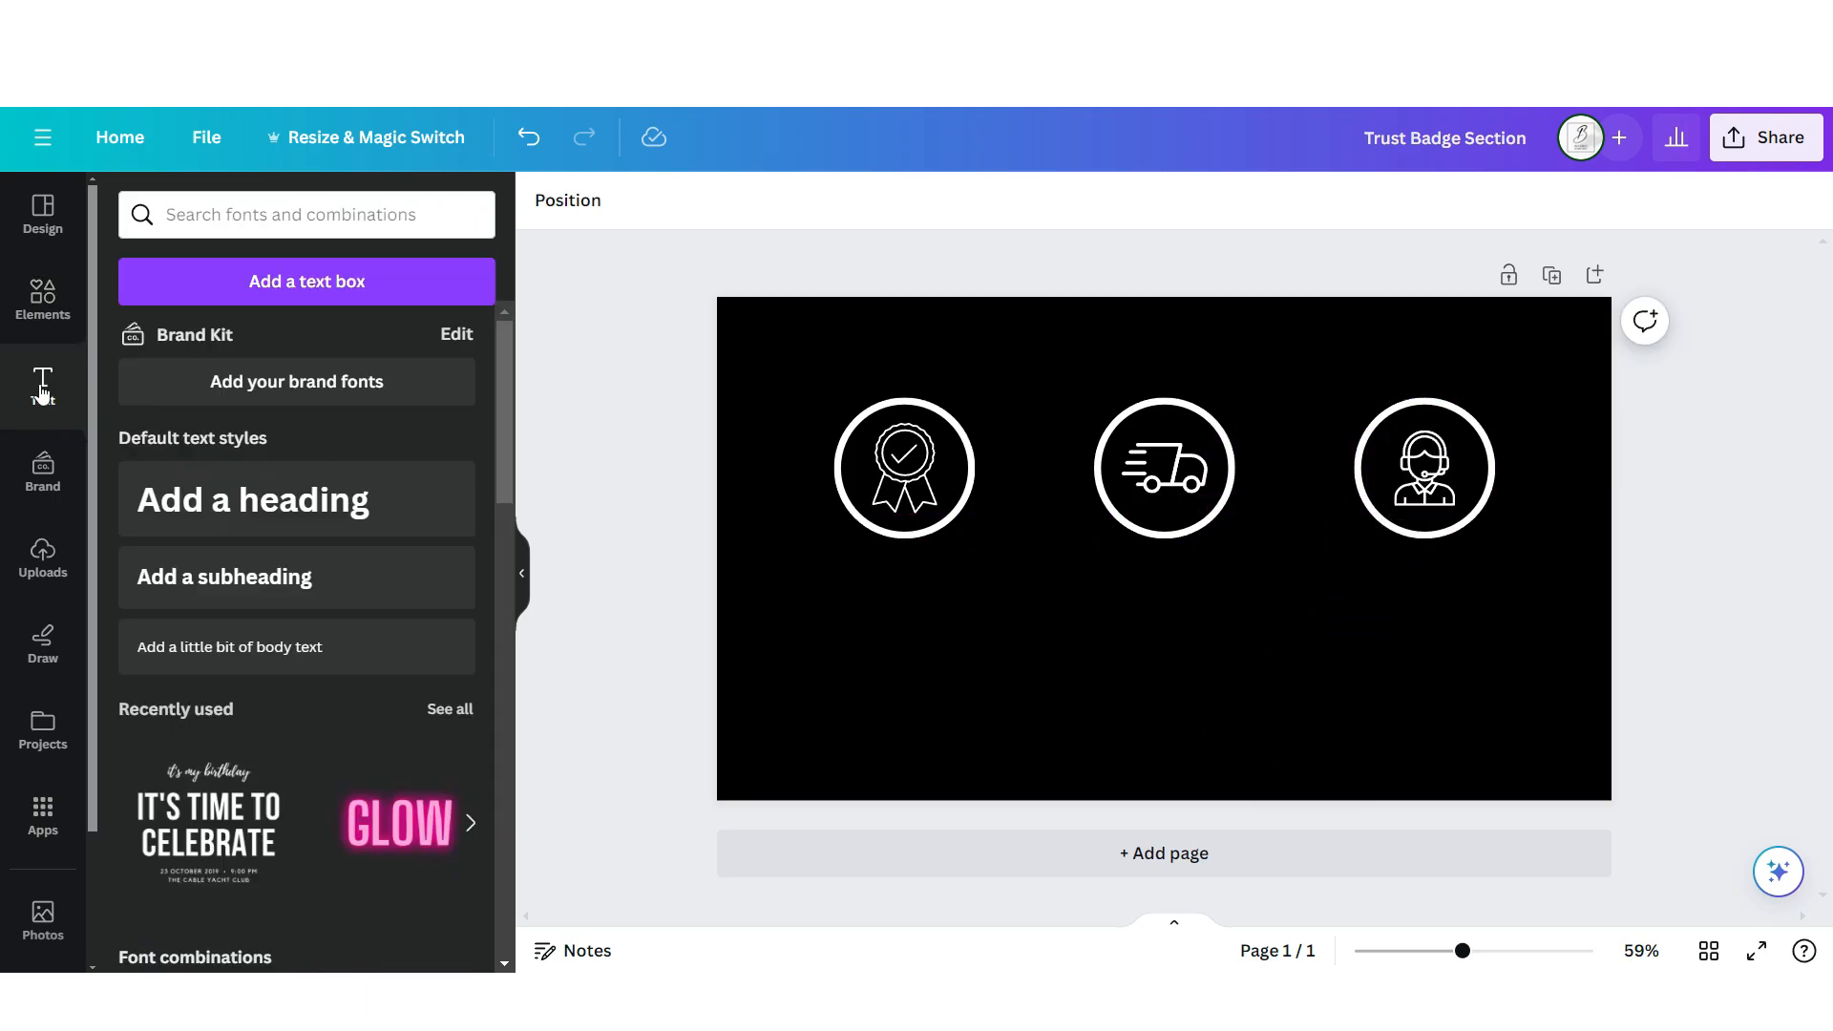
{"action": "left_click", "coordinate": [238, 647]}
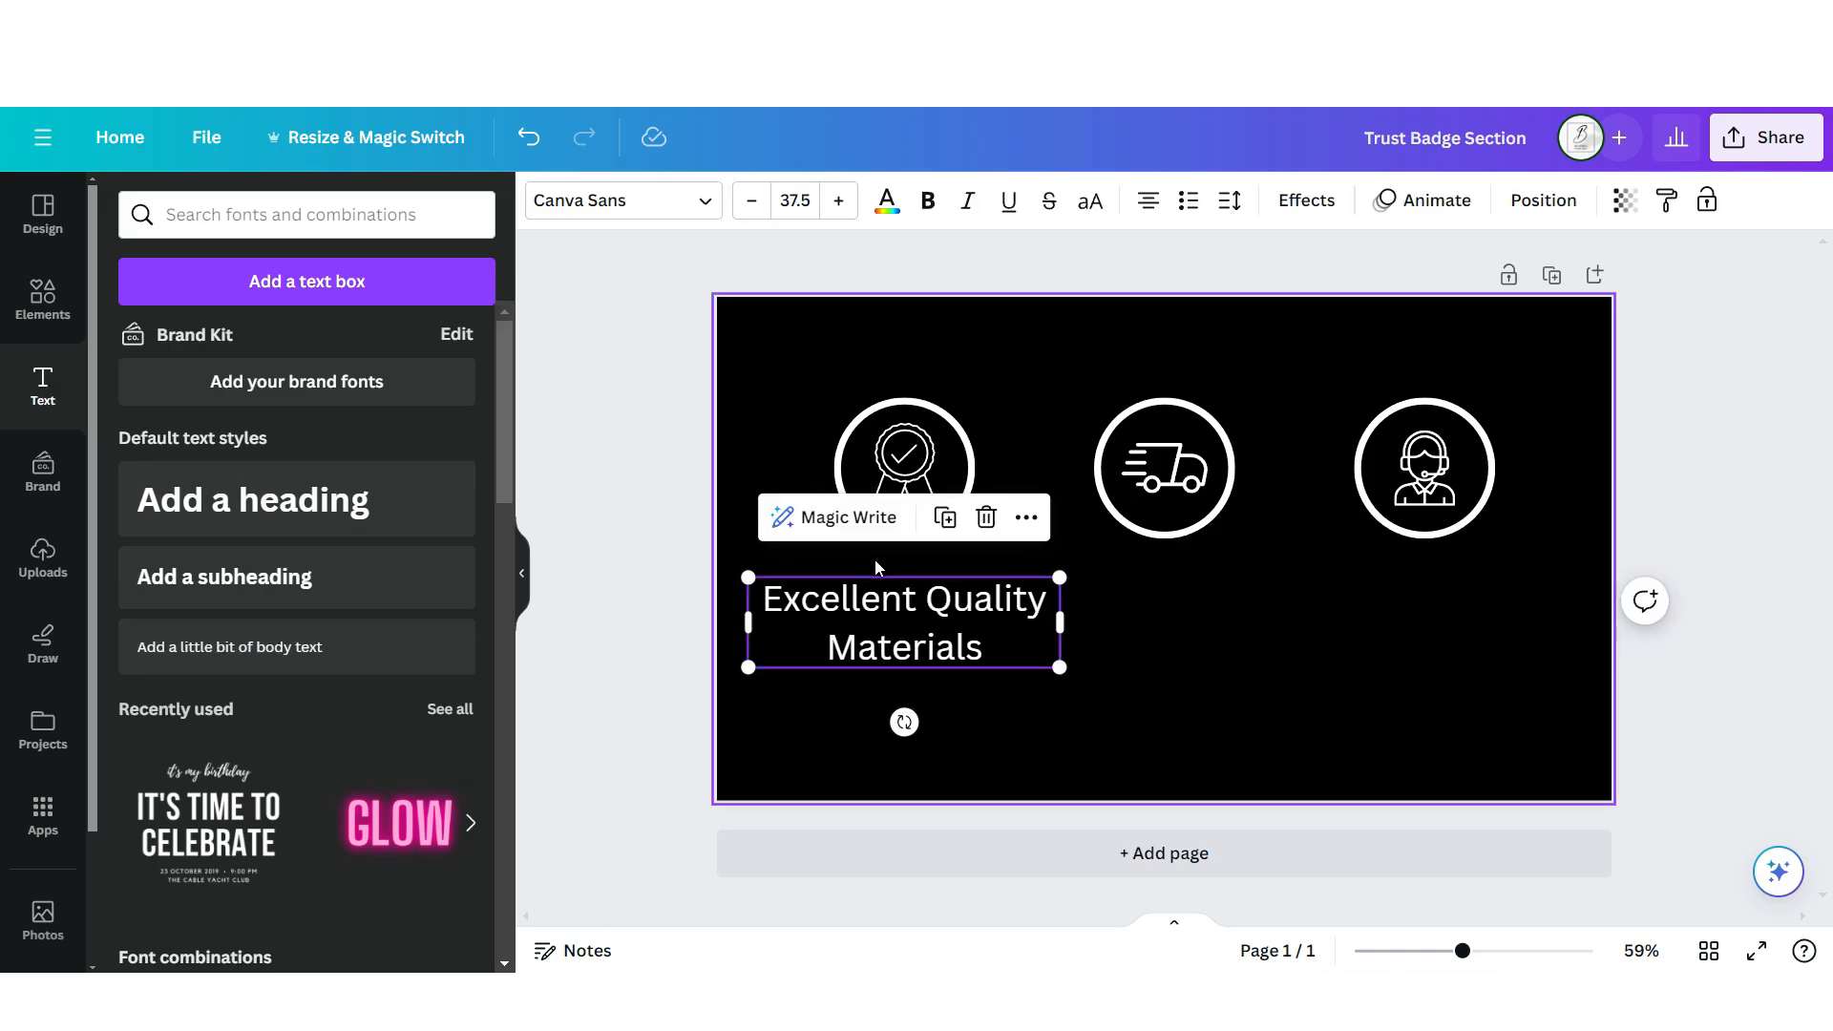
{"action": "left_click", "coordinate": [927, 201]}
{"action": "left_click", "coordinate": [621, 201]}
{"action": "type", "text": "bebas"}
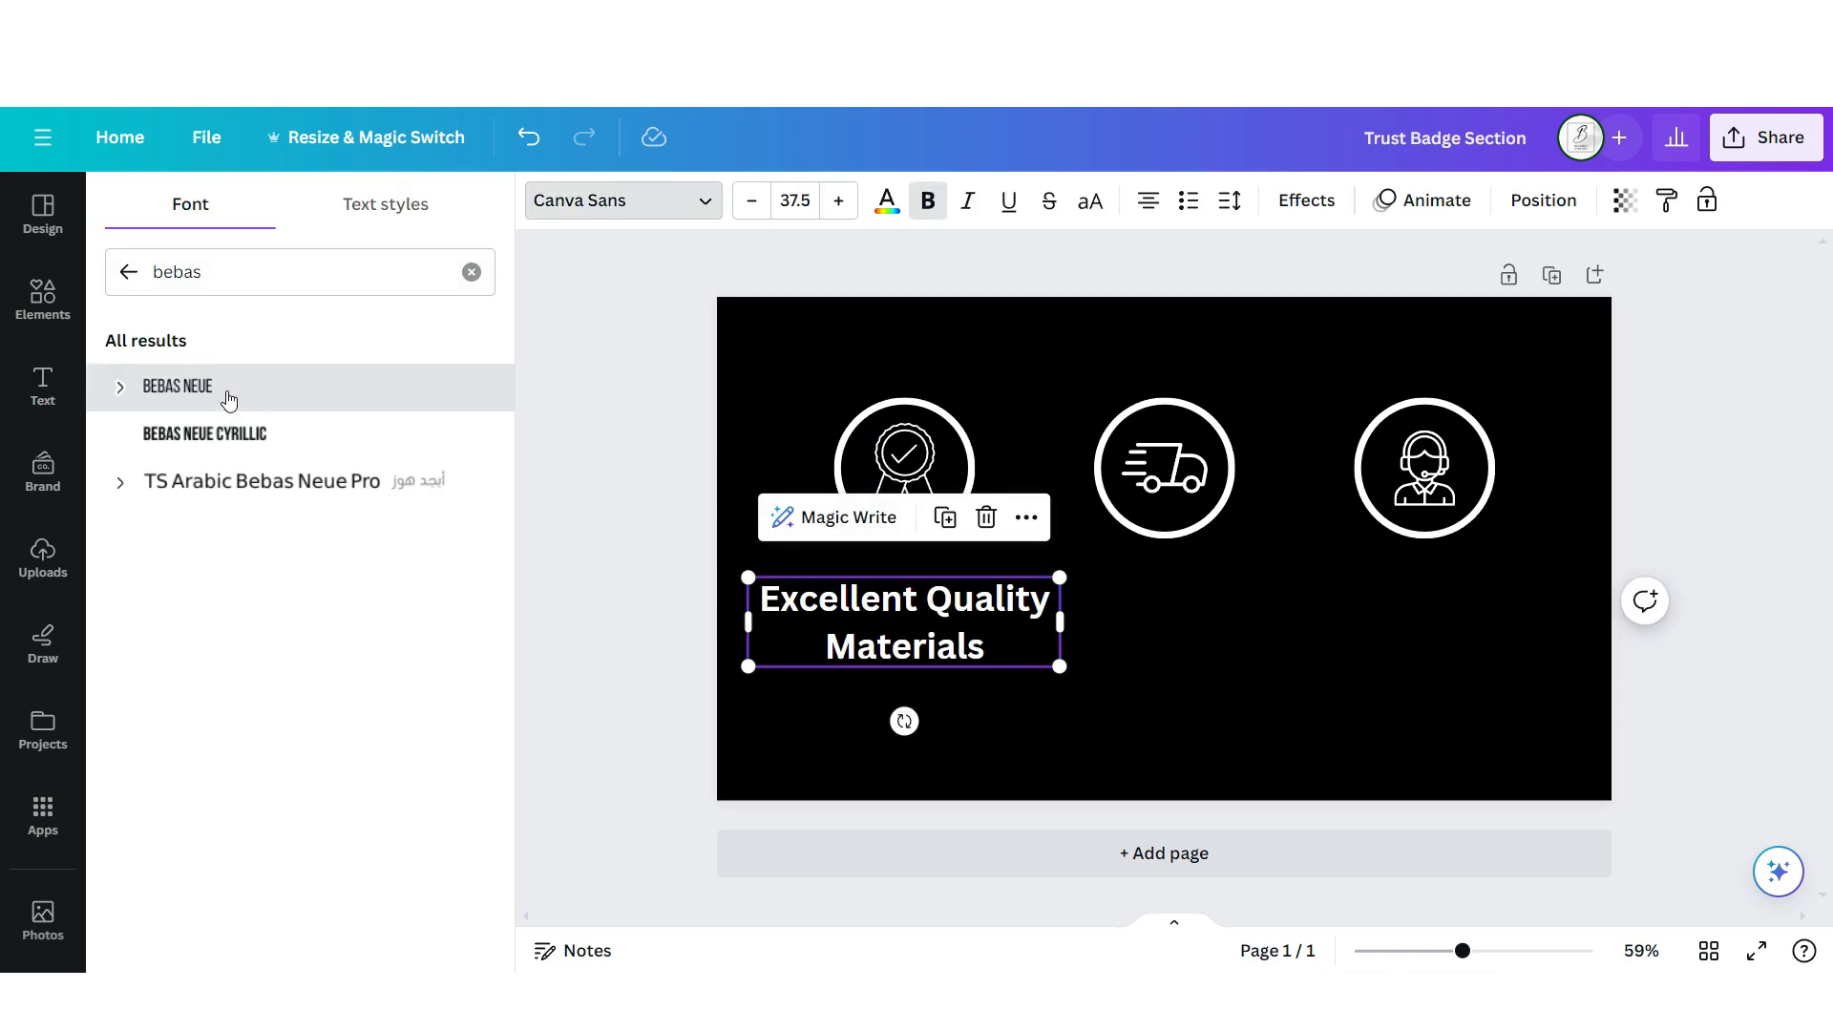
{"action": "left_click", "coordinate": [225, 388]}
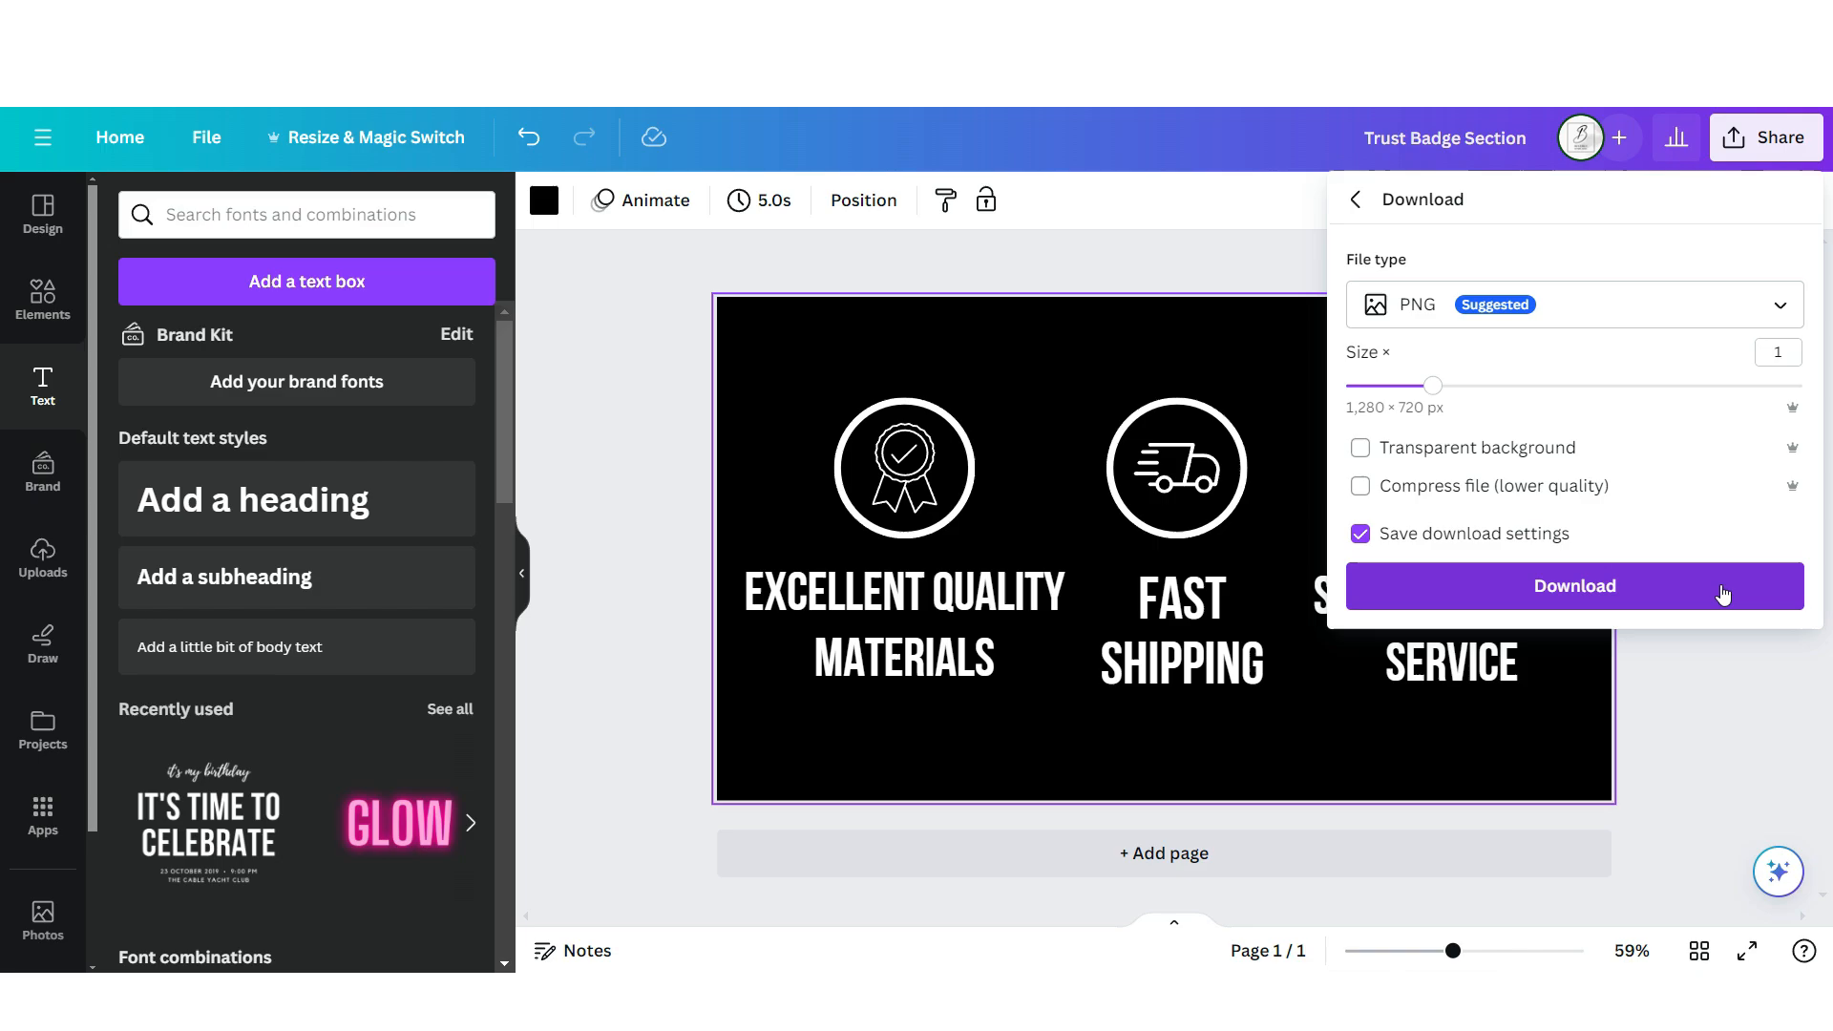
Download the trust badge design as a PNG and insert it below the first paragraph of the Shopify product description.
{"action": "left_click", "coordinate": [1723, 594]}
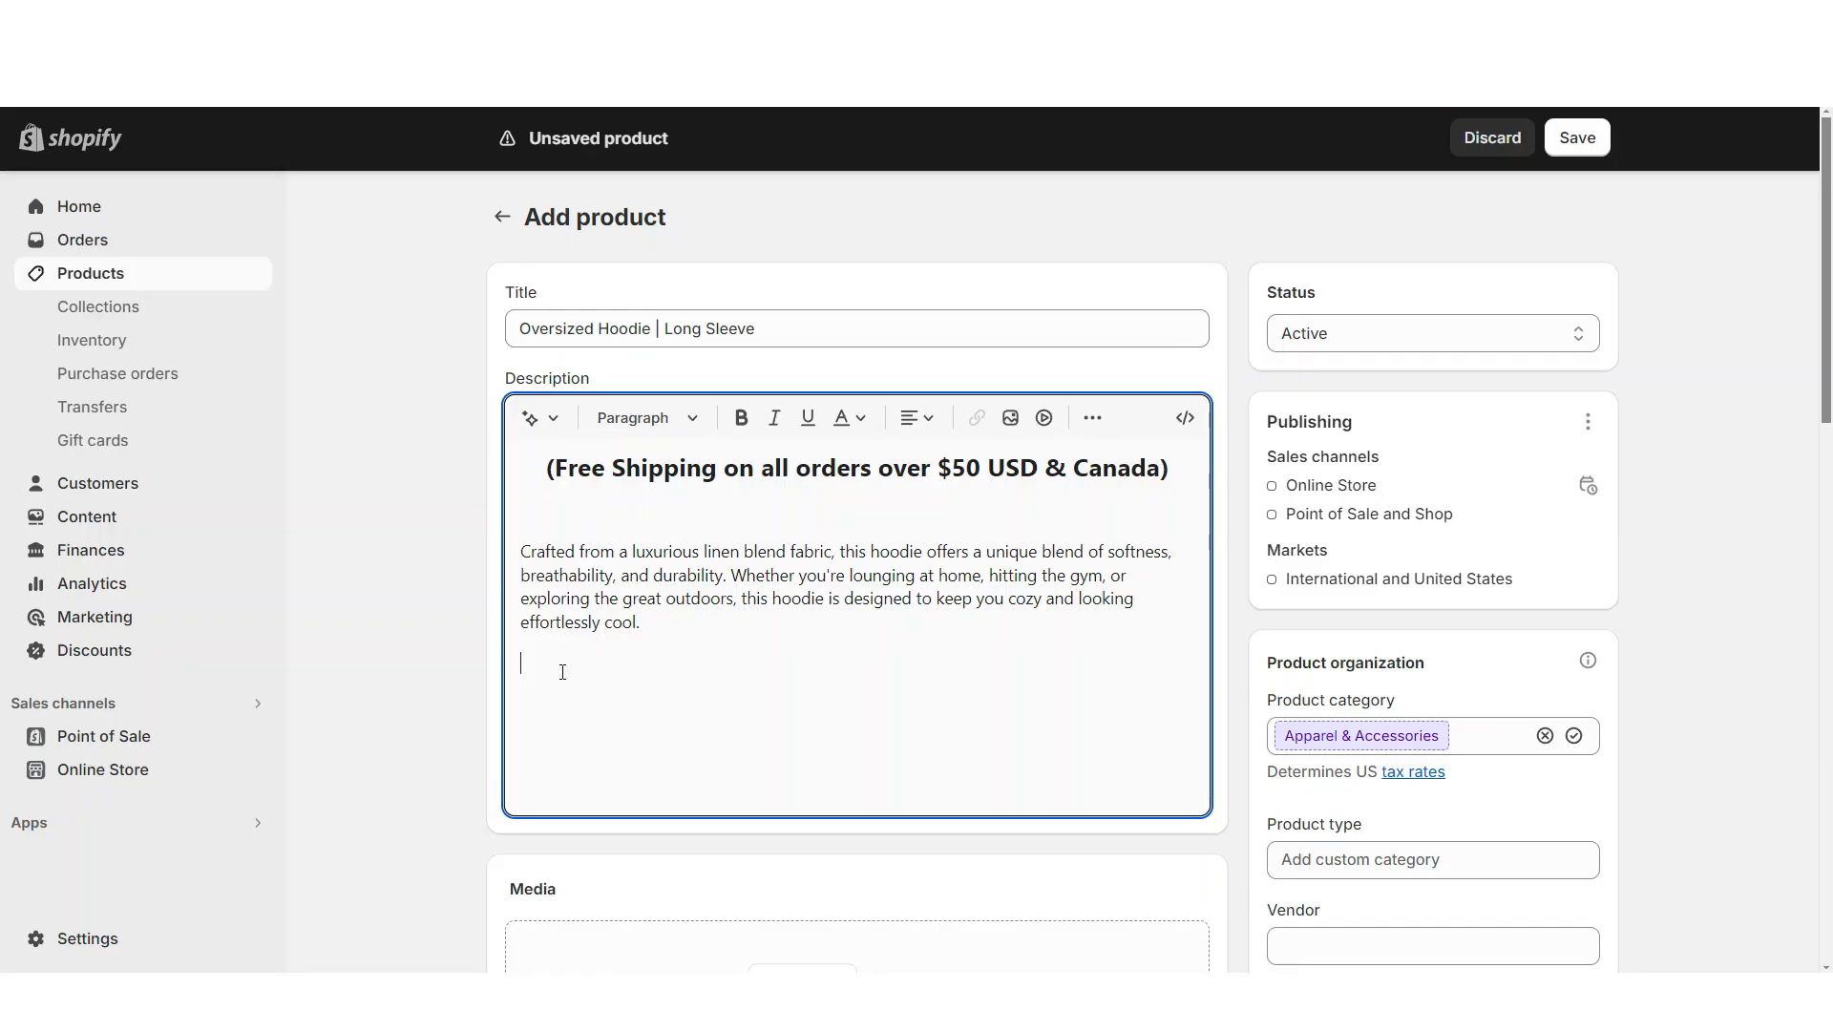
{"action": "left_click", "coordinate": [1011, 420]}
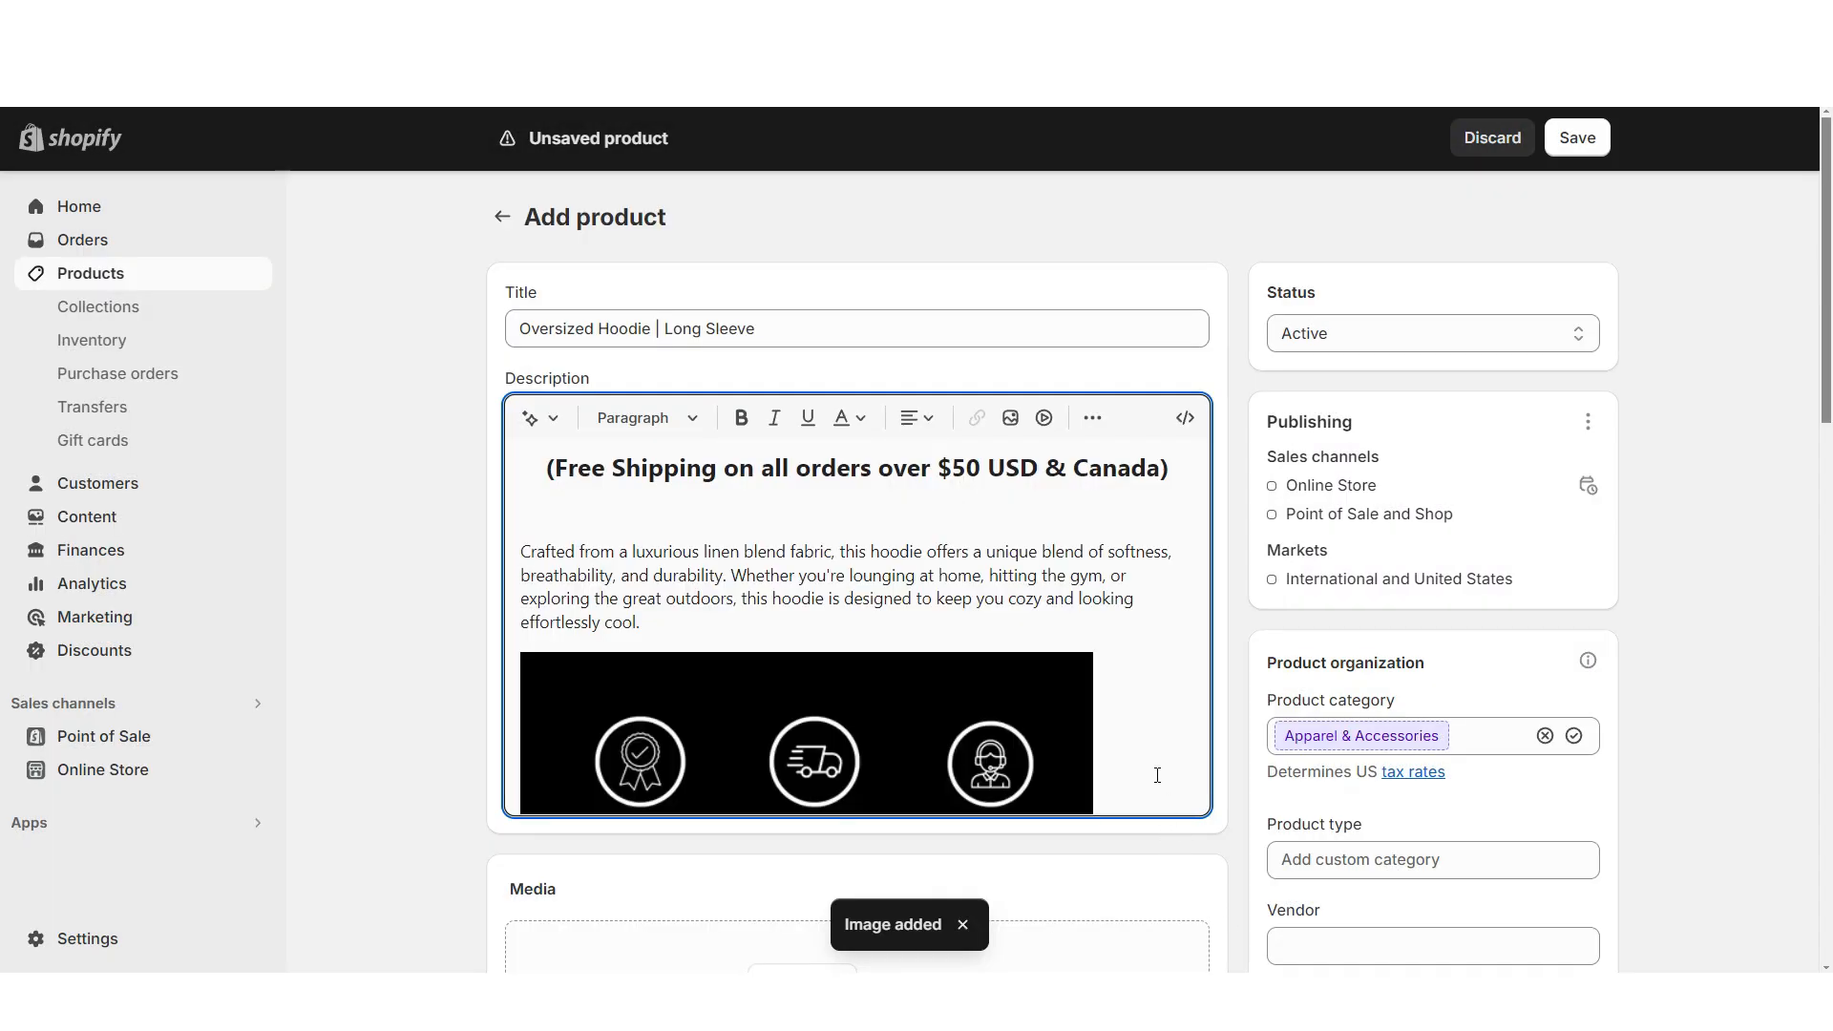
{"action": "scroll", "coordinate": [1157, 775], "scroll_direction": "down", "scroll_amount": 4}
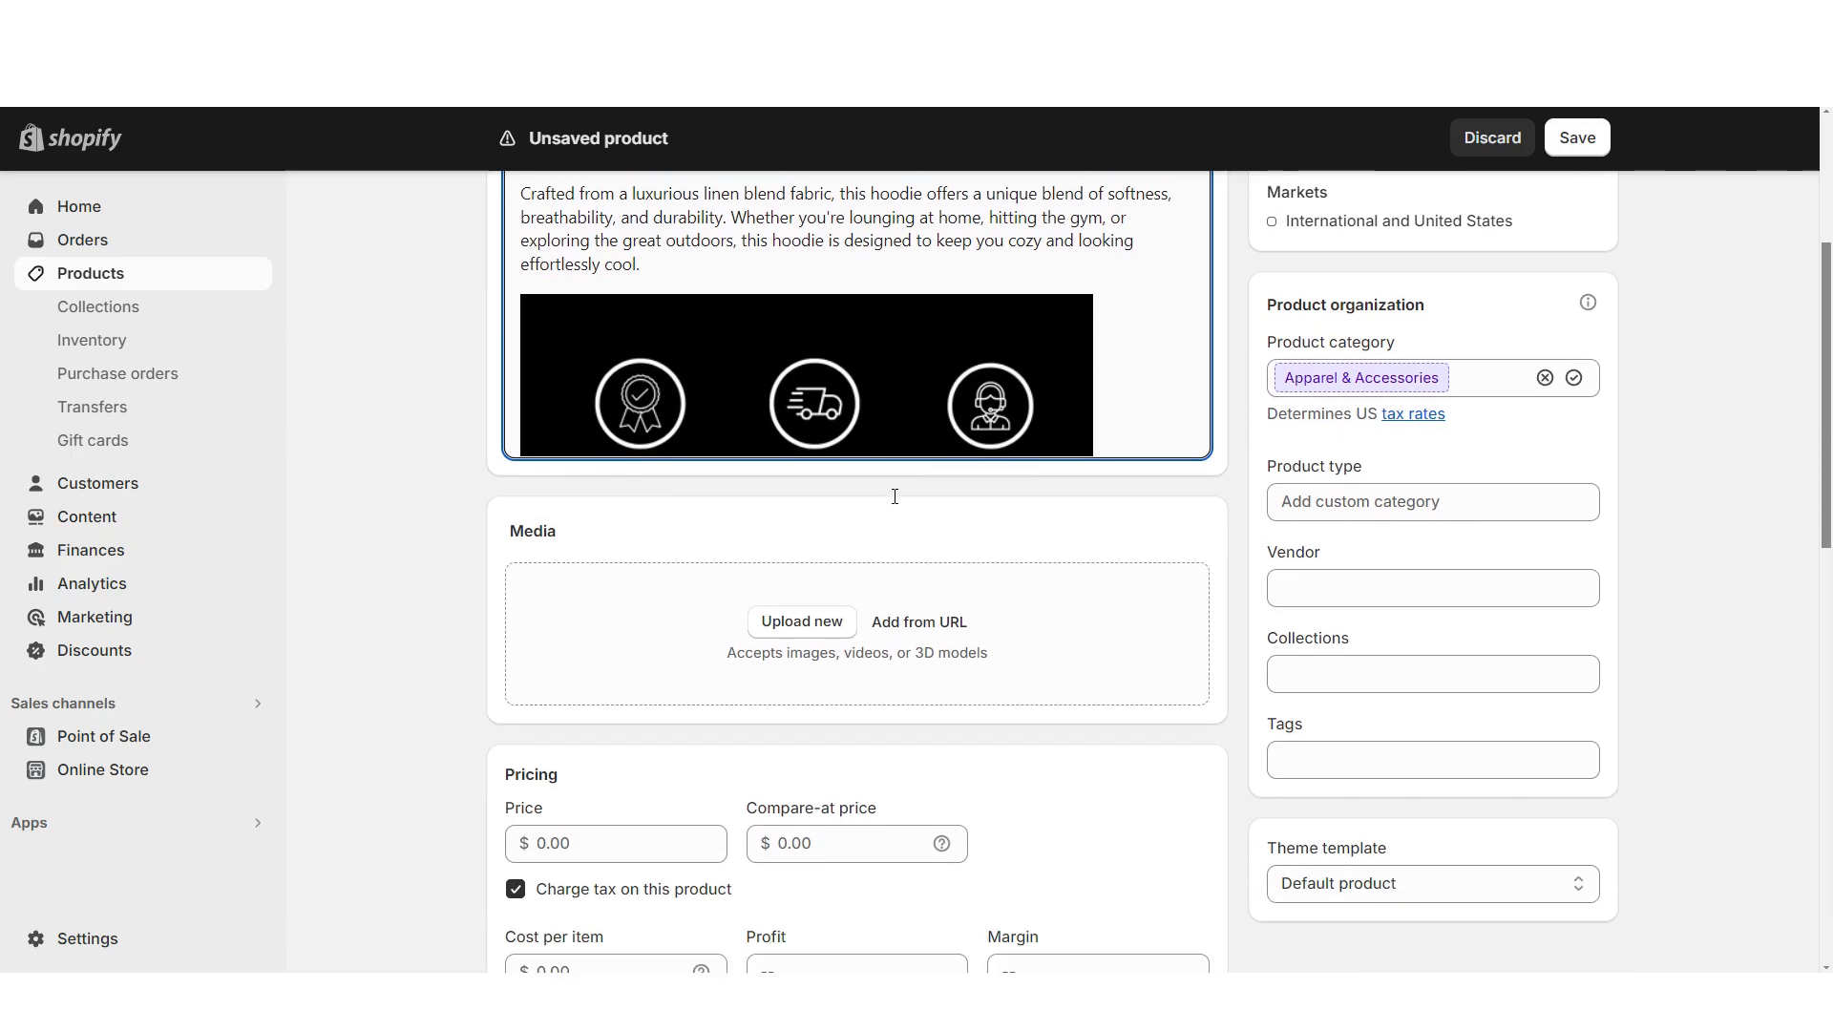
Center-align the trust badge image in the product description.
{"action": "scroll", "coordinate": [892, 496], "scroll_direction": "up", "scroll_amount": 3}
{"action": "left_click", "coordinate": [797, 601]}
{"action": "left_click", "coordinate": [917, 299]}
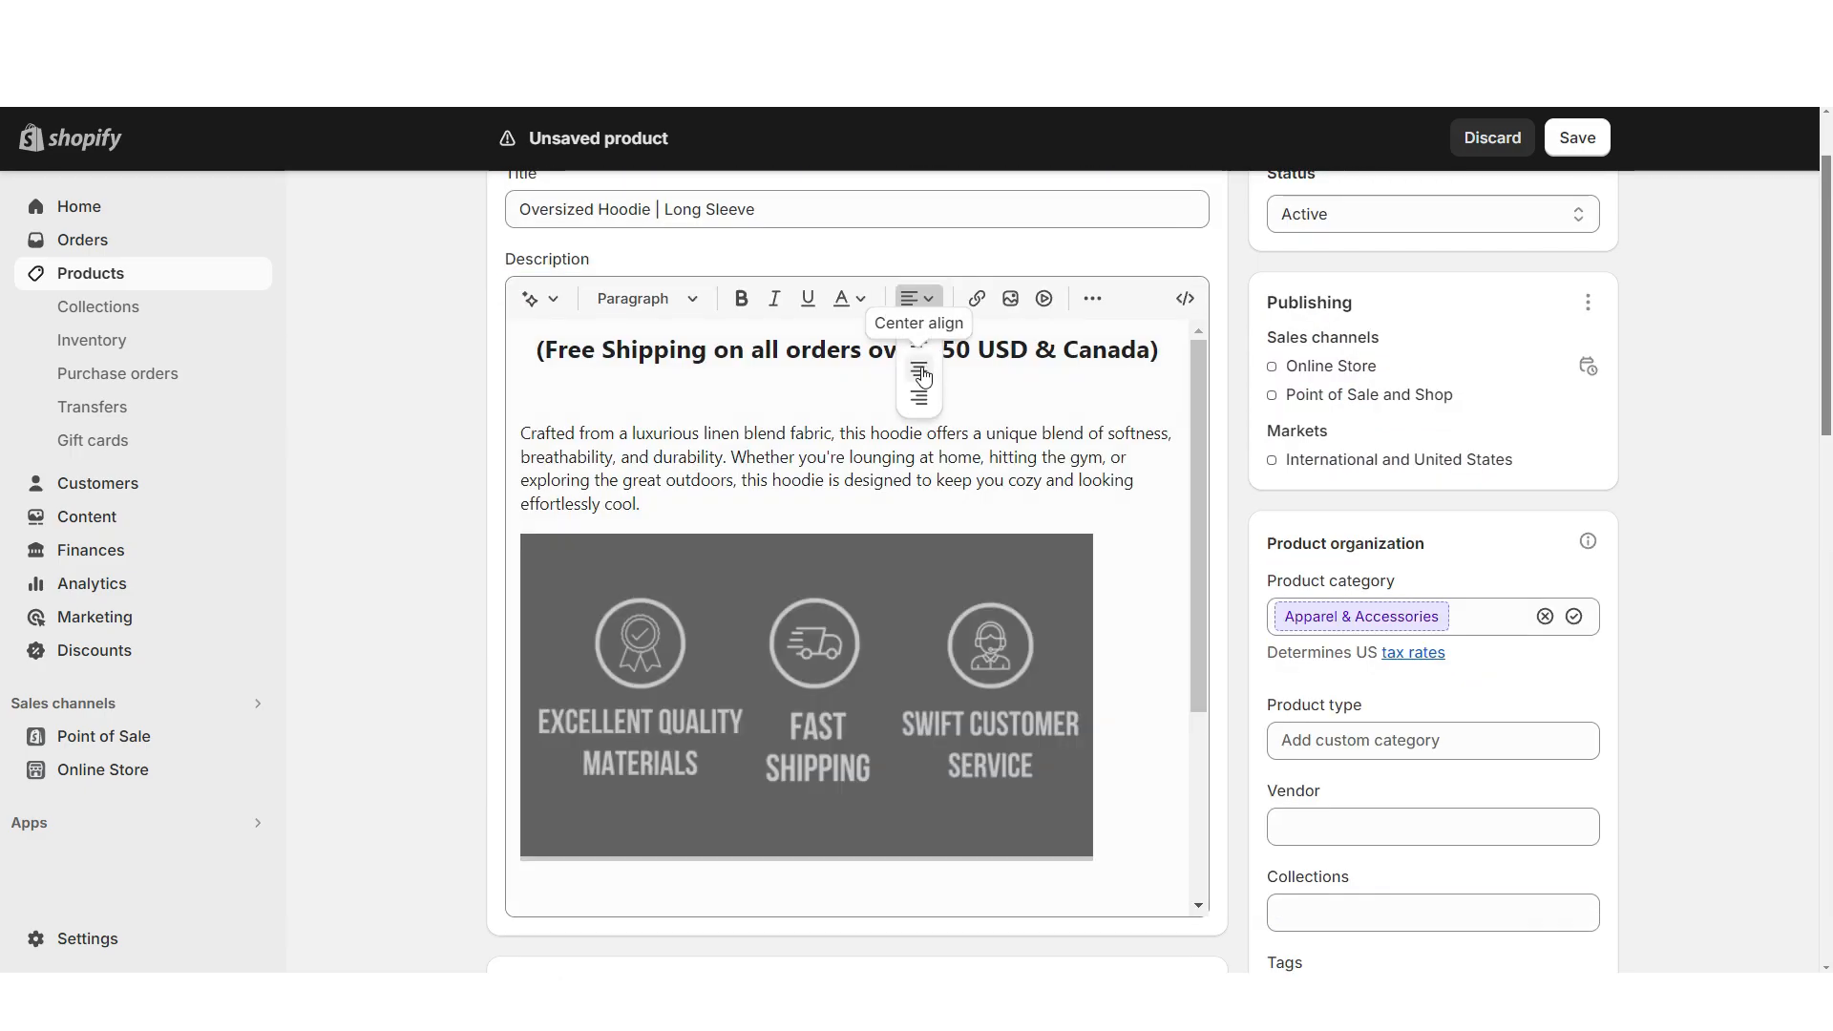
{"action": "left_click", "coordinate": [921, 342]}
Paste ChatGPT's "Available in timeless shades" paragraph below a QUALITY MATERIALS heading and insert the layered three-color hoodie image beneath it.
{"action": "scroll", "coordinate": [878, 490], "scroll_direction": "down", "scroll_amount": 2}
{"action": "left_click", "coordinate": [634, 646]}
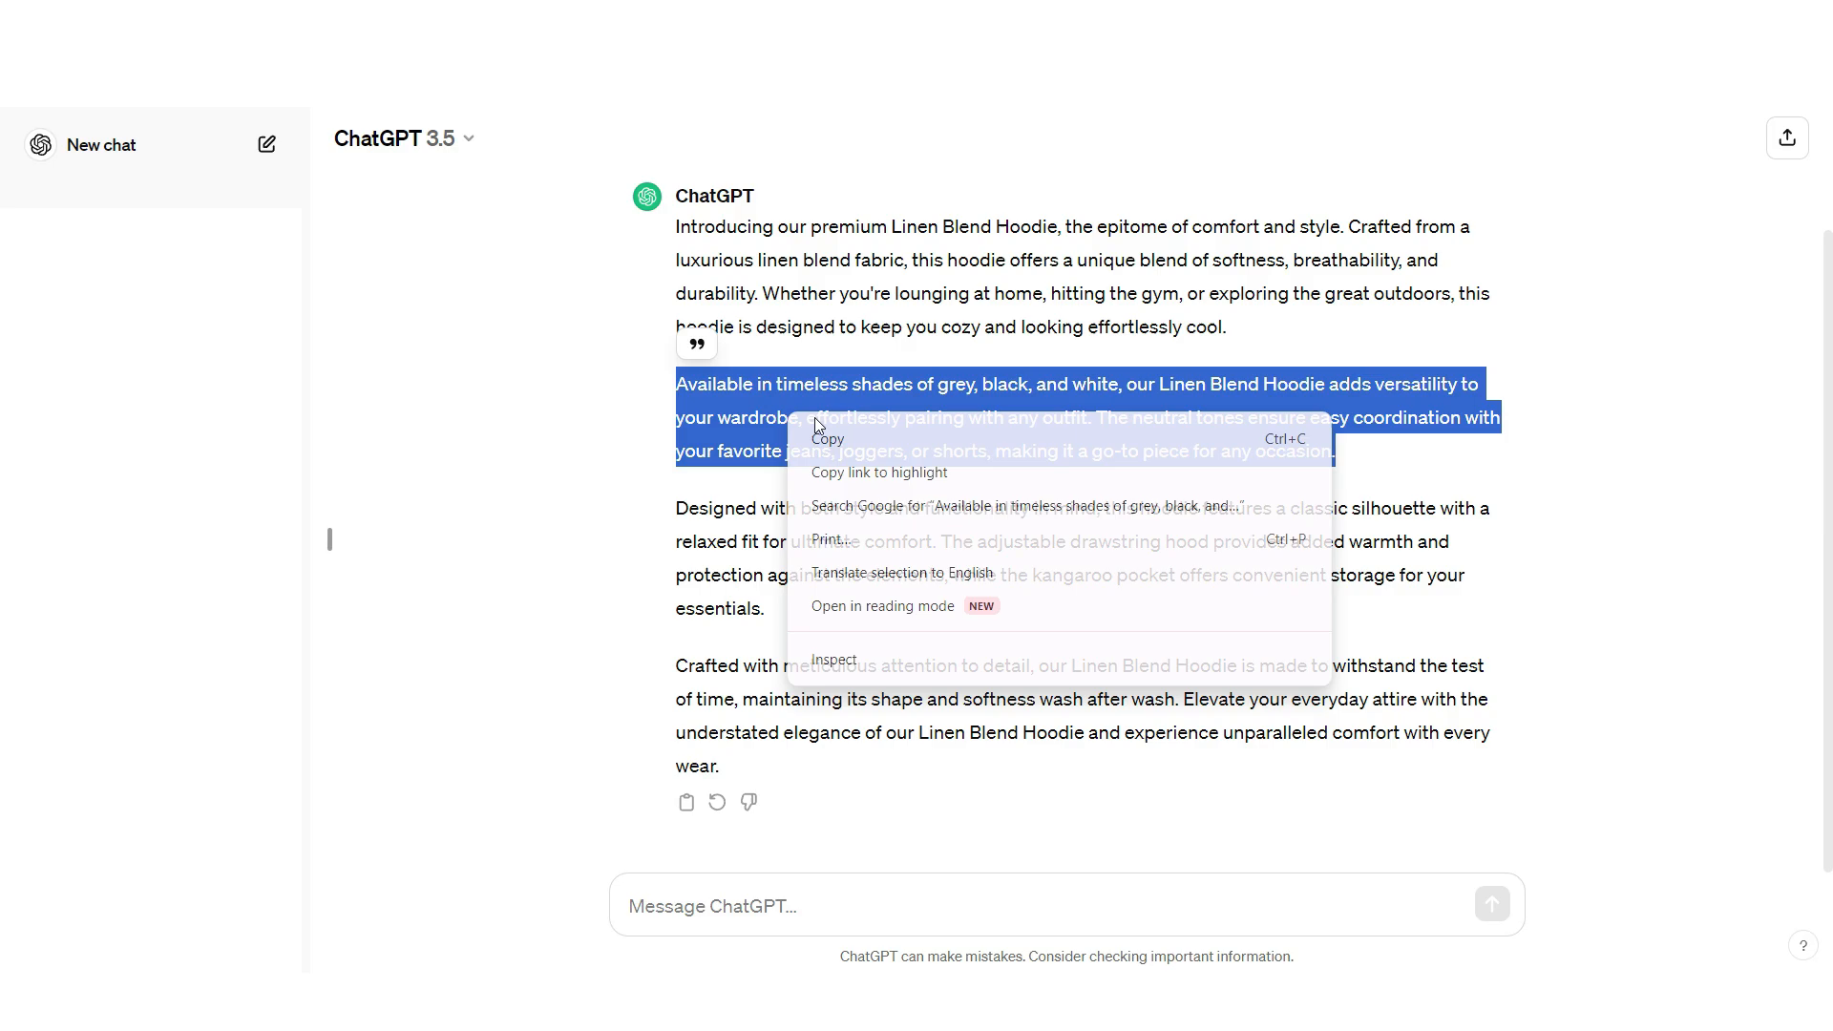
{"action": "left_click", "coordinate": [754, 433]}
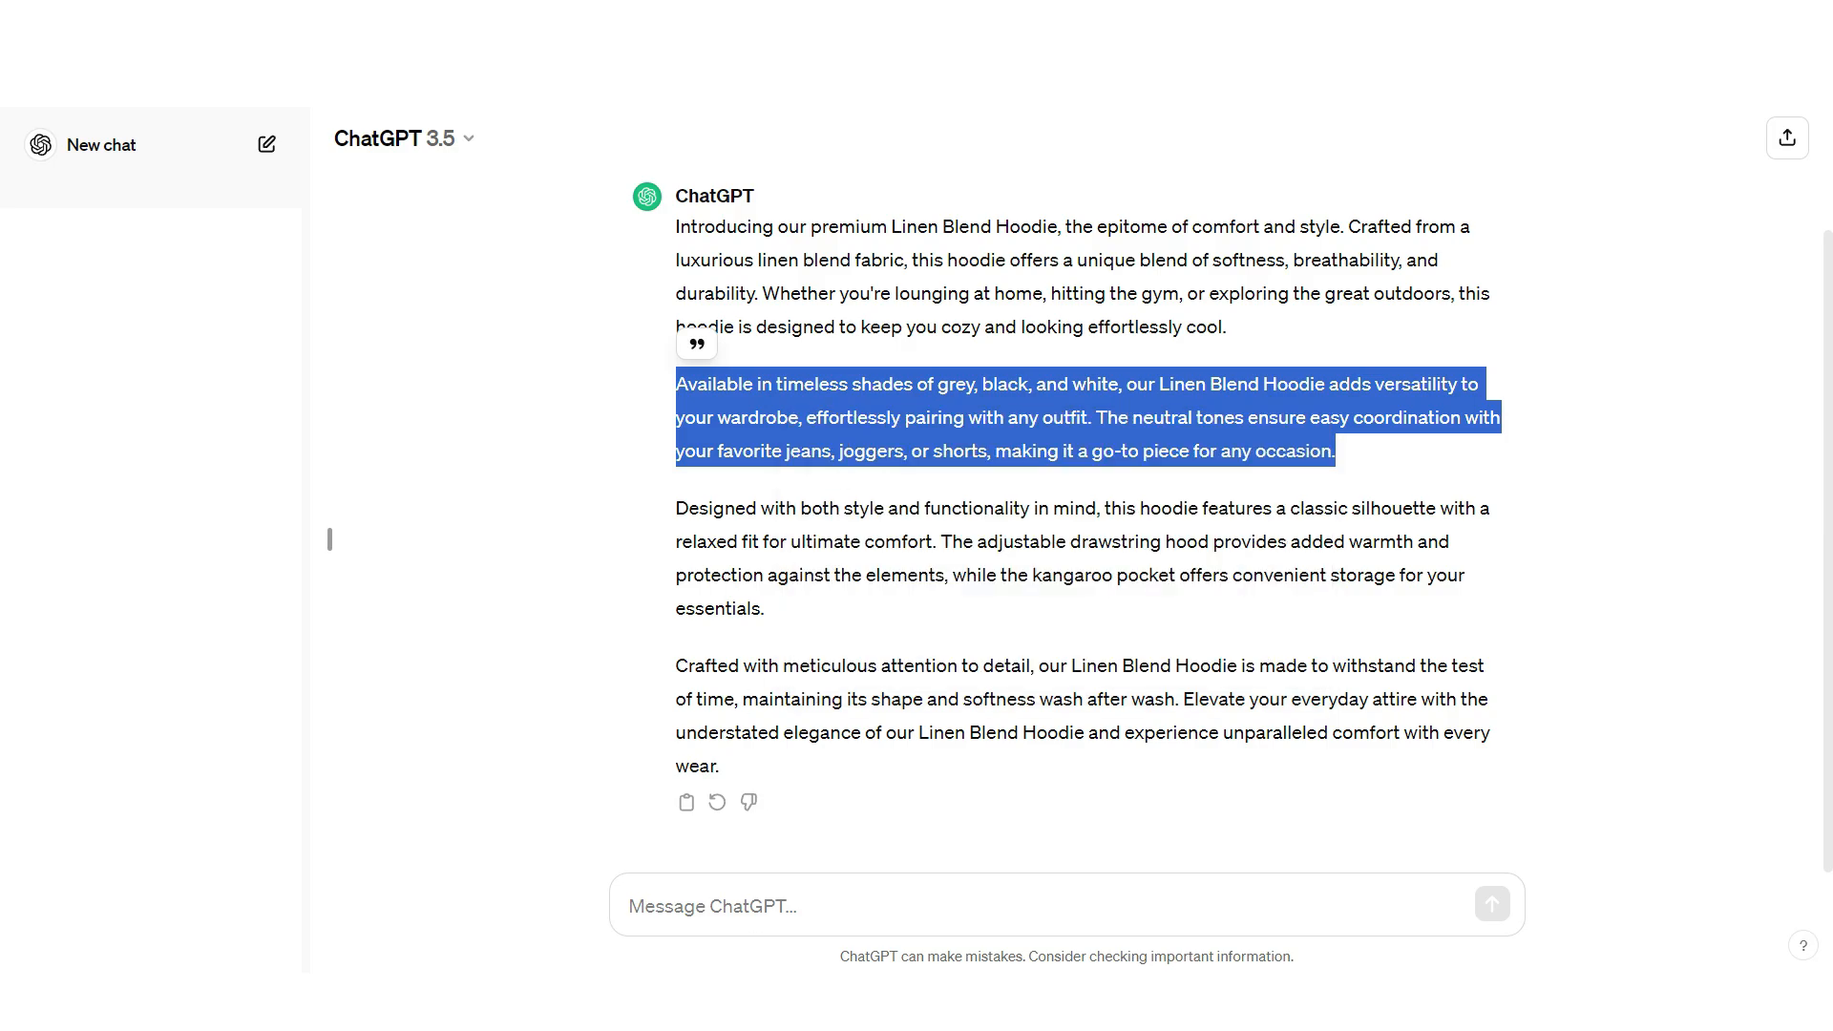
{"action": "key", "text": "ctrl+v"}
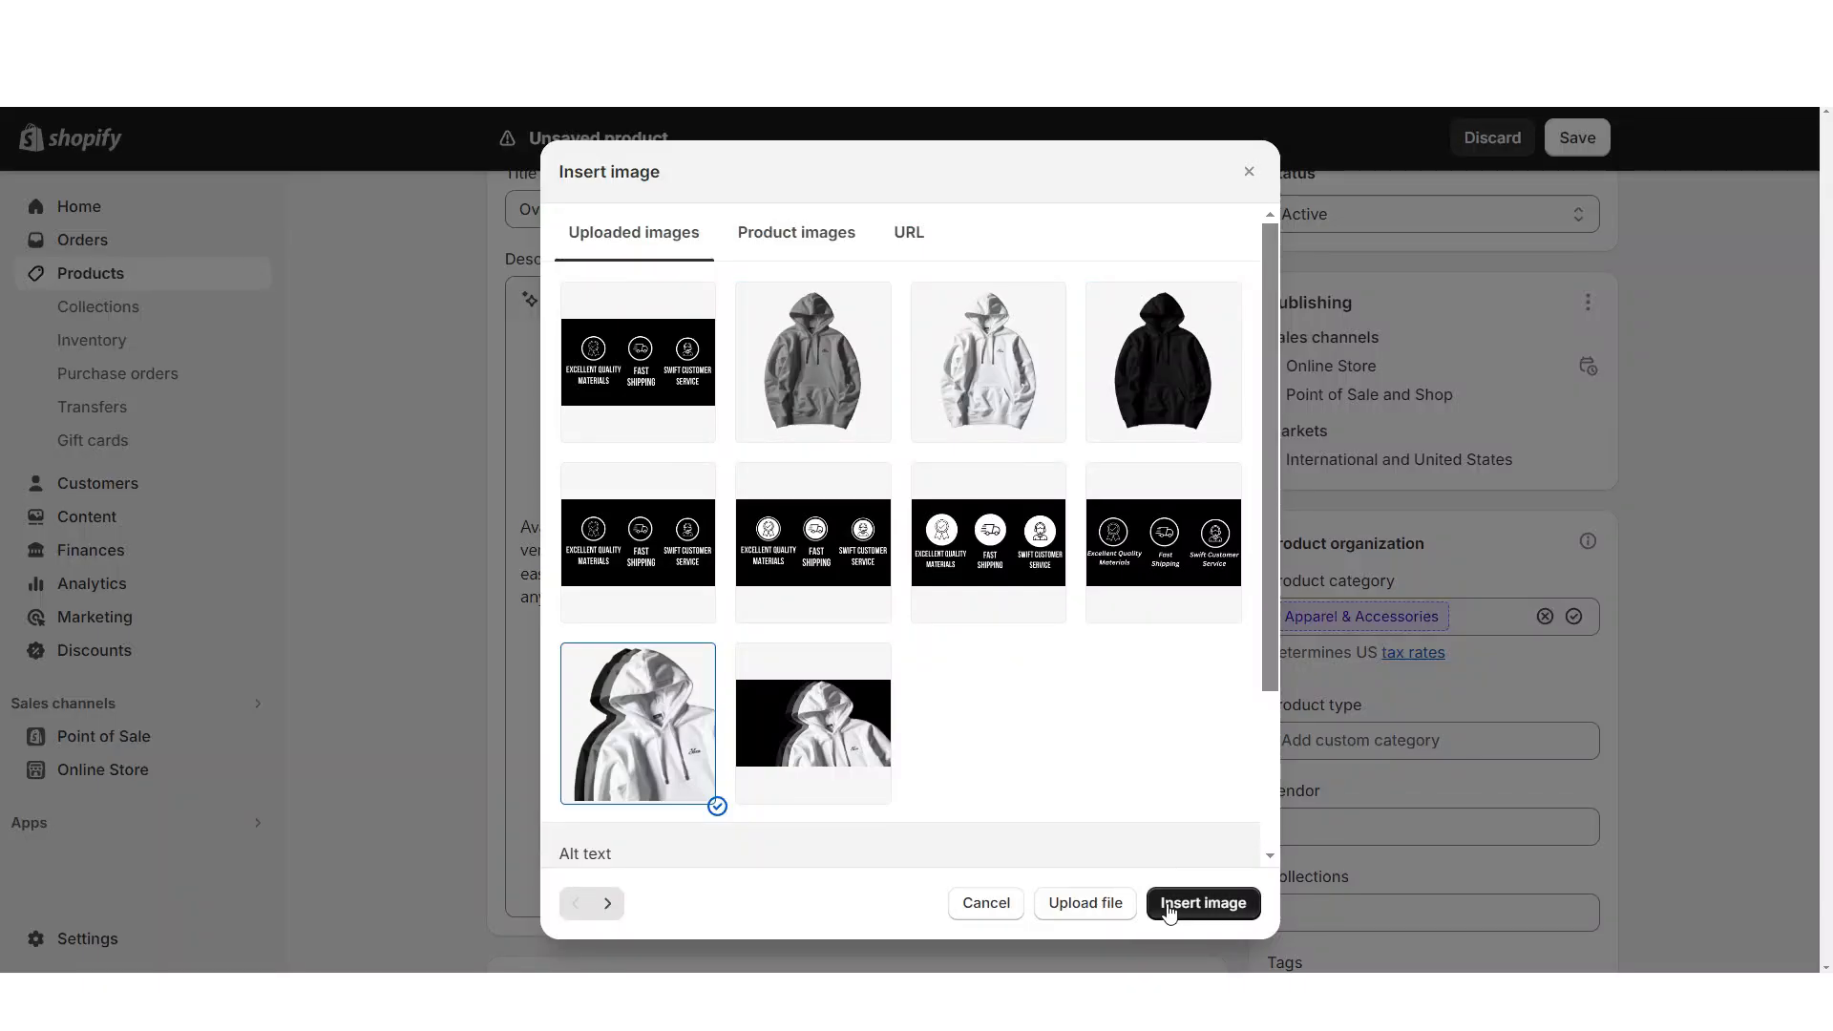
{"action": "left_click", "coordinate": [1199, 900]}
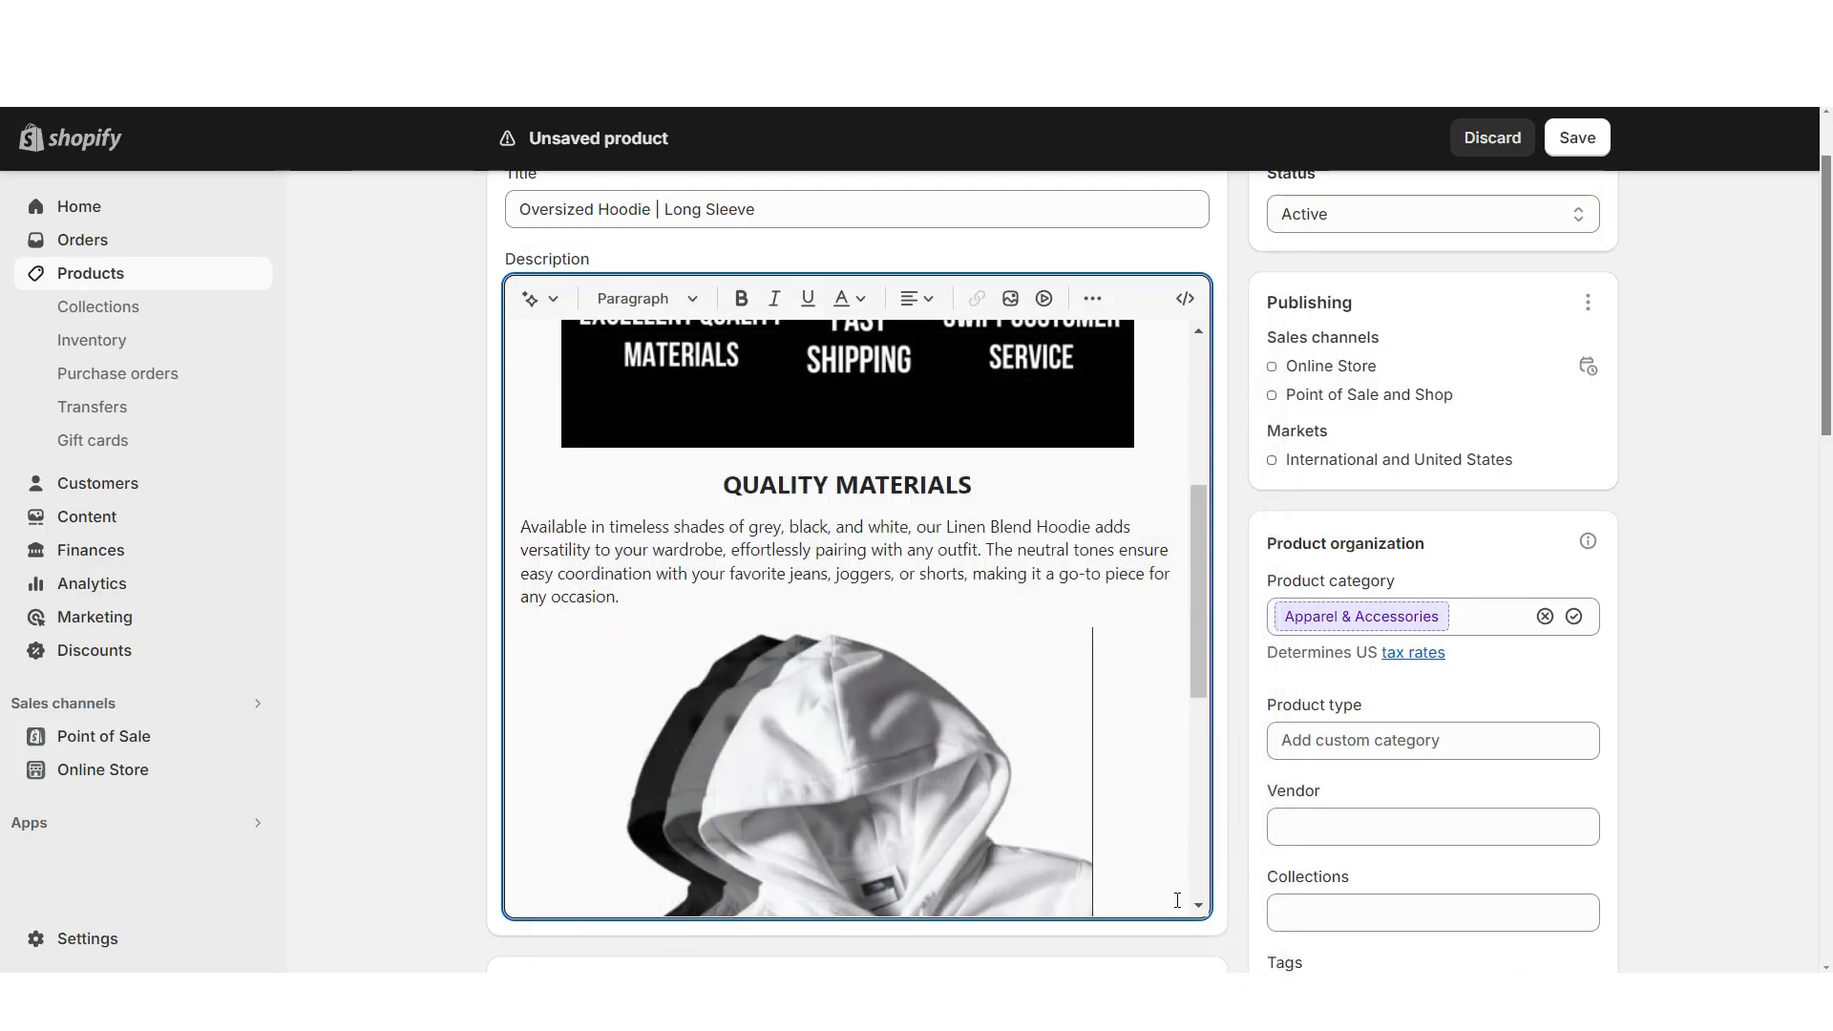
List the materials below the hoodie image as checkmarked lines: 90% Quality Linen, 5% Spandex and 5% Polyester.
{"action": "scroll", "coordinate": [867, 664], "scroll_direction": "down", "scroll_amount": 4}
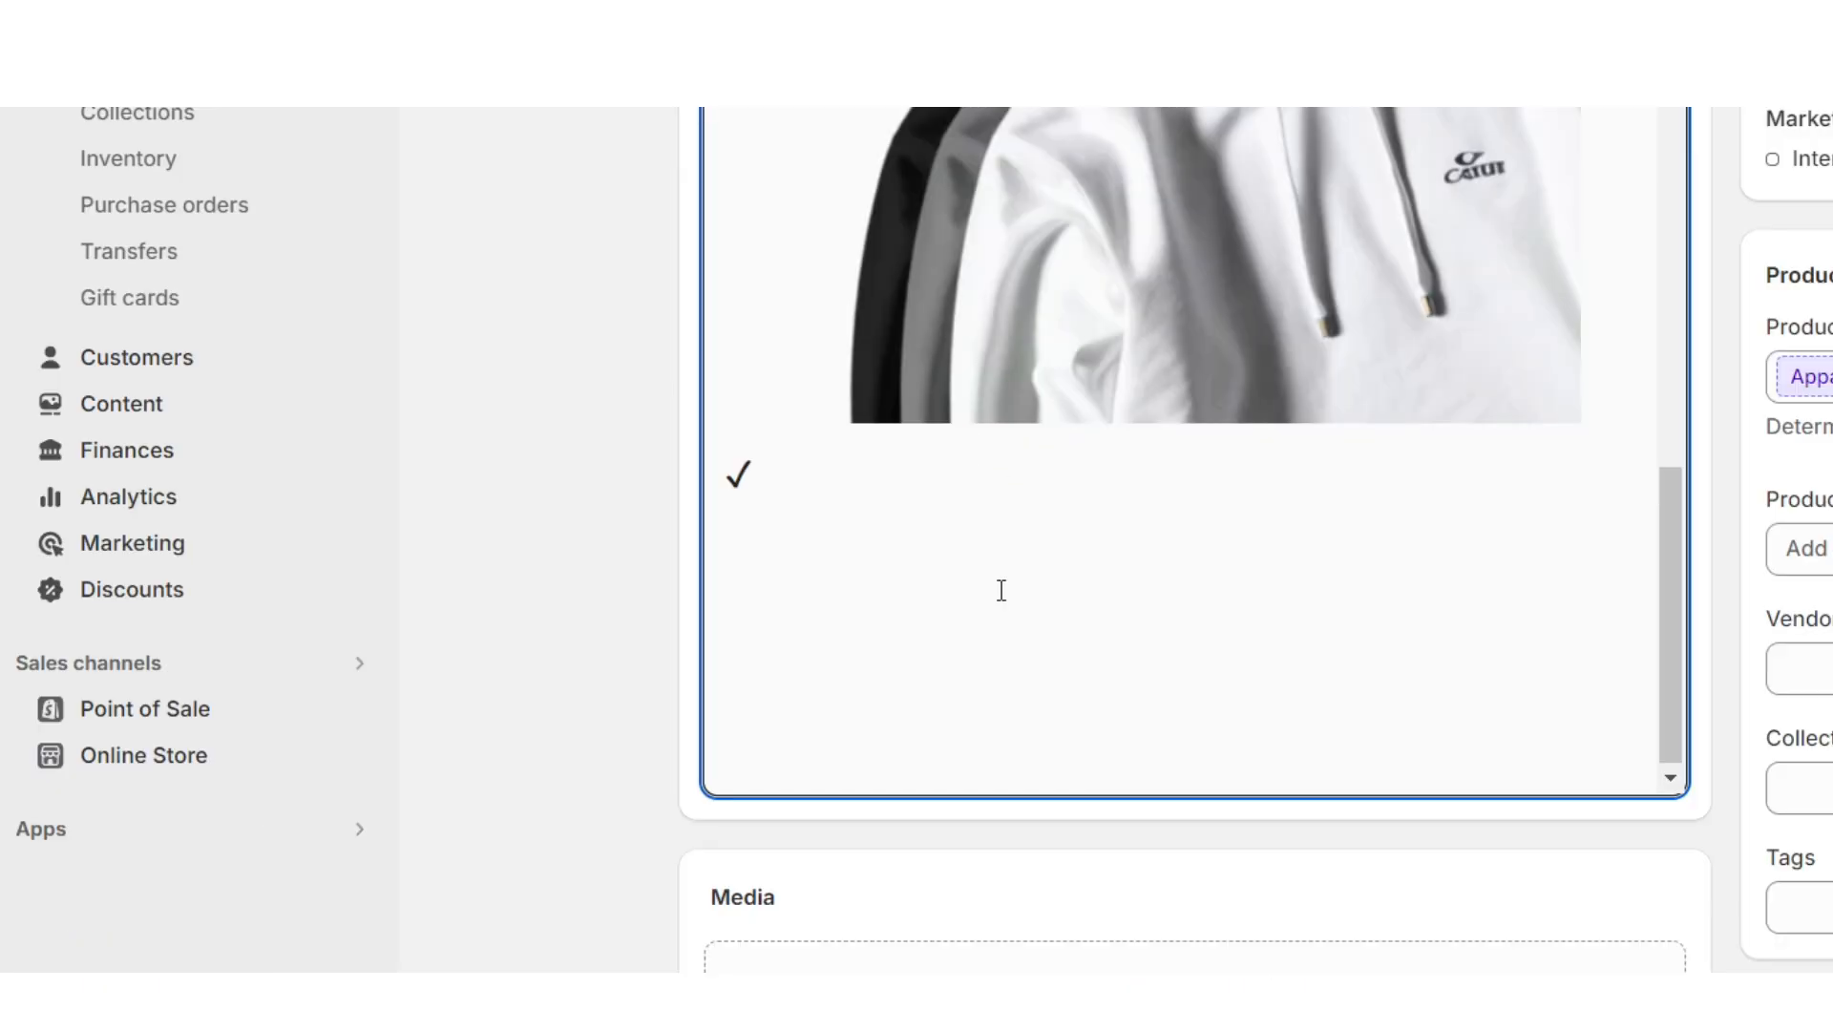
{"action": "type", "text": "90% Quality Linen"}
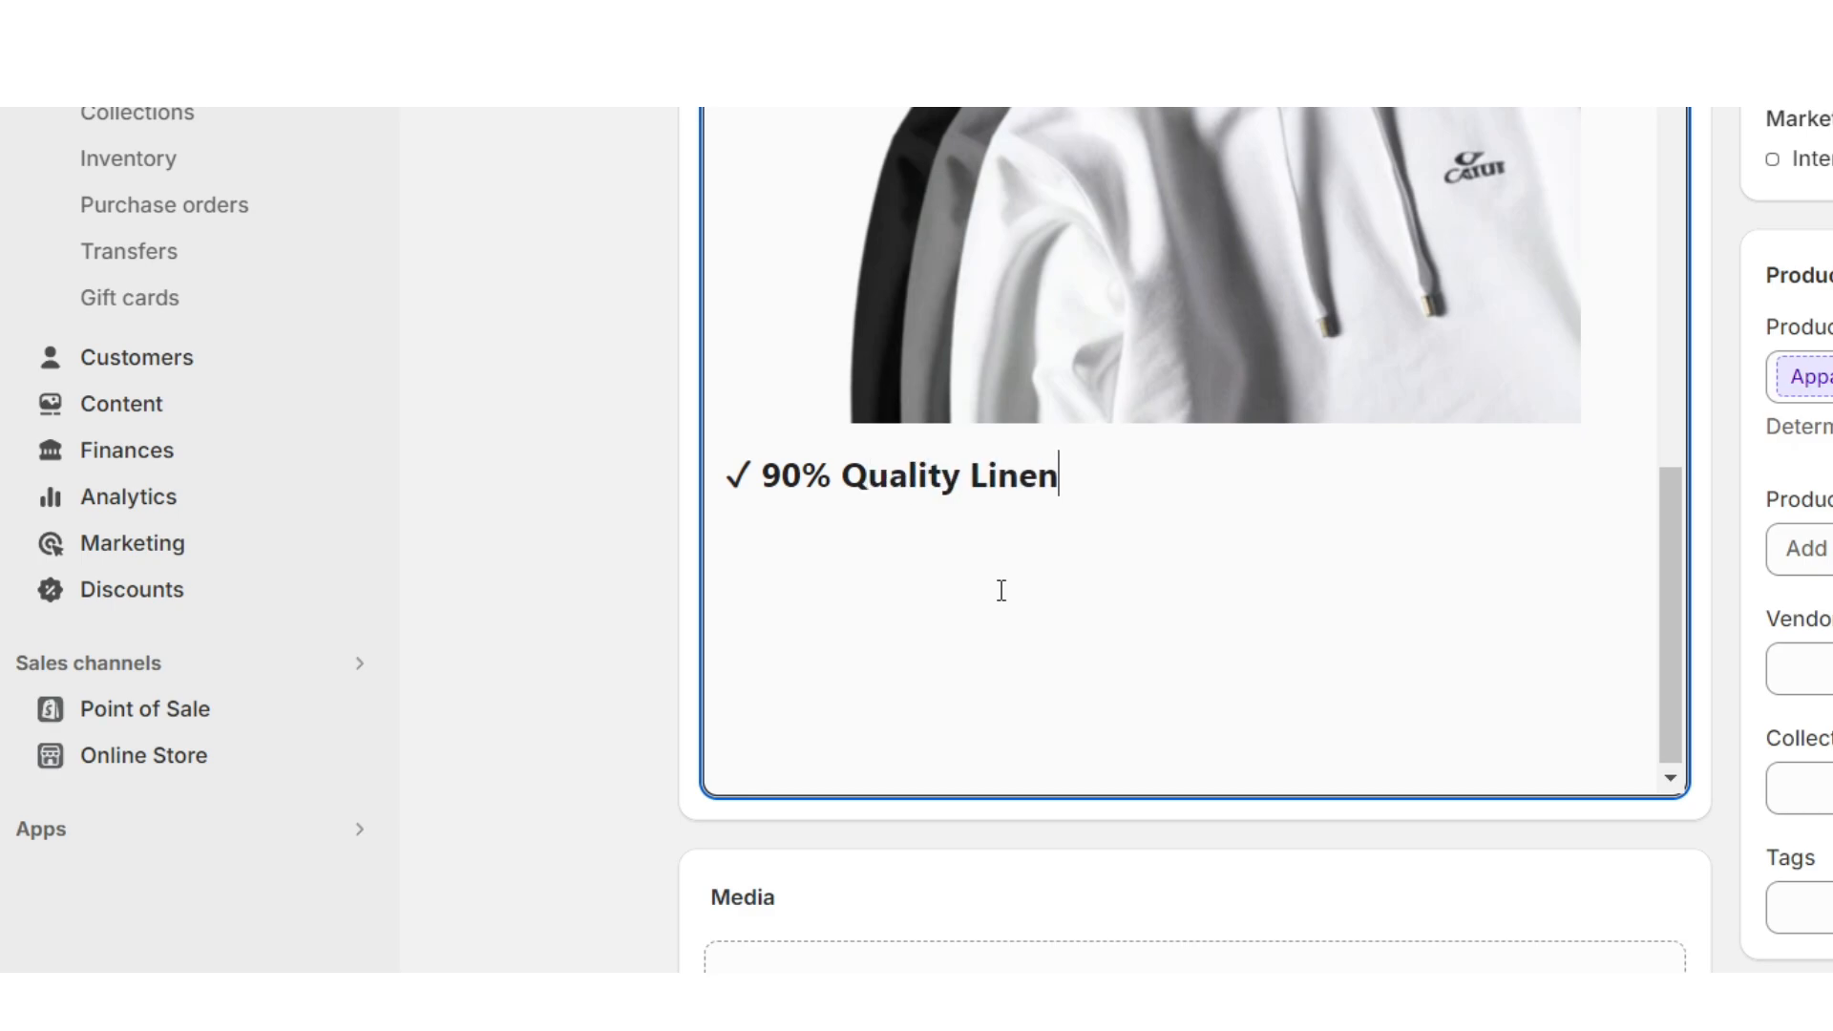
{"action": "key", "text": "Return"}
{"action": "key", "text": "ctrl+v"}
{"action": "type", "text": "5% "}
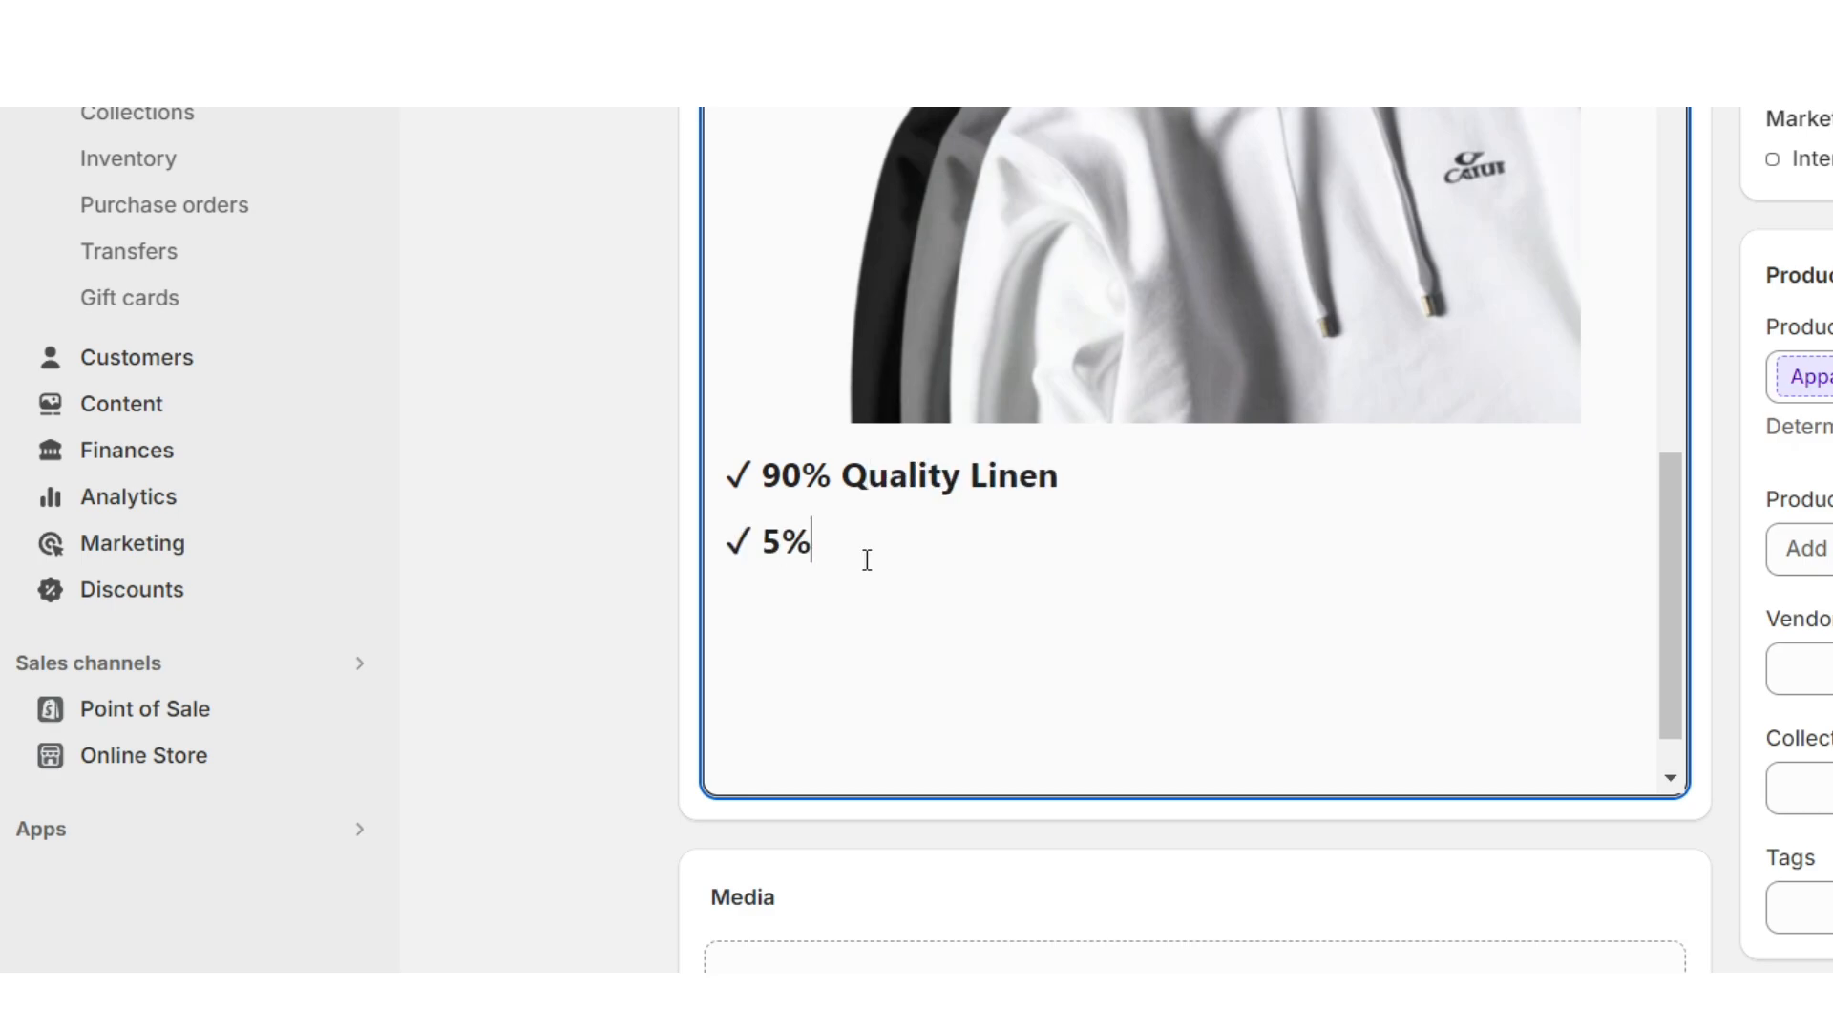
{"action": "type", "text": "Spandex"}
{"action": "key", "text": "Return"}
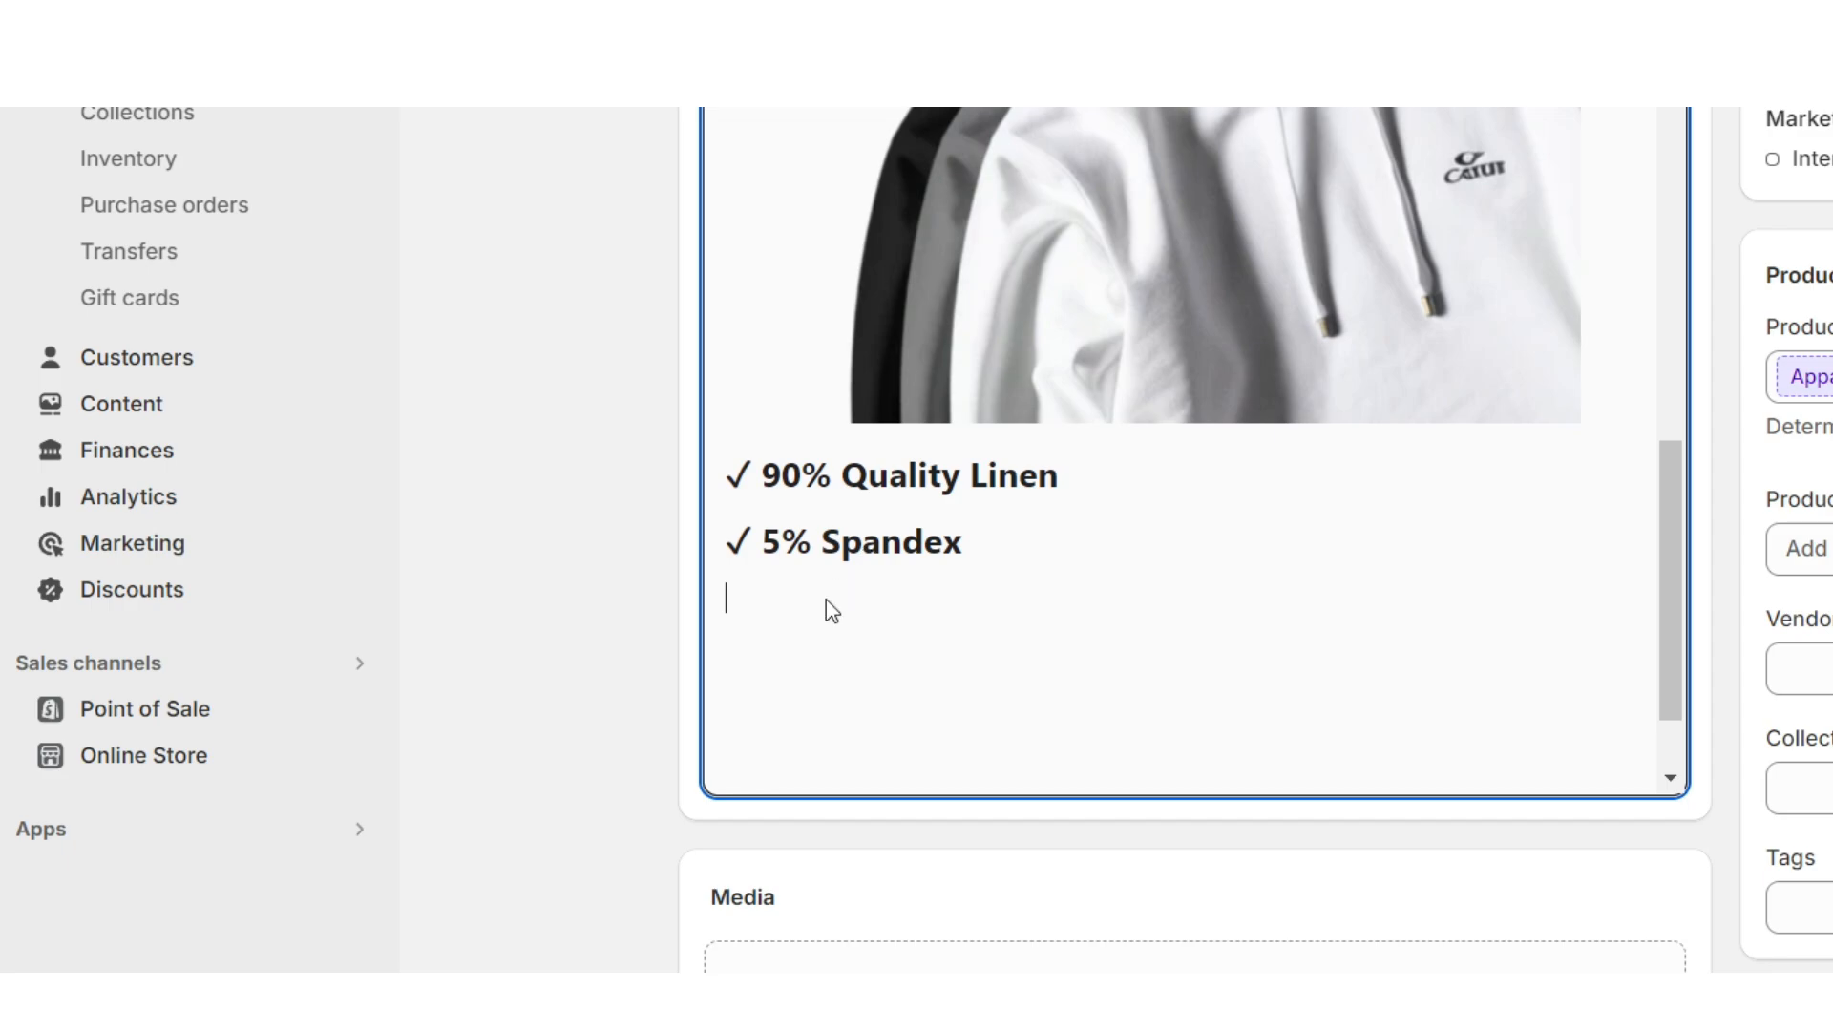
{"action": "right_click", "coordinate": [826, 600]}
{"action": "left_click", "coordinate": [892, 225]}
{"action": "type", "text": "5% Polyes"}
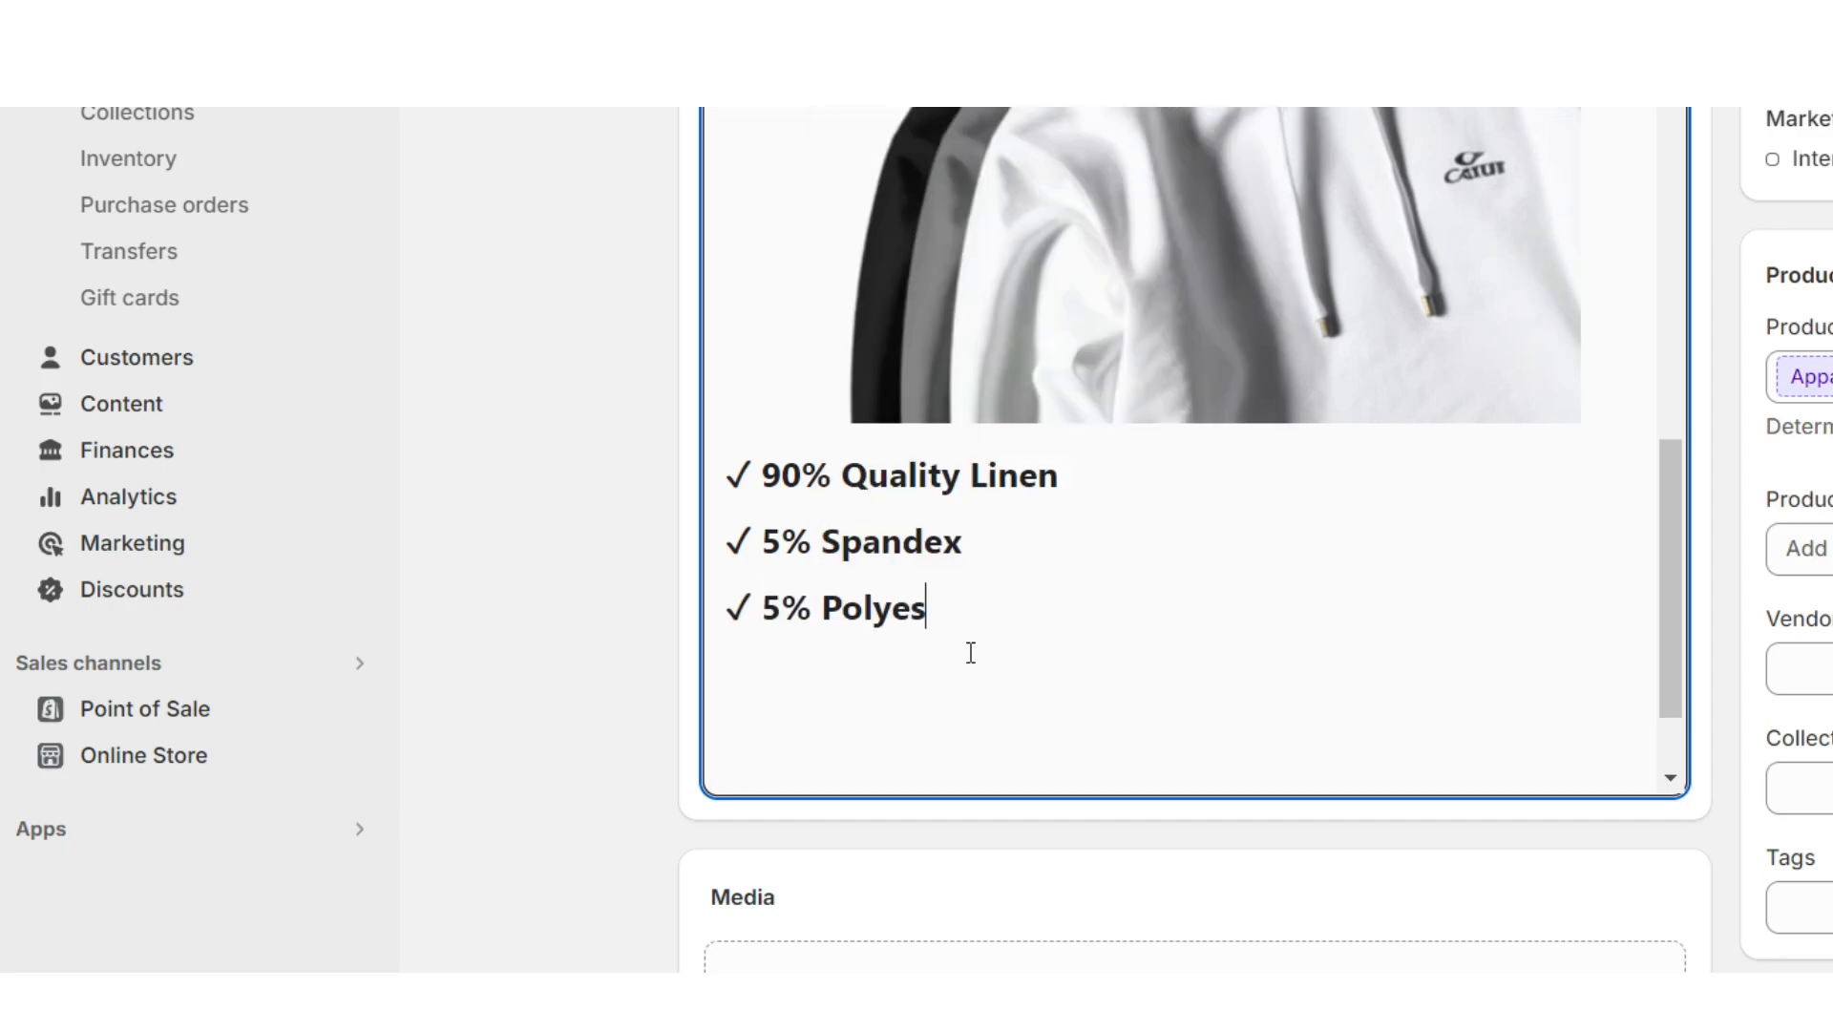
{"action": "type", "text": "ter"}
{"action": "key", "text": "Return"}
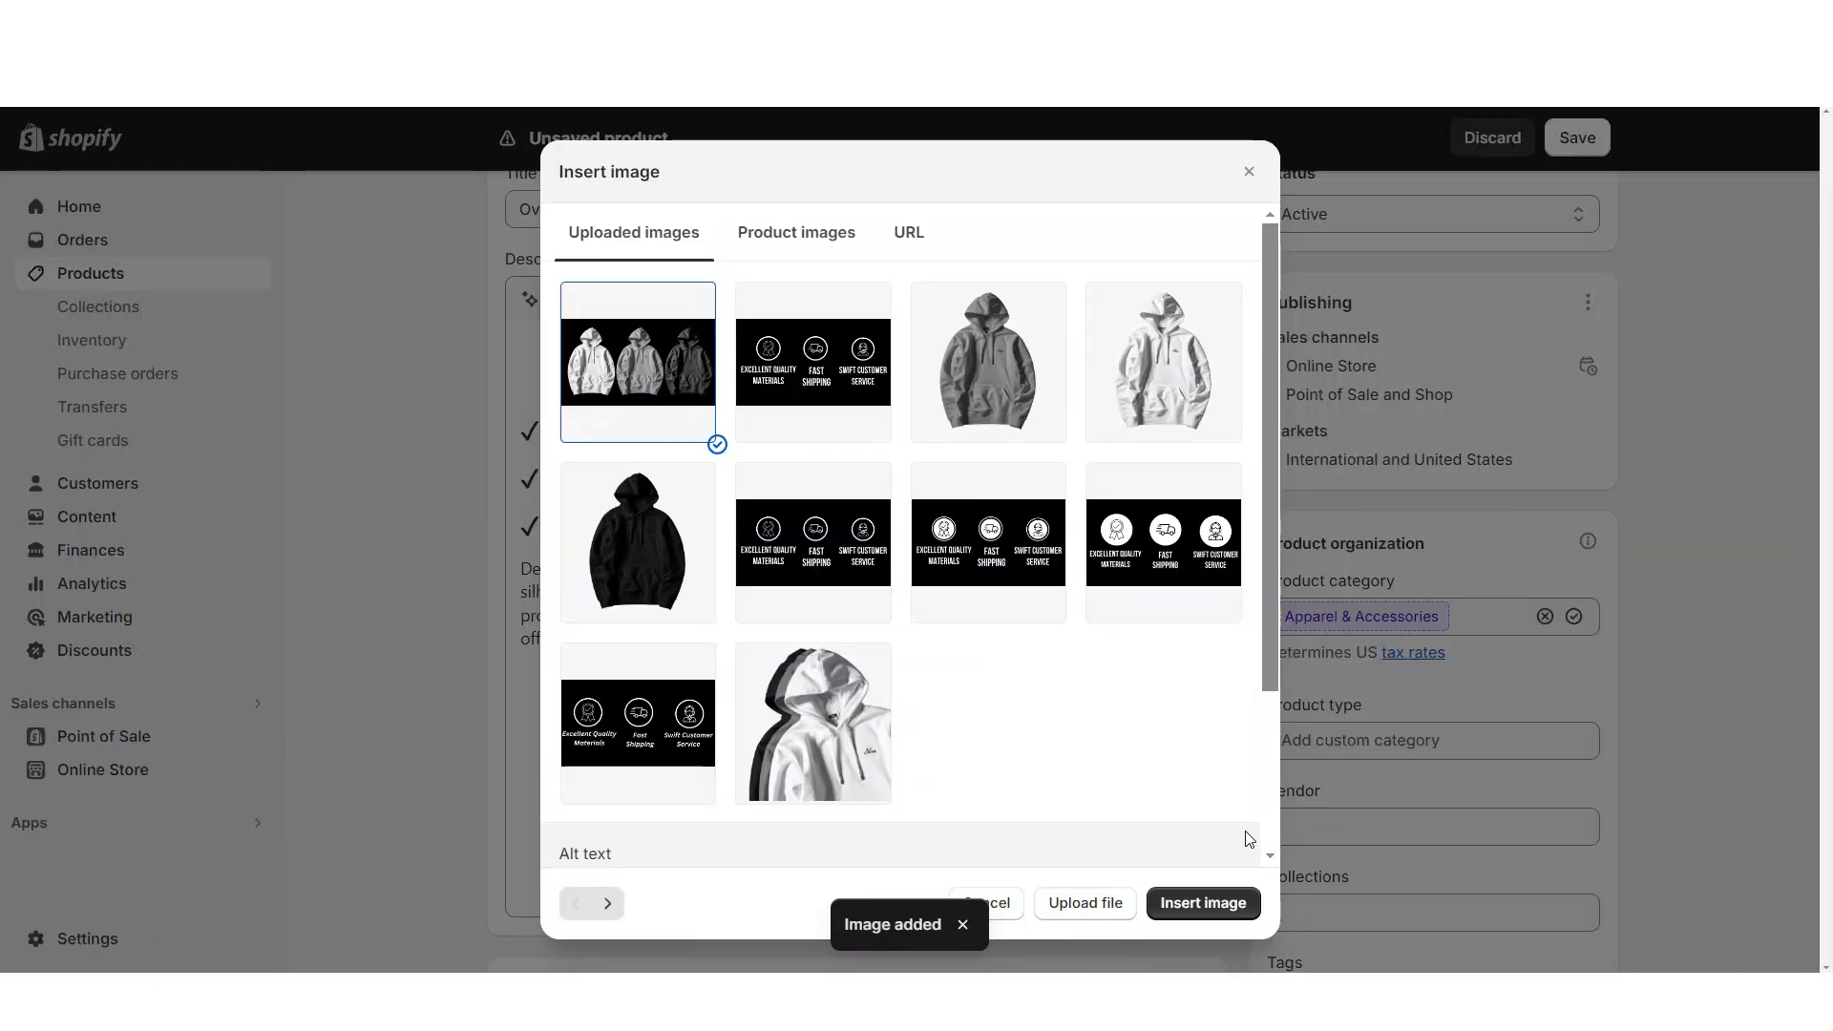
Insert the three-hoodie banner into the description and add ChatGPT's "Crafted with meticulous attention" paragraph under an ULTIMATE WARDROBE ESSENTIAL heading.
{"action": "left_click", "coordinate": [1203, 903]}
{"action": "scroll", "coordinate": [621, 713], "scroll_direction": "down", "scroll_amount": 3}
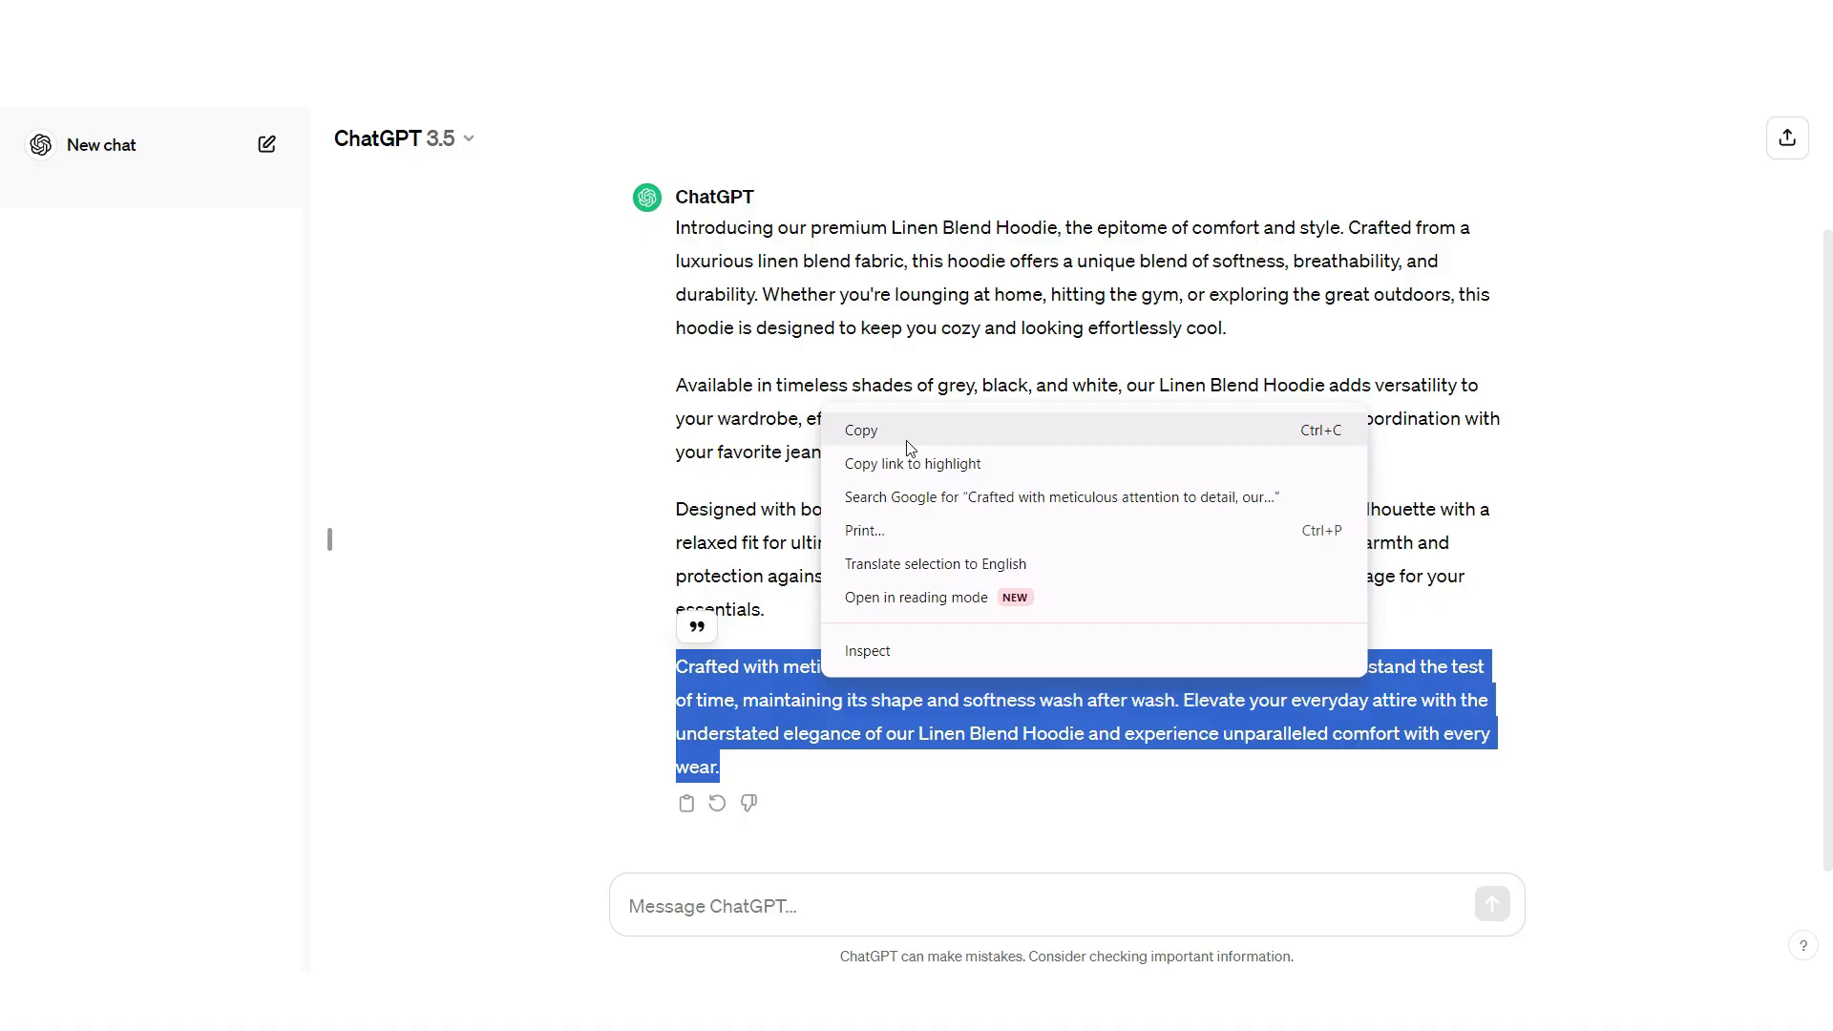
{"action": "left_click", "coordinate": [888, 427]}
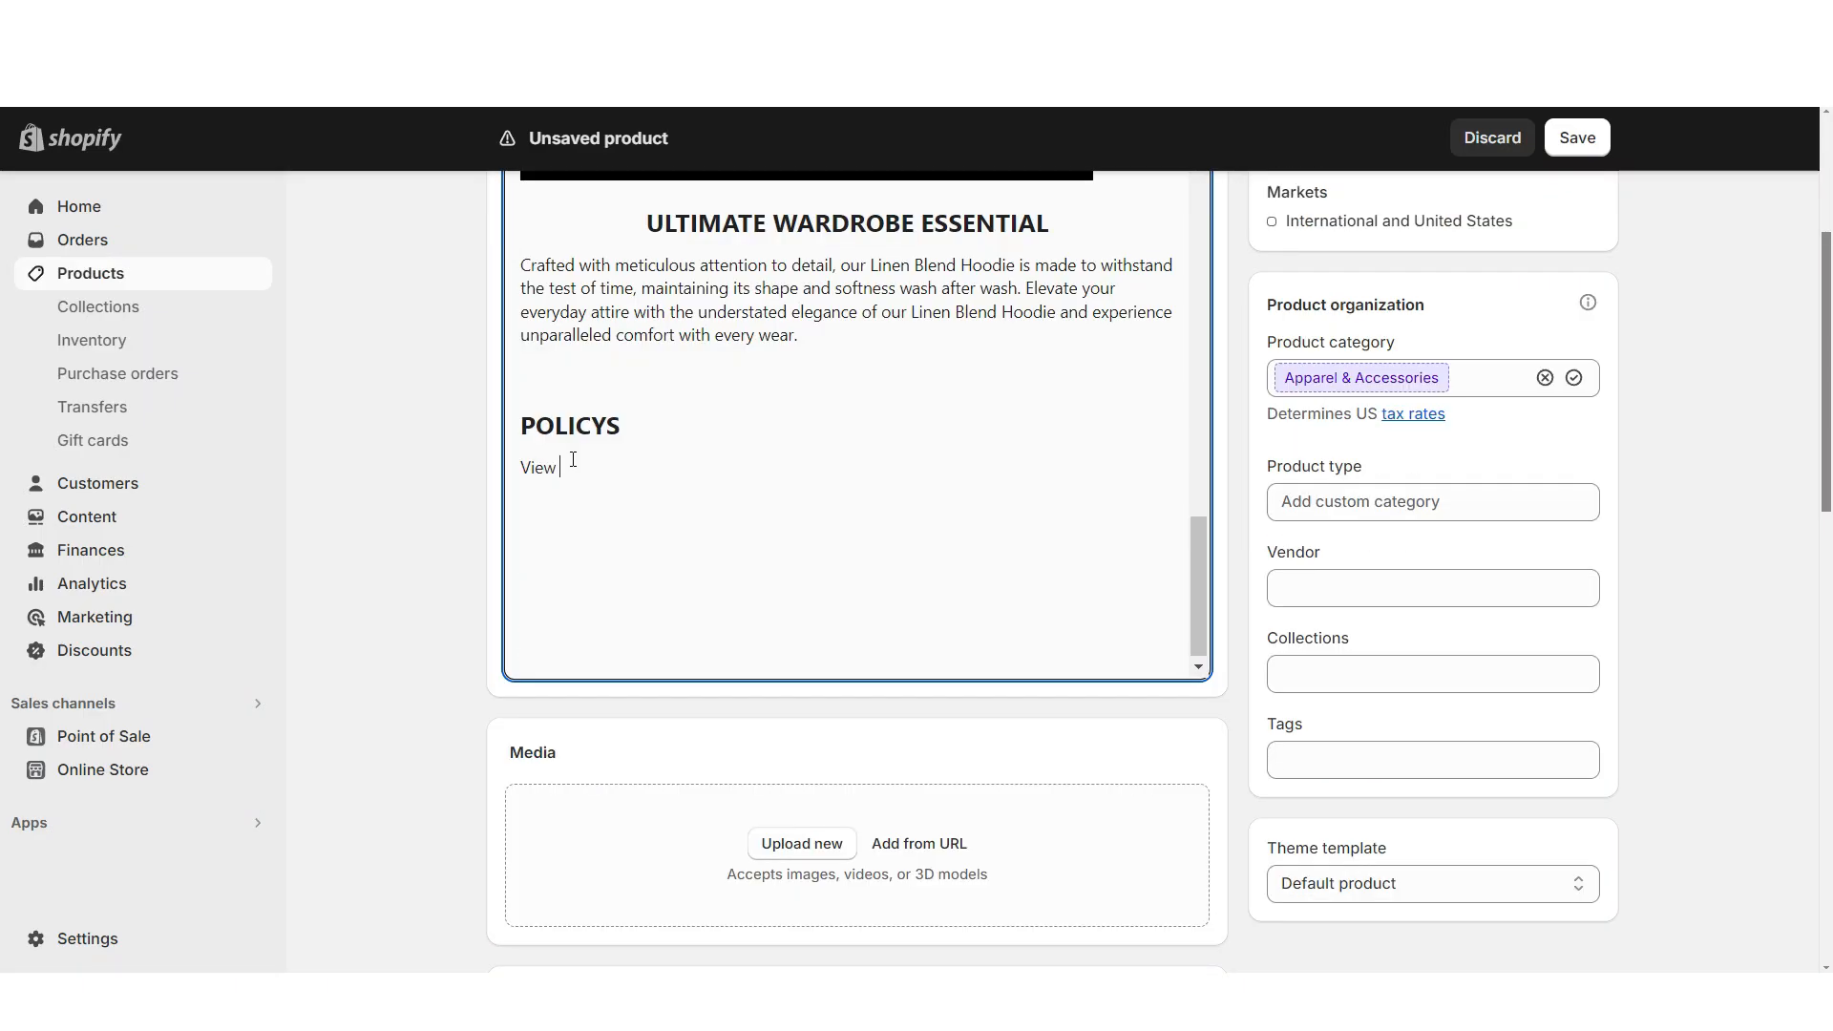
Under POLICYS, list View Our Shipping Policy, View Our Return/Refund Policy and Terms & Conditions, linking each with the placeholder "Paste Your Link Here".
{"action": "type", "text": "View Our Return/Refund Policy"}
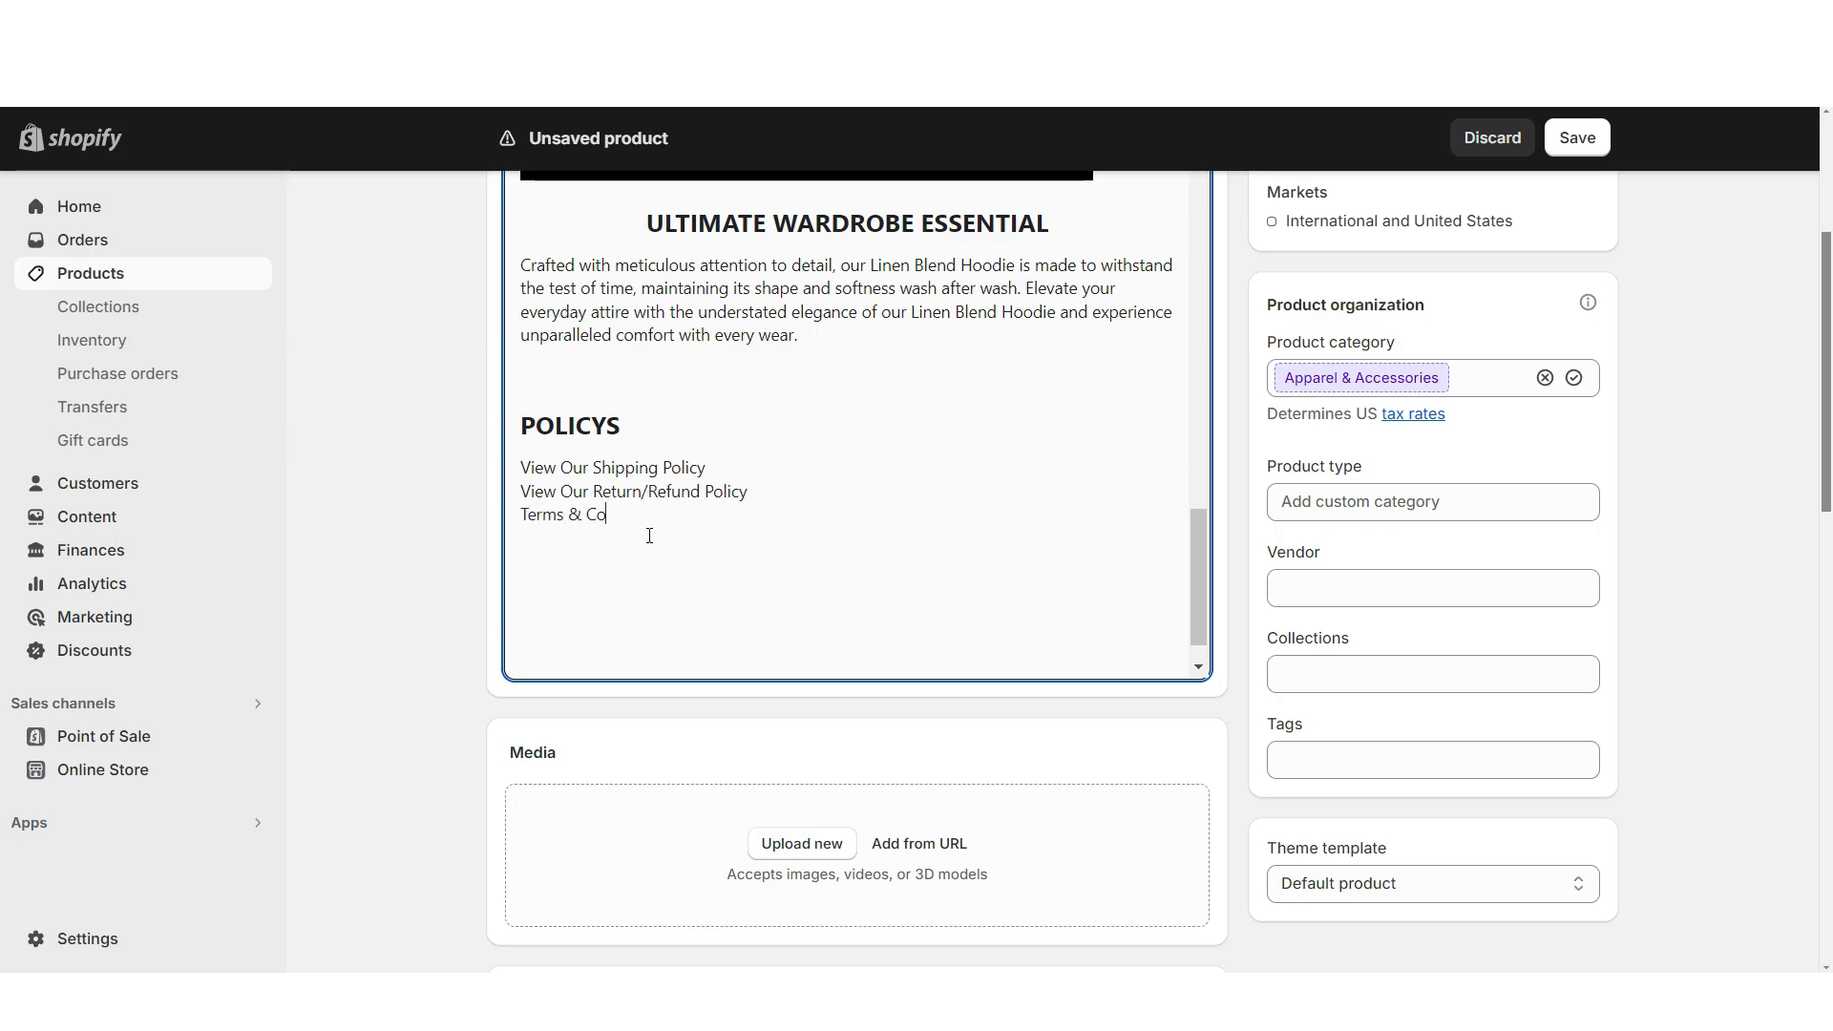
{"action": "type", "text": "Paste Your Link Here"}
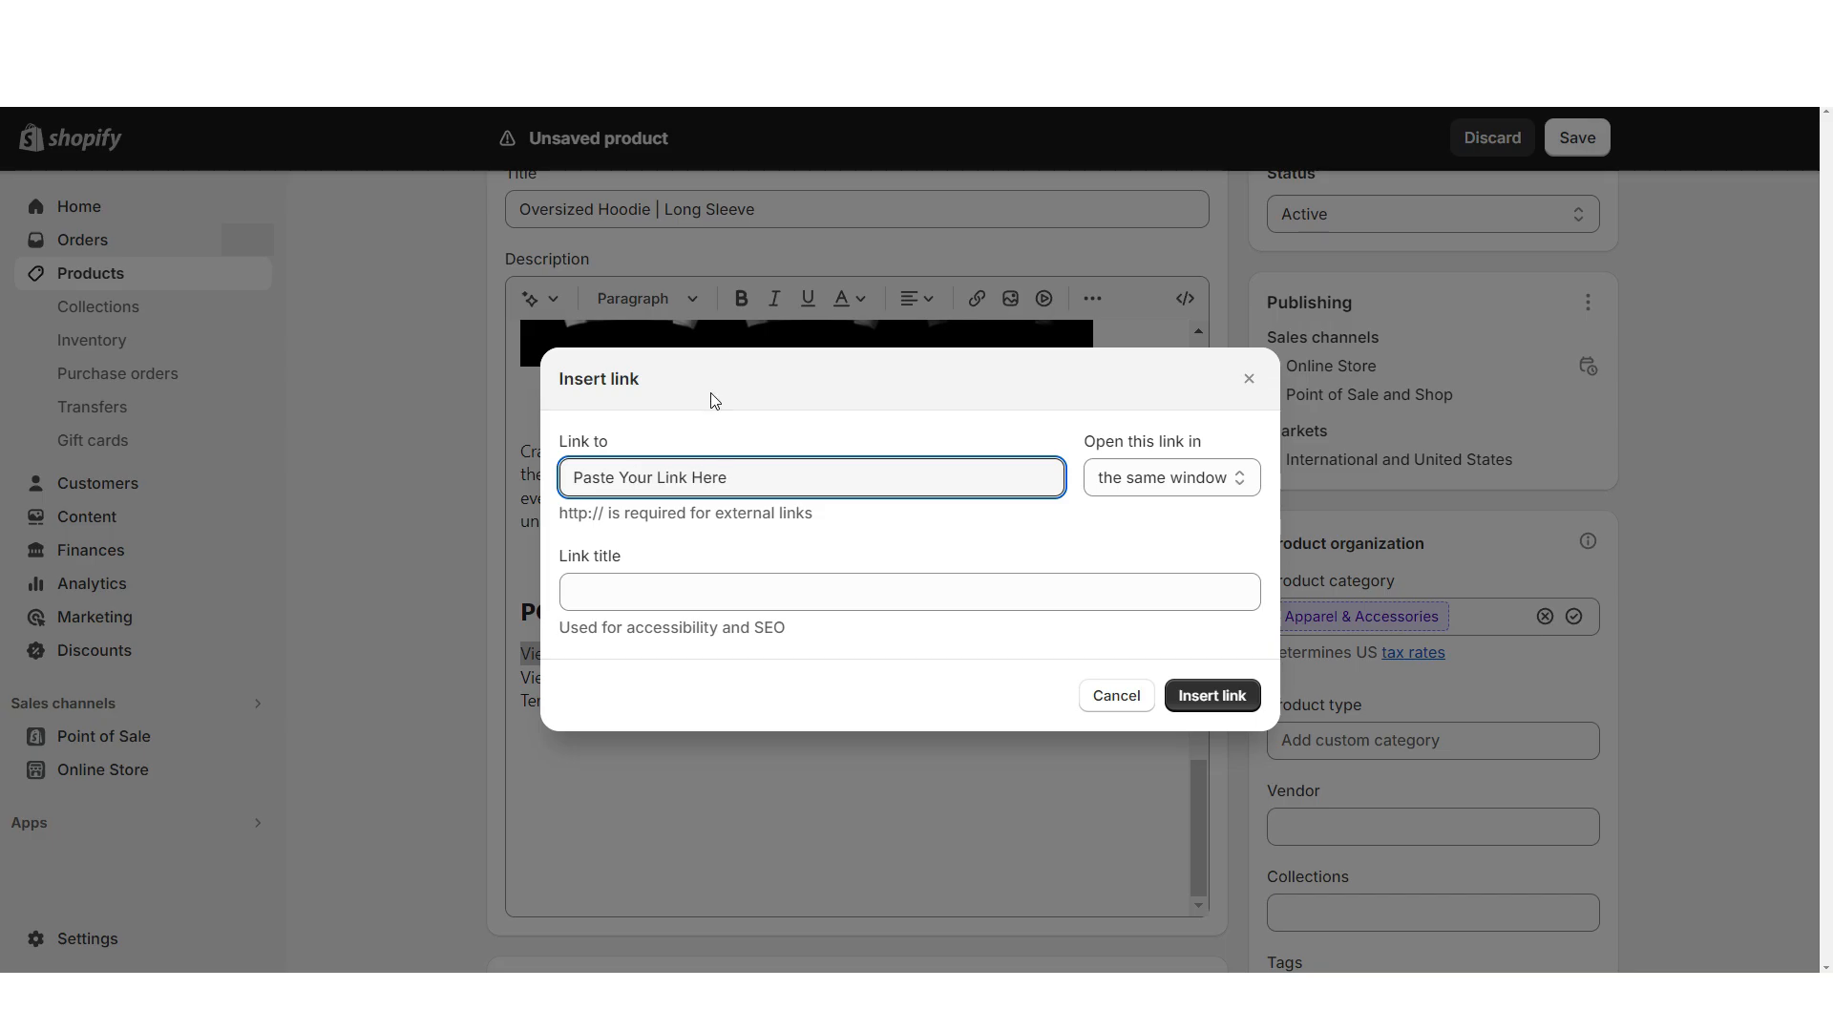
{"action": "triple_click", "coordinate": [682, 476]}
{"action": "right_click", "coordinate": [681, 469]}
{"action": "left_click", "coordinate": [750, 635]}
{"action": "left_click", "coordinate": [1253, 702]}
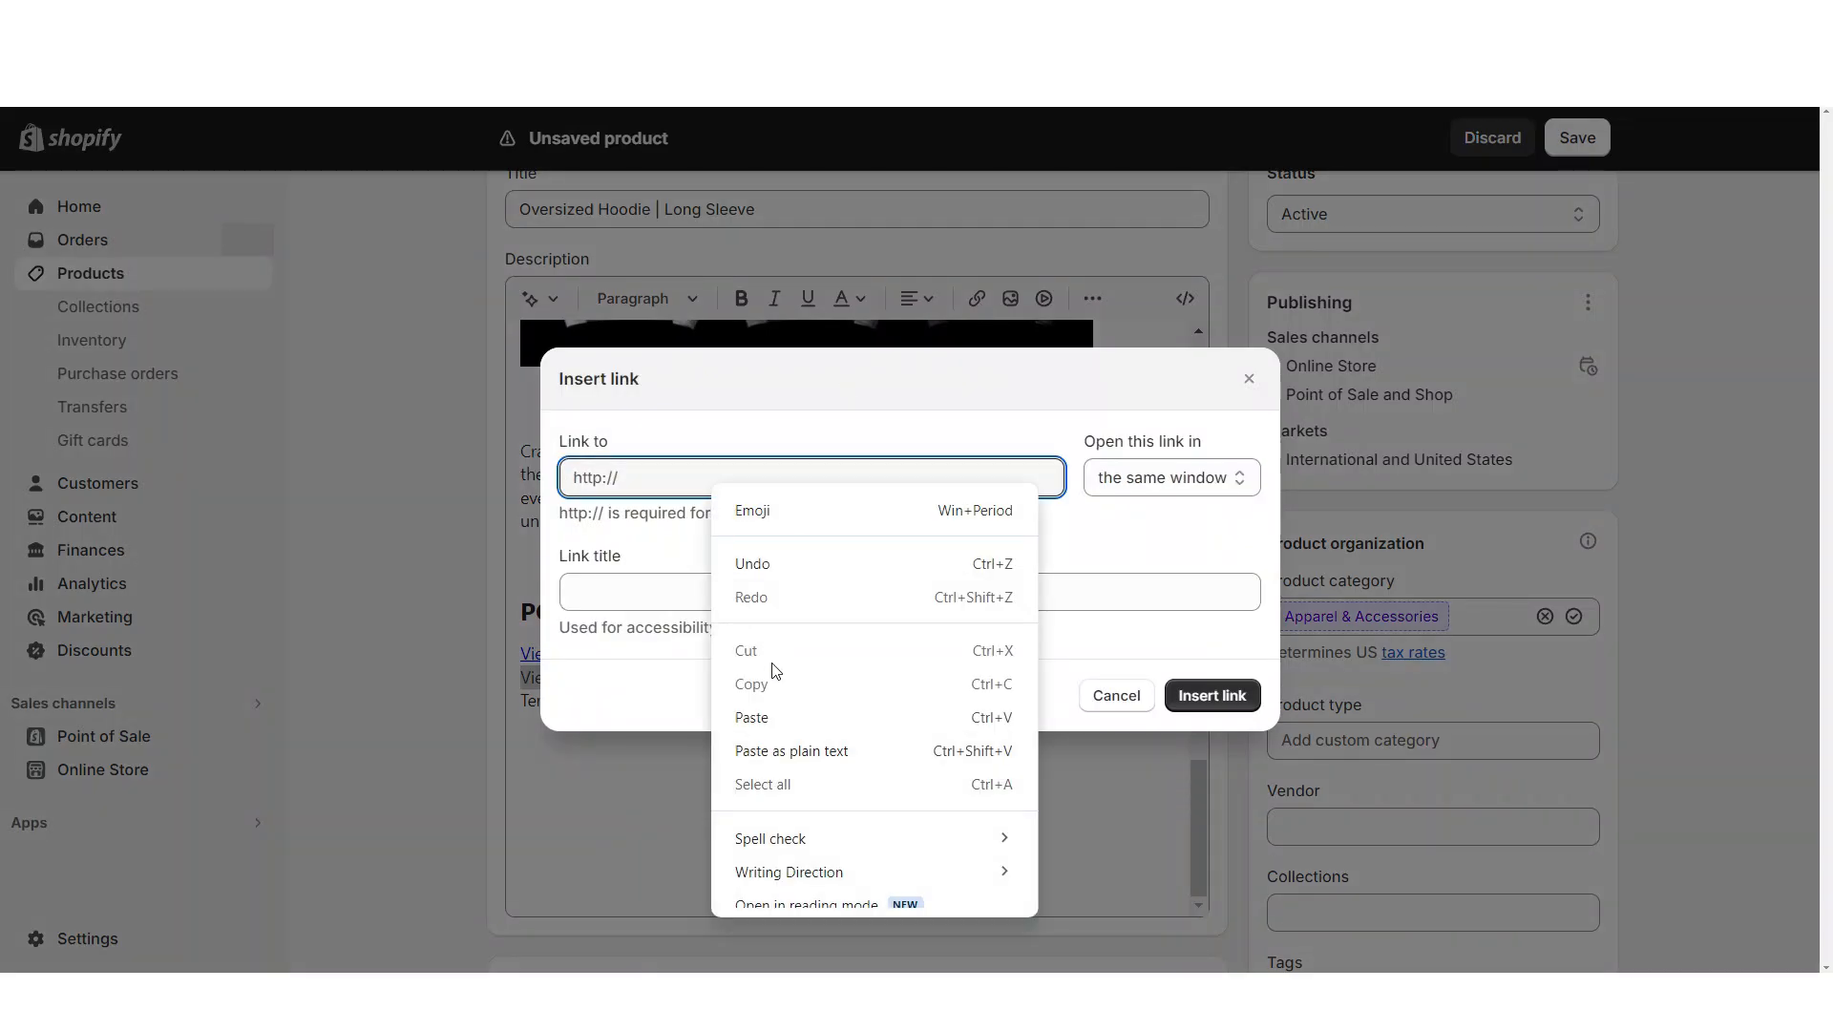
{"action": "left_click", "coordinate": [669, 695]}
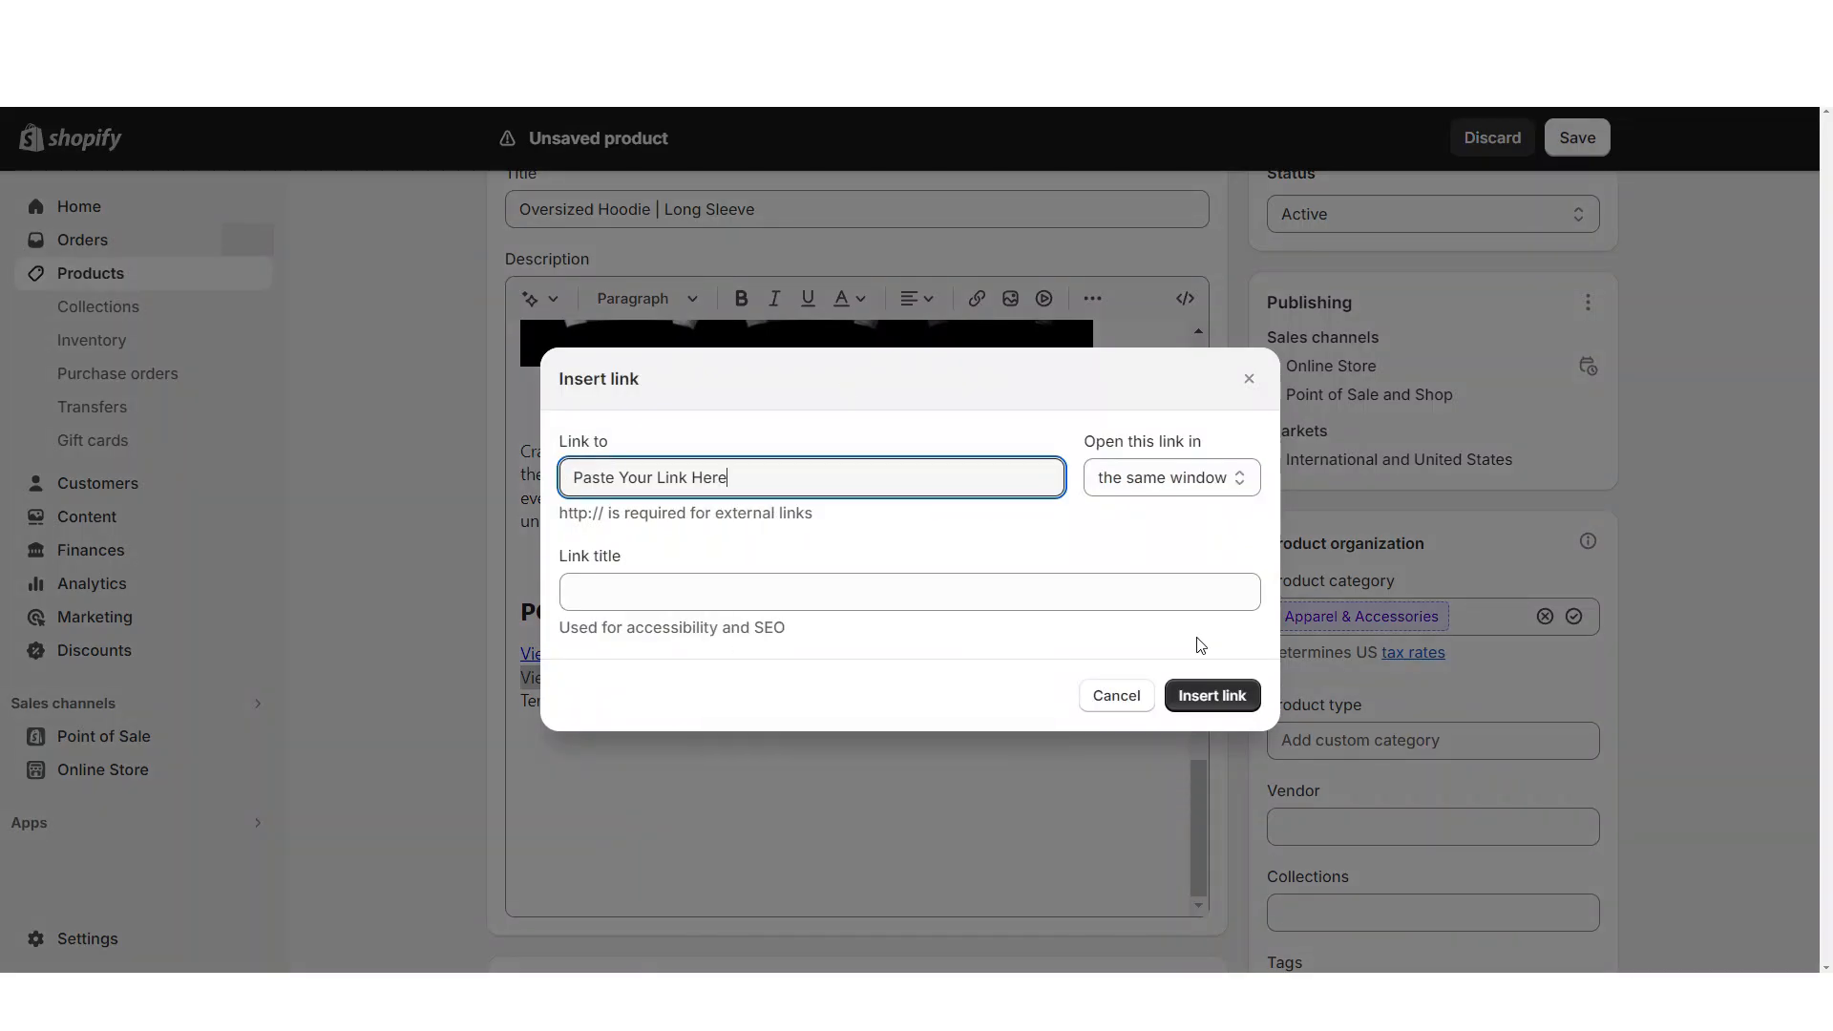
{"action": "left_click", "coordinate": [1207, 696]}
{"action": "left_click_drag", "start_coordinate": [871, 703], "coordinate": [521, 701]}
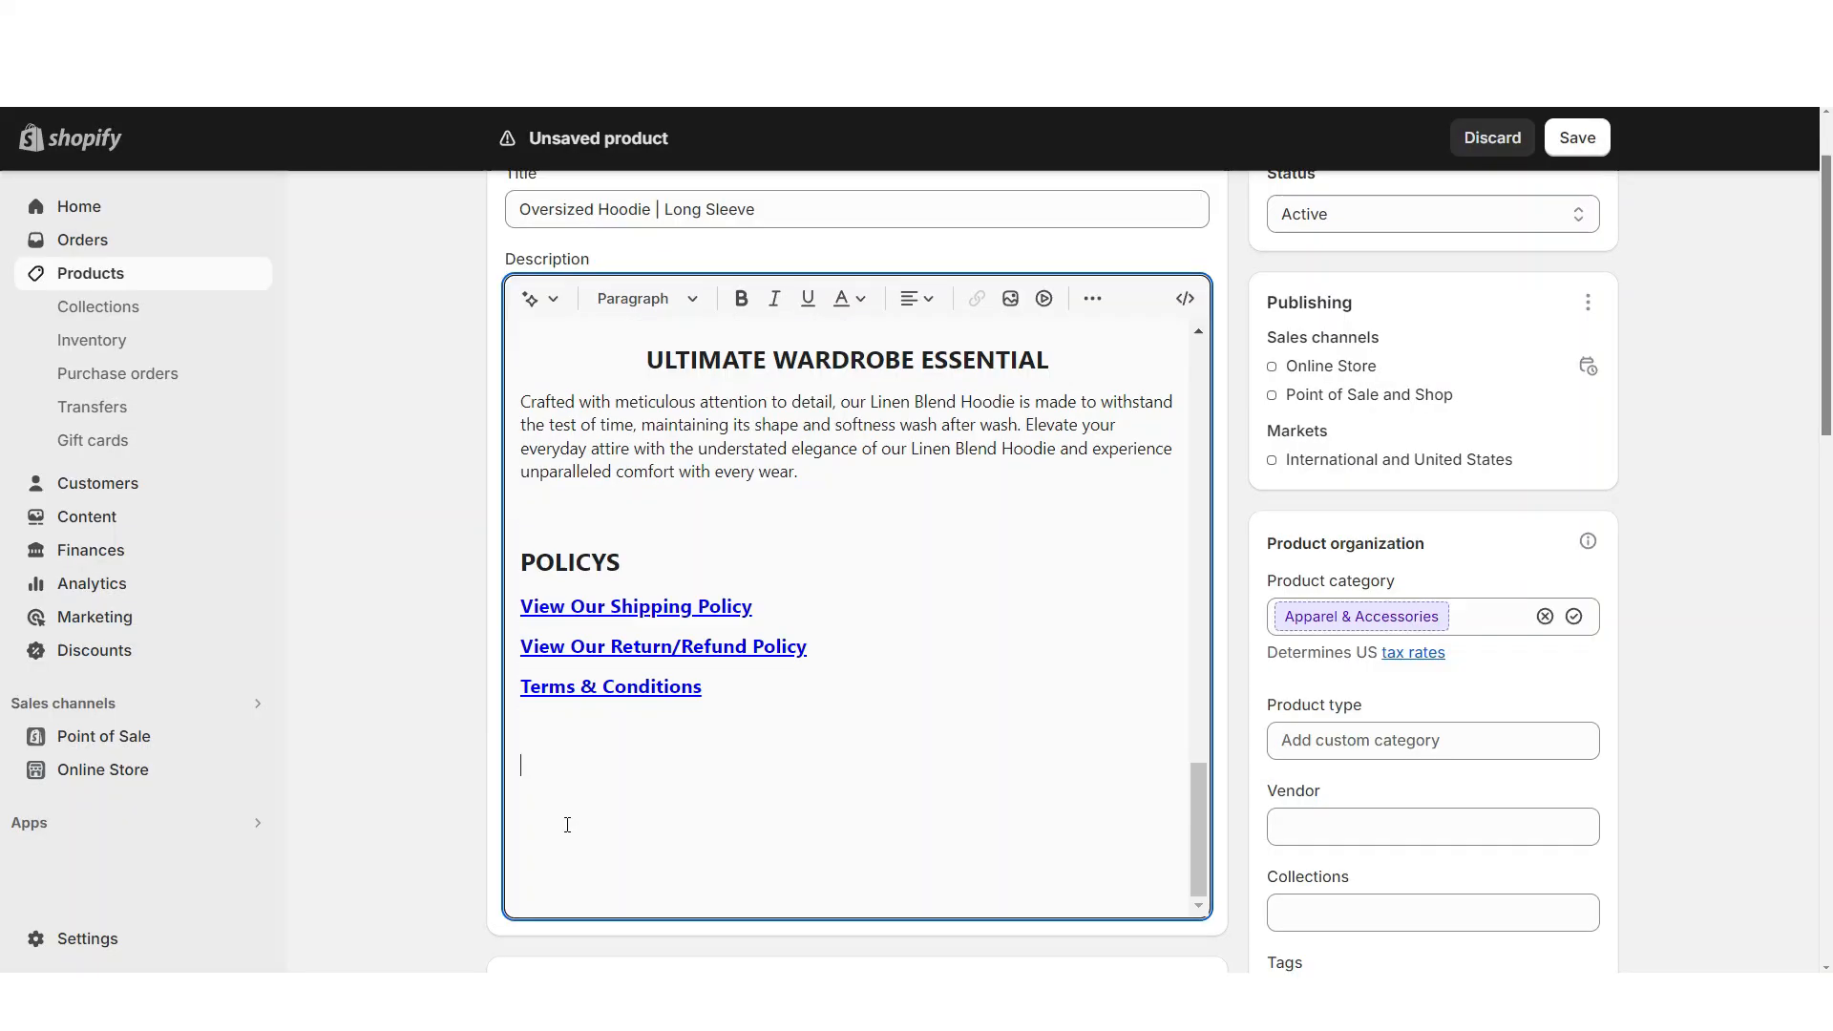
Add a HAVE A QUESTION? heading below the policies with the line "Contact Us Here" in bold italics.
{"action": "right_click", "coordinate": [564, 822]}
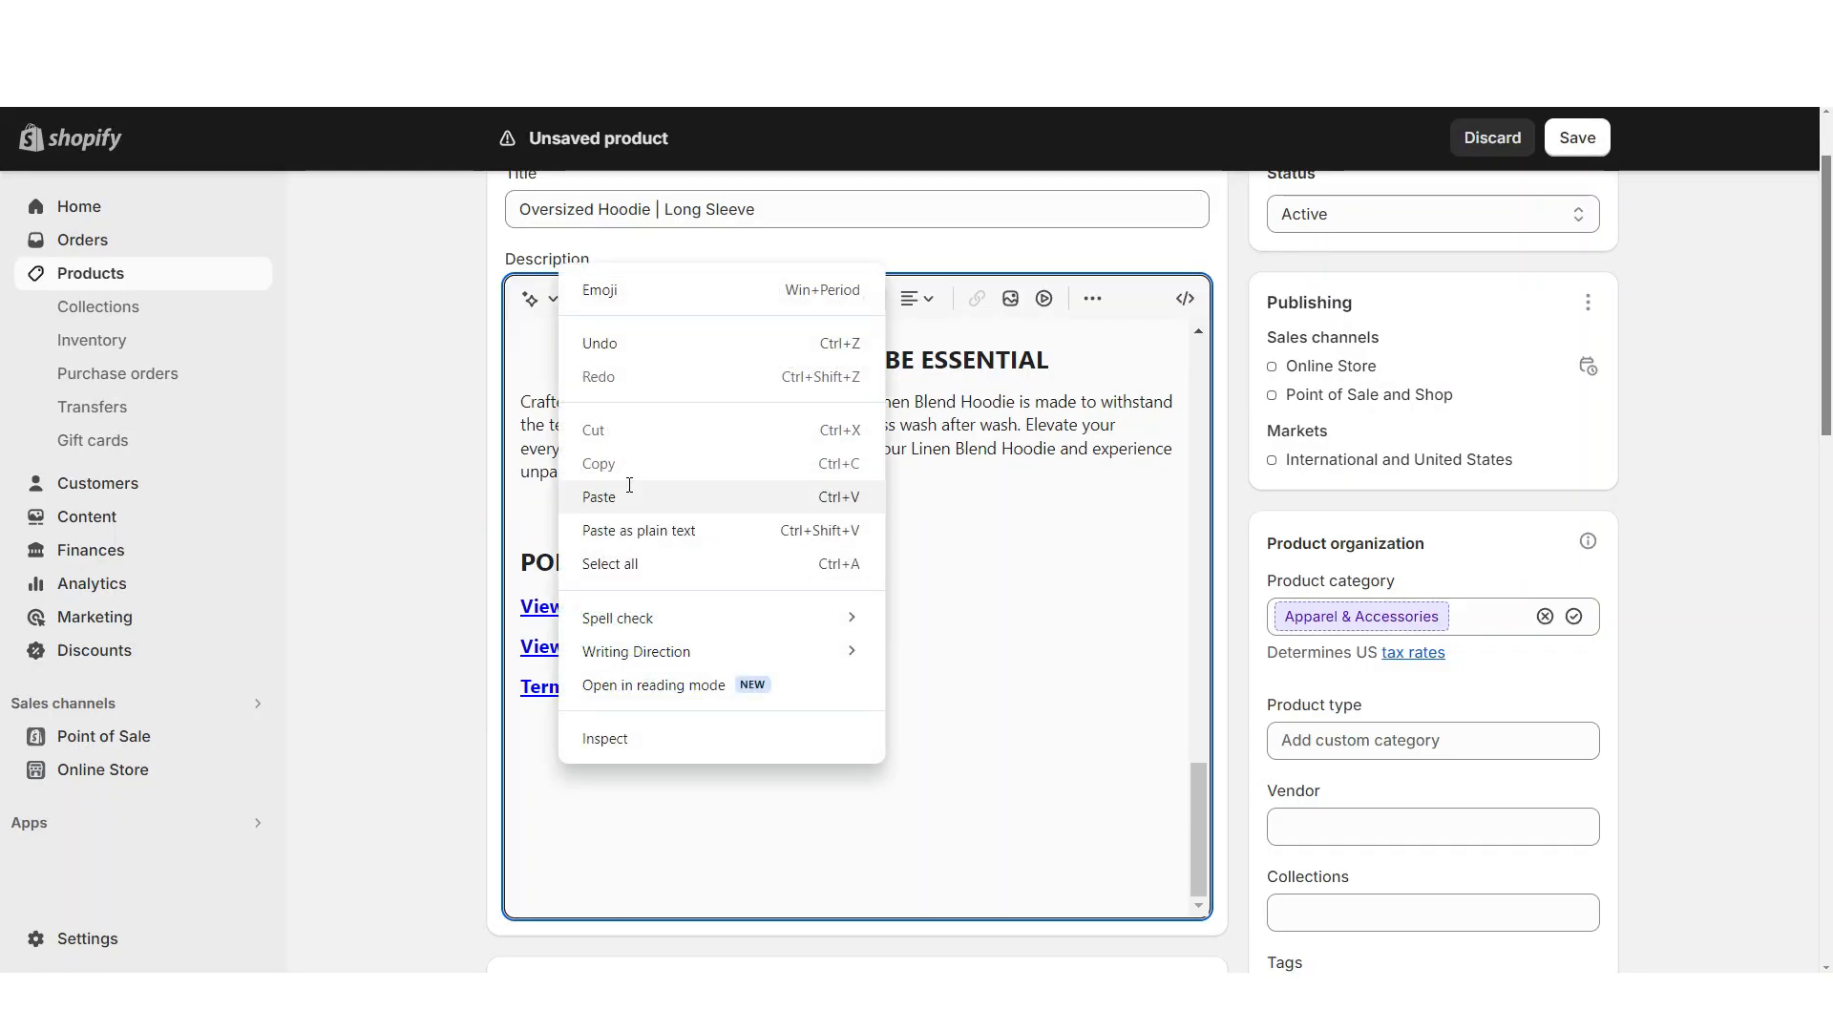
{"action": "left_click", "coordinate": [621, 491]}
{"action": "type", "text": "Contact Us Here"}
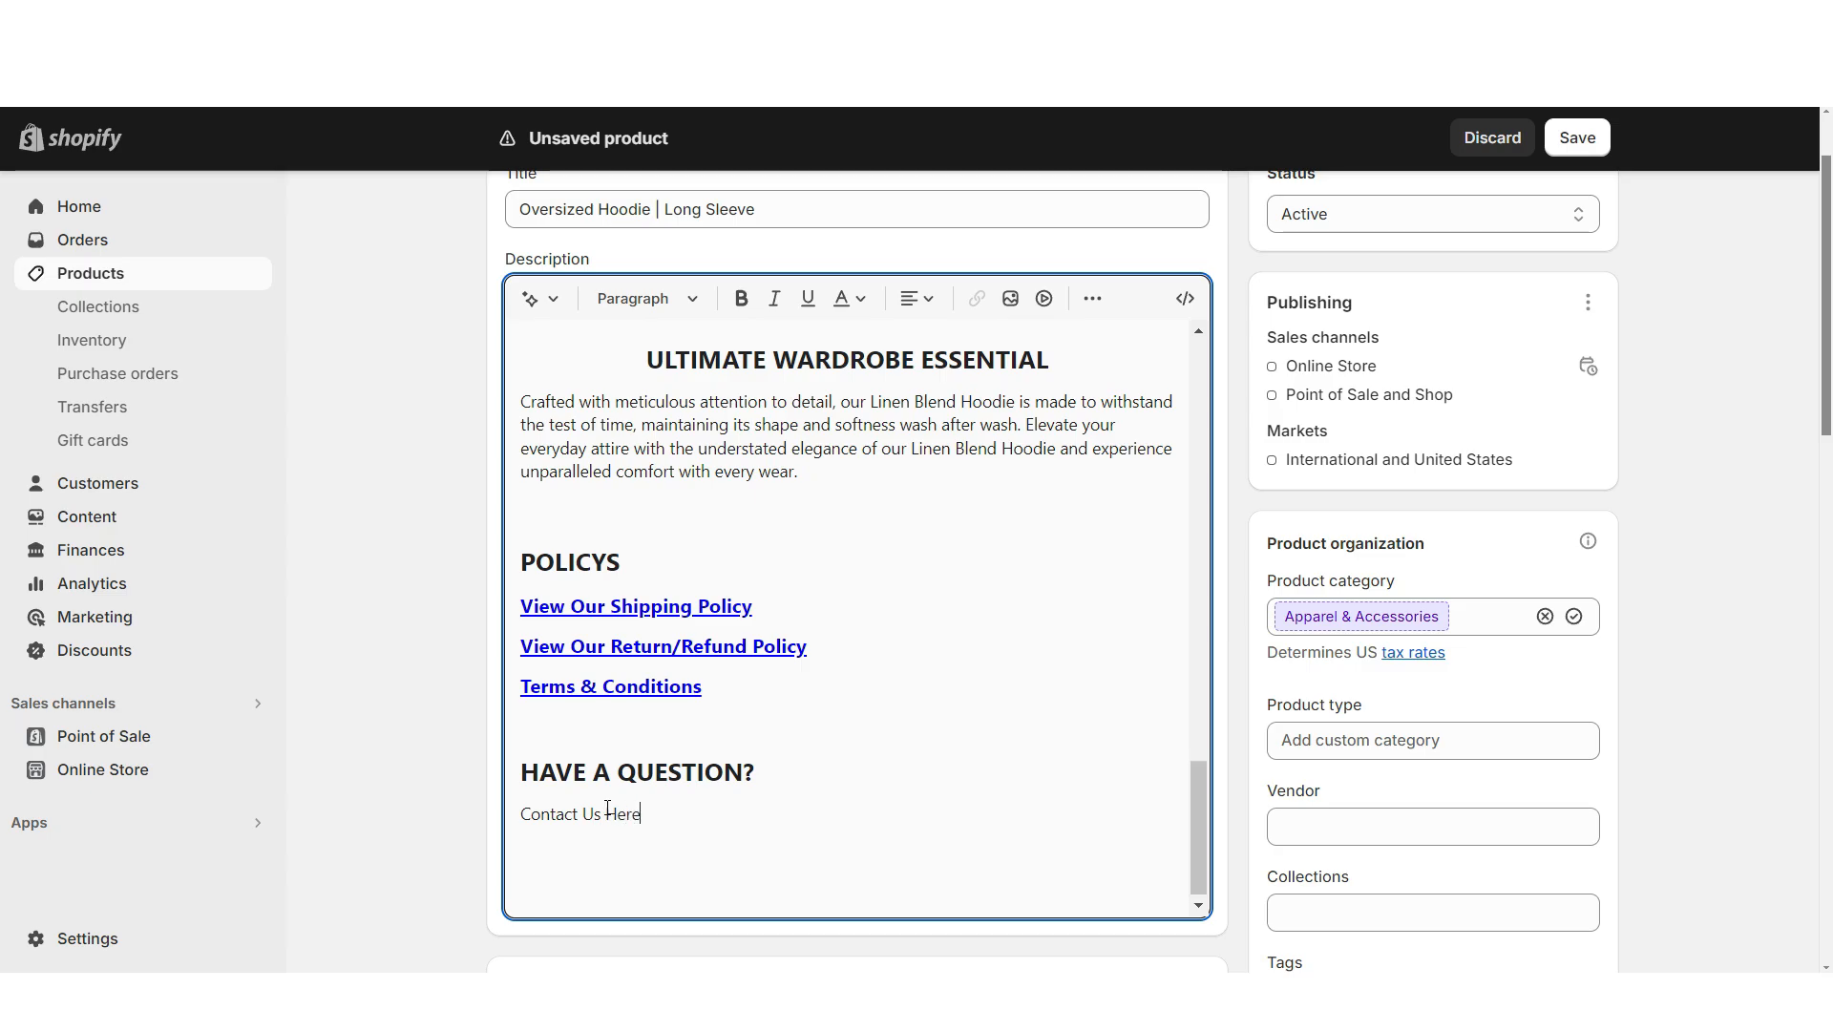
{"action": "left_click_drag", "start_coordinate": [641, 814], "coordinate": [520, 815]}
{"action": "left_click", "coordinate": [741, 298]}
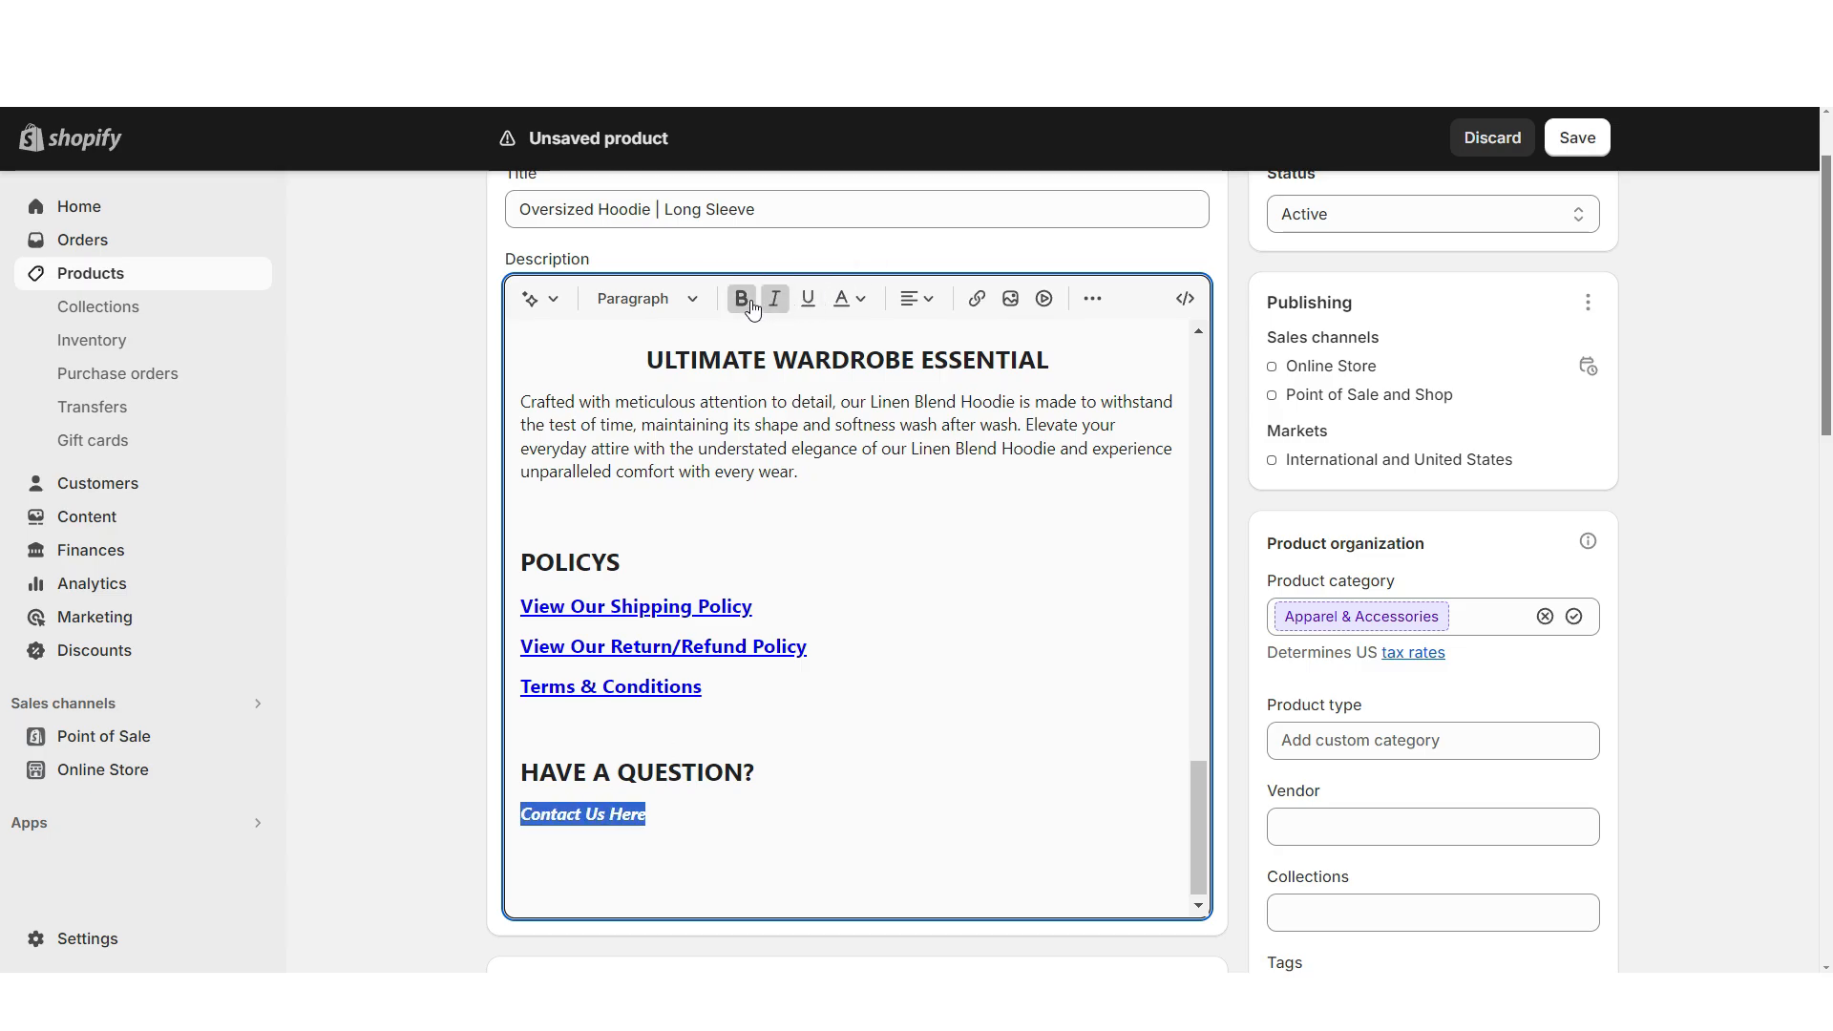
Add six hoodie photos as product media and set the price to $49.99 and the cost per item to $15.00.
{"action": "scroll", "coordinate": [459, 547], "scroll_direction": "down", "scroll_amount": 5}
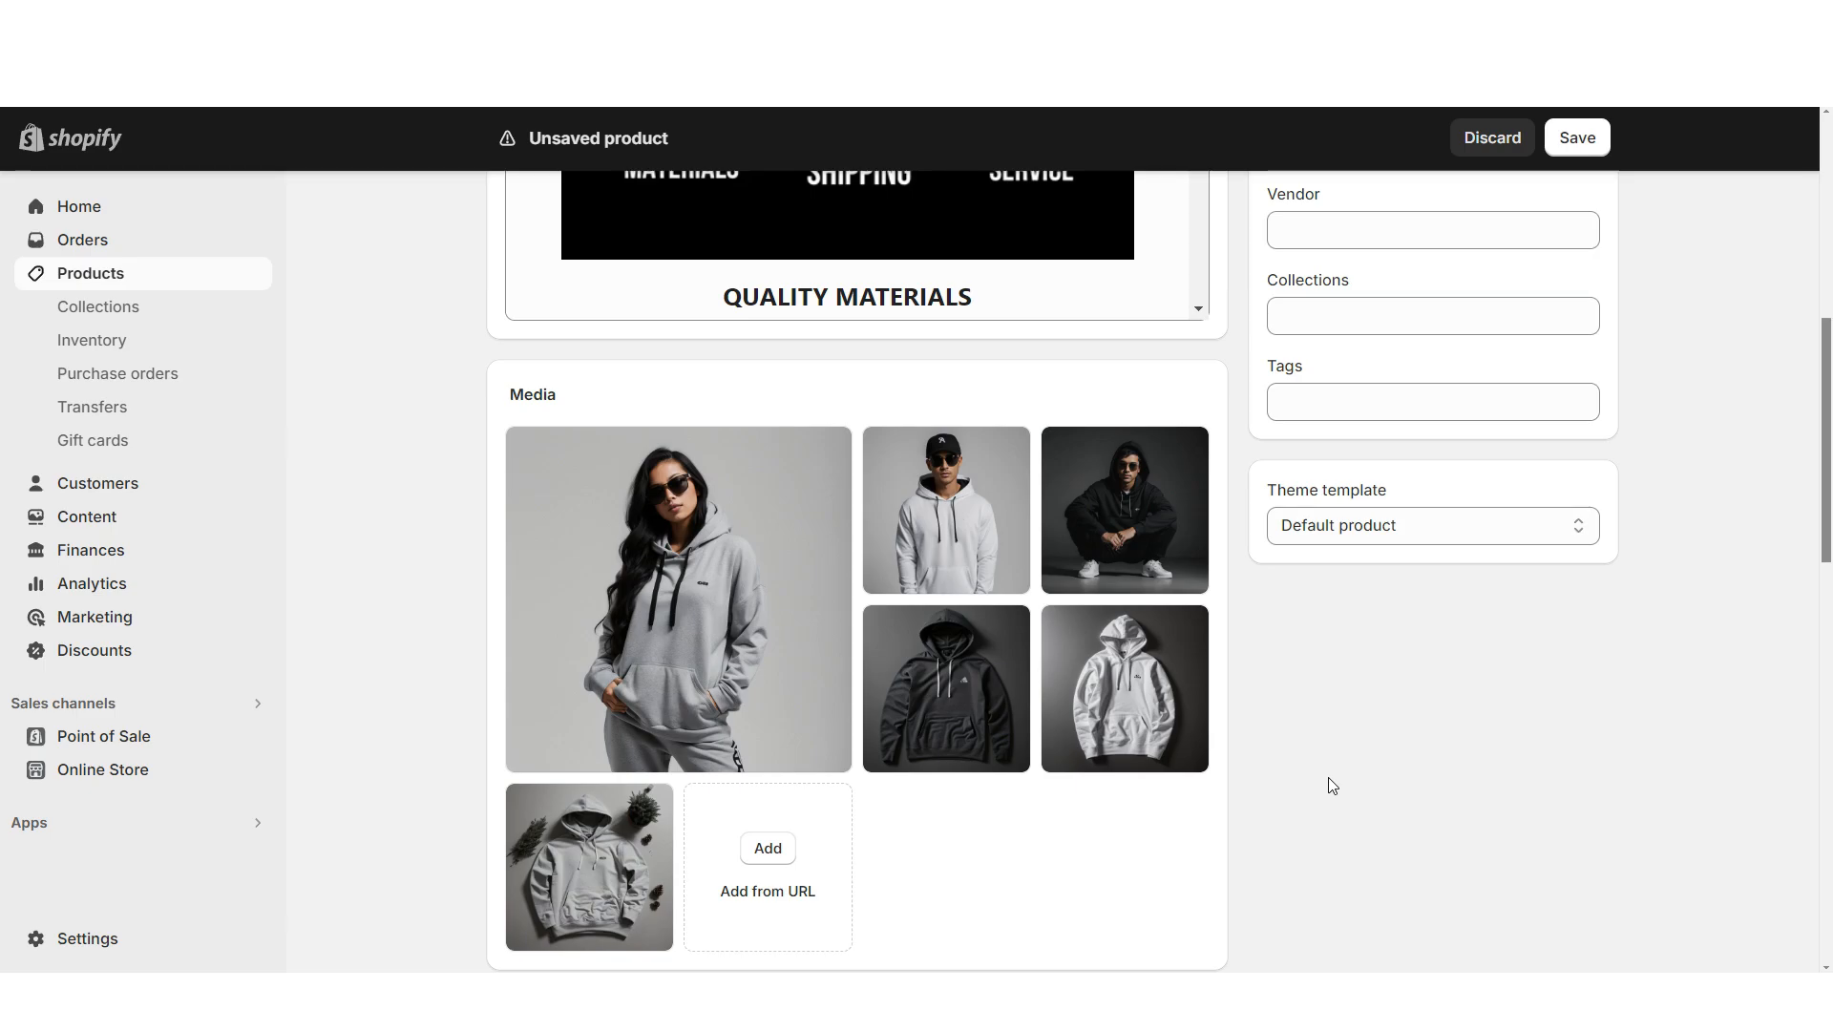
{"action": "scroll", "coordinate": [1327, 777], "scroll_direction": "down", "scroll_amount": 4}
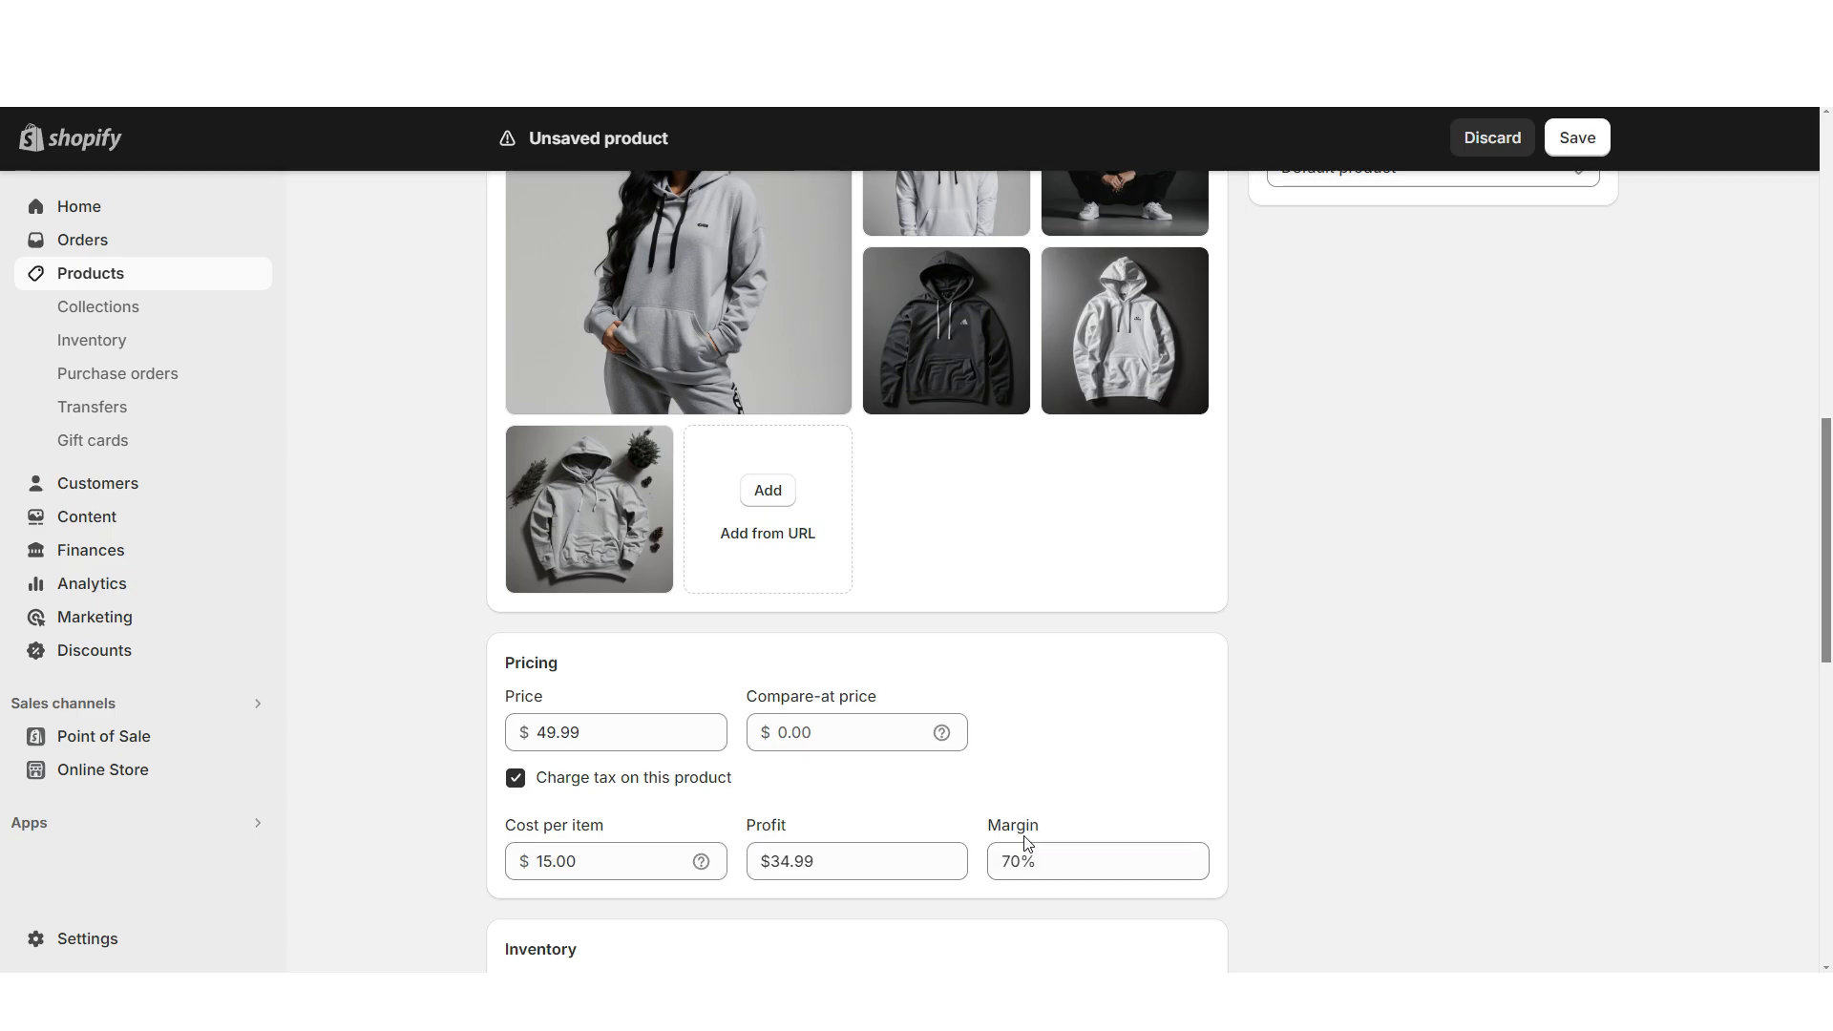
{"action": "scroll", "coordinate": [465, 633], "scroll_direction": "down", "scroll_amount": 4}
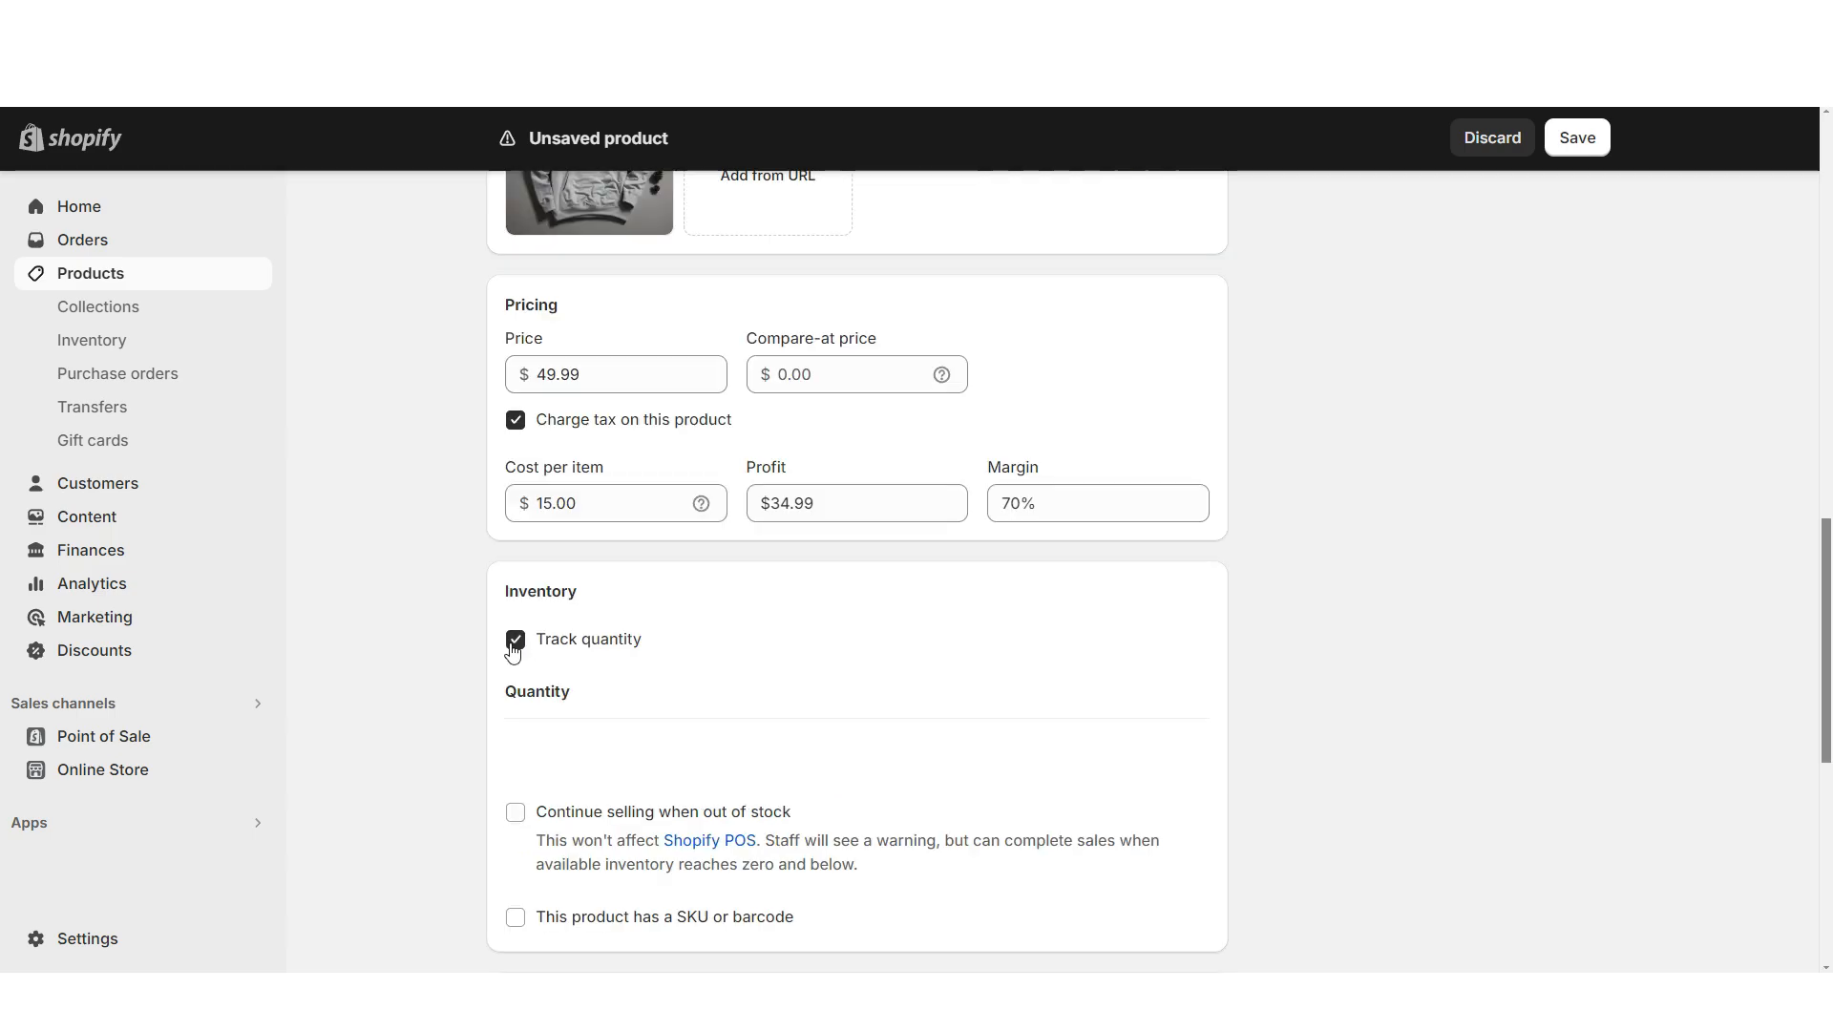
{"action": "scroll", "coordinate": [535, 573], "scroll_direction": "down", "scroll_amount": 8}
{"action": "left_click", "coordinate": [553, 480]}
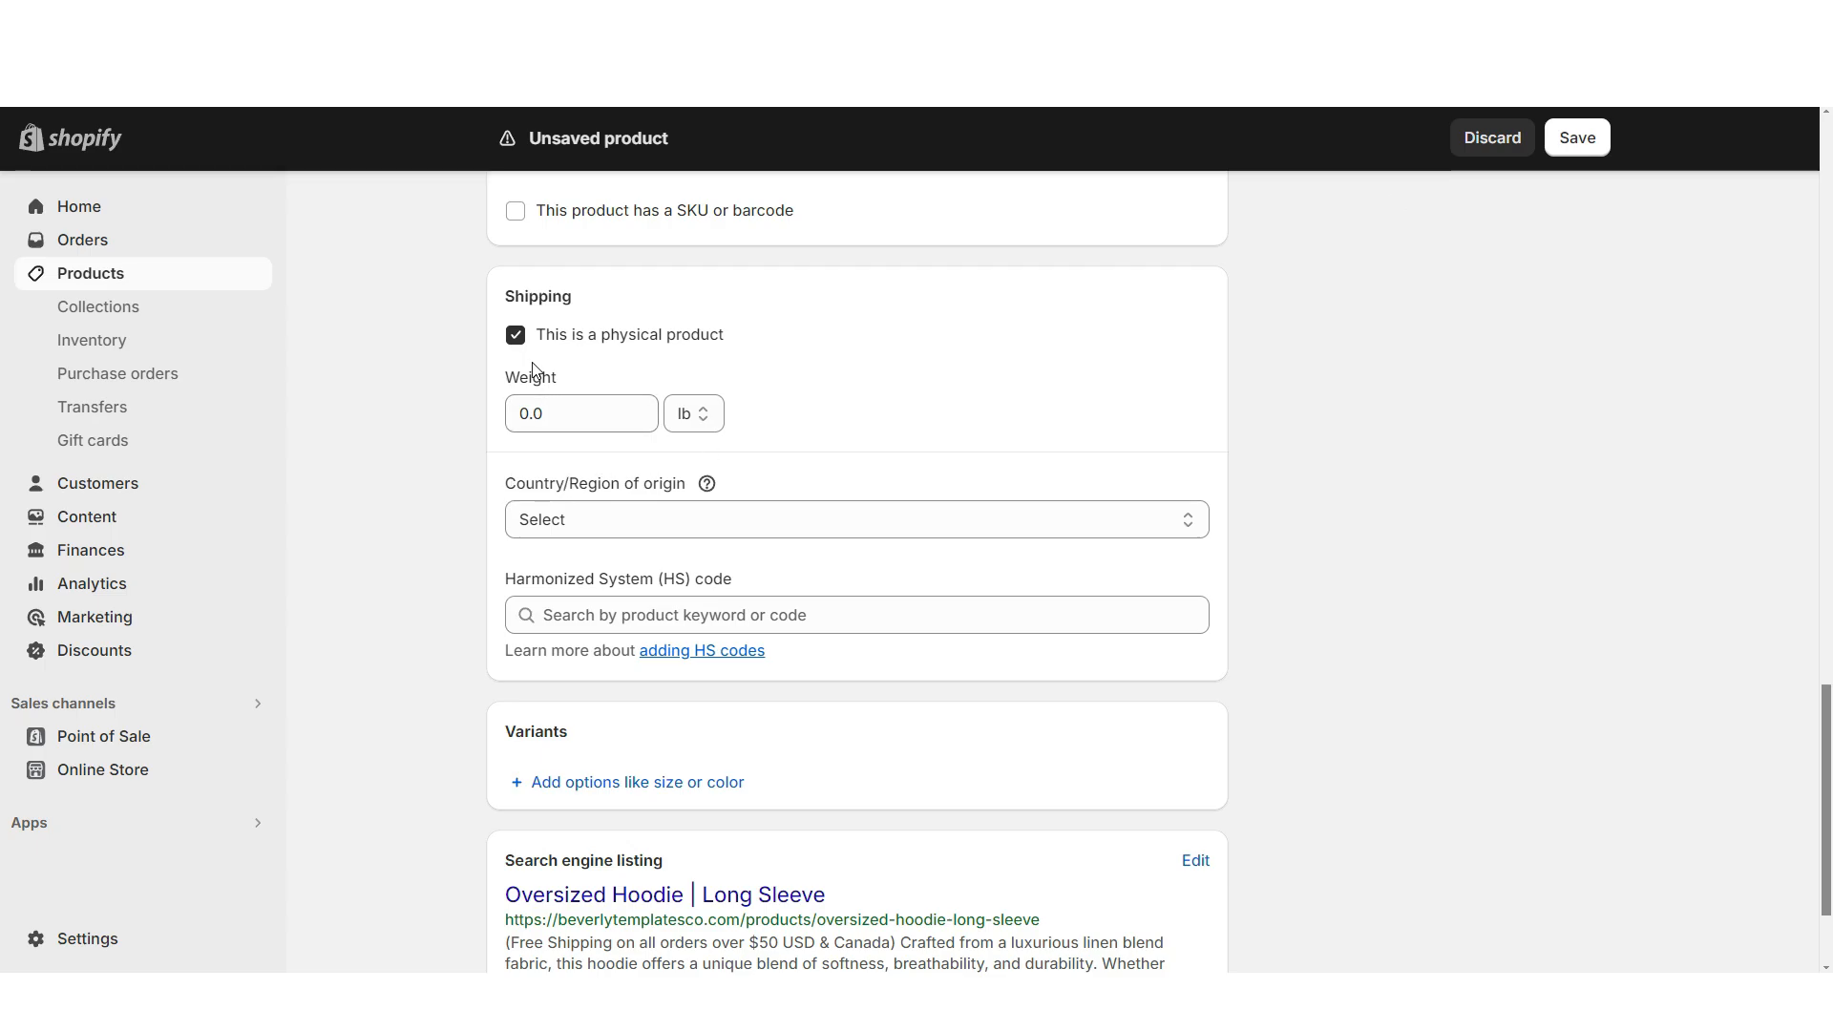
{"action": "left_click", "coordinate": [707, 418]}
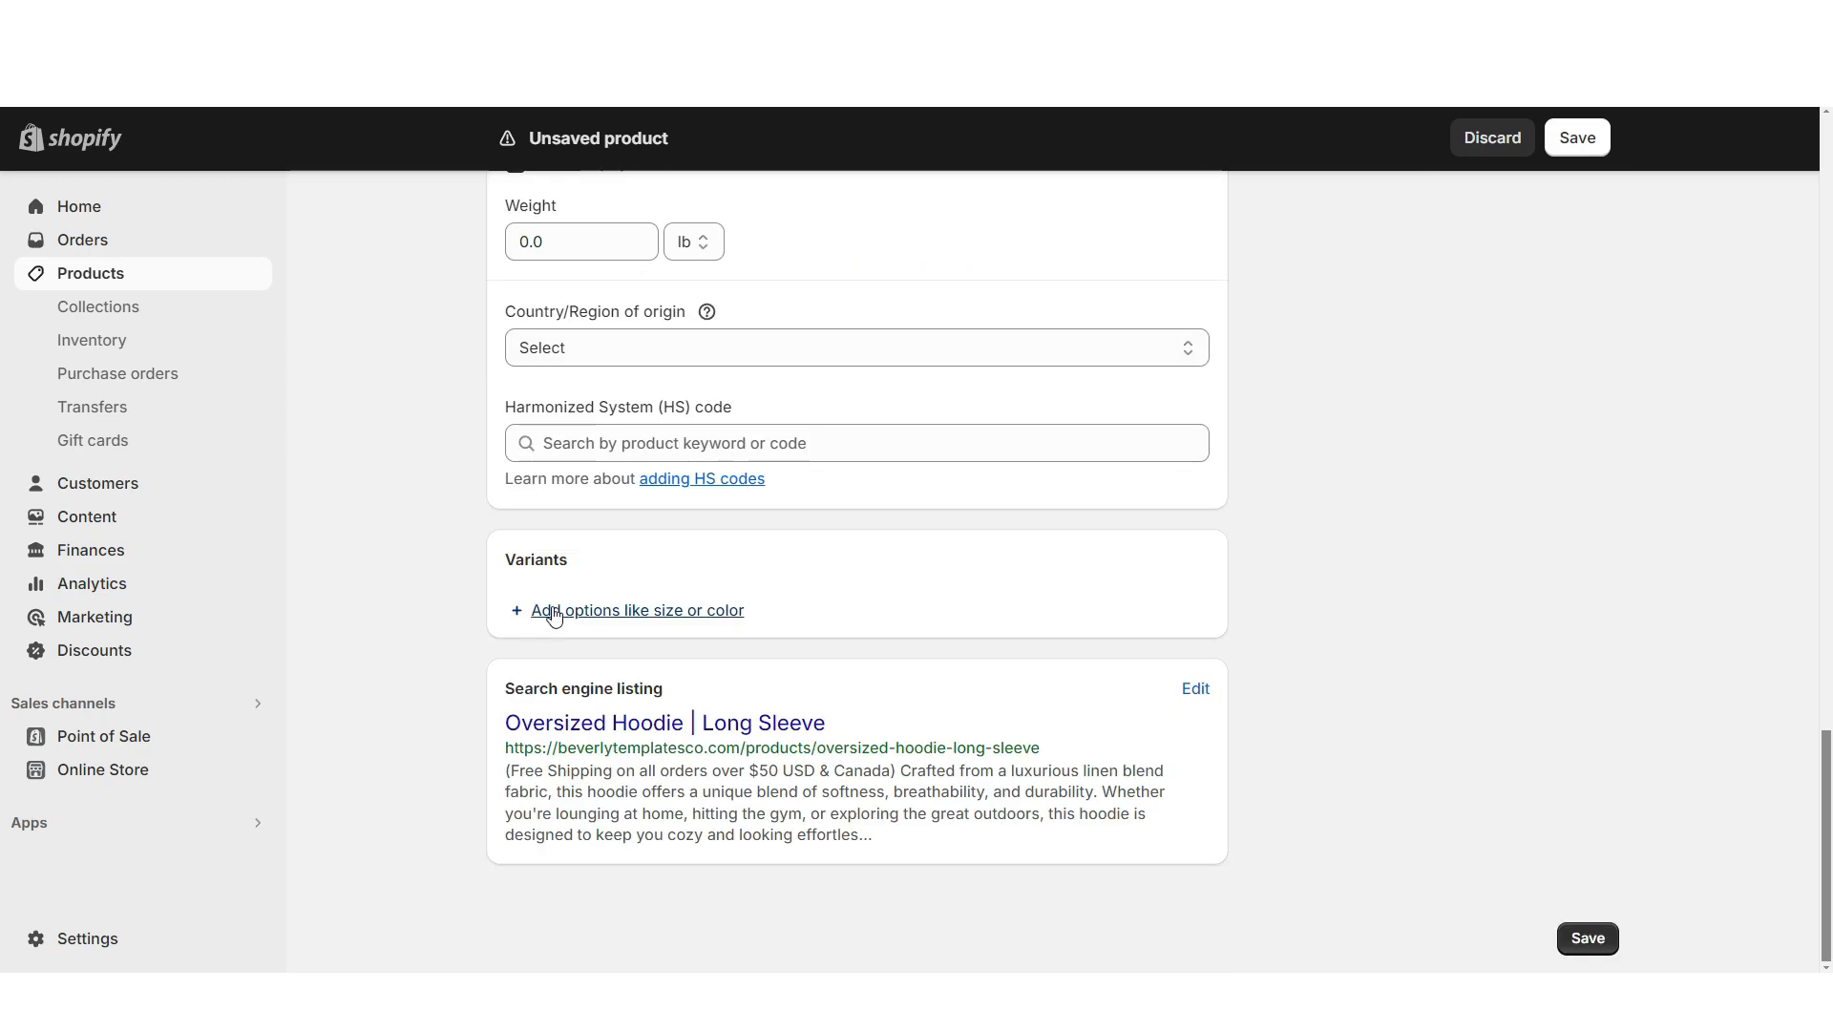
Add a Size variant option with the values Small, Medium and Large.
{"action": "left_click", "coordinate": [553, 610]}
{"action": "left_click", "coordinate": [642, 601]}
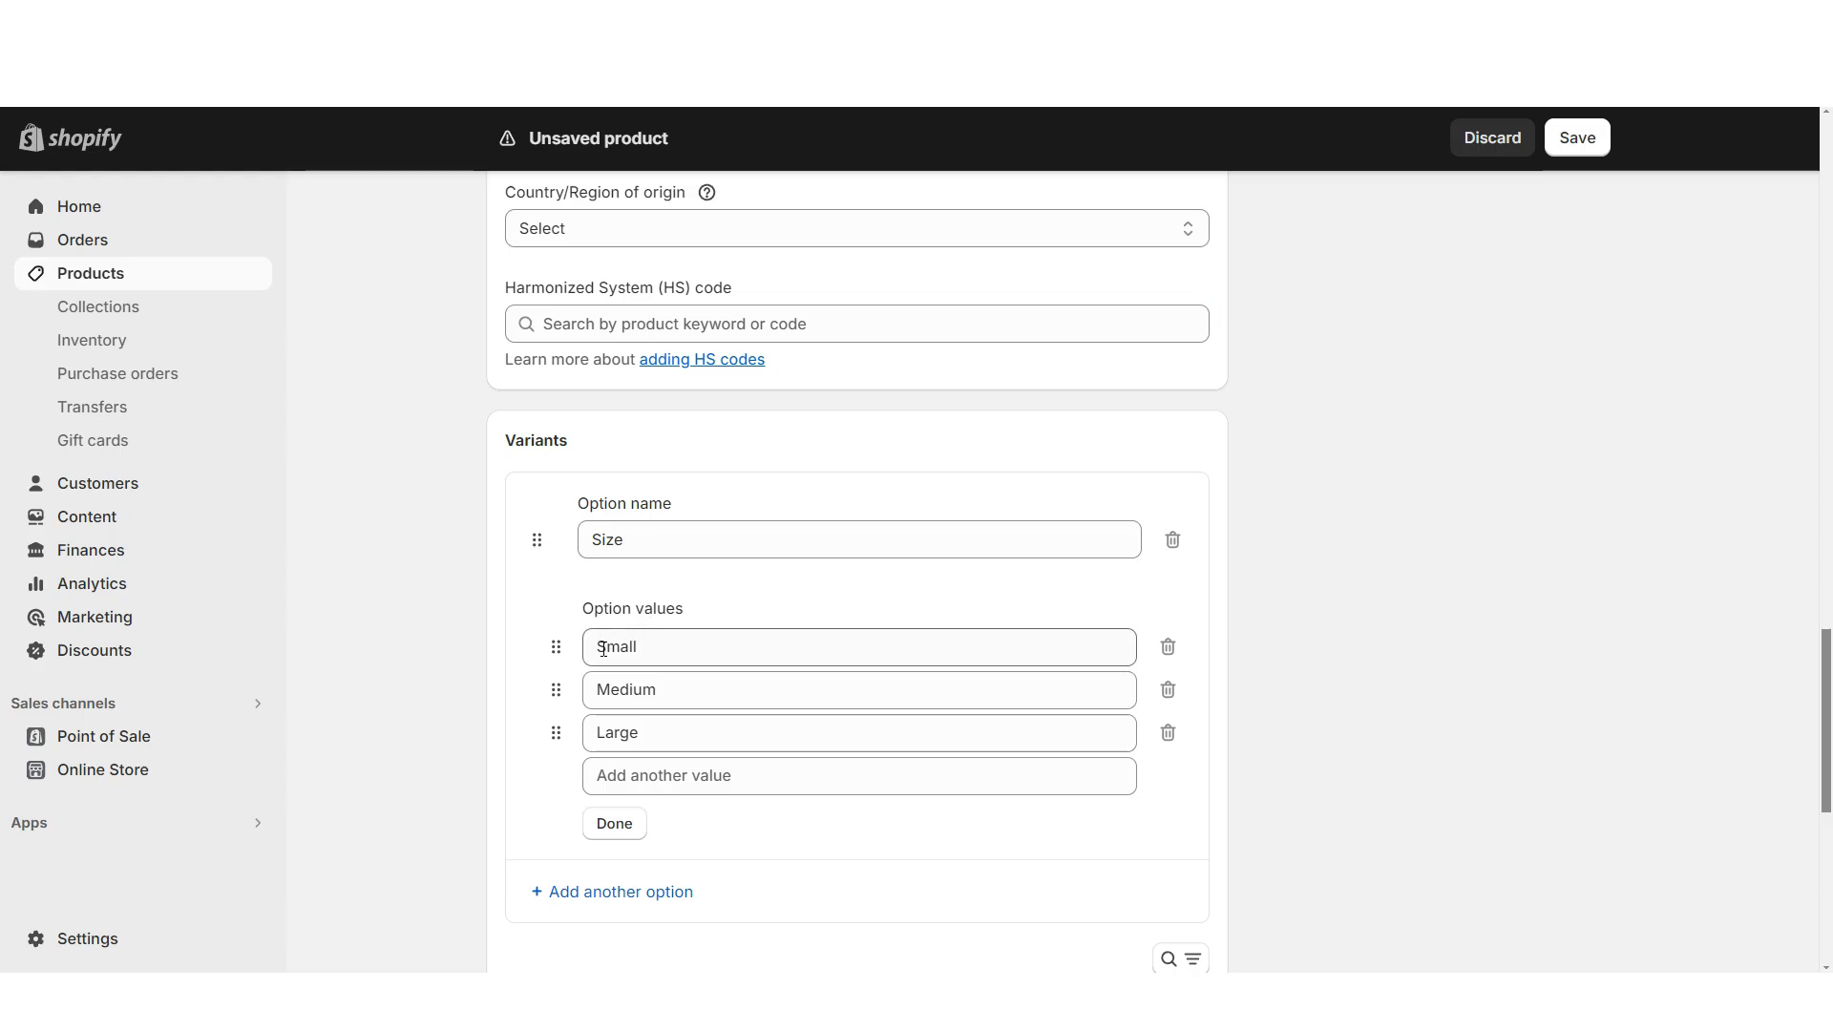
{"action": "left_click", "coordinate": [613, 823]}
Finish the Size option and add a Color variant option with the values Grey, Black and White.
{"action": "left_click", "coordinate": [573, 611]}
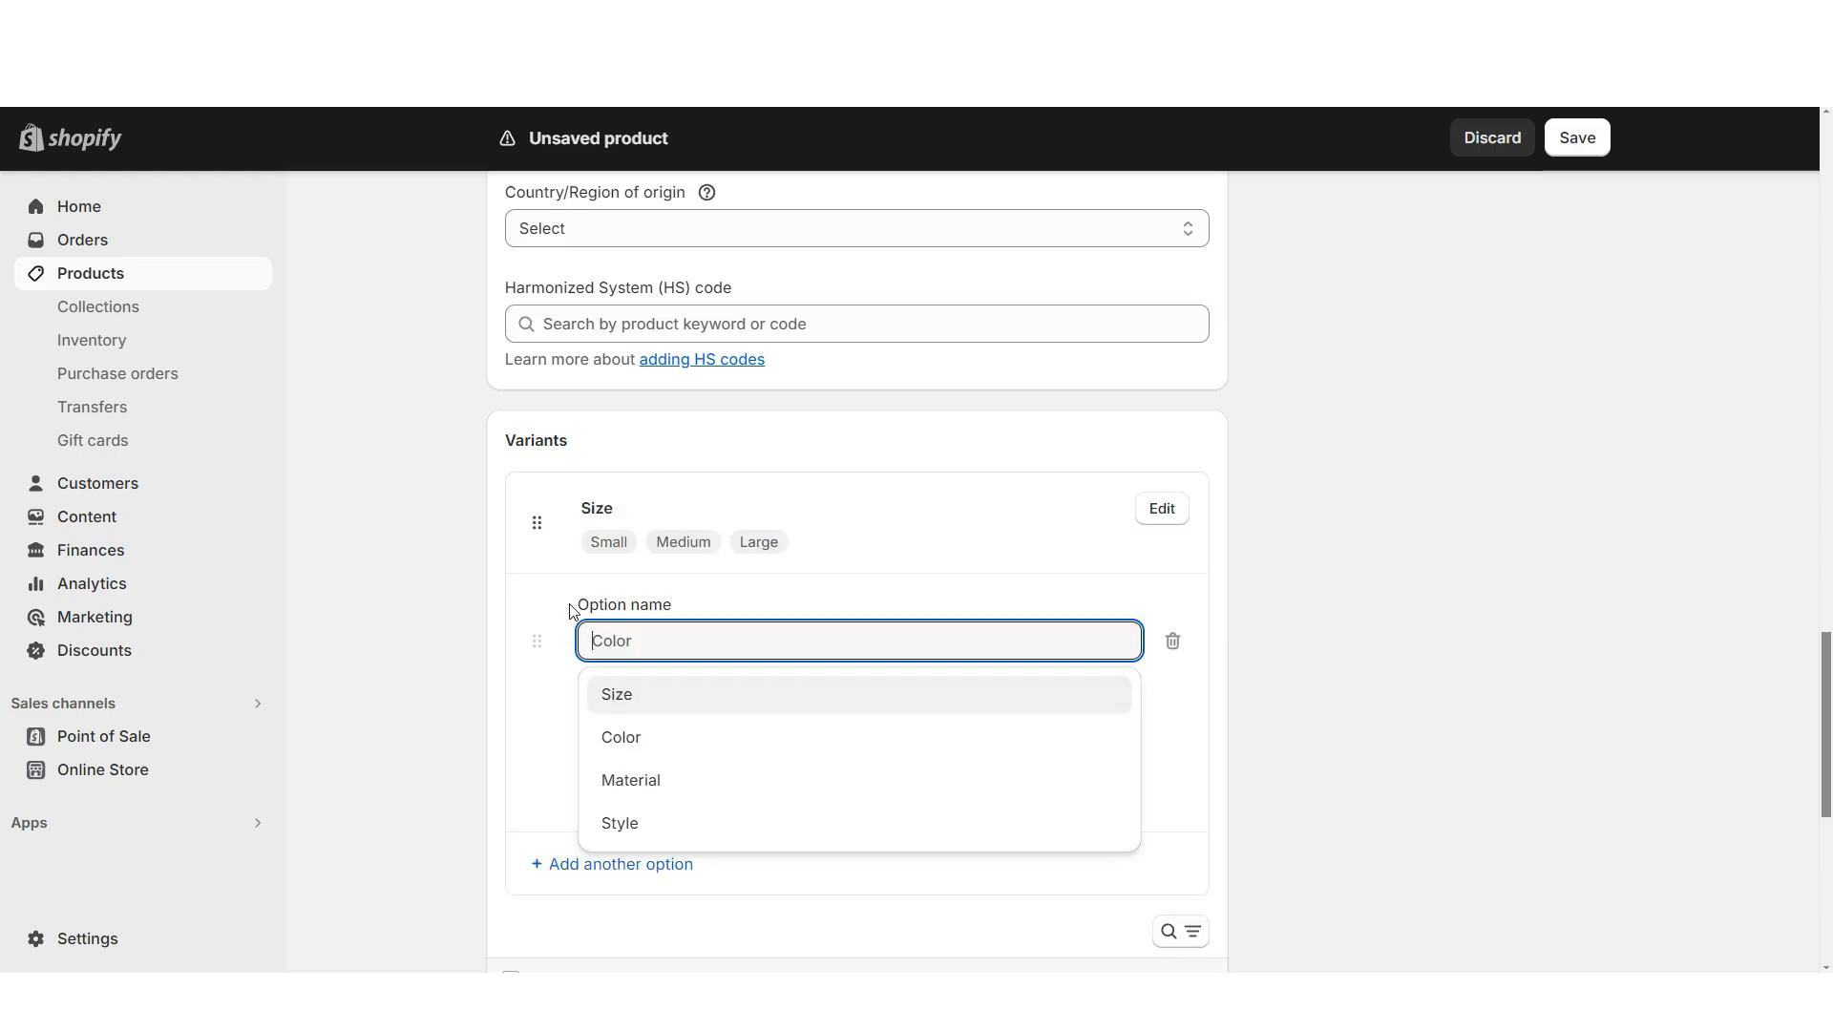
{"action": "left_click", "coordinate": [673, 737]}
{"action": "scroll", "coordinate": [429, 684], "scroll_direction": "down", "scroll_amount": 1}
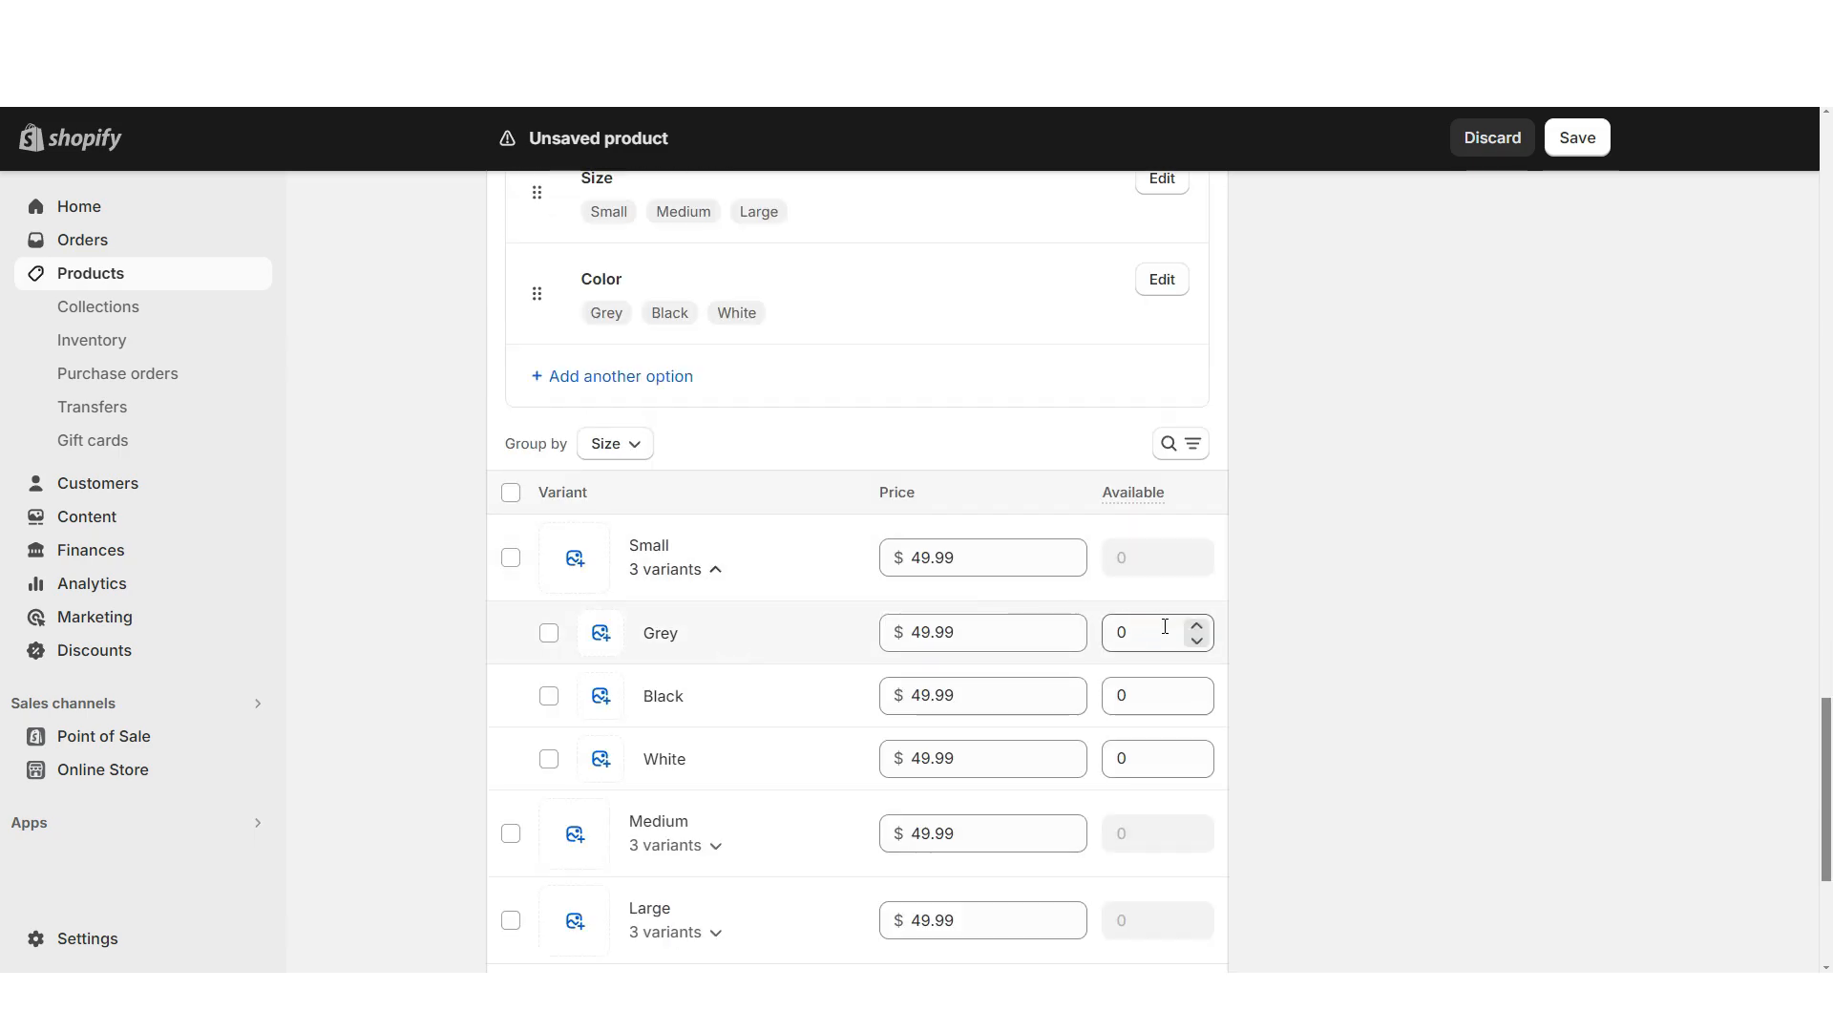
Set the available quantity to 5 for every color of the Small, Medium and Large variants and save the product.
{"action": "left_click", "coordinate": [1198, 630]}
{"action": "left_click", "coordinate": [1198, 631]}
{"action": "left_click", "coordinate": [1198, 630]}
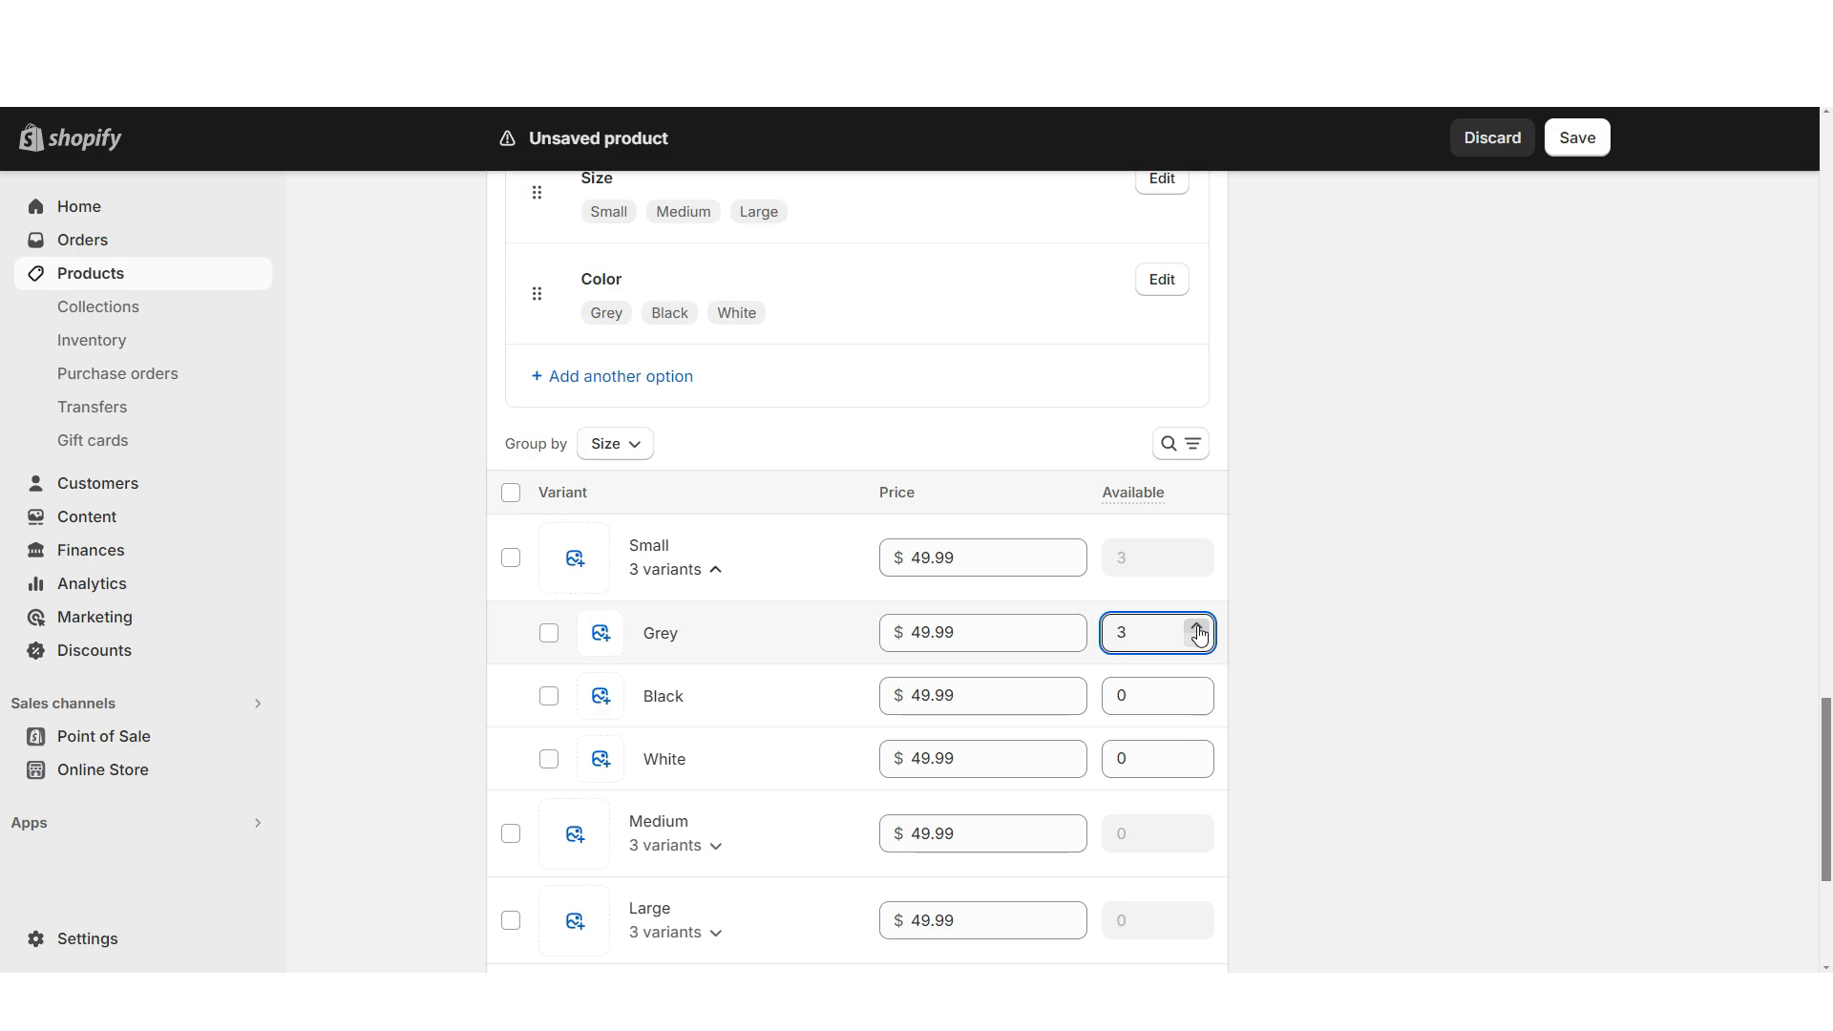
{"action": "left_click", "coordinate": [1198, 630]}
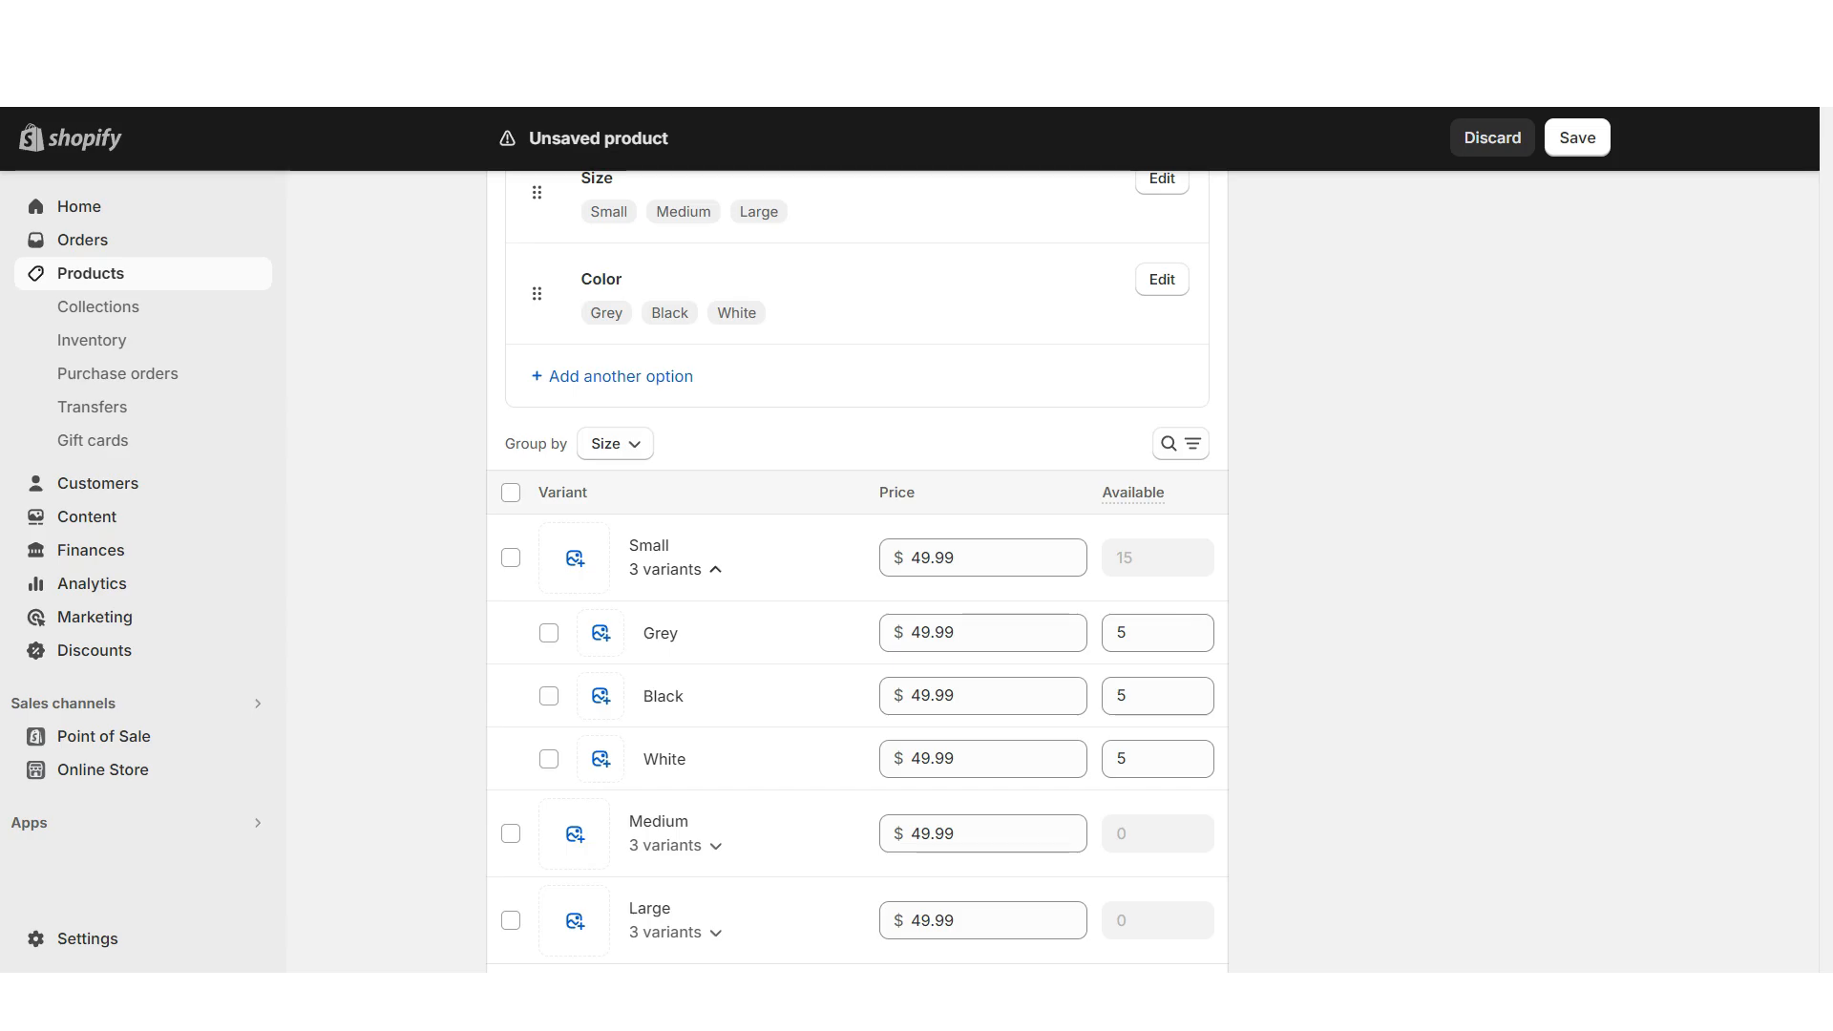
{"action": "left_click", "coordinate": [669, 570]}
{"action": "left_click", "coordinate": [688, 661]}
{"action": "left_click", "coordinate": [688, 657]}
{"action": "left_click", "coordinate": [689, 744]}
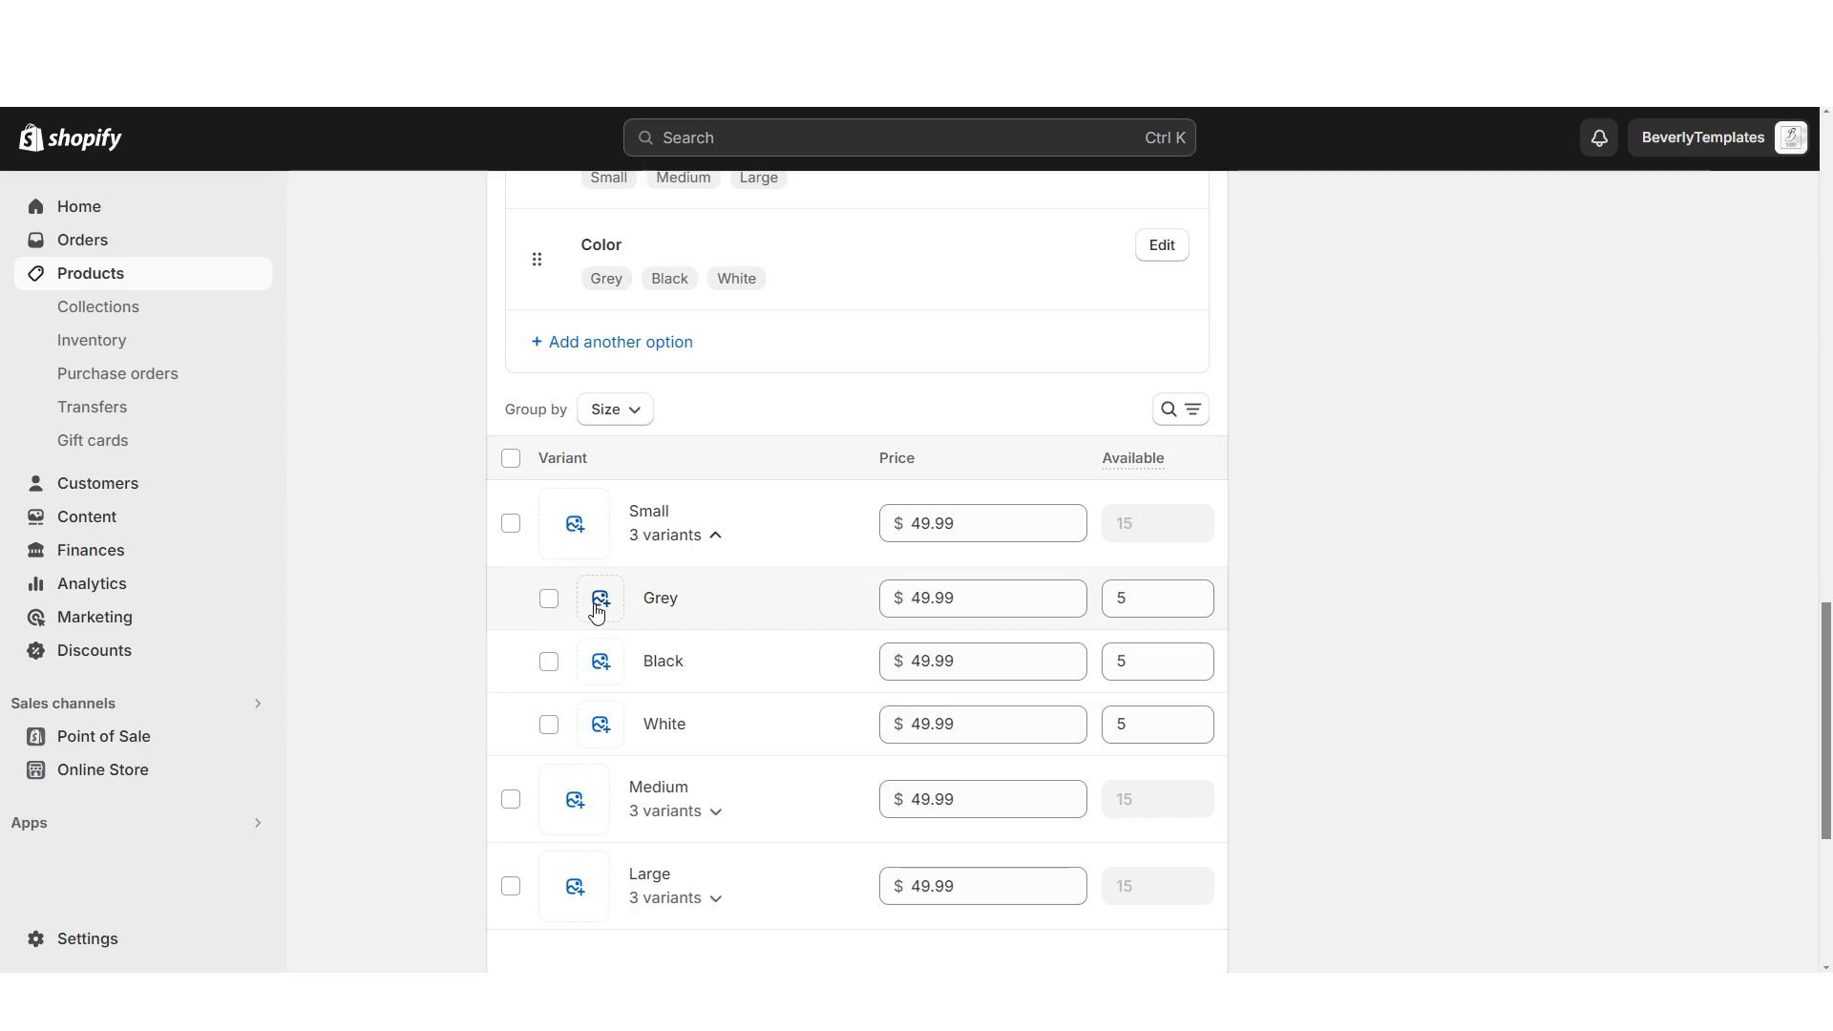
Assign the matching hoodie photos to the Grey, Black and White variants in every size.
{"action": "left_click", "coordinate": [597, 609]}
{"action": "left_click", "coordinate": [1444, 873]}
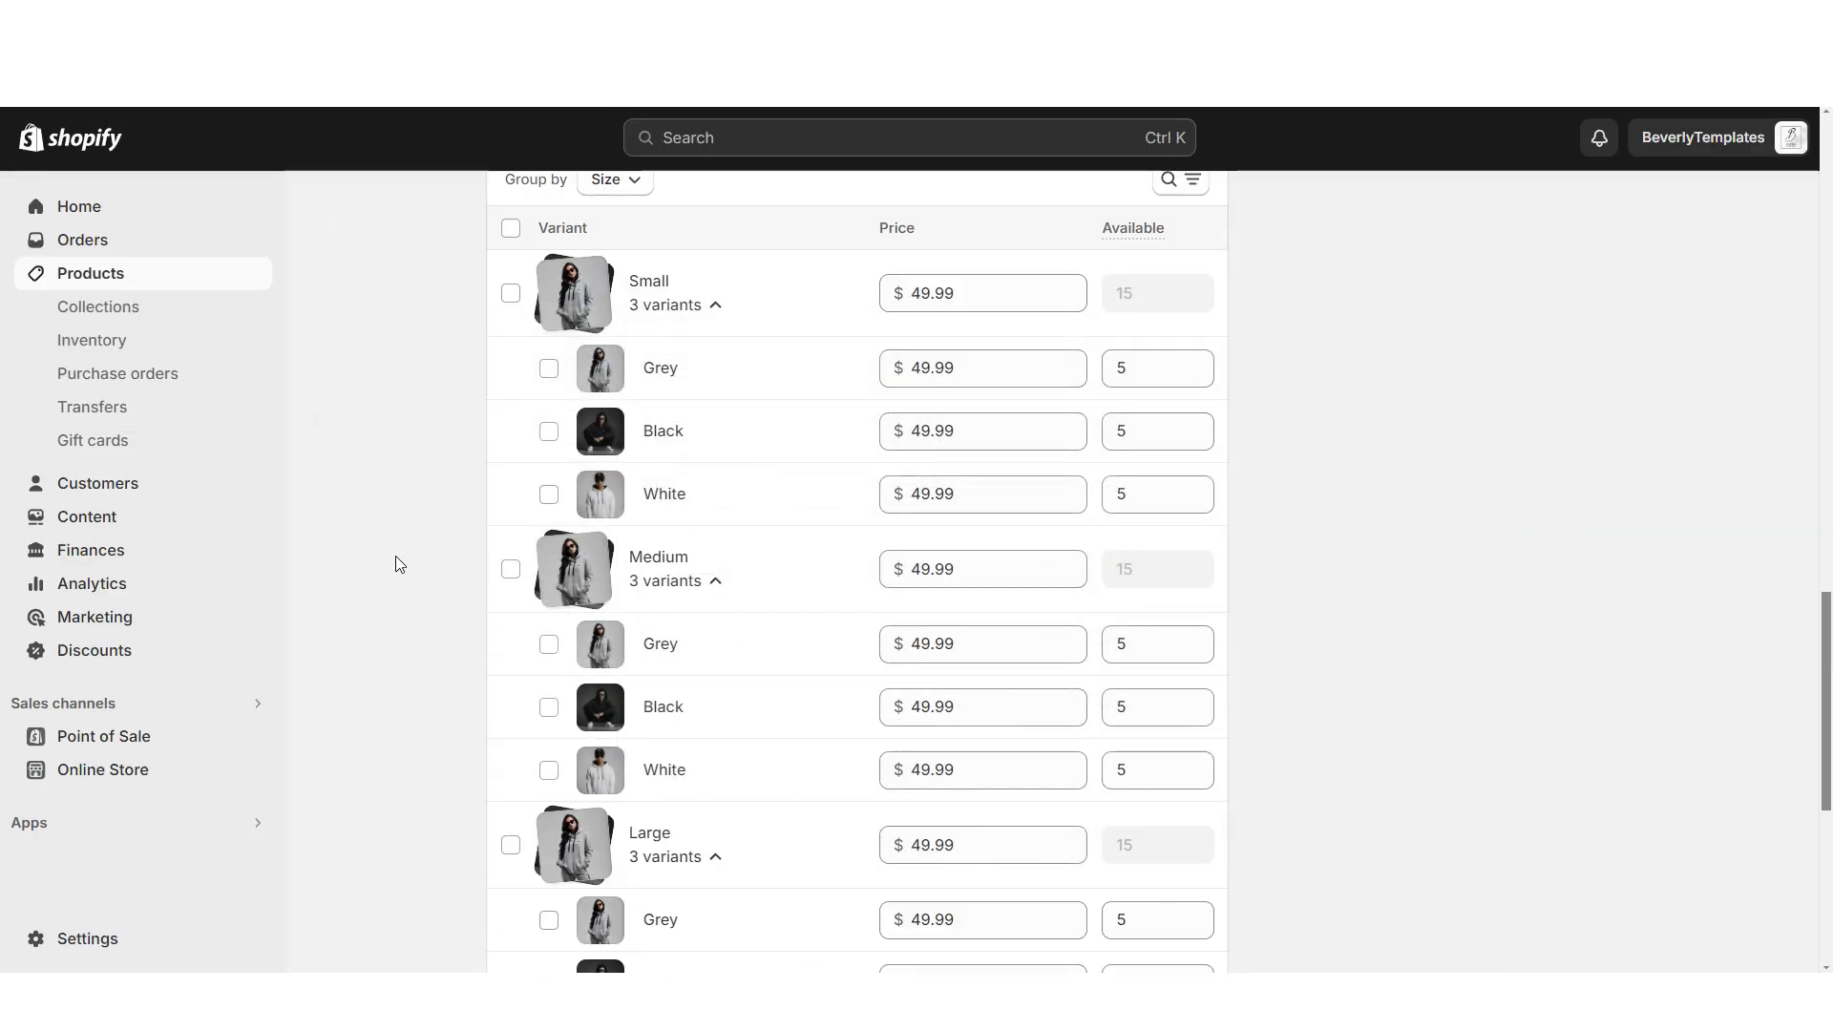
Set the product type to Hoodie in the product organization details.
{"action": "scroll", "coordinate": [395, 555], "scroll_direction": "up", "scroll_amount": 10}
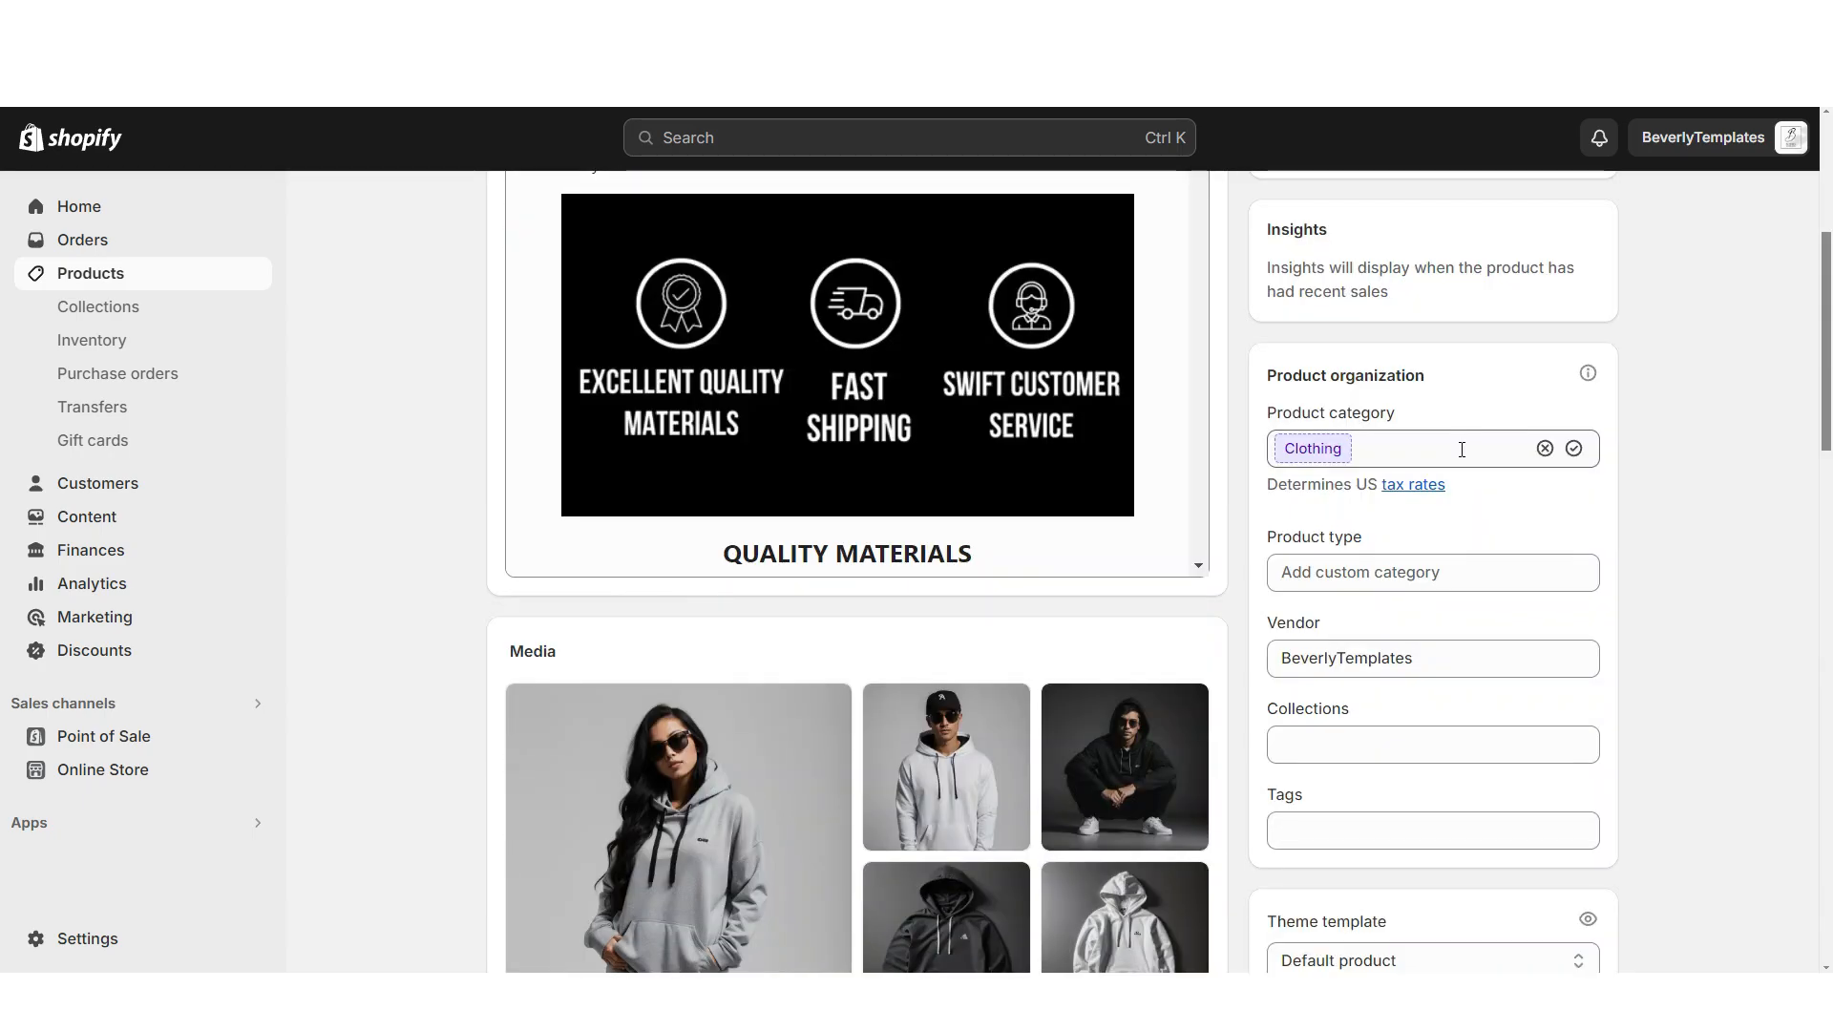
{"action": "left_click", "coordinate": [1461, 450]}
{"action": "left_click", "coordinate": [1354, 506]}
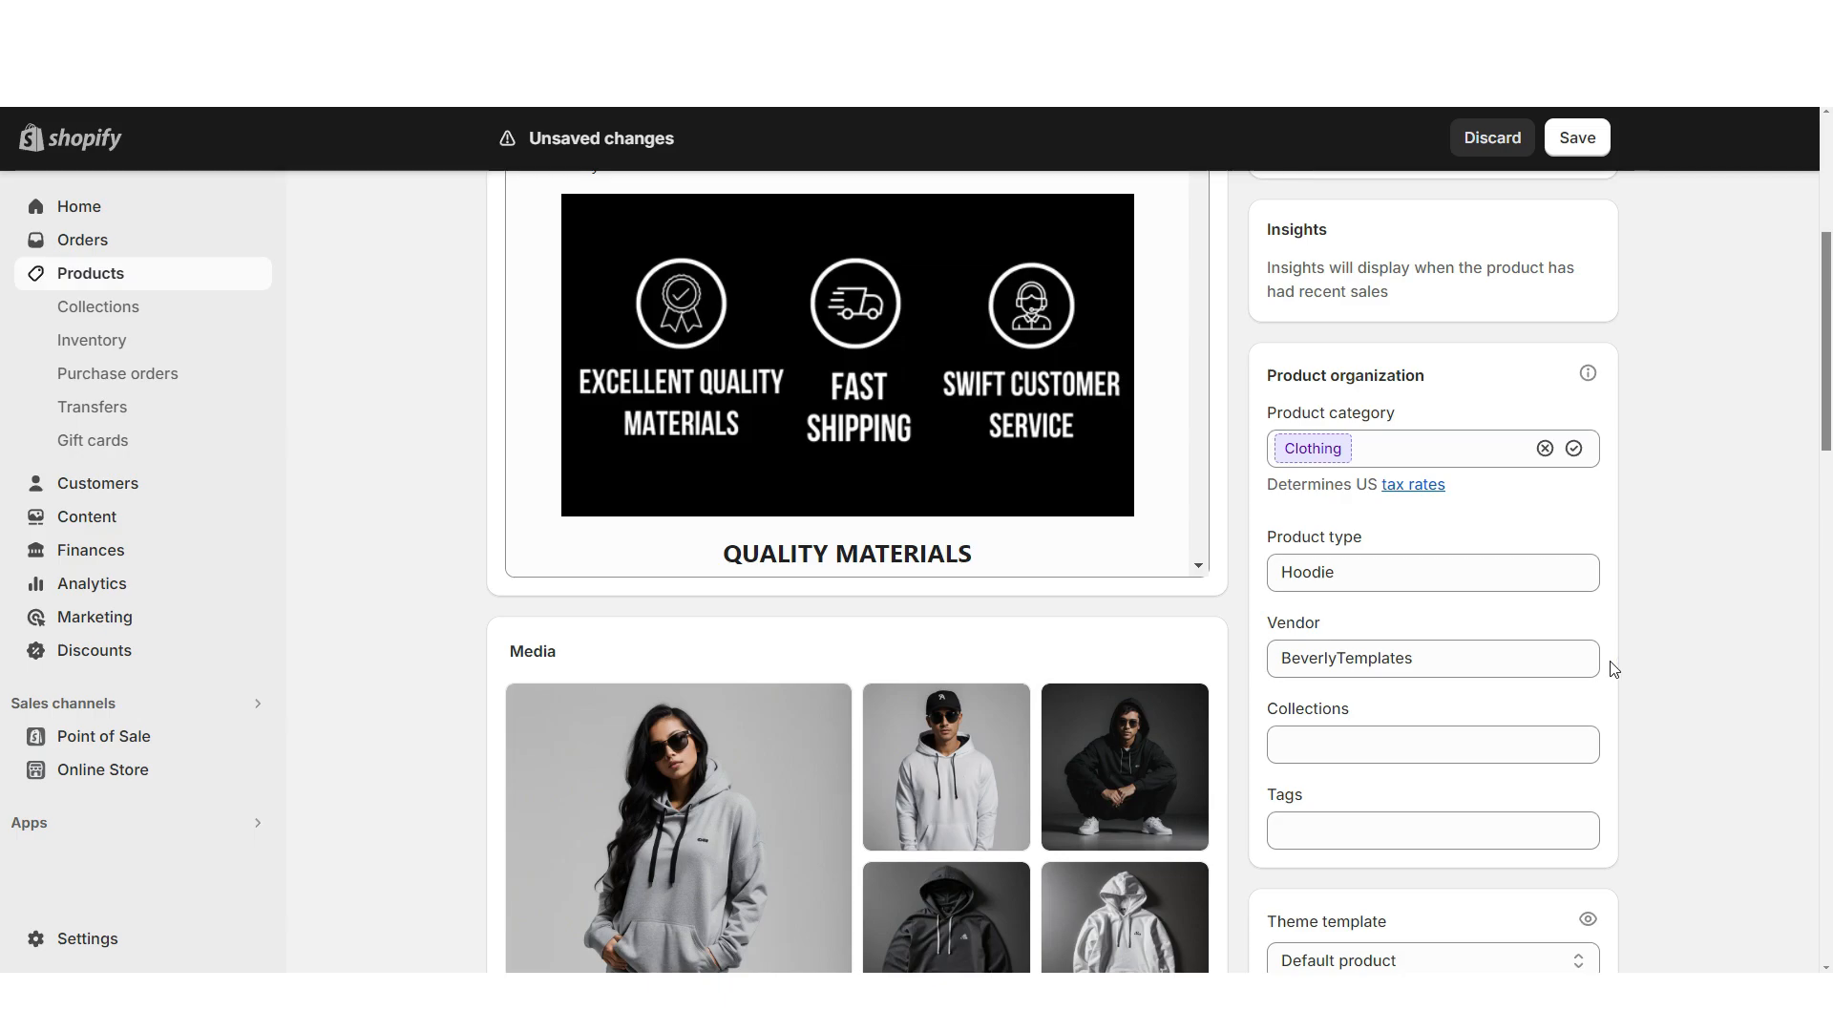
Create and save a manual collection titled T Shirts & Hoodies and assign the hoodie product to it.
{"action": "left_click", "coordinate": [143, 306]}
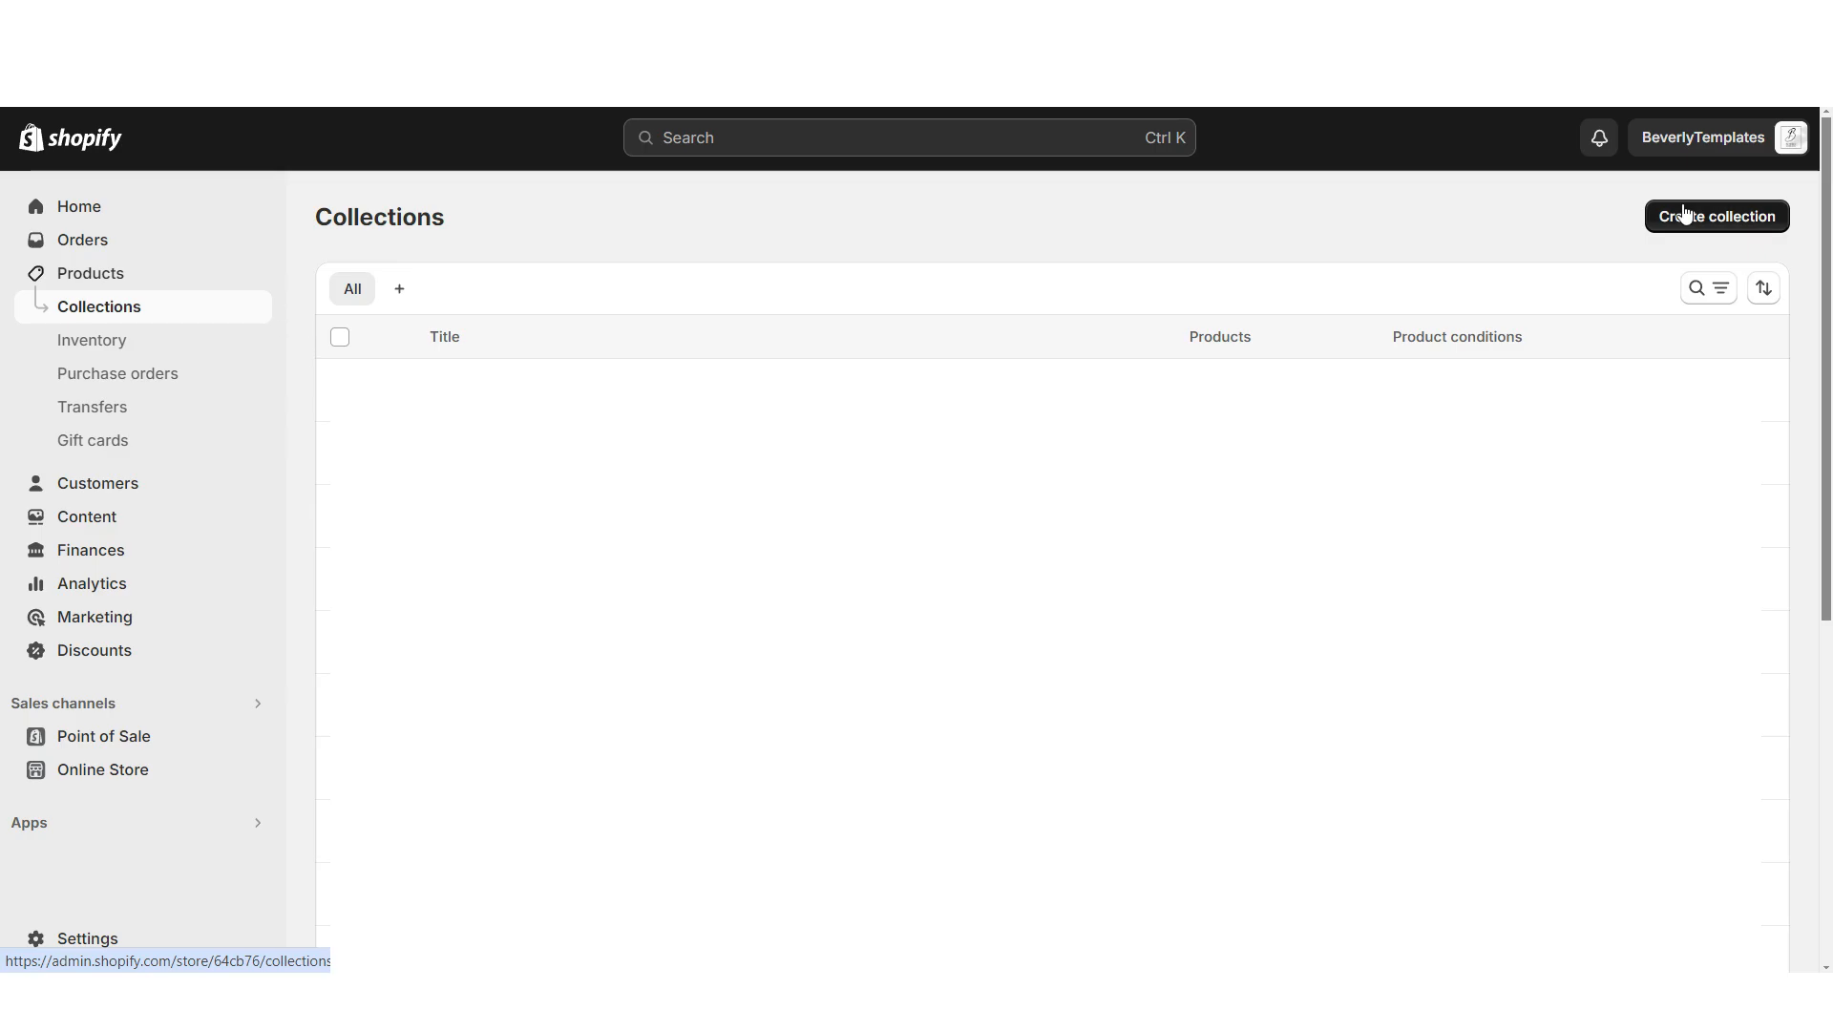
{"action": "left_click", "coordinate": [1705, 227]}
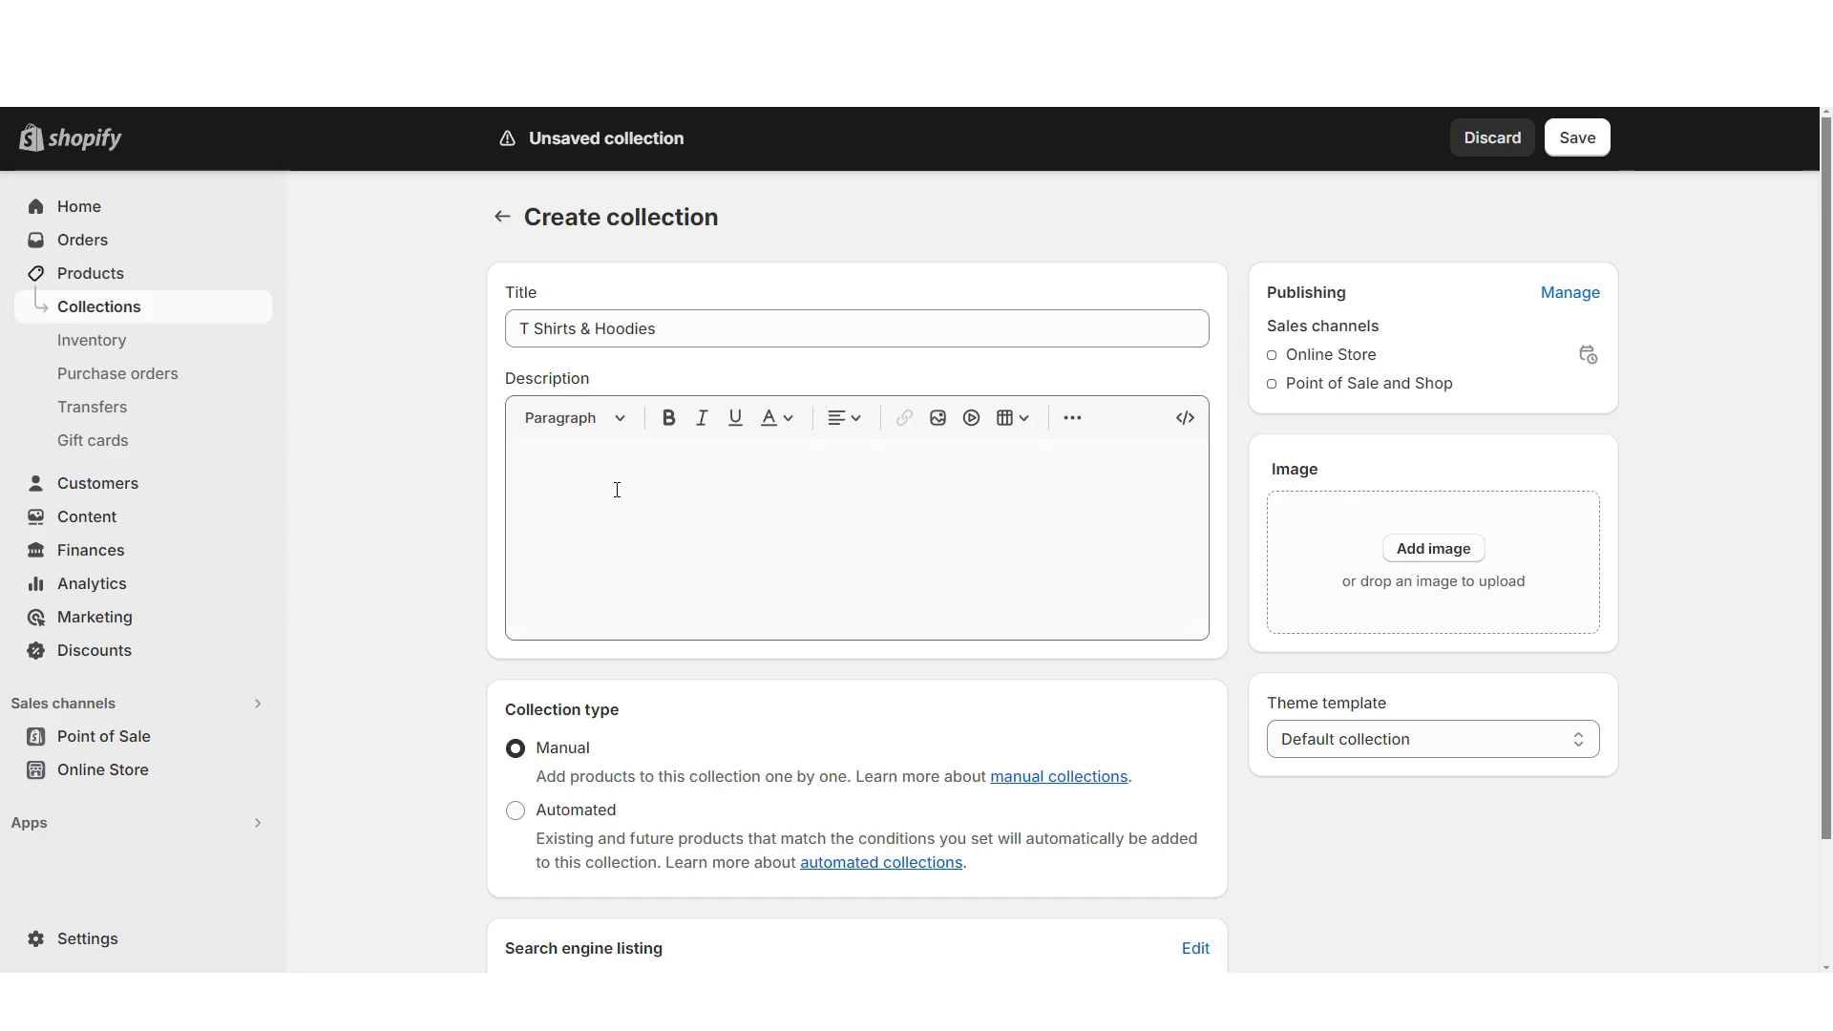
{"action": "scroll", "coordinate": [425, 504], "scroll_direction": "down", "scroll_amount": 2}
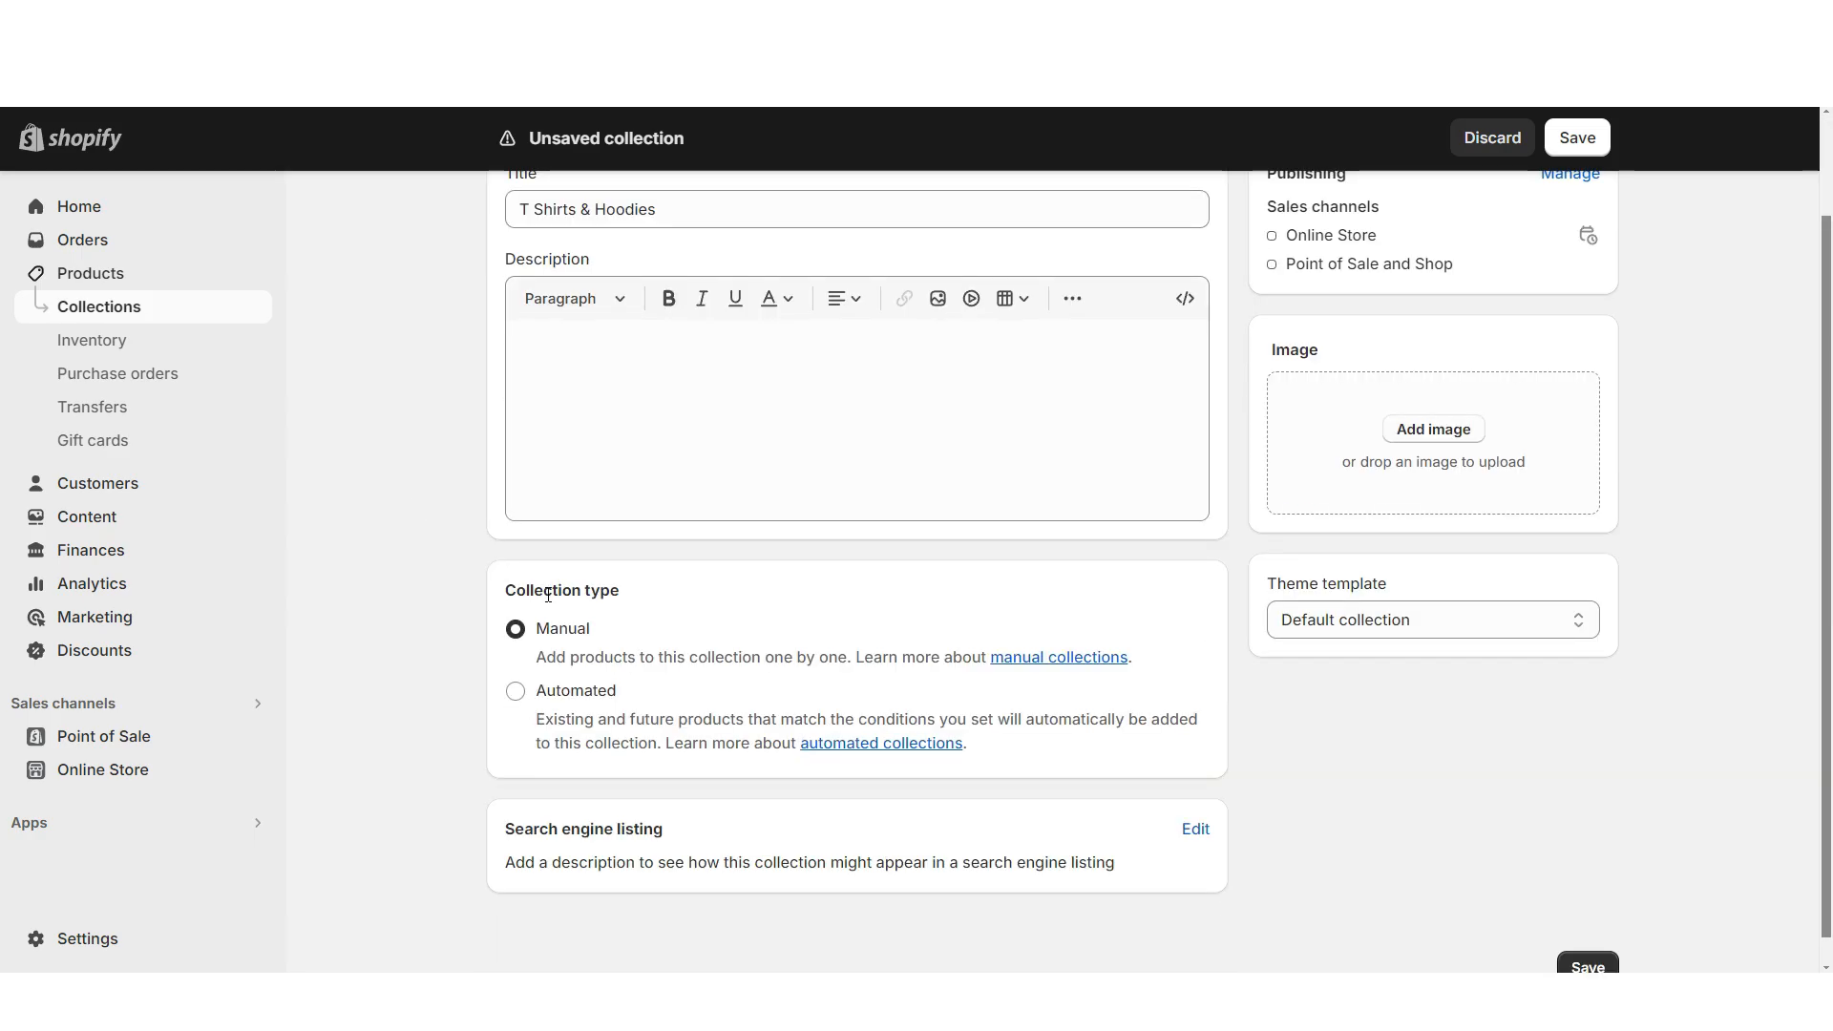
{"action": "left_click", "coordinate": [1577, 139]}
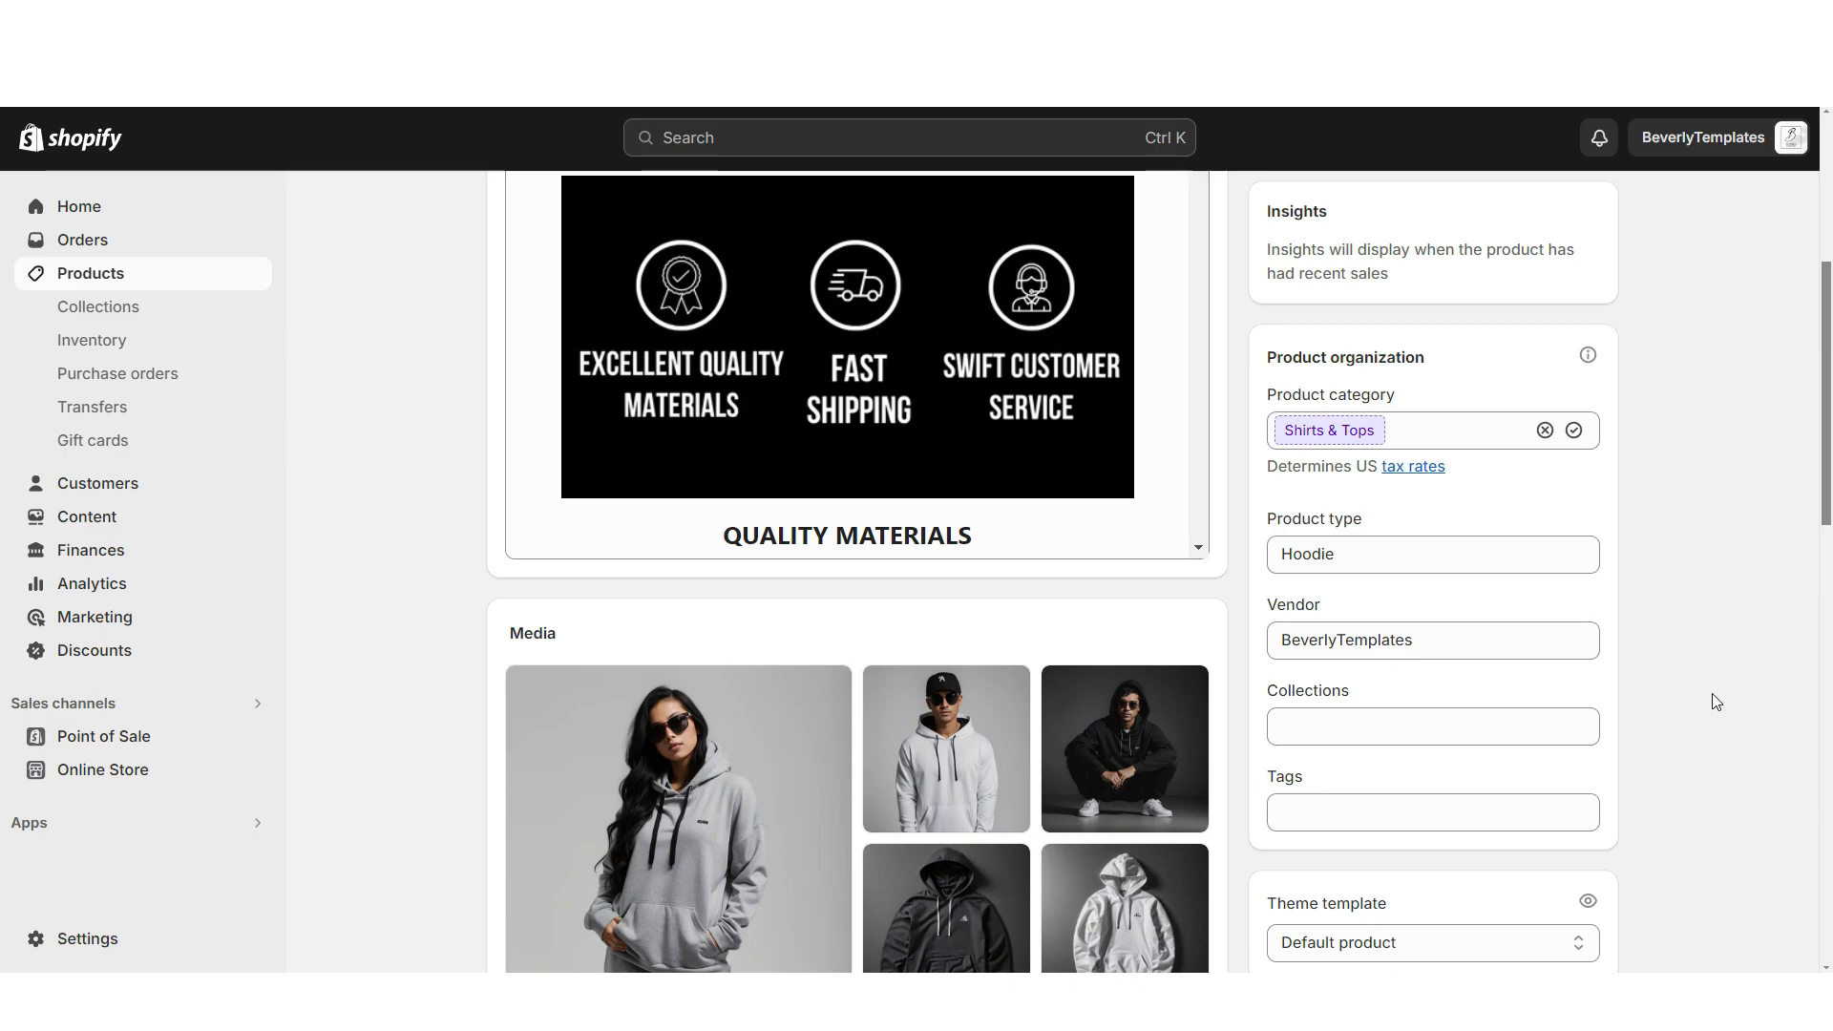
{"action": "left_click", "coordinate": [1326, 724]}
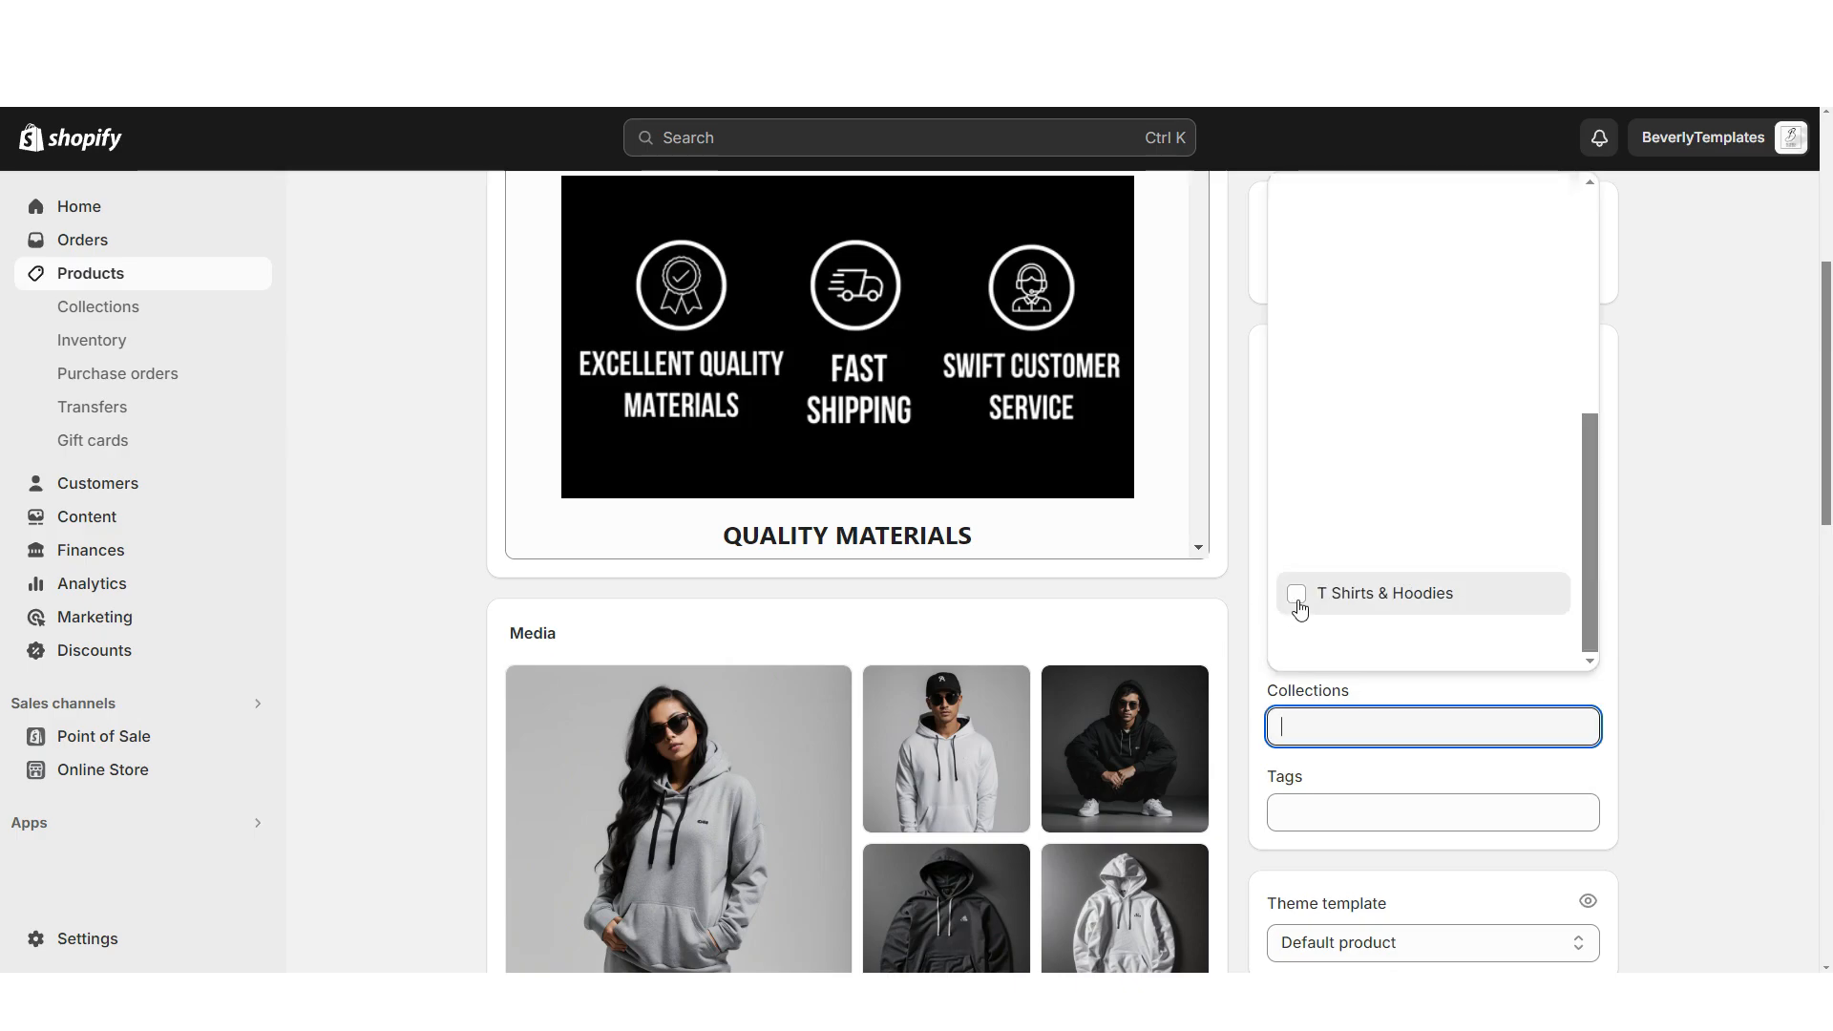
{"action": "left_click", "coordinate": [1297, 594]}
Preview the store's Catalog page in desktop view from the theme editor and check the hoodie's listing.
{"action": "scroll", "coordinate": [1685, 594], "scroll_direction": "down", "scroll_amount": 3}
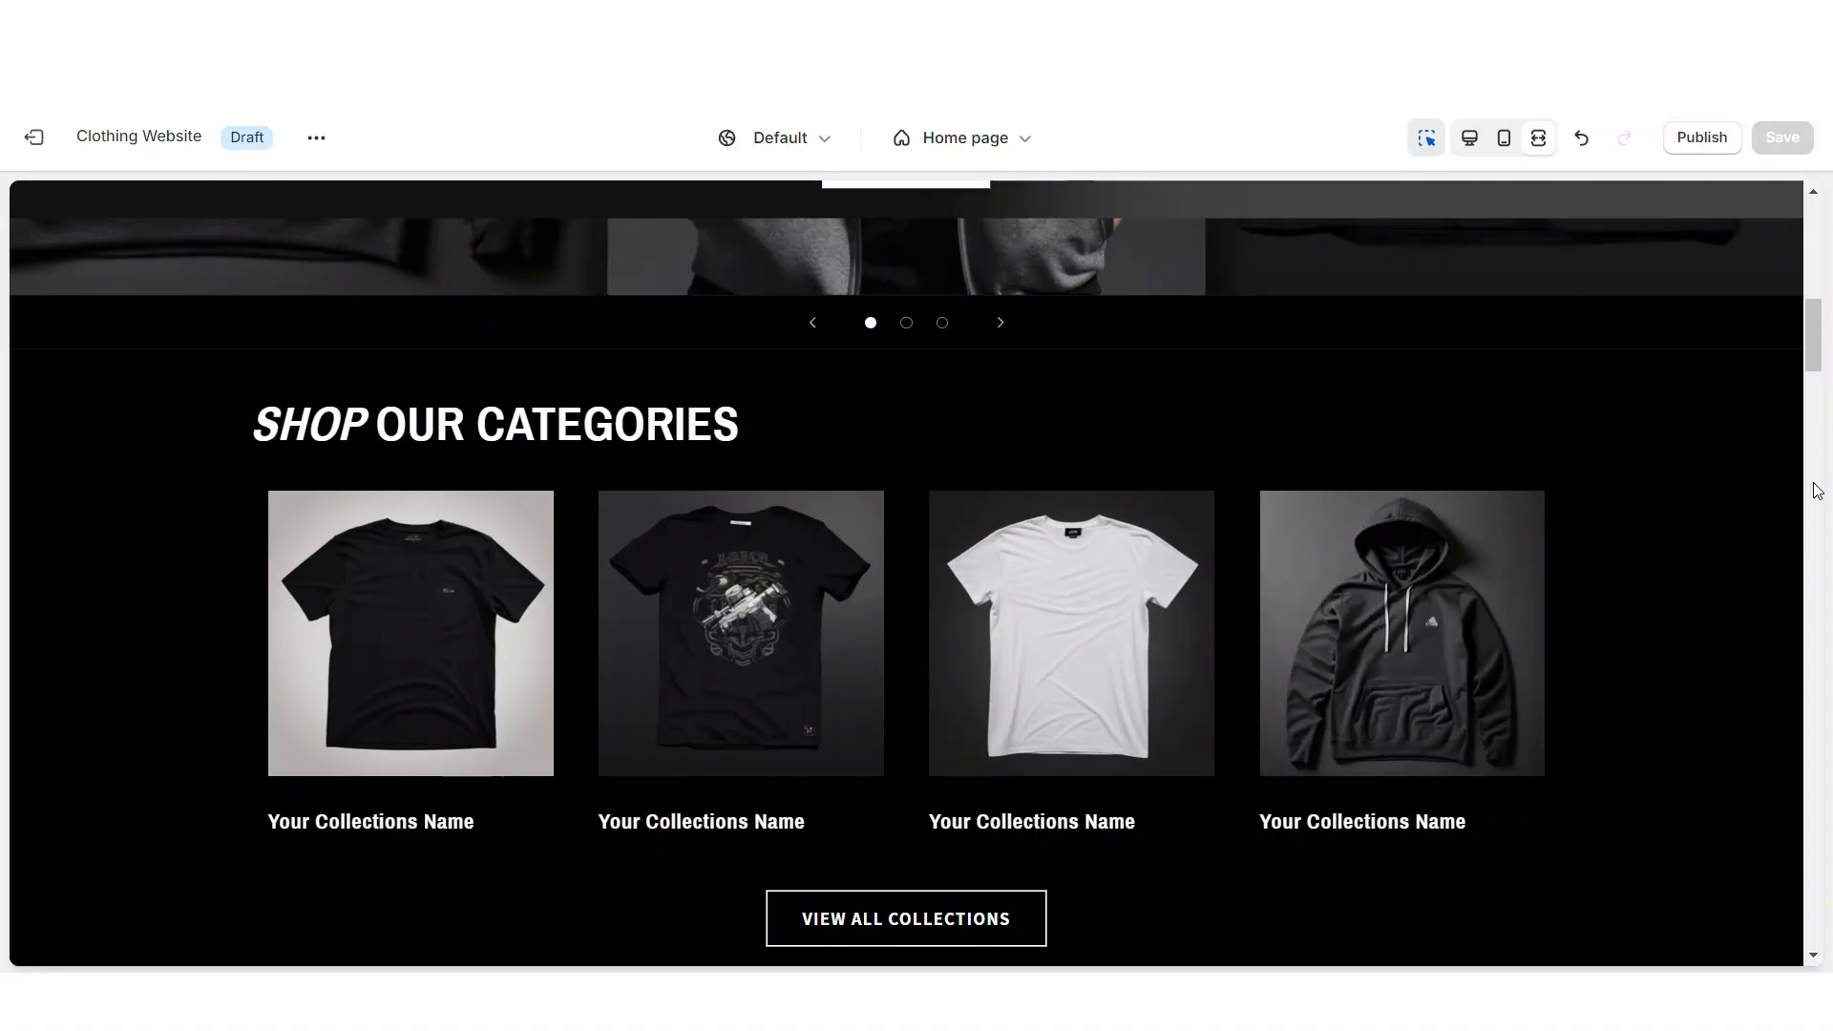
{"action": "scroll", "coordinate": [1817, 491], "scroll_direction": "up", "scroll_amount": 6}
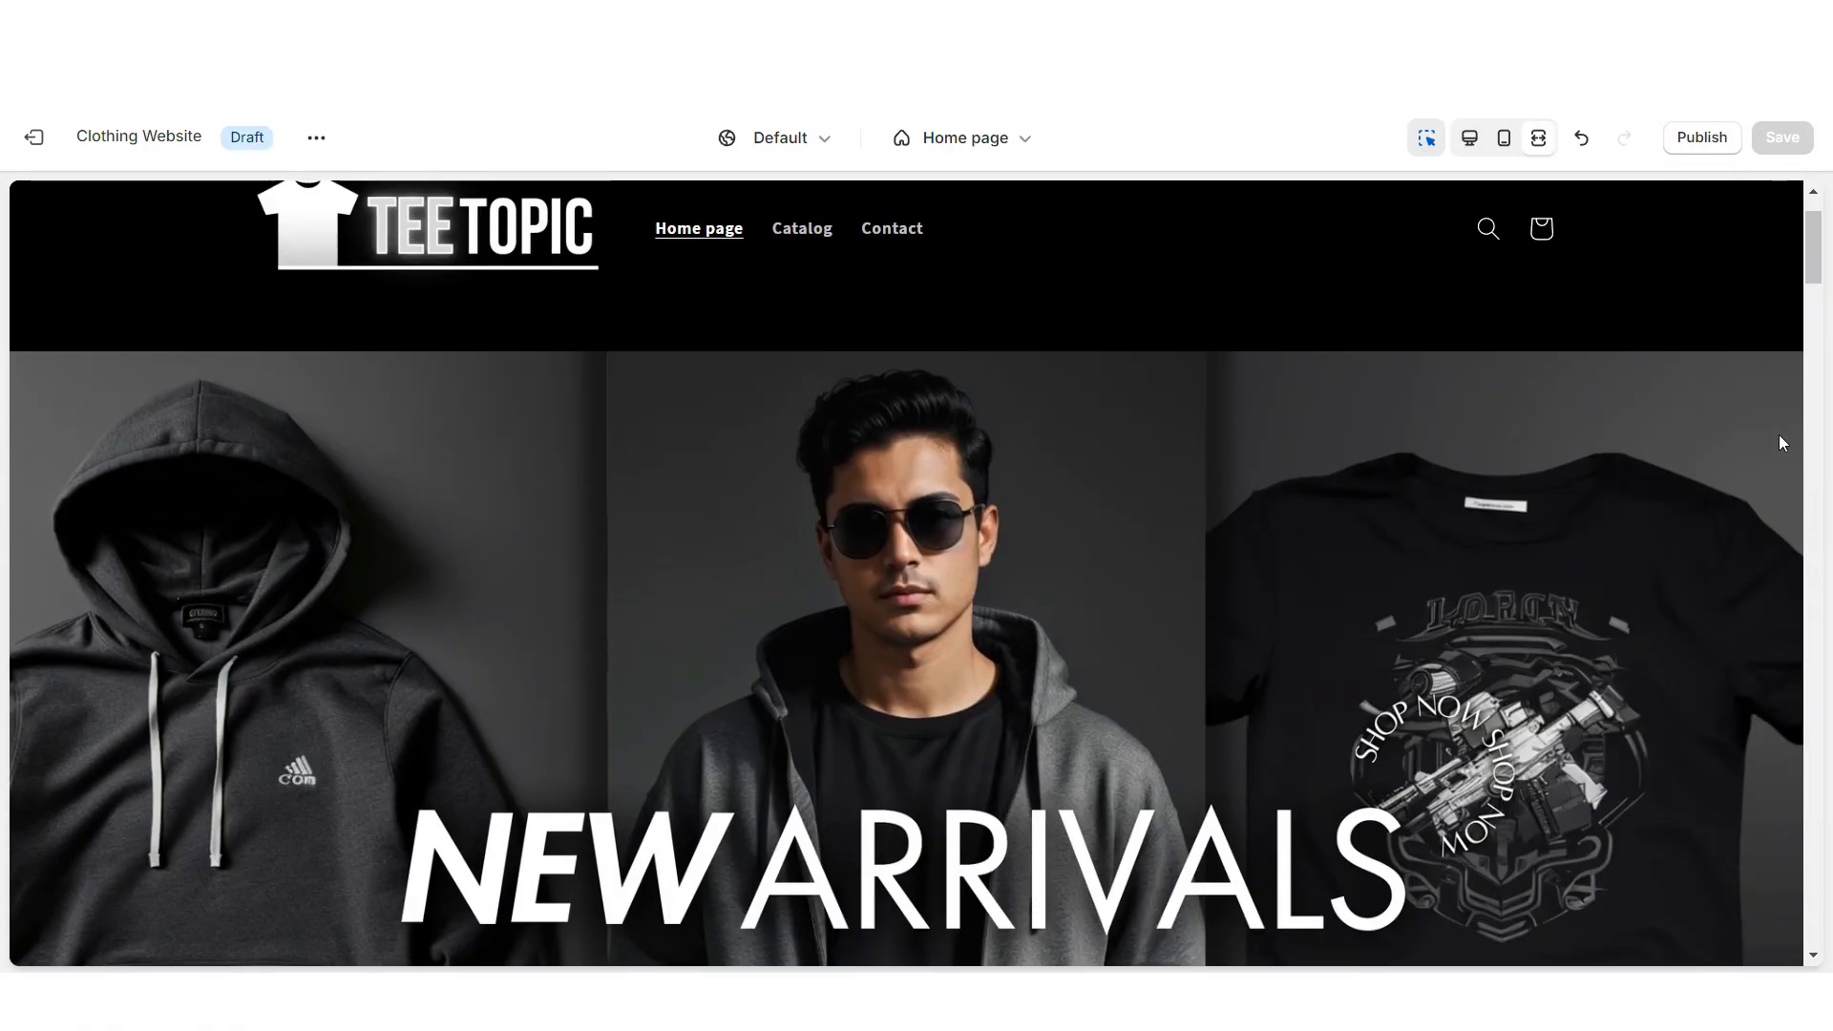
{"action": "left_click", "coordinate": [1468, 141]}
{"action": "left_click", "coordinate": [1047, 346]}
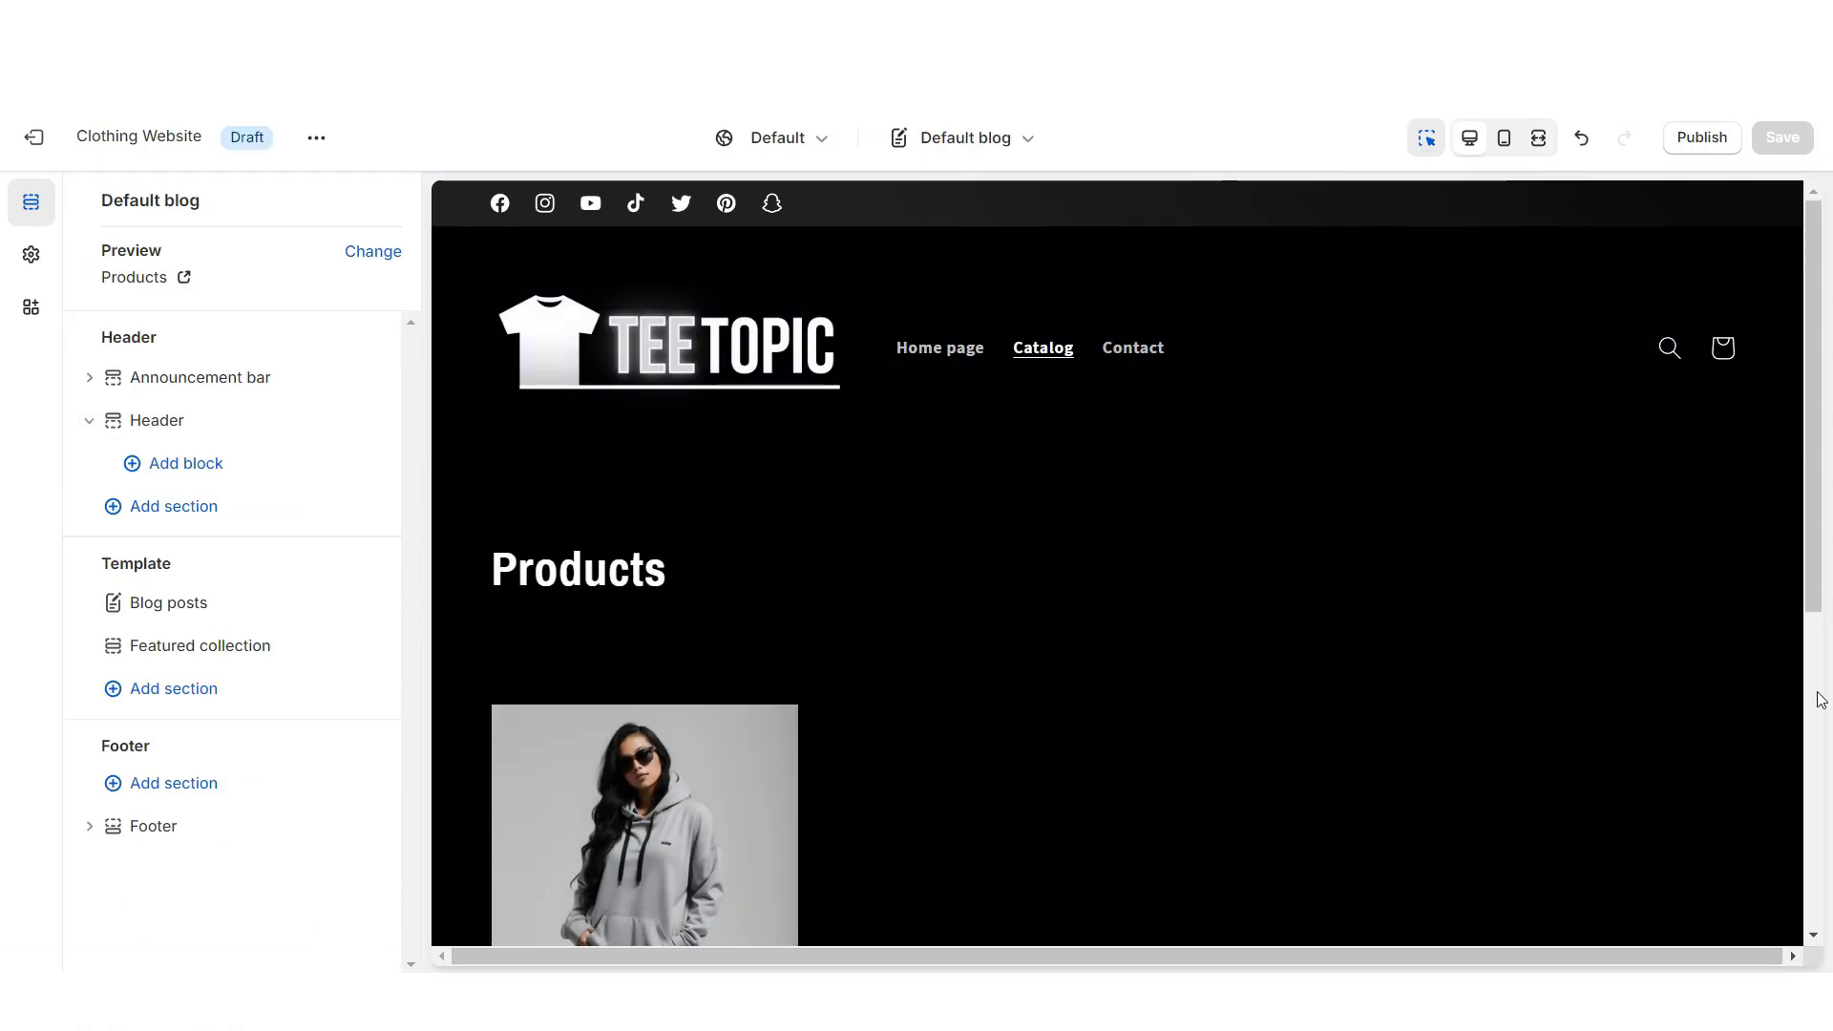
{"action": "scroll", "coordinate": [1820, 700], "scroll_direction": "down", "scroll_amount": 3}
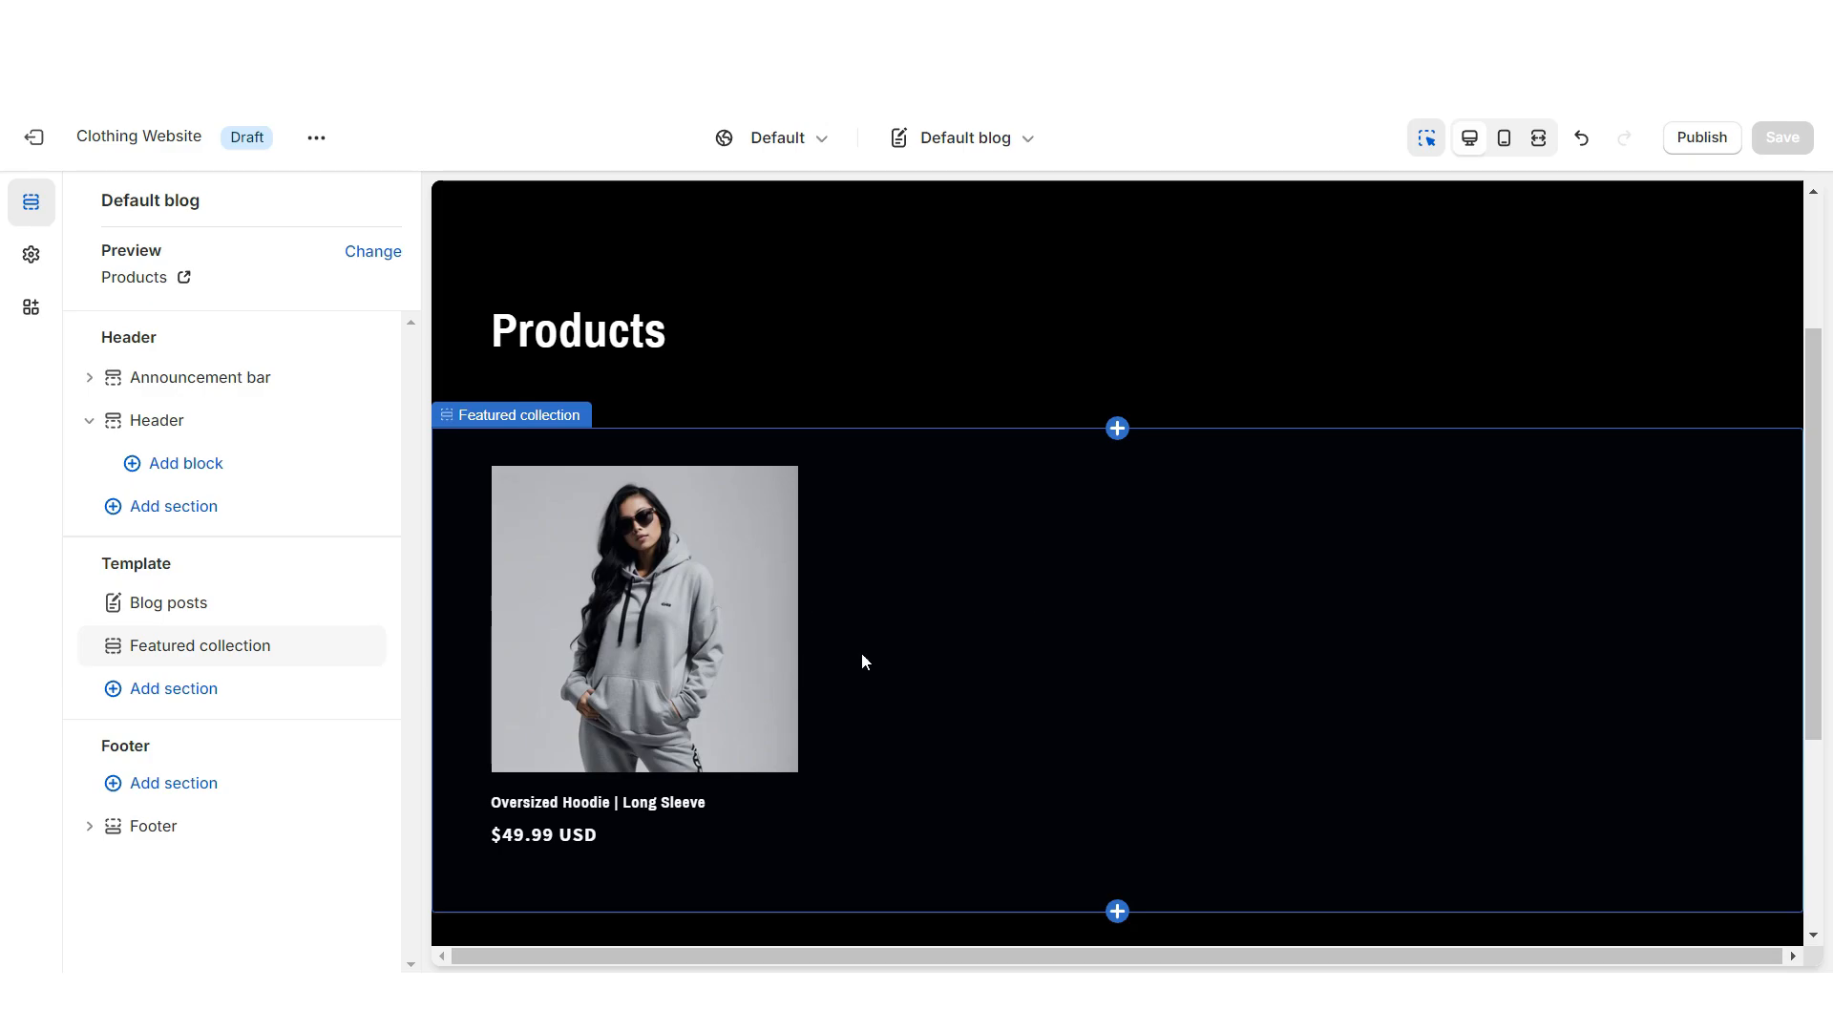
Upload ShopifyThemeTemplate.zip to the theme library as a new theme.
{"action": "left_click", "coordinate": [1712, 614]}
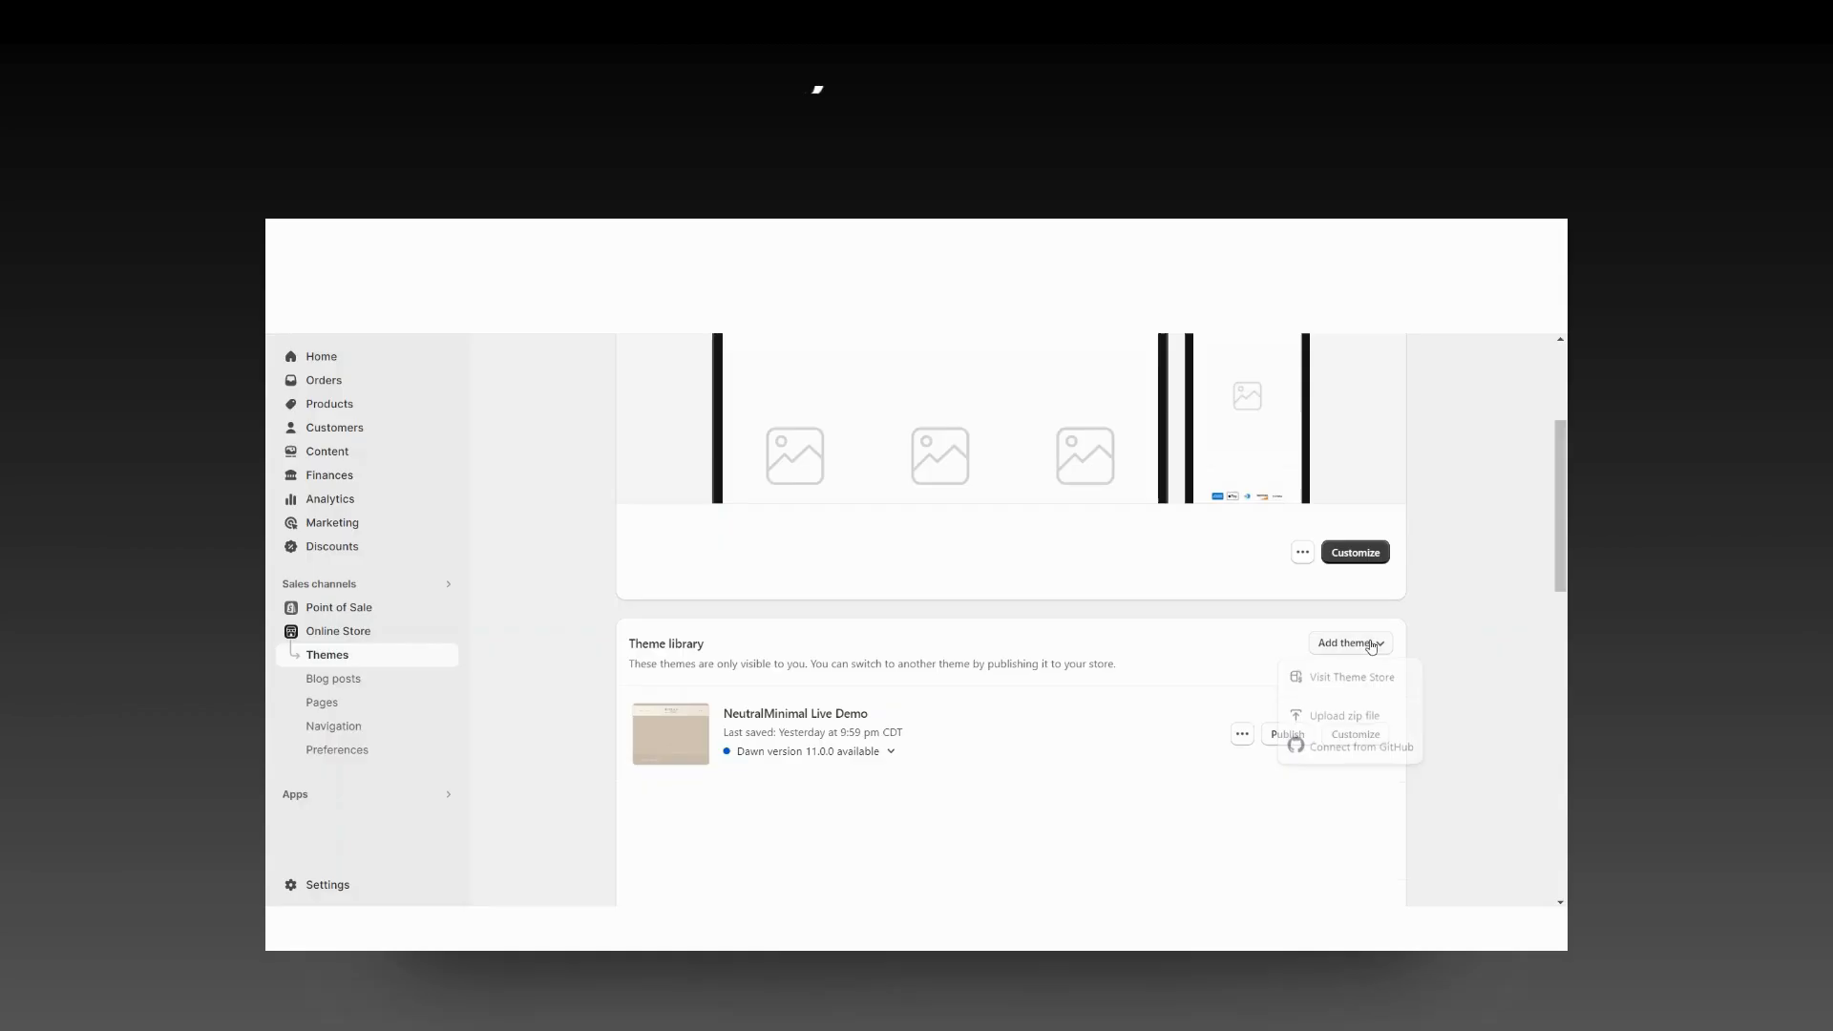
{"action": "left_click", "coordinate": [1342, 726]}
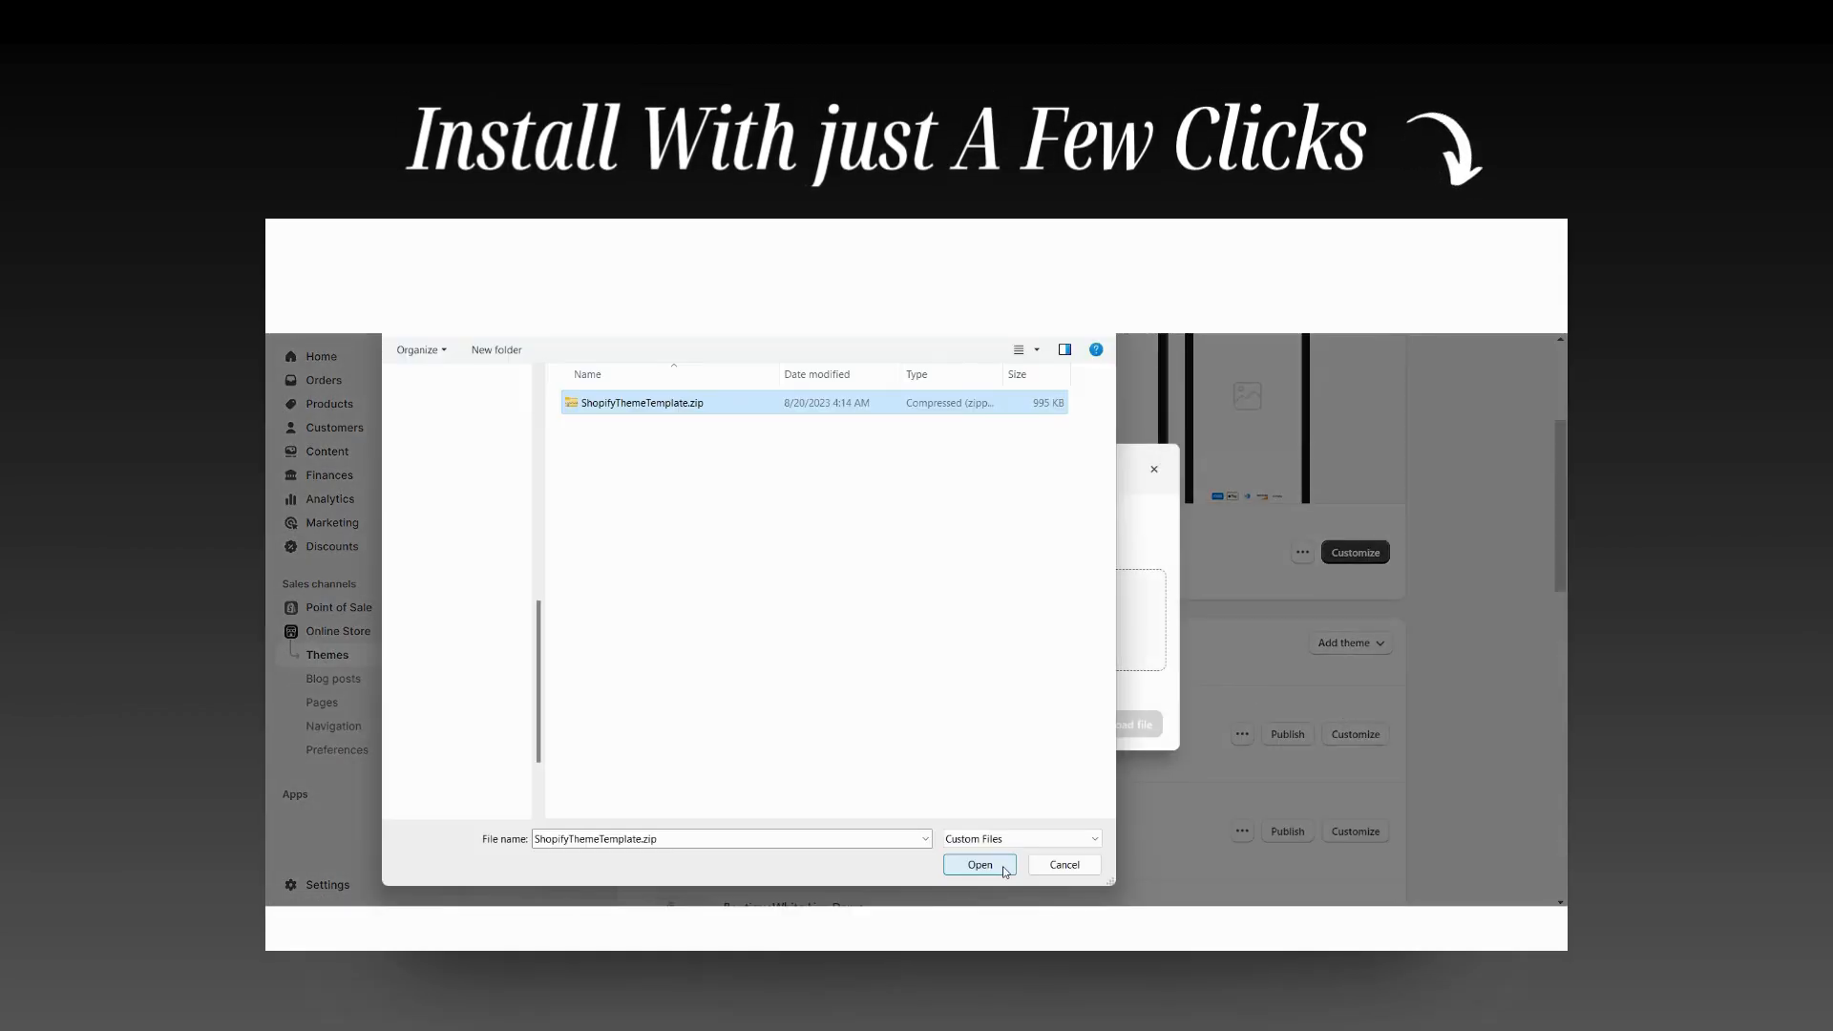
{"action": "left_click", "coordinate": [1005, 870]}
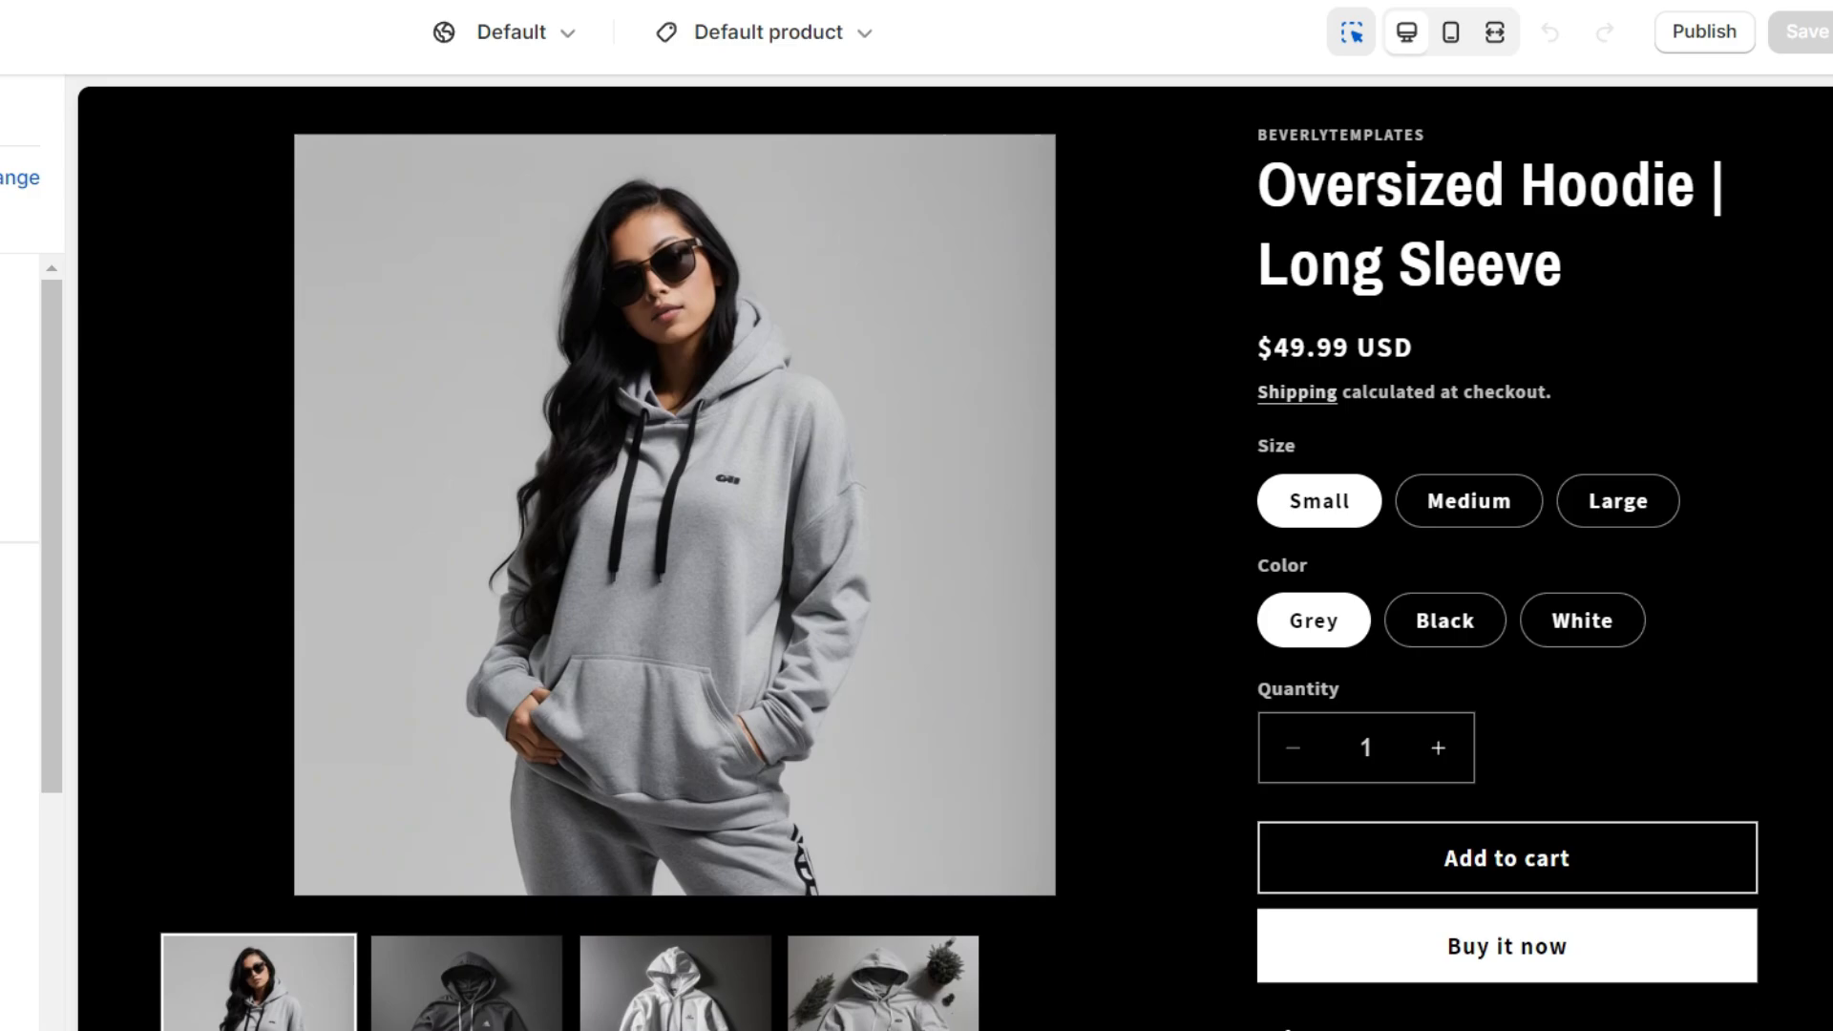
Review the full Oversized Hoodie product page in the desktop and mobile previews.
{"action": "scroll", "coordinate": [1499, 535], "scroll_direction": "down", "scroll_amount": 15}
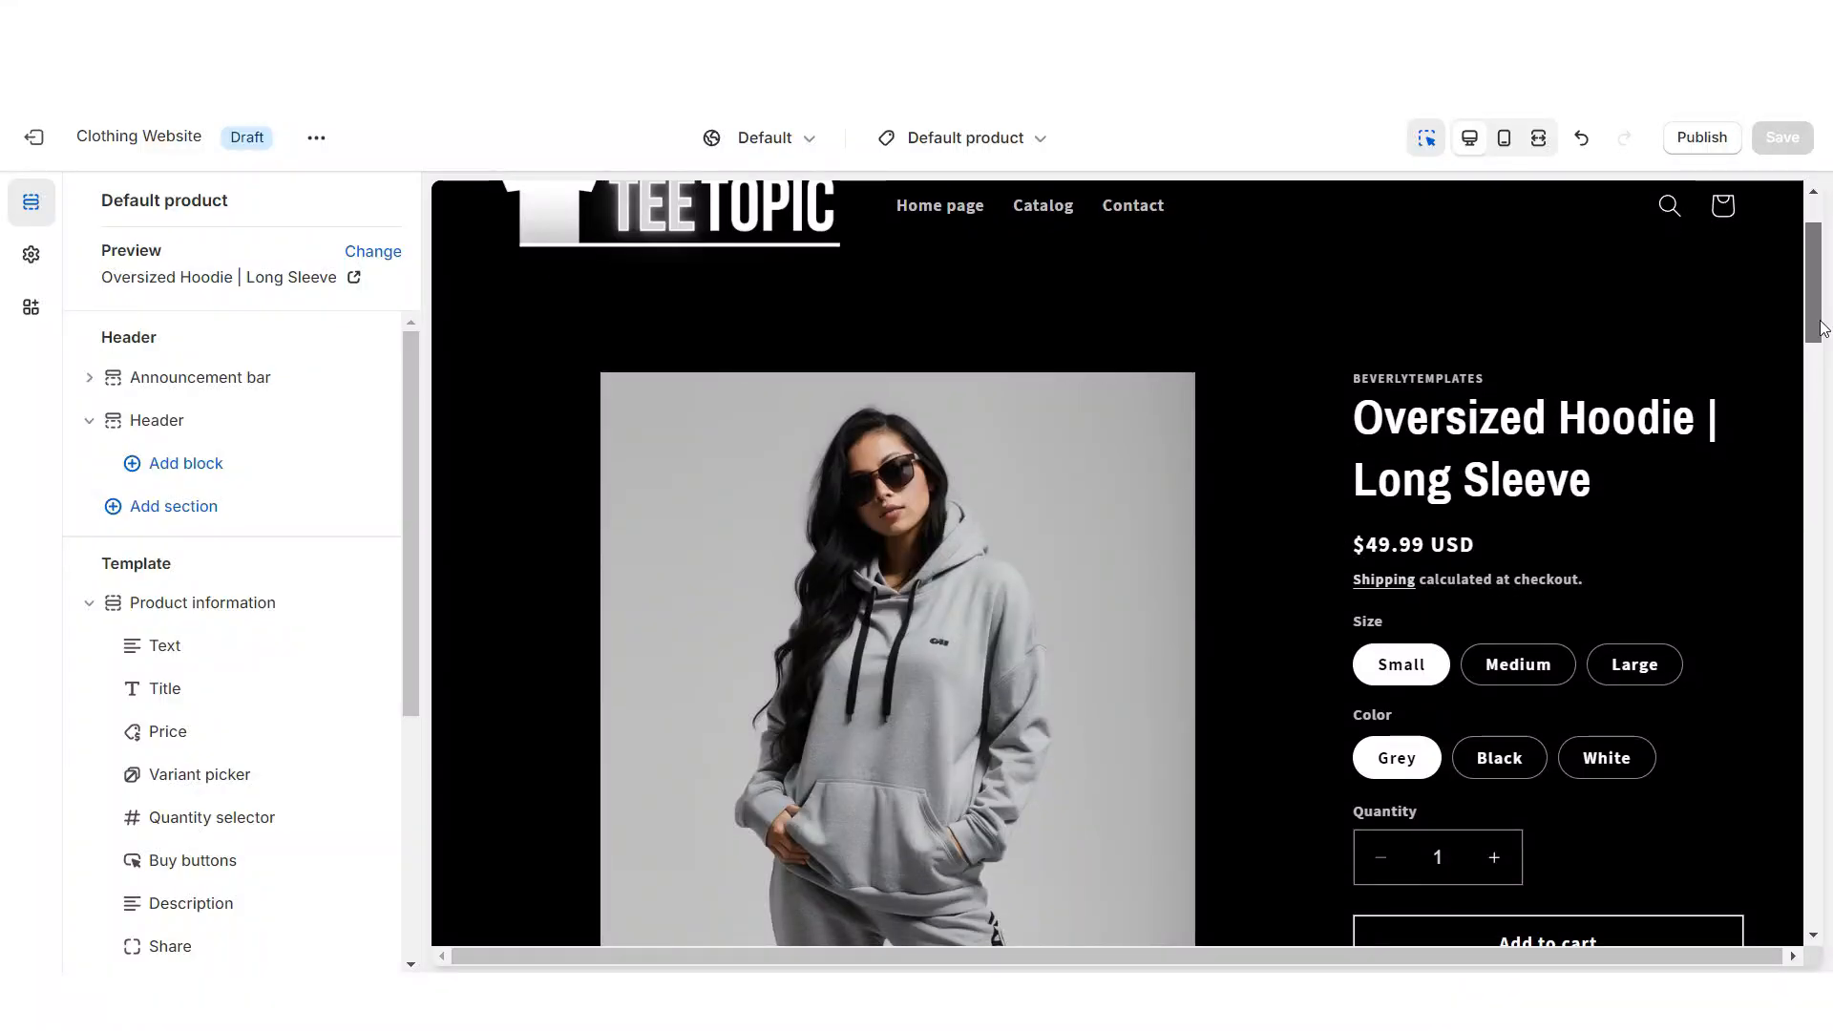
{"action": "left_click_drag", "start_coordinate": [1821, 316], "coordinate": [1829, 819]}
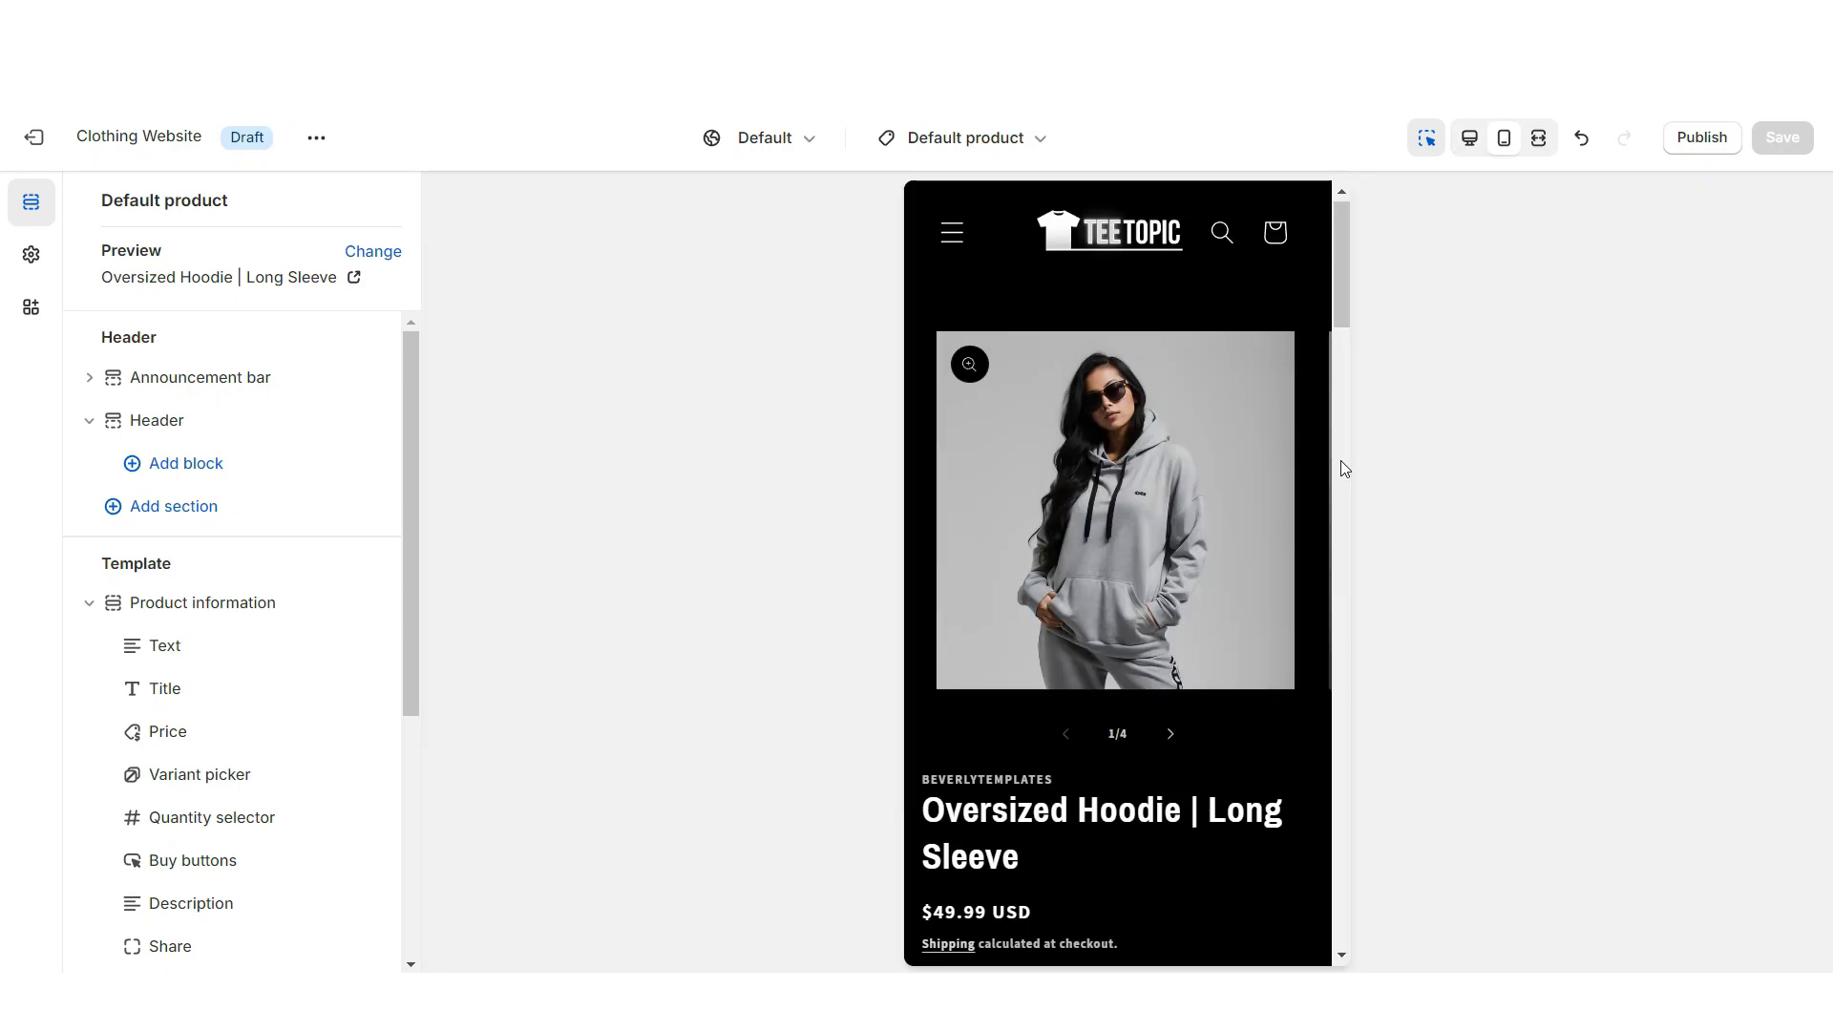
{"action": "scroll", "coordinate": [1341, 461], "scroll_direction": "down", "scroll_amount": 4}
{"action": "scroll", "coordinate": [1341, 461], "scroll_direction": "down", "scroll_amount": 10}
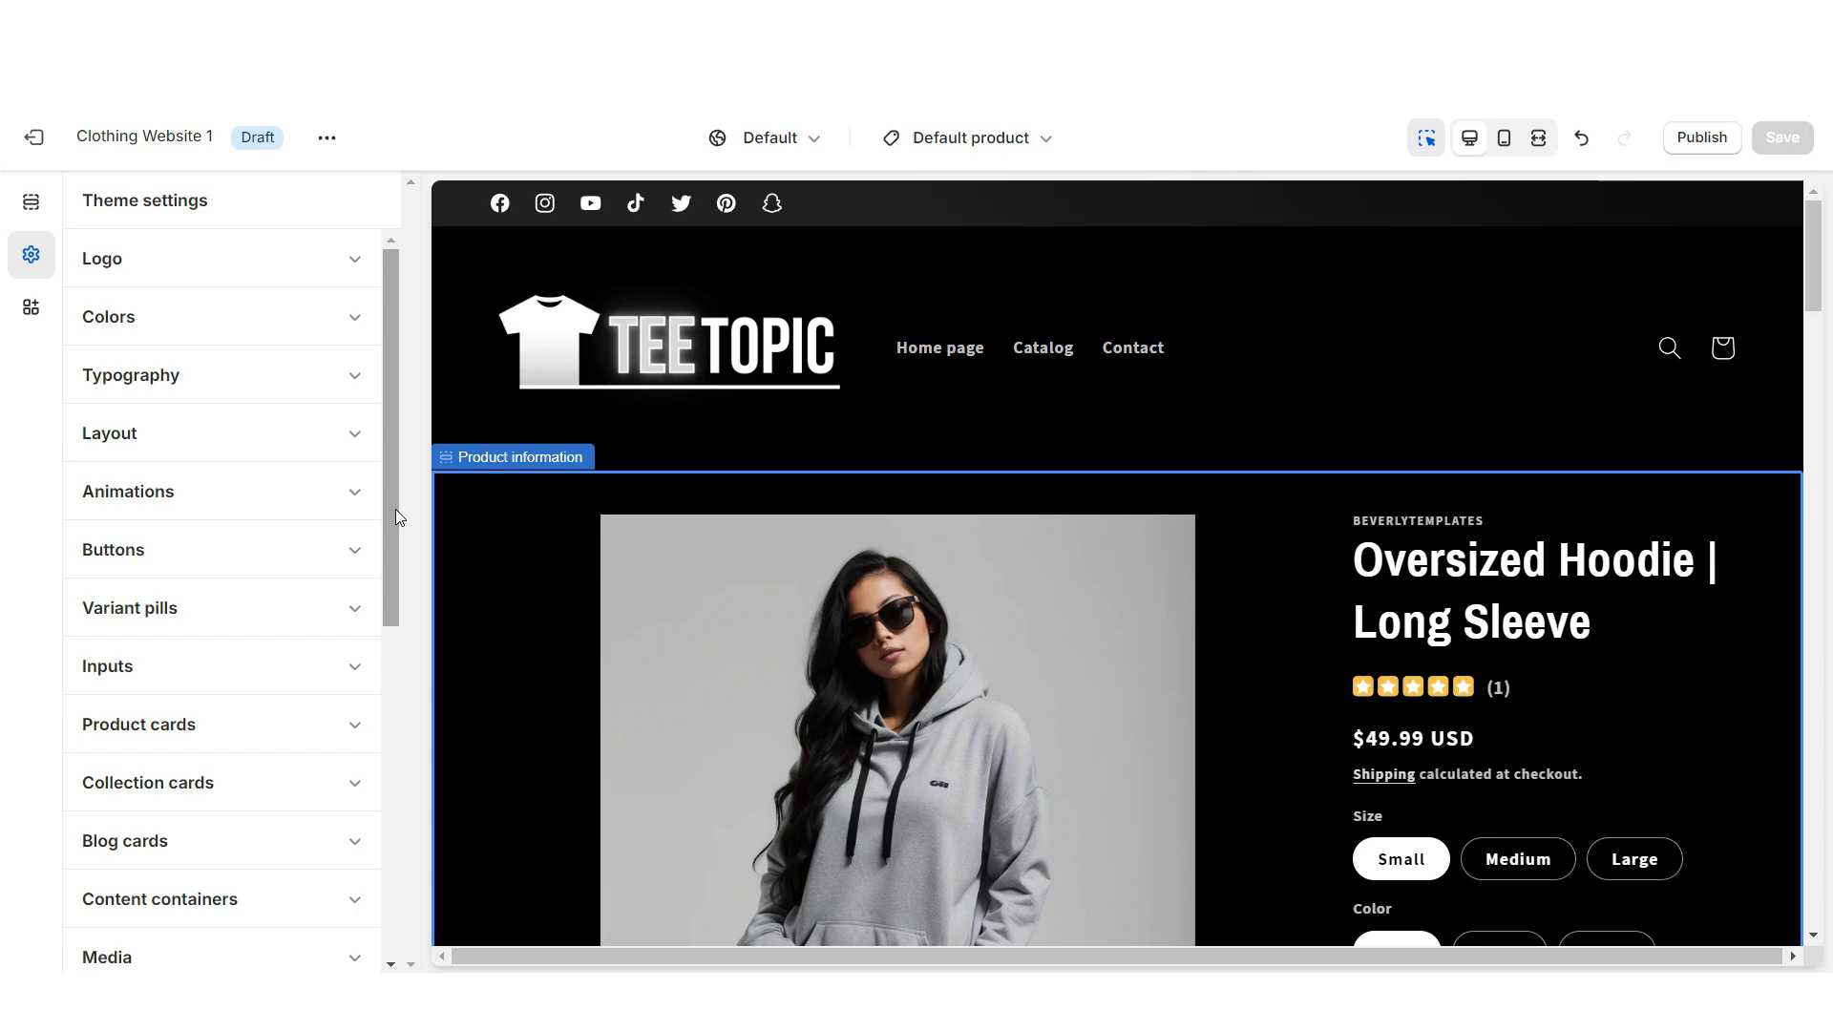
Open color Scheme 1 in the theme settings and examine its background, text and button color choices.
{"action": "left_click", "coordinate": [188, 321]}
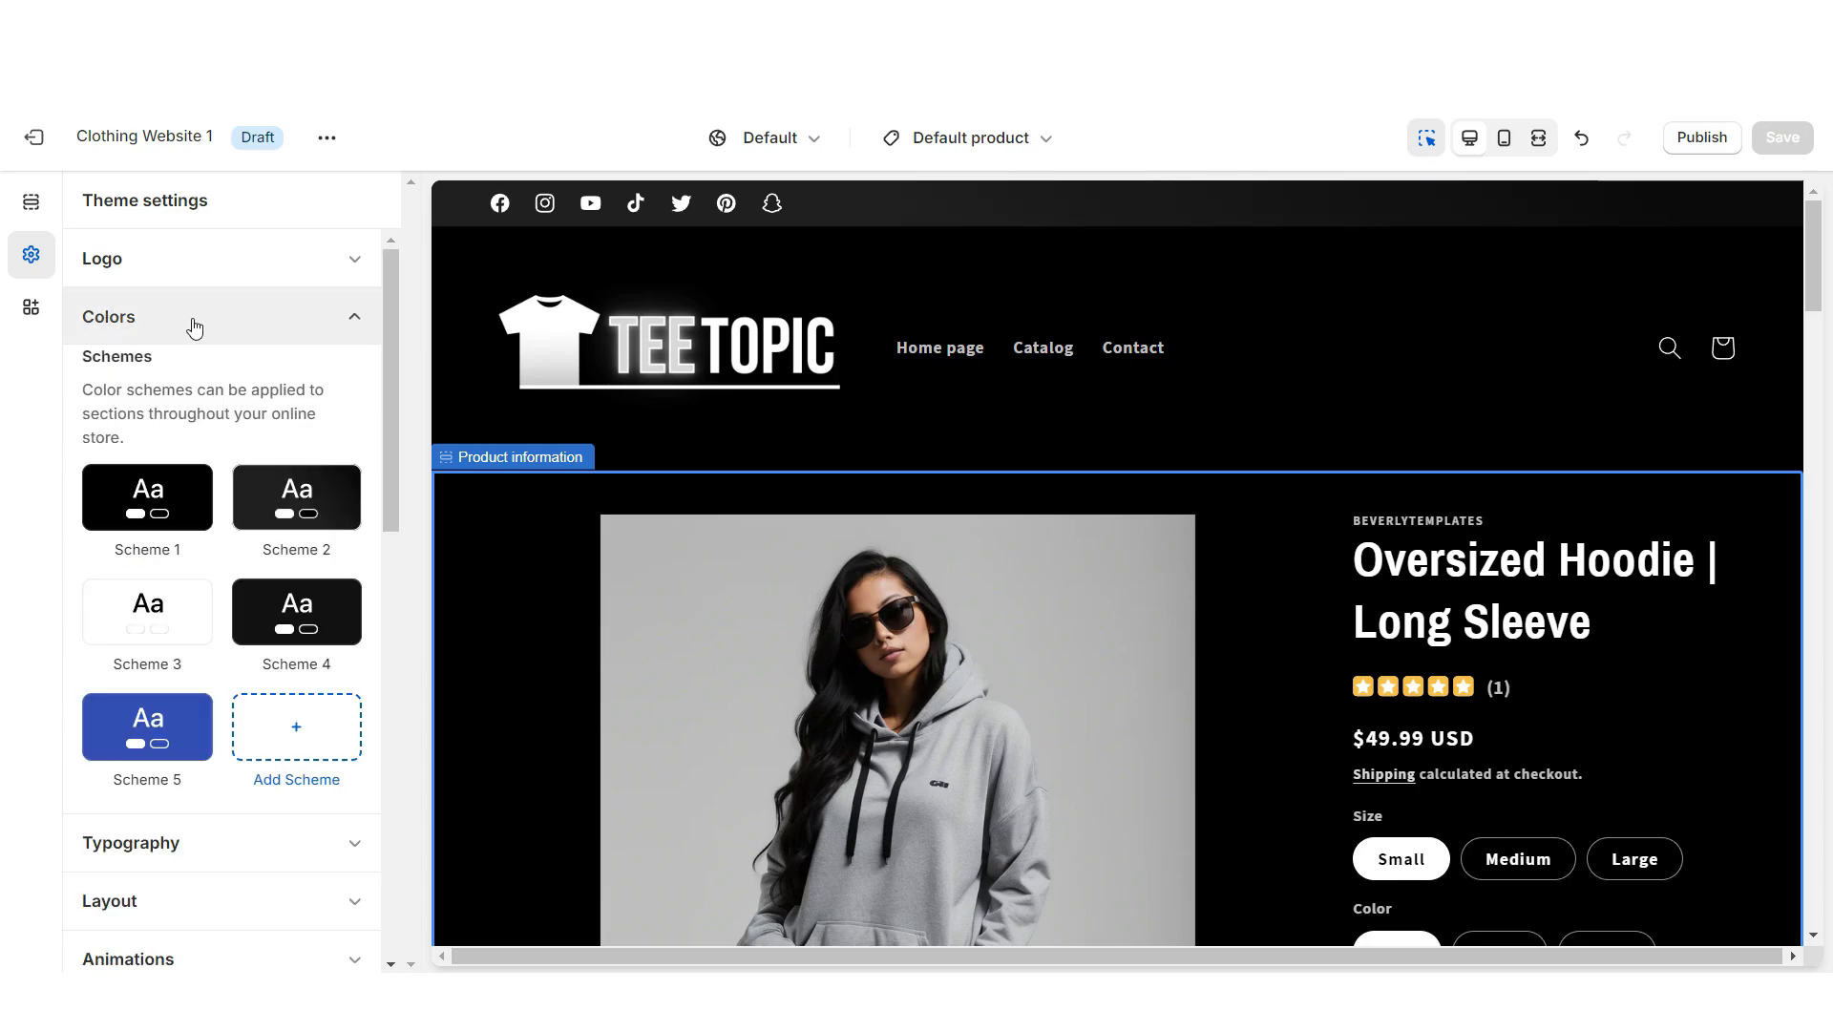
{"action": "left_click", "coordinate": [168, 469]}
{"action": "left_click", "coordinate": [234, 463]}
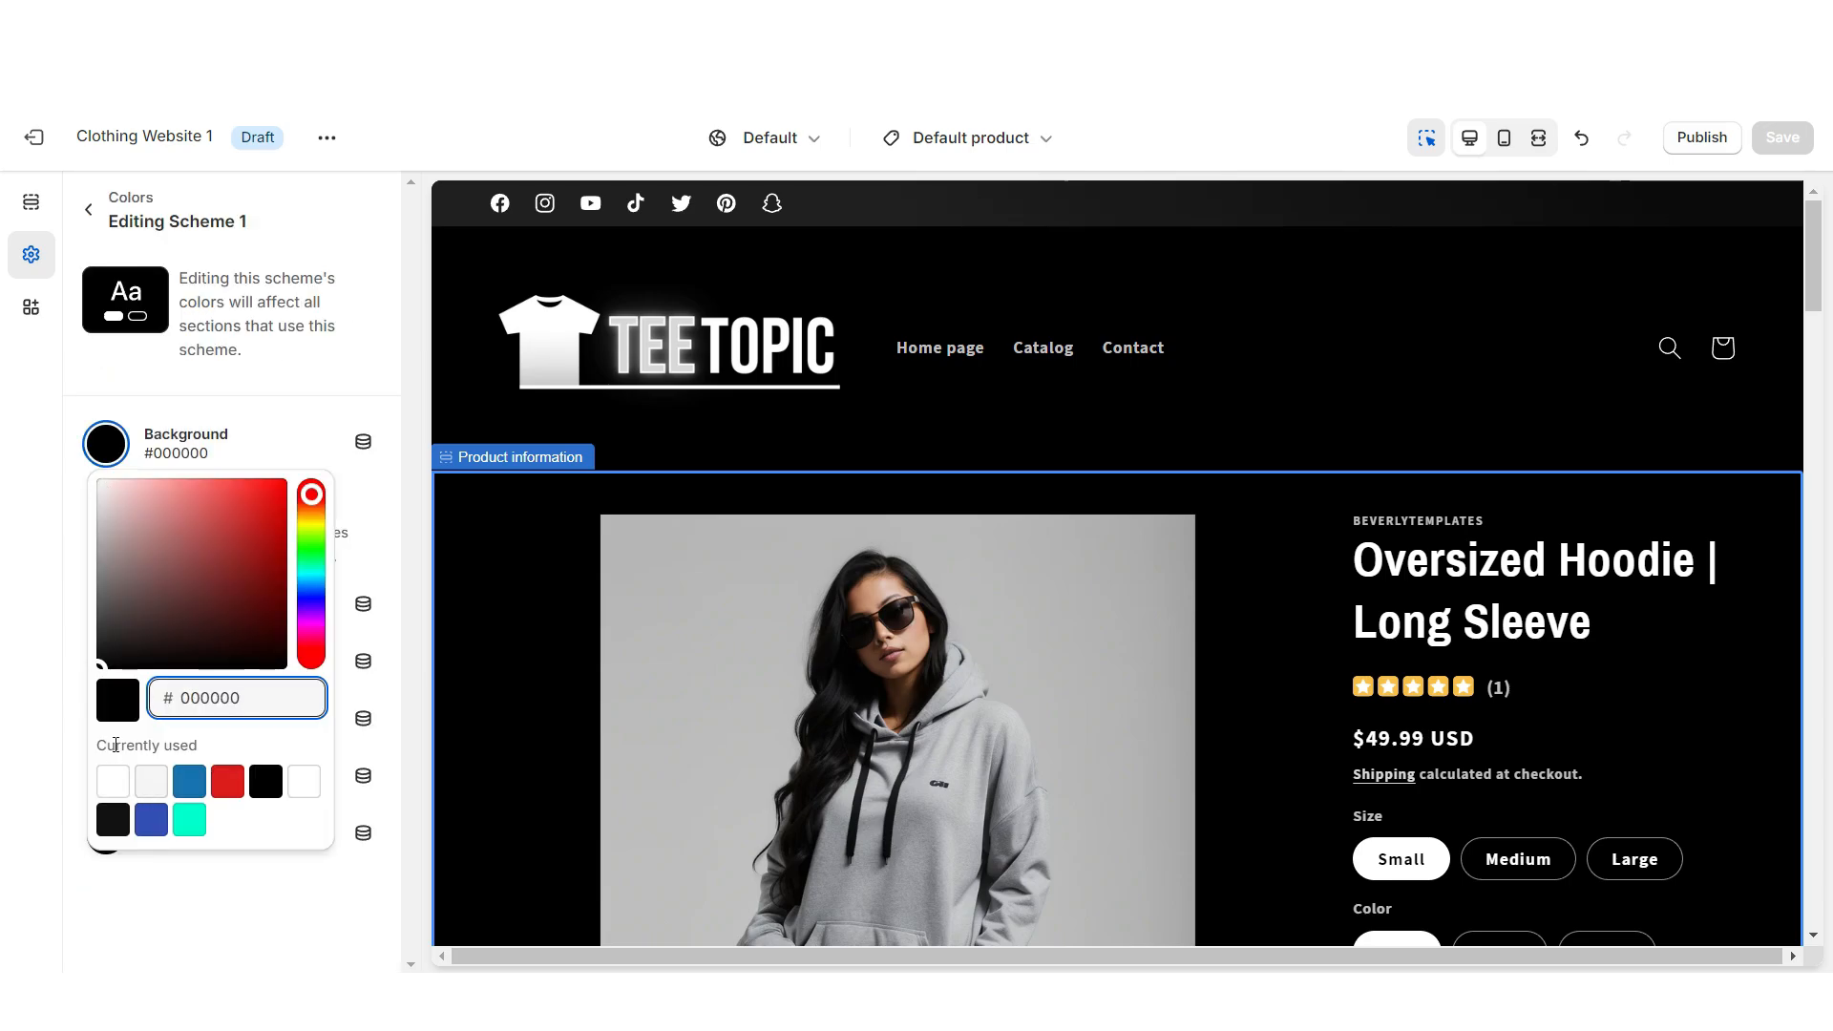
{"action": "left_click", "coordinate": [31, 680]}
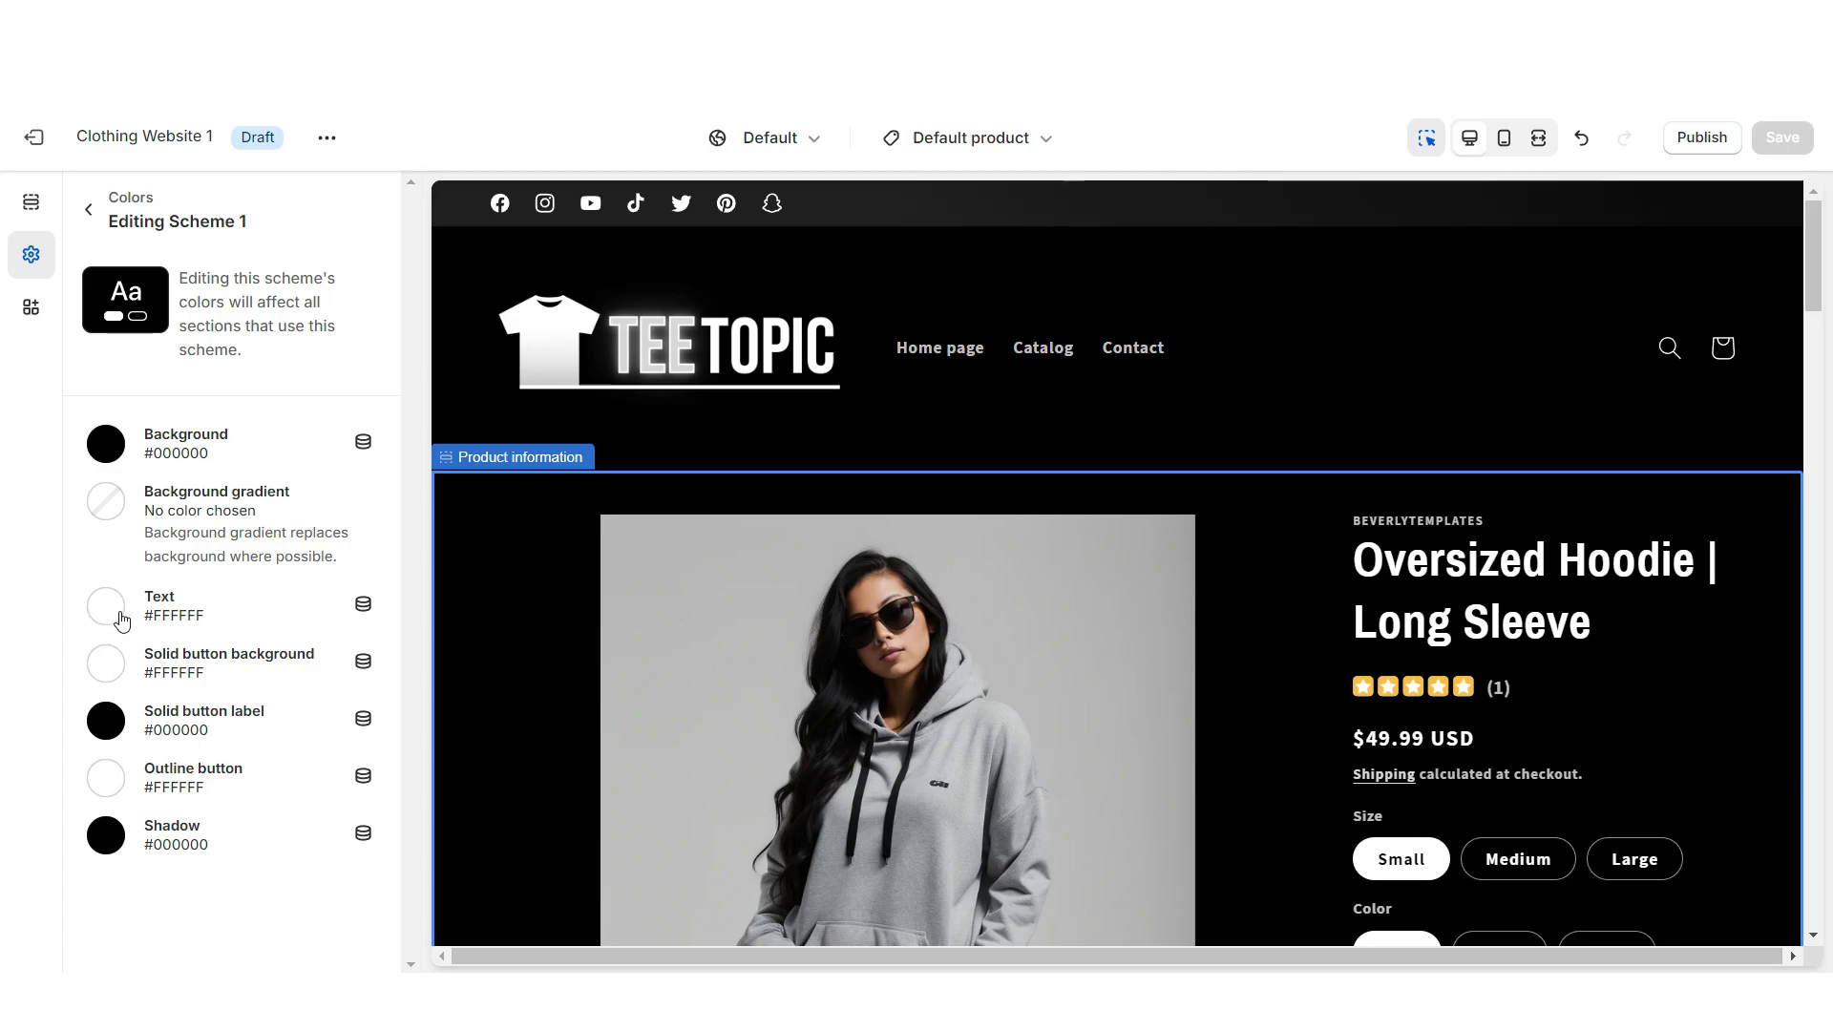
{"action": "left_click", "coordinate": [238, 663]}
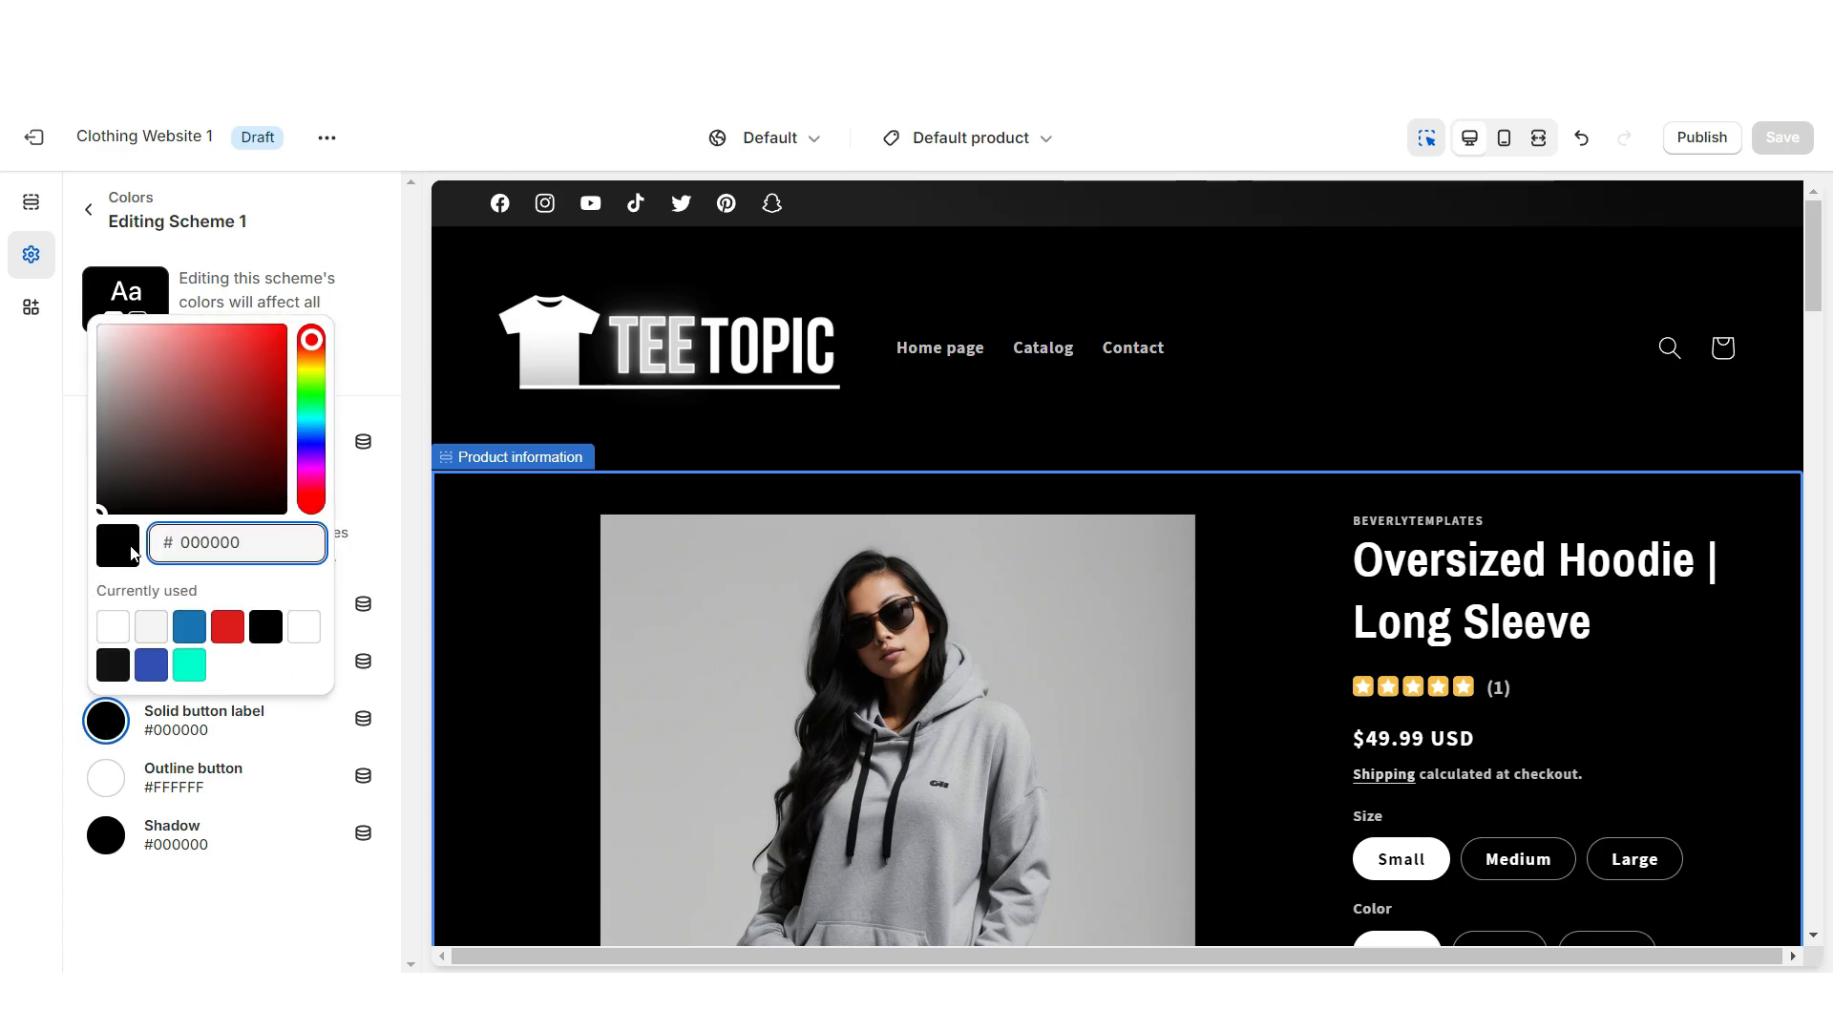
{"action": "left_click", "coordinate": [48, 784]}
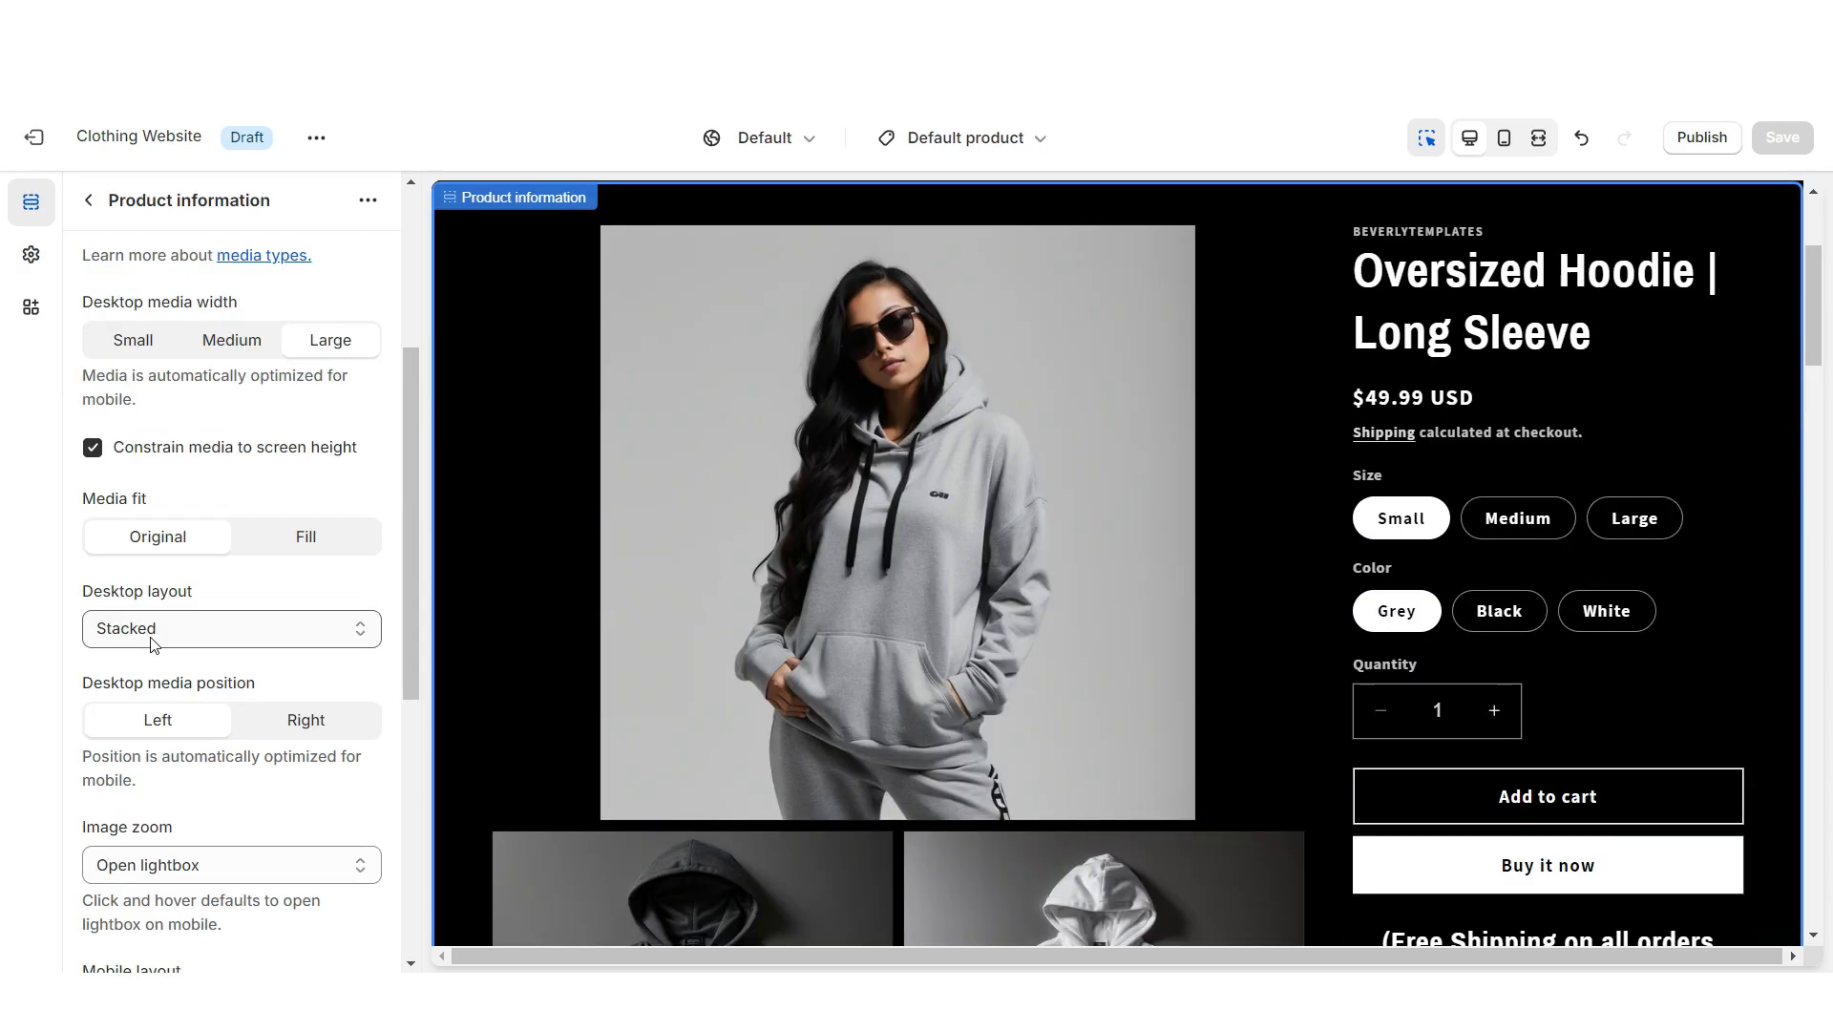
Set the product information section's desktop layout to Thumbnail carousel and try out the hoodie photo thumbnails.
{"action": "left_click", "coordinate": [153, 644]}
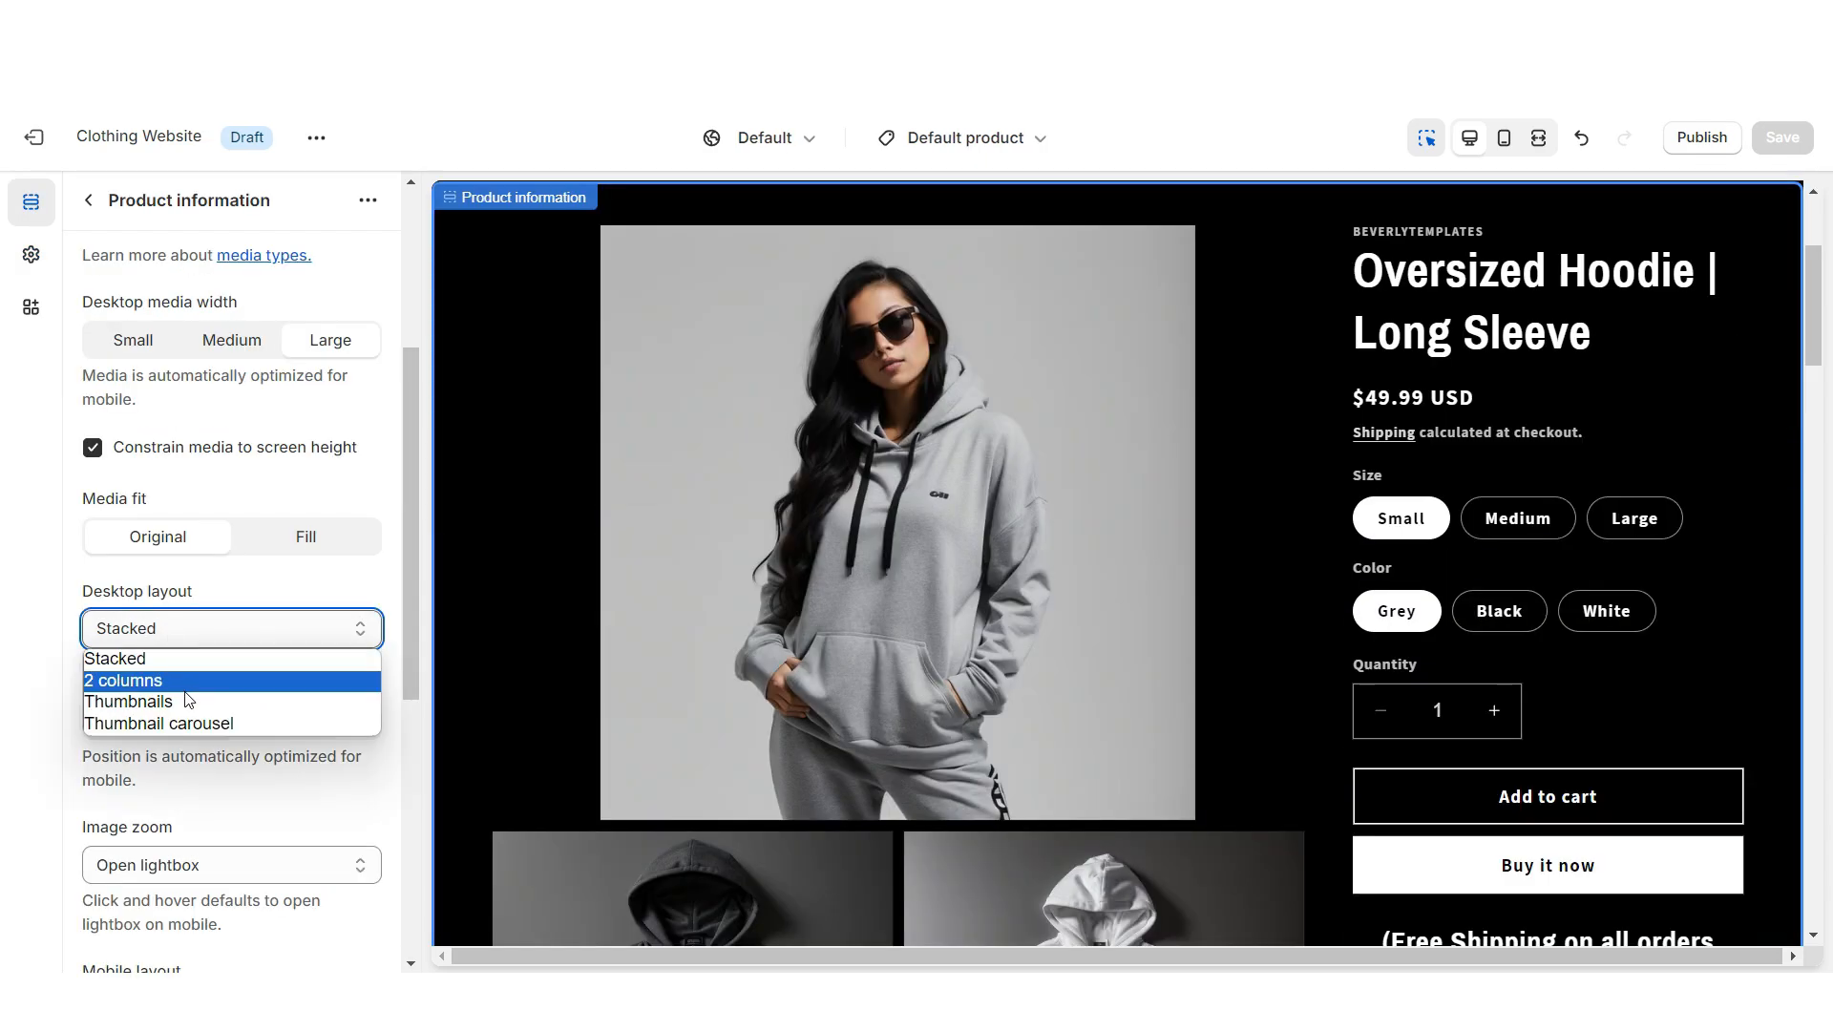
{"action": "left_click", "coordinate": [181, 720]}
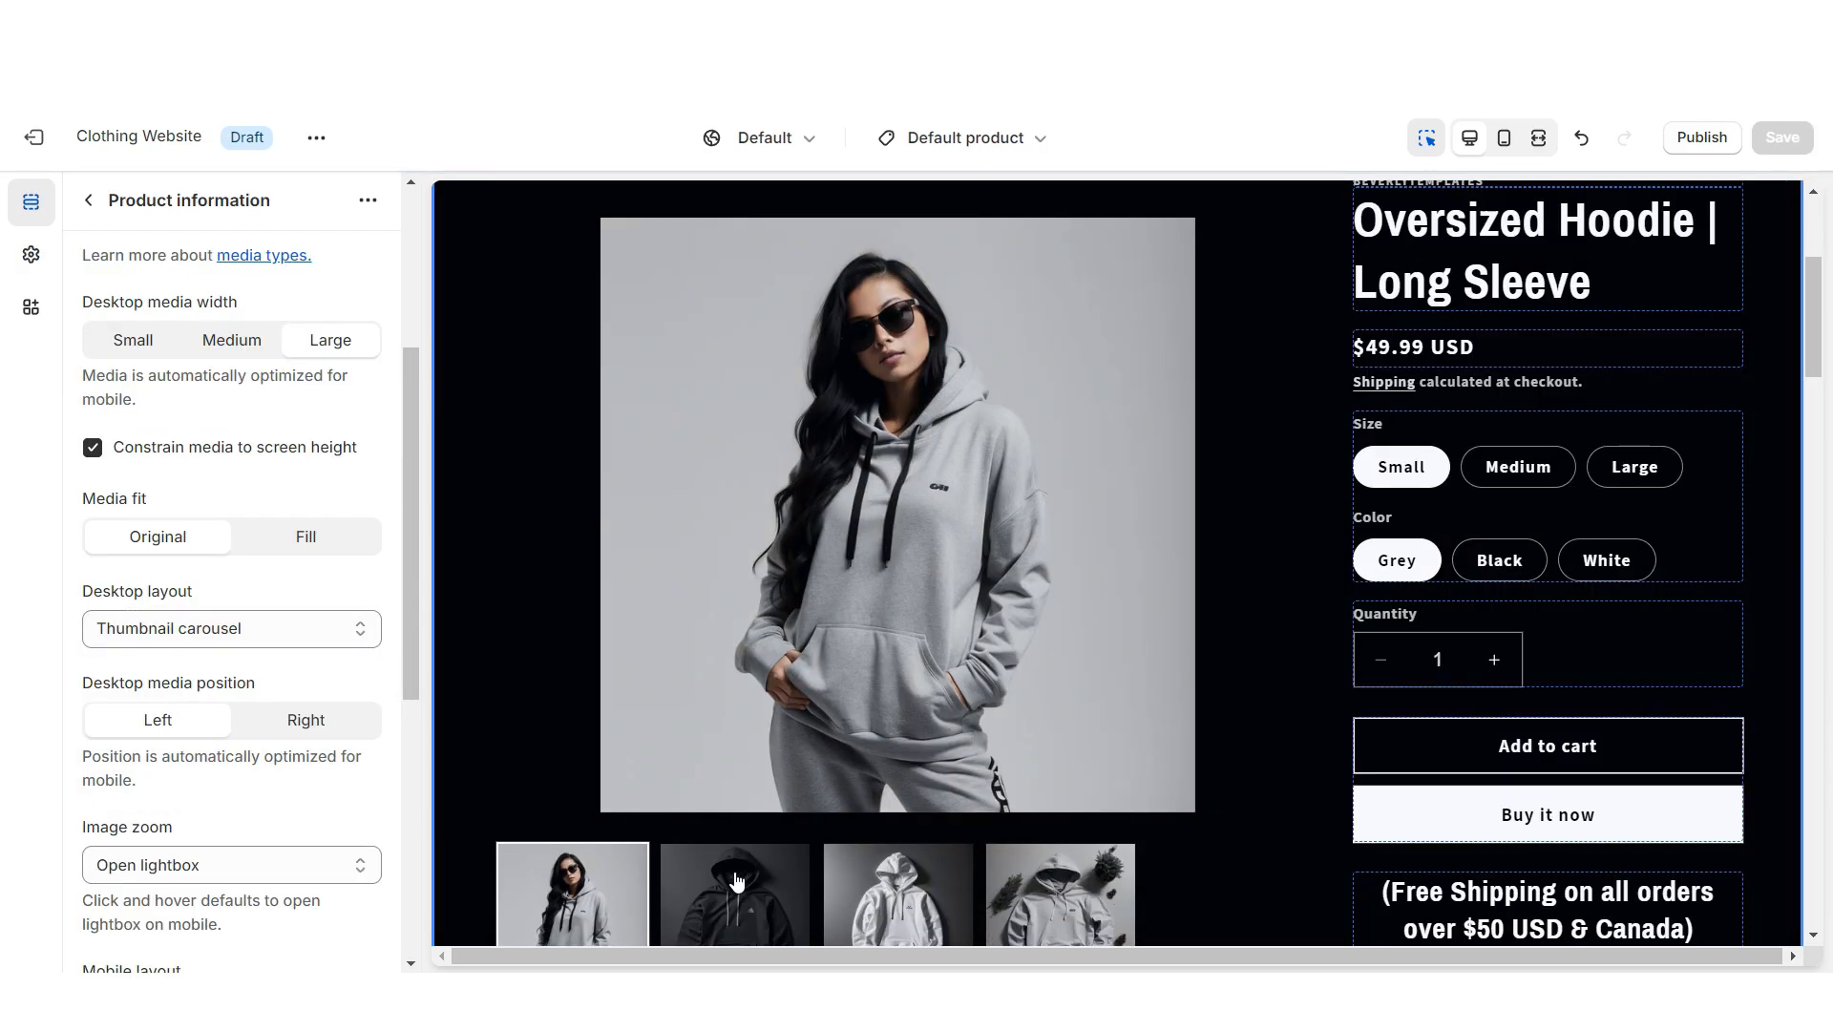
{"action": "left_click", "coordinate": [737, 882]}
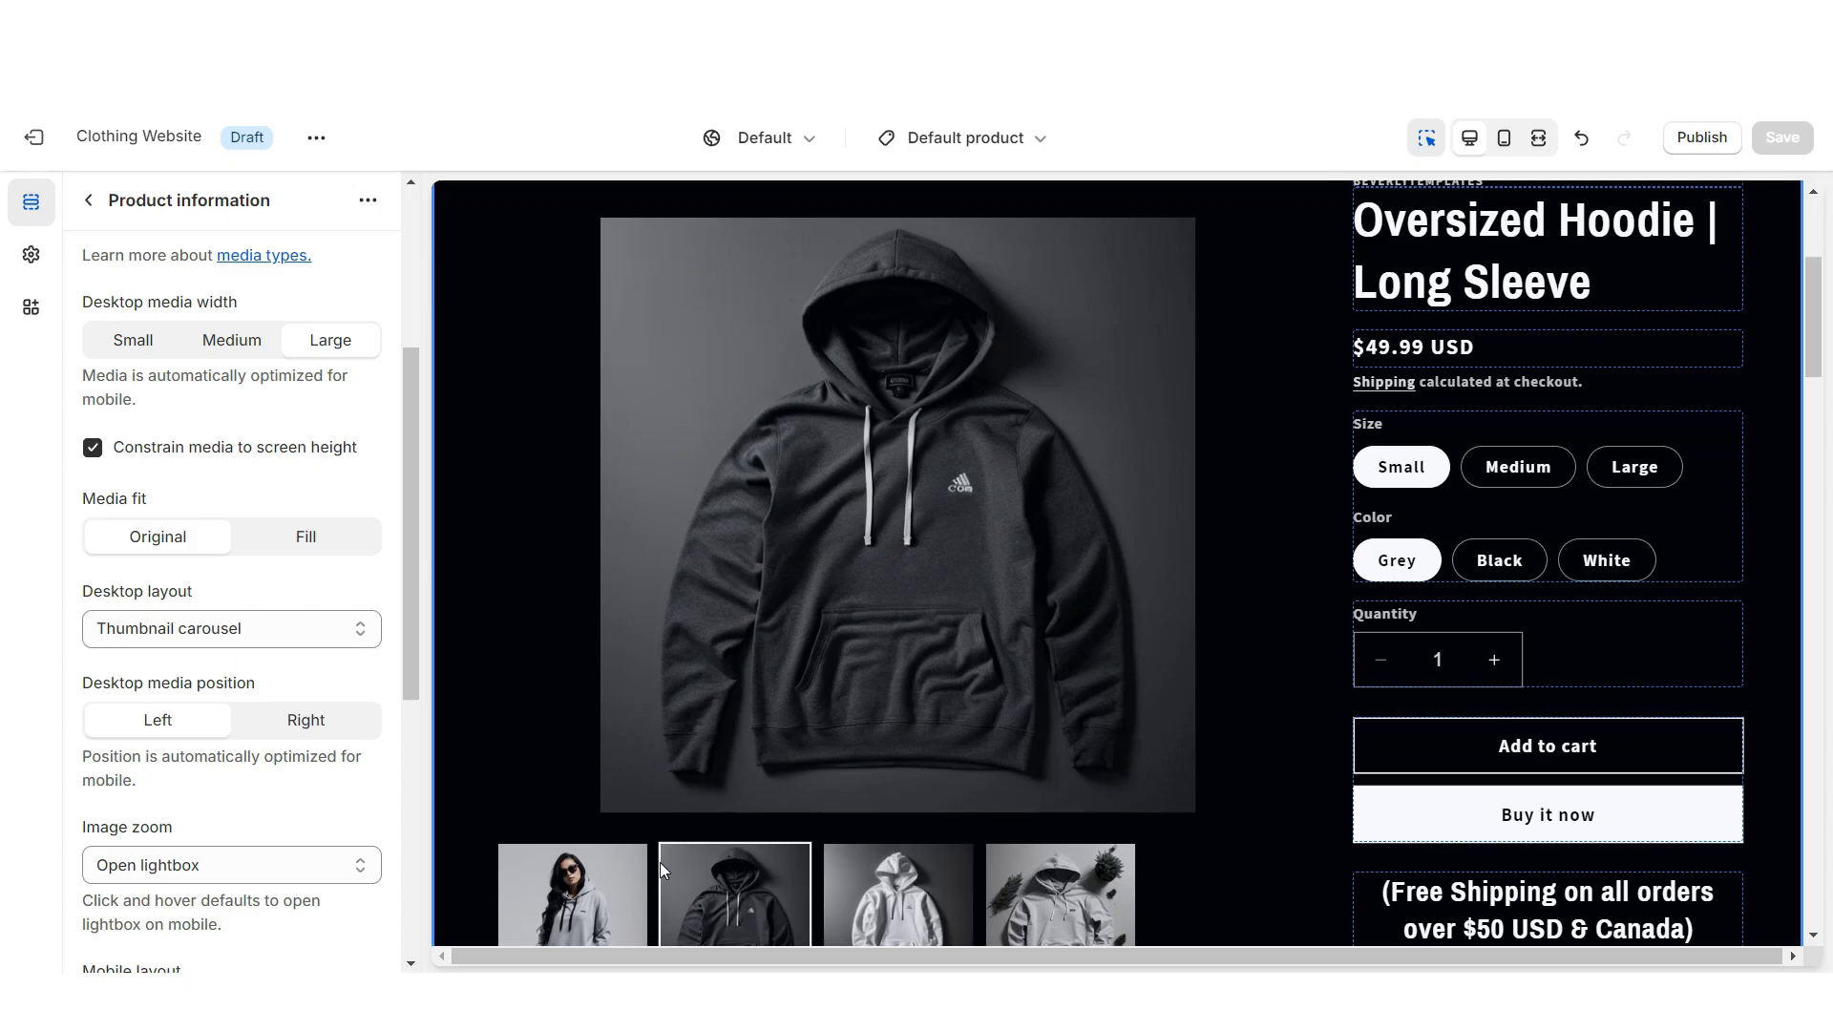
{"action": "left_click", "coordinate": [840, 903]}
{"action": "left_click", "coordinate": [1071, 880]}
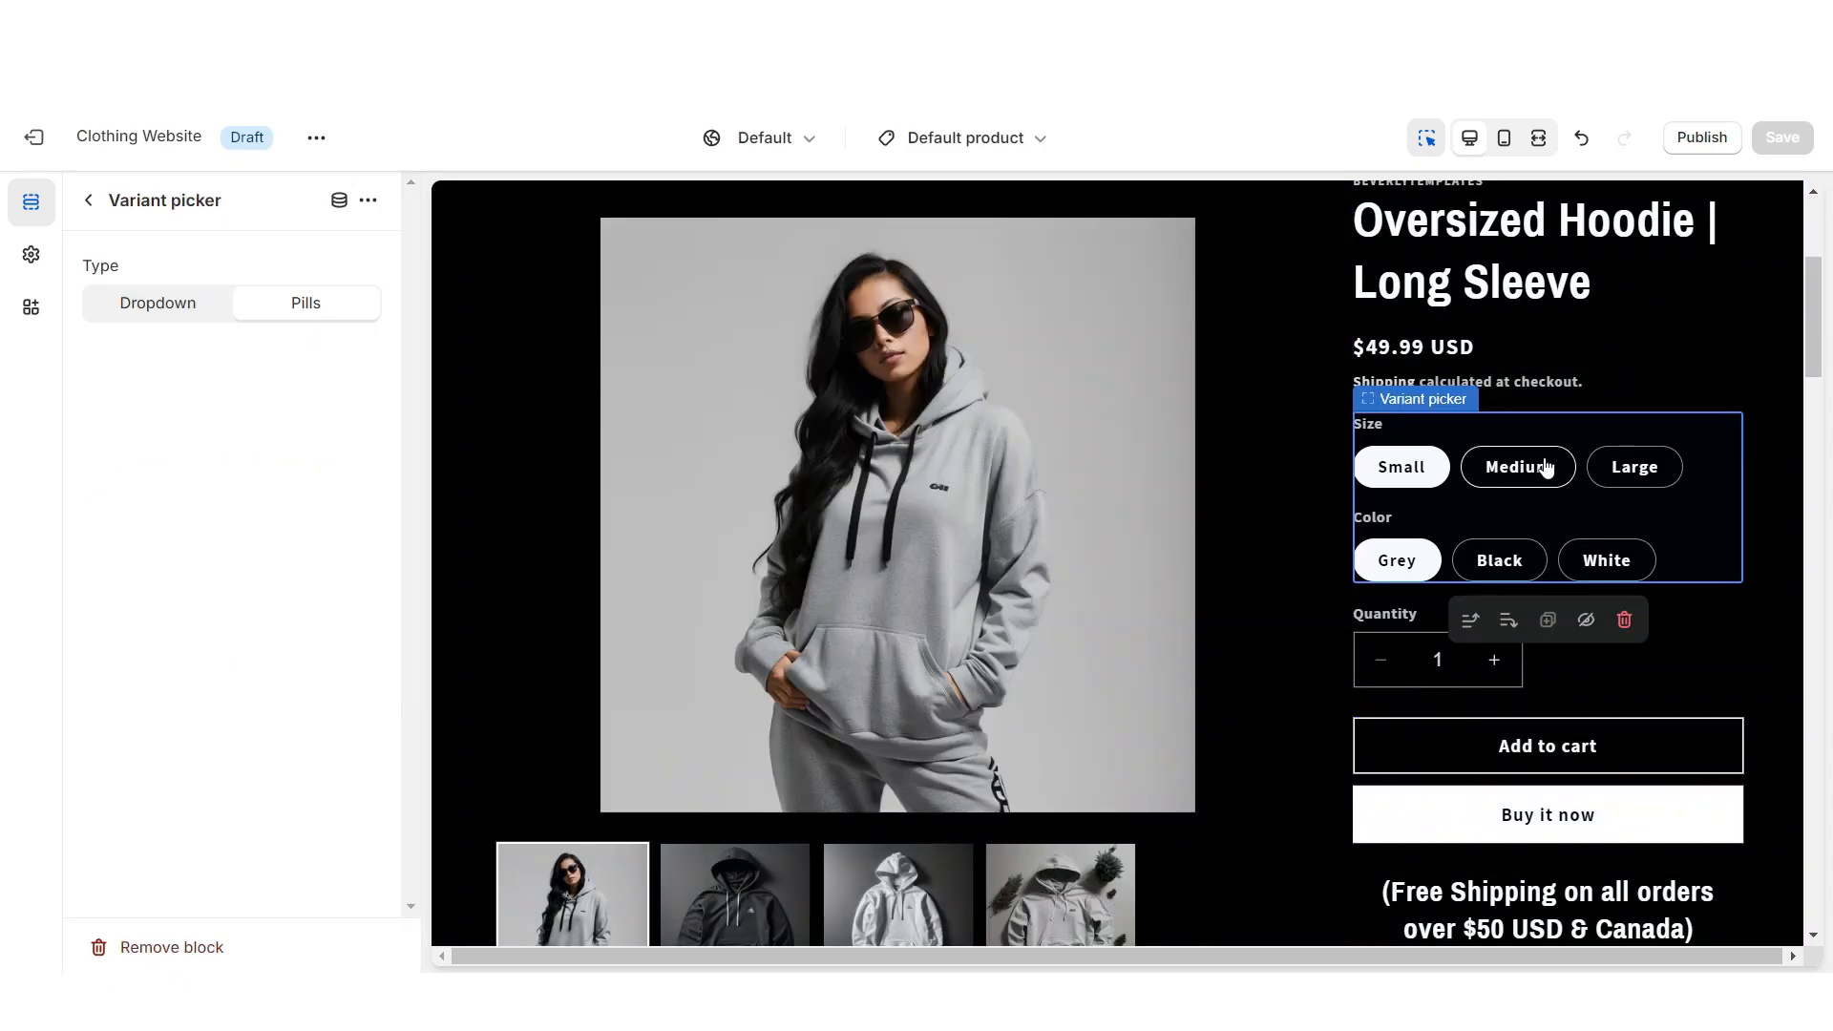
Test the Medium size and Black color choices, and review the product page in the mobile preview.
{"action": "left_click", "coordinate": [1545, 468]}
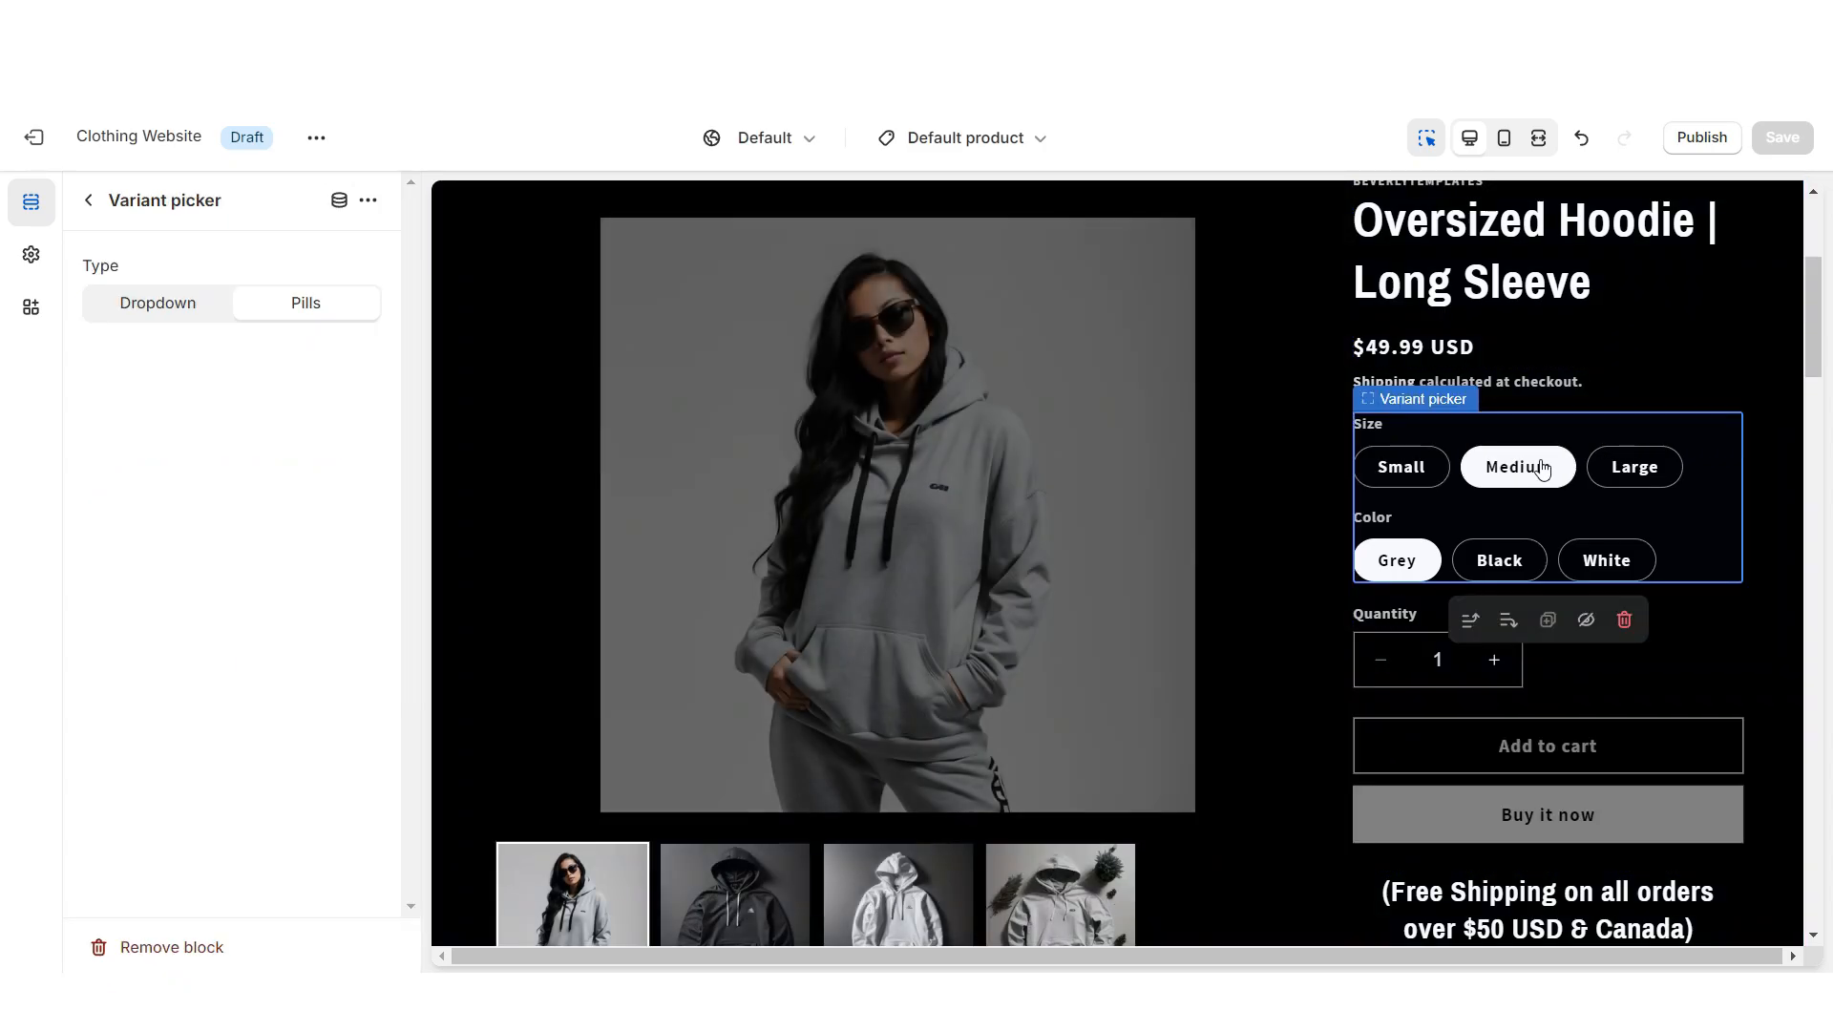
{"action": "left_click", "coordinate": [1507, 565]}
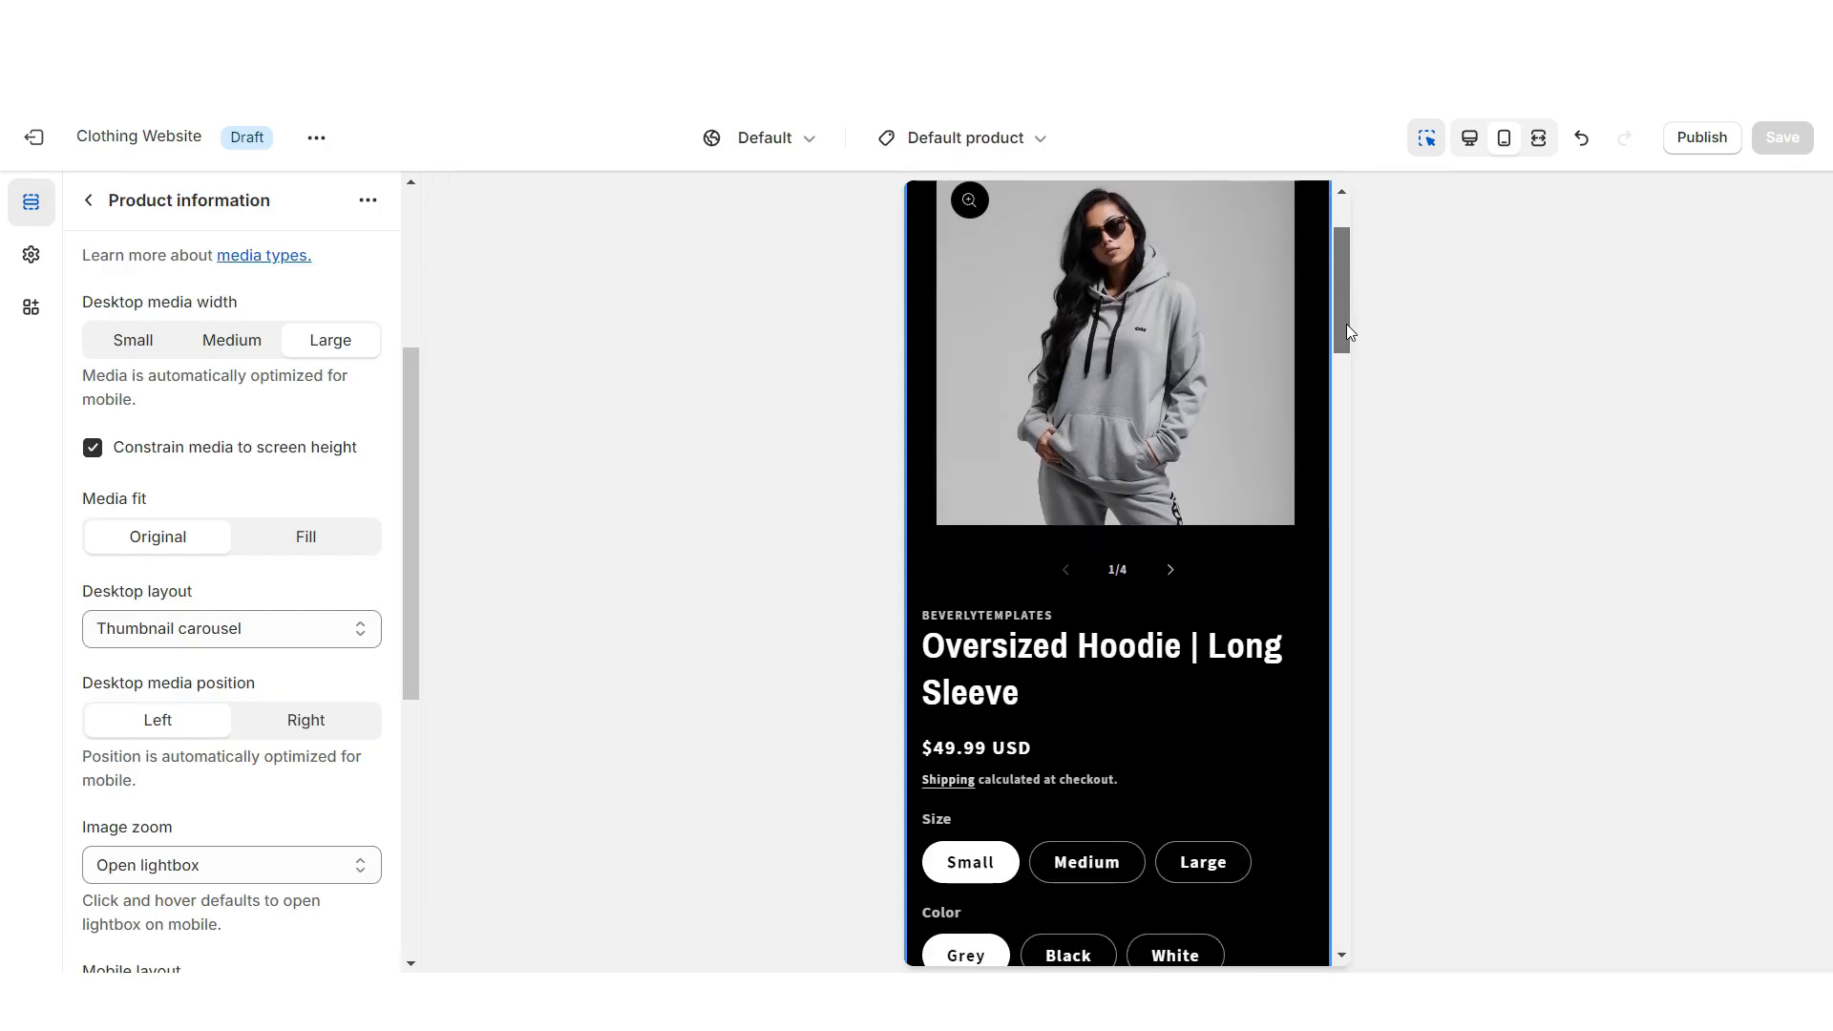
{"action": "left_click_drag", "start_coordinate": [1346, 324], "coordinate": [1373, 764]}
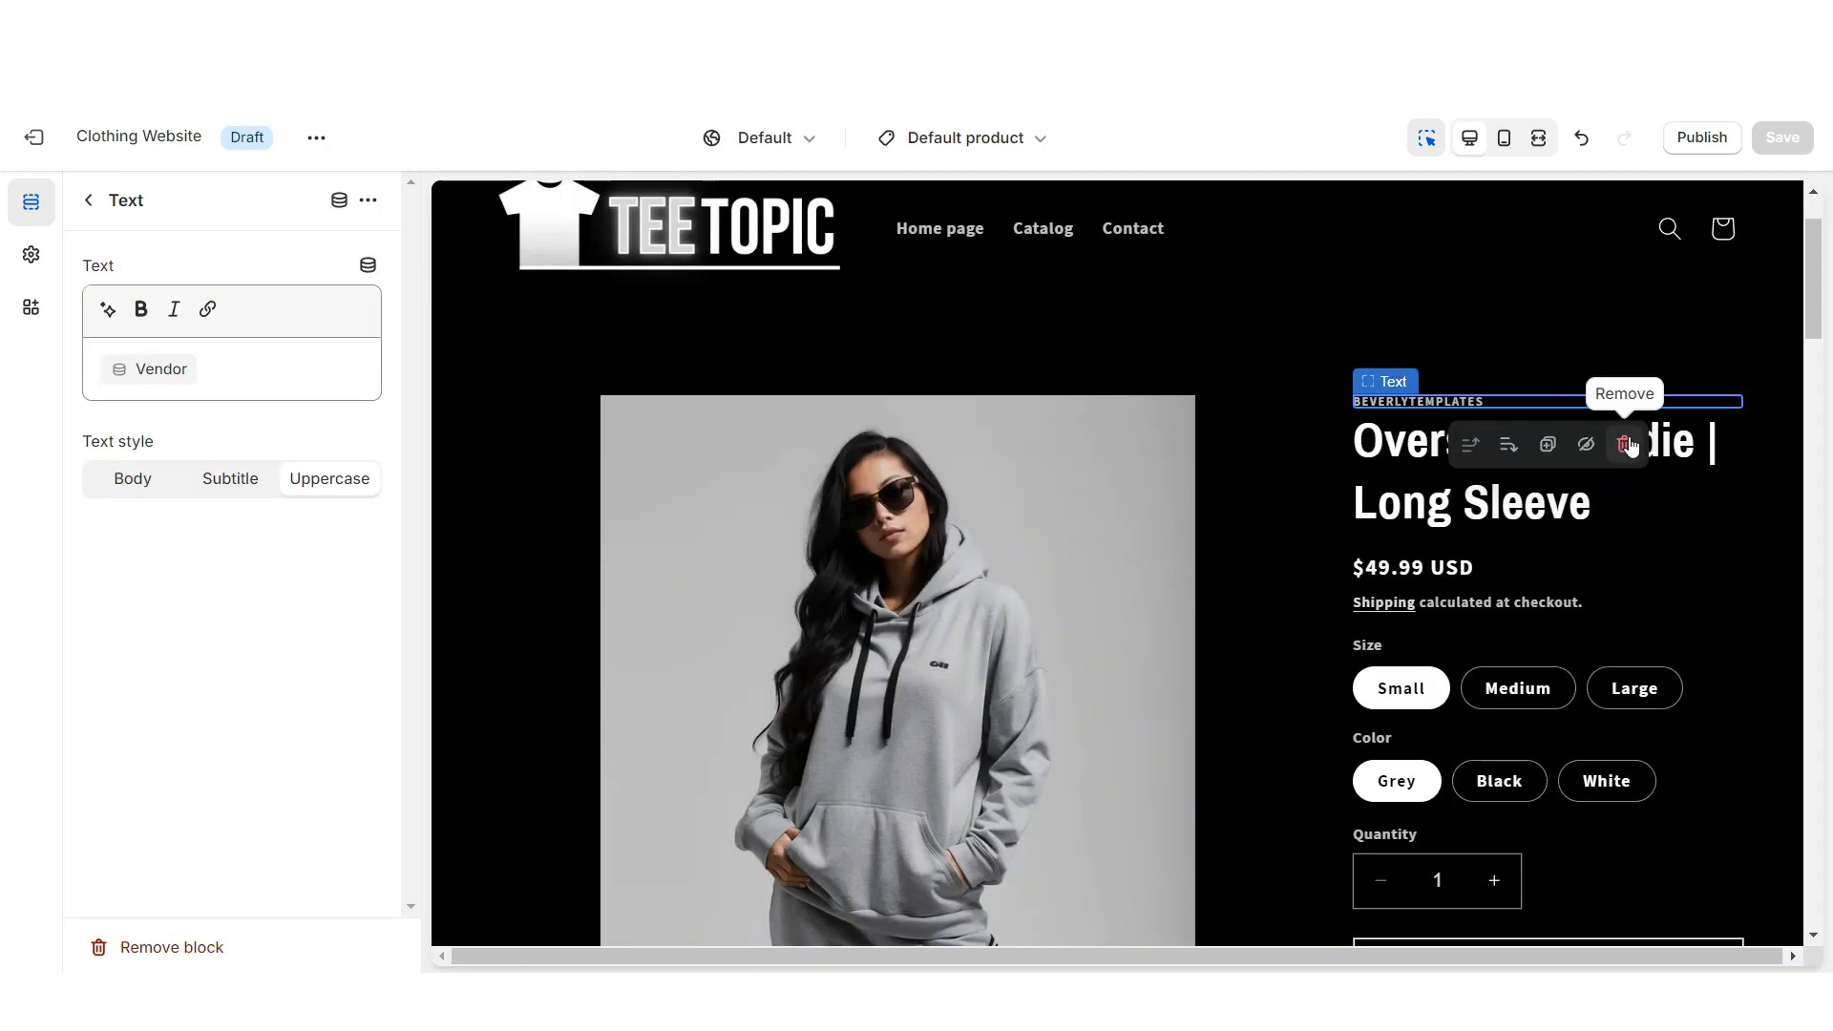
Try removing the vendor text block above the product title, and undo the removal.
{"action": "left_click", "coordinate": [1625, 445]}
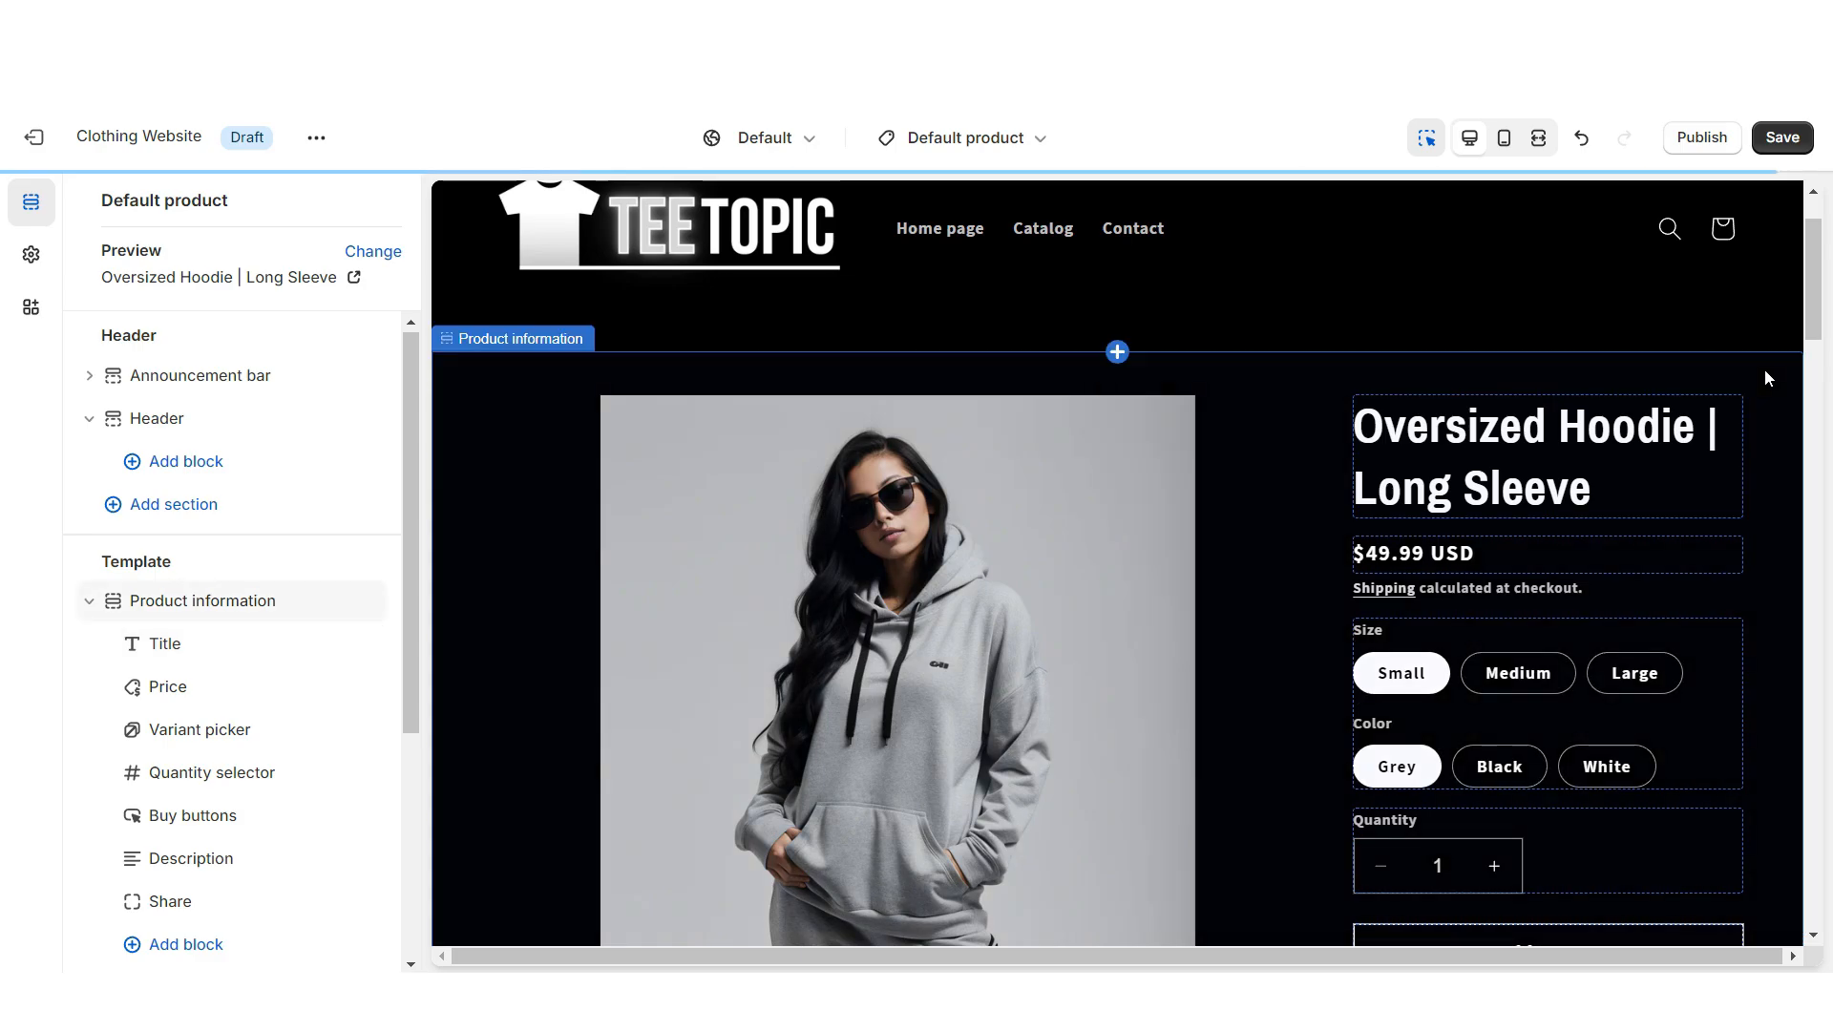
{"action": "key", "text": "ctrl+z"}
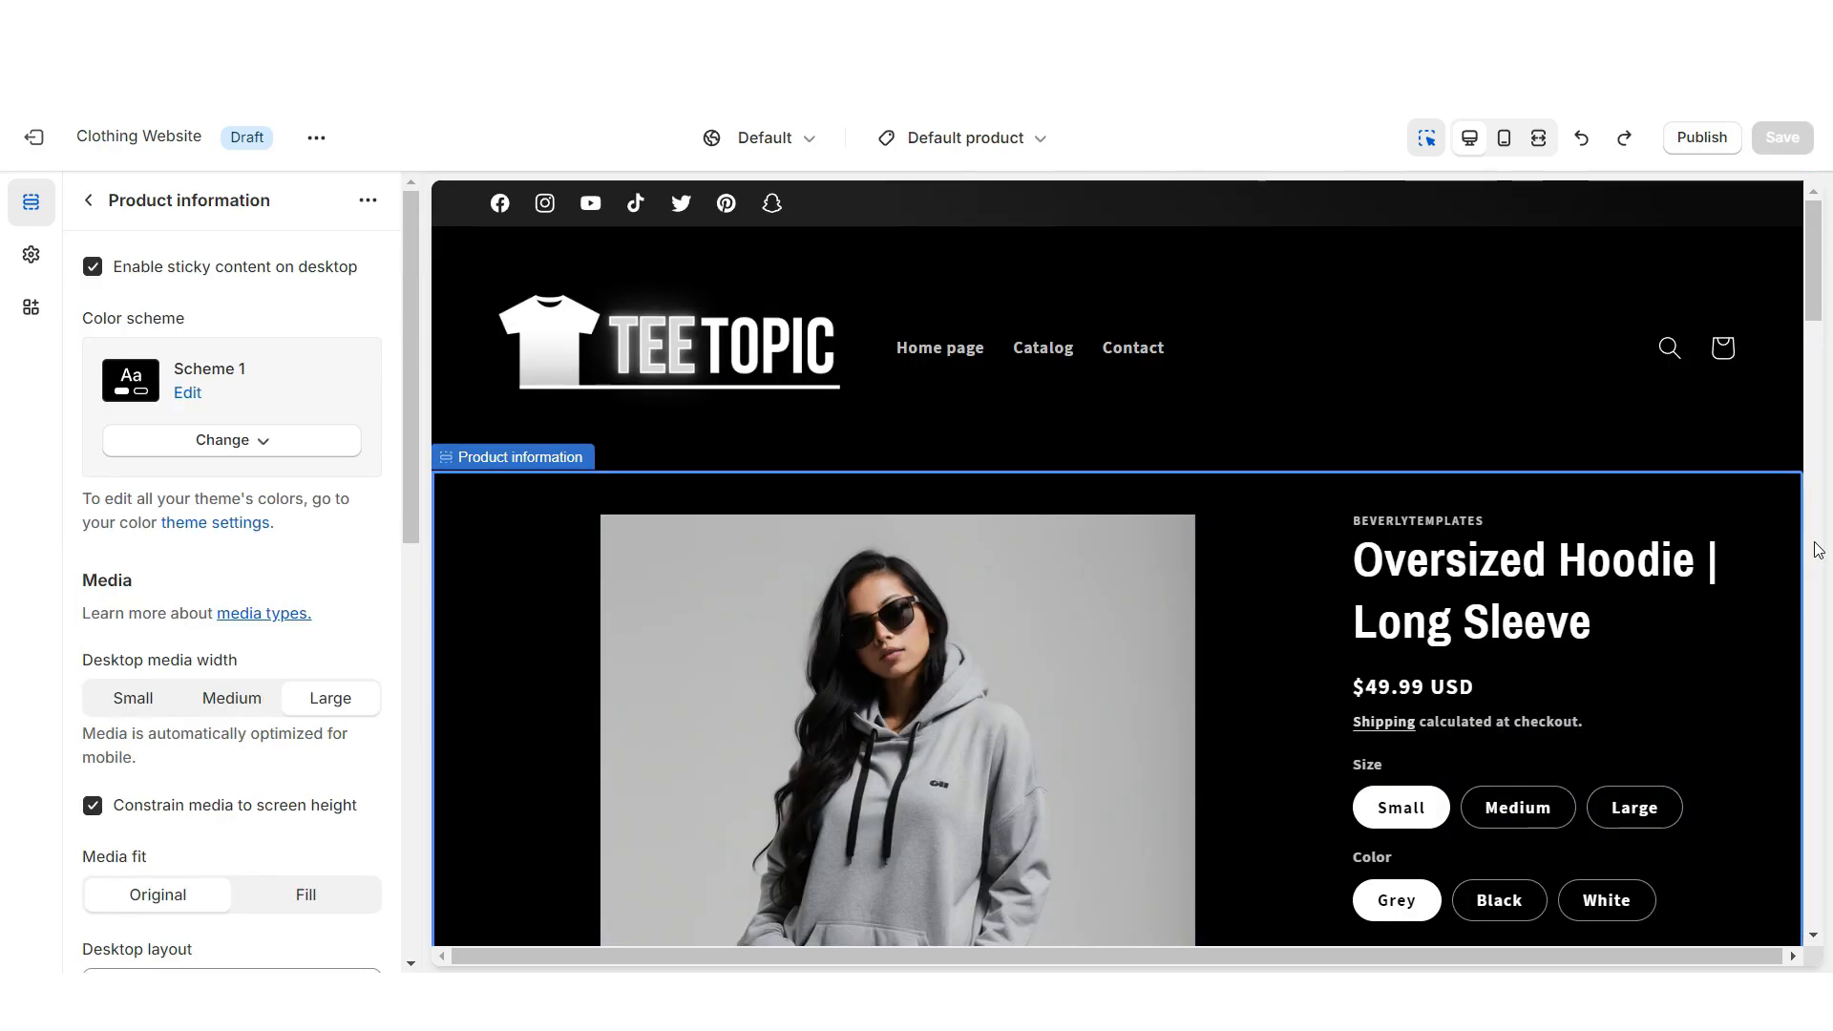
Go to the Shopify App Store, search for "reviews", and open the Air: Product Reviews app & UGC listing.
{"action": "left_click", "coordinate": [618, 139]}
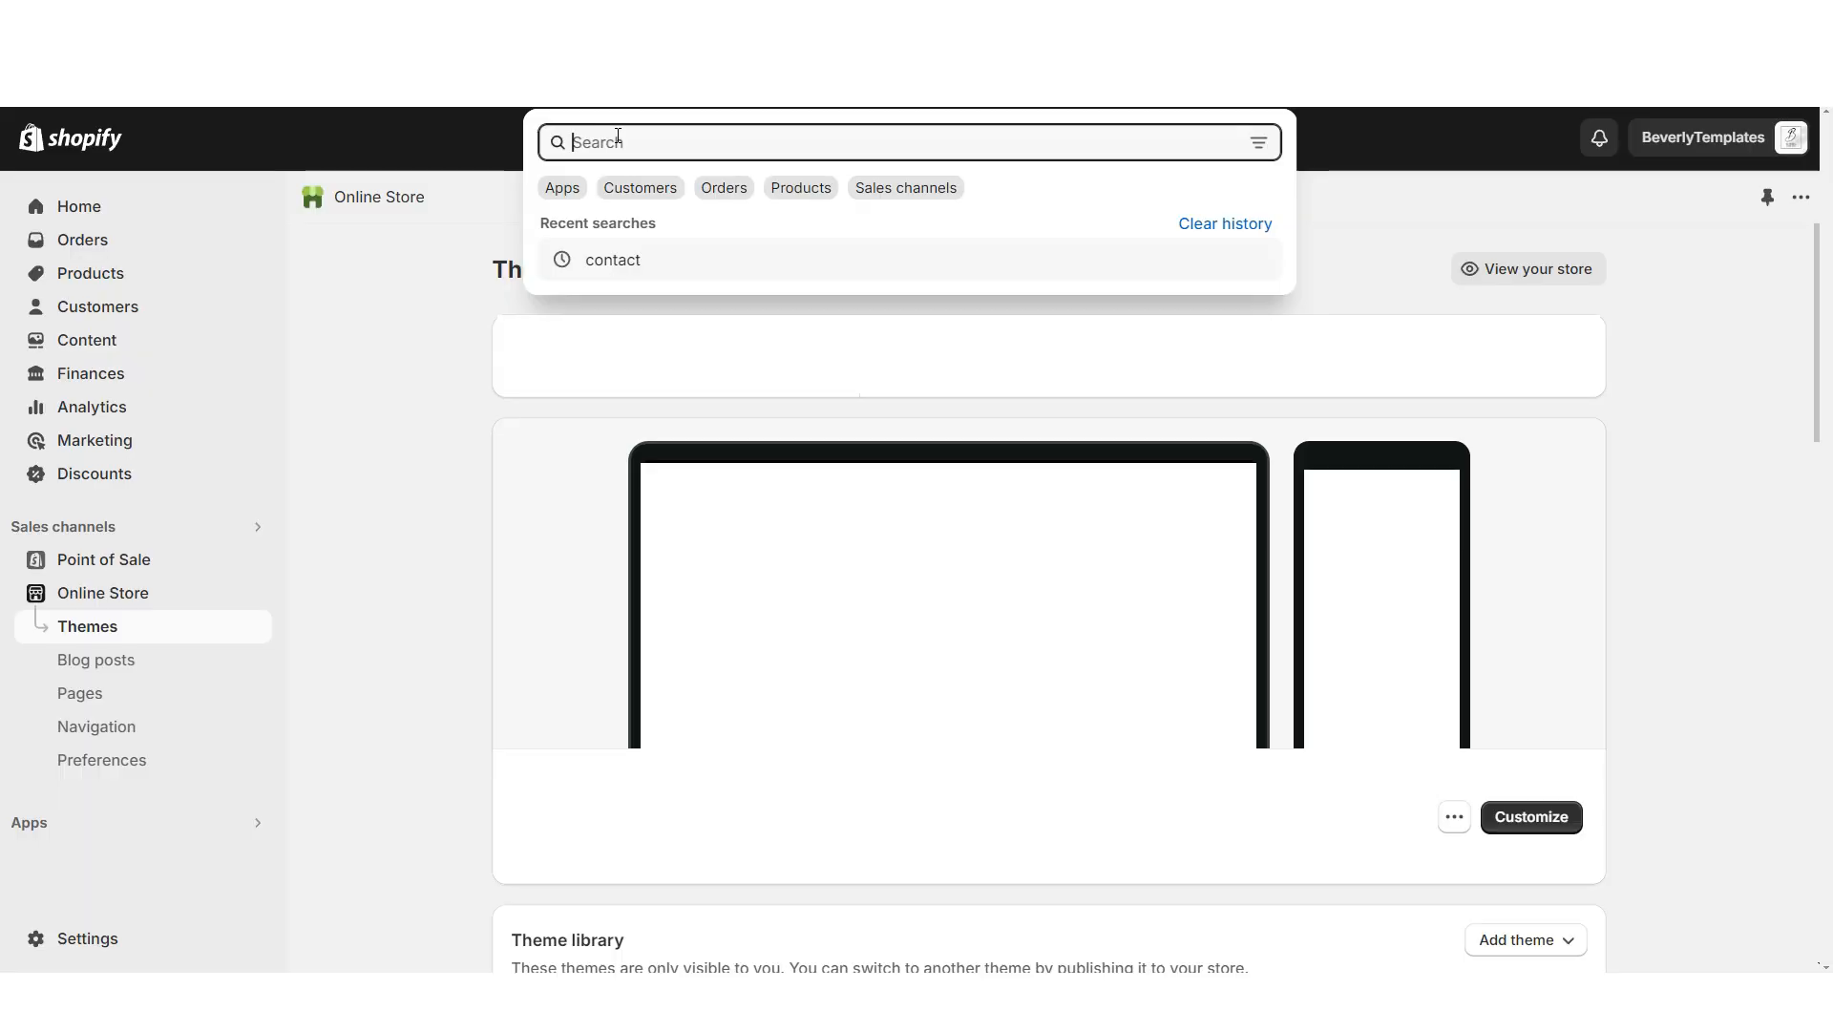
{"action": "left_click", "coordinate": [563, 189]}
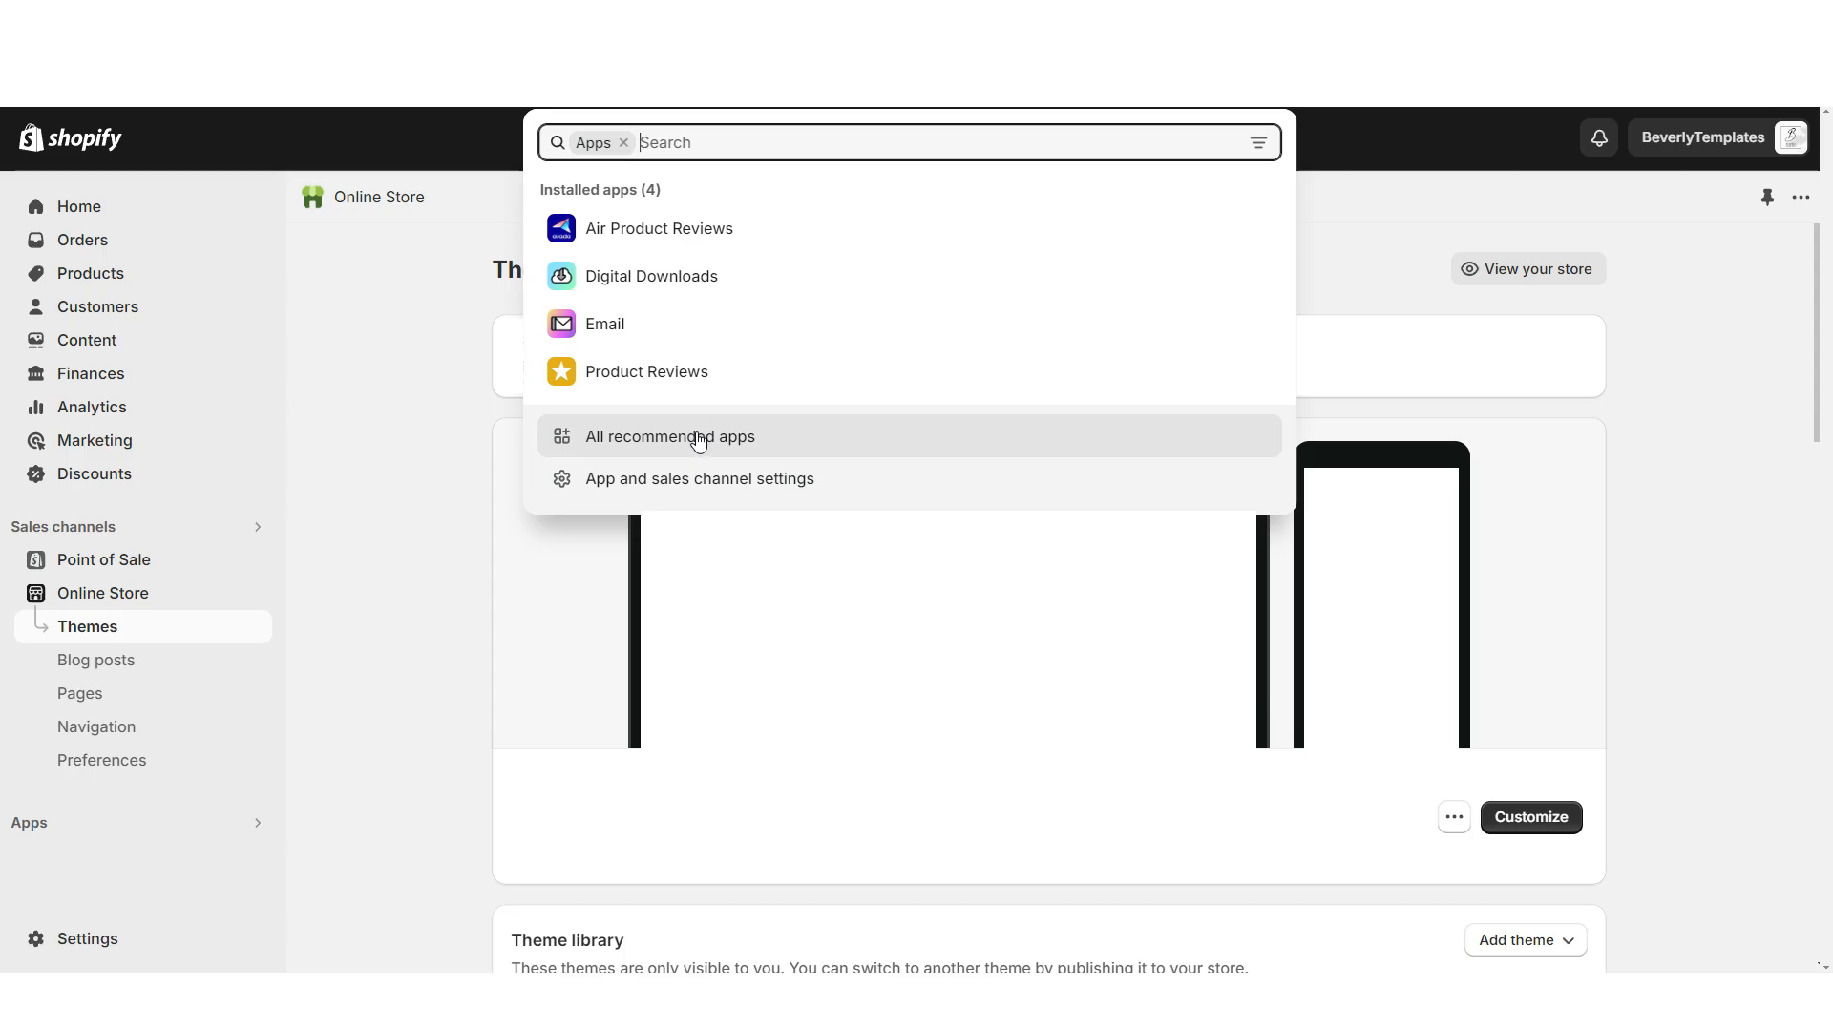
{"action": "left_click", "coordinate": [697, 437]}
{"action": "left_click", "coordinate": [952, 921]}
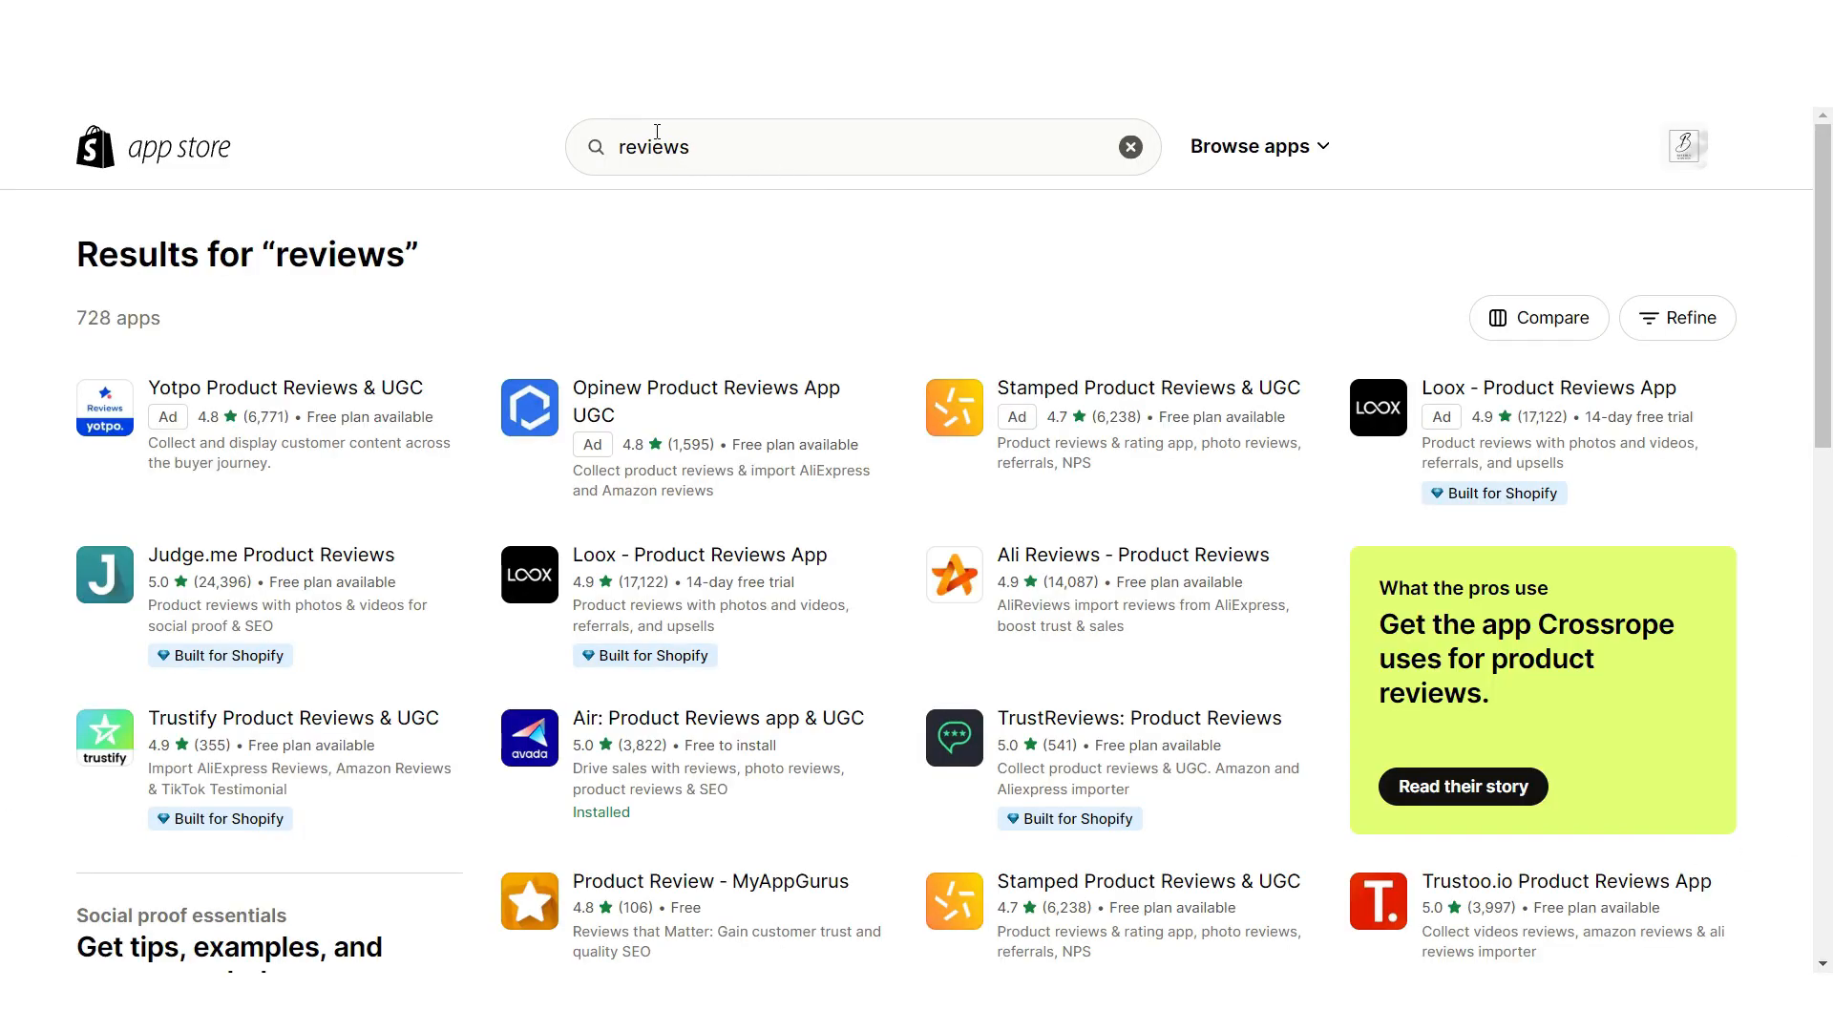
{"action": "left_click", "coordinate": [693, 726]}
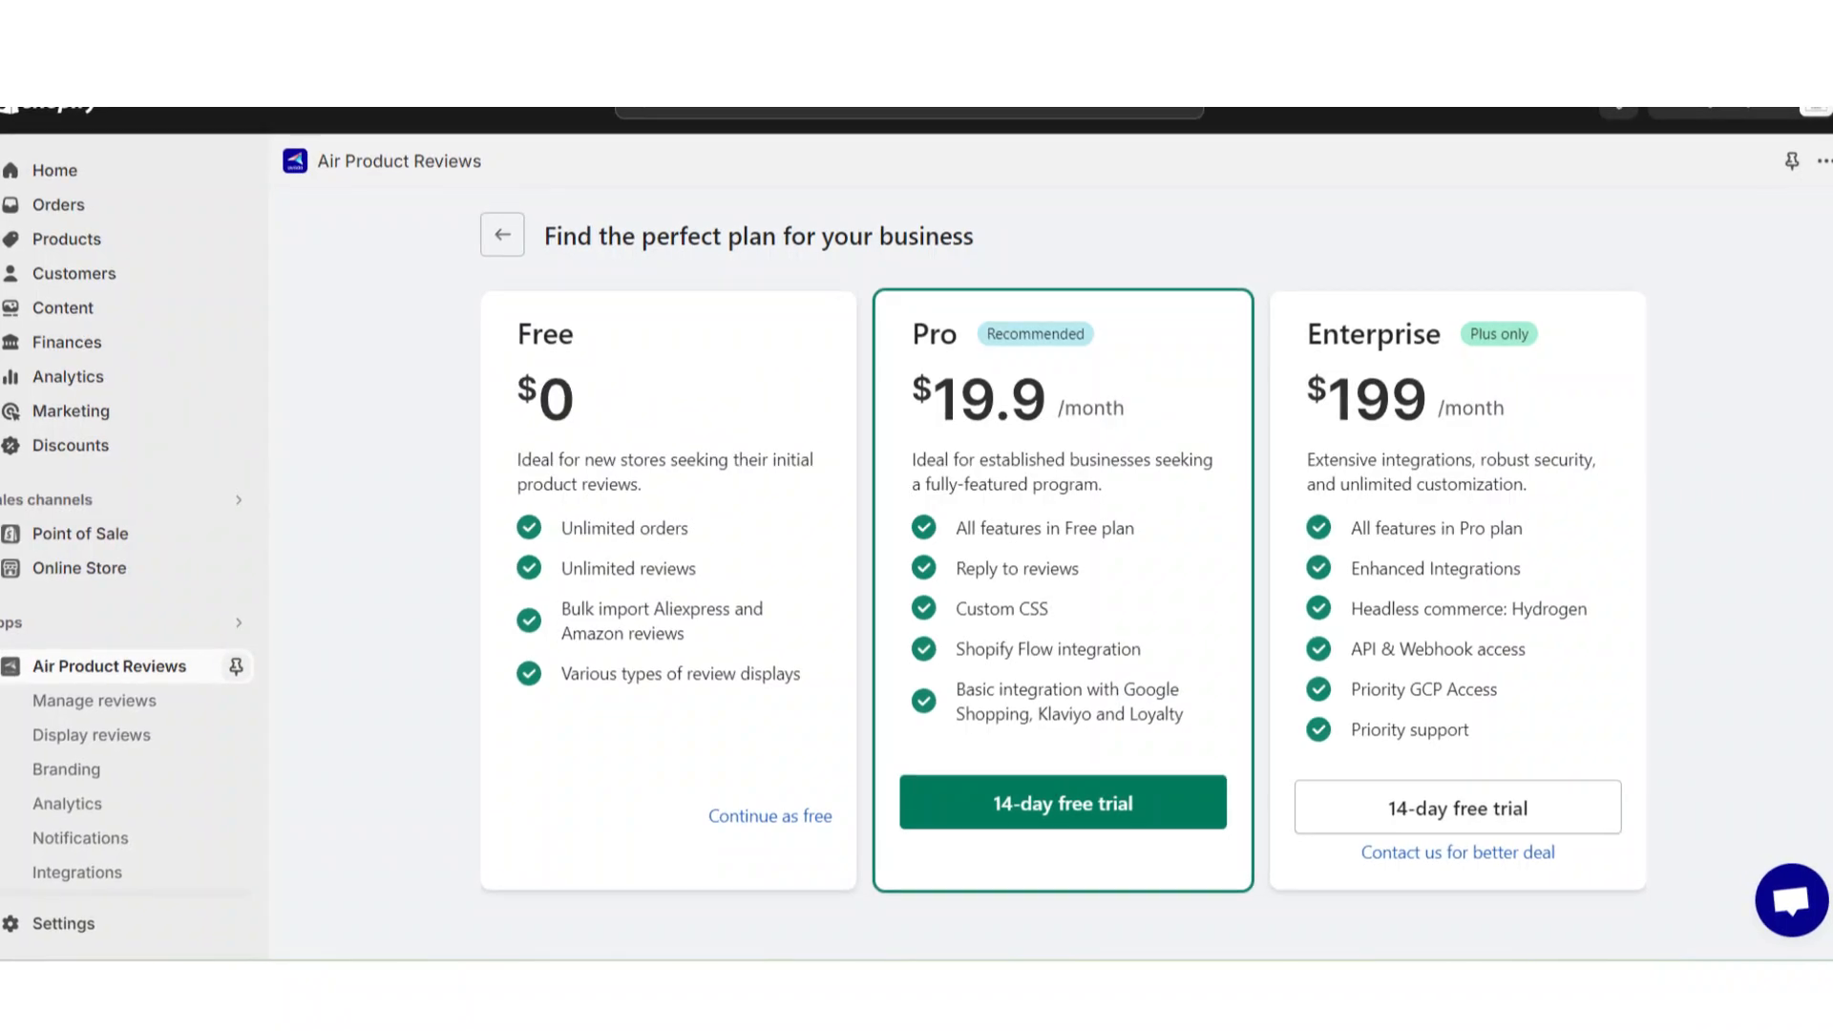
Look through the Air Product Reviews management, display and branding pages, and open the theme's app embeds.
{"action": "left_click", "coordinate": [134, 707]}
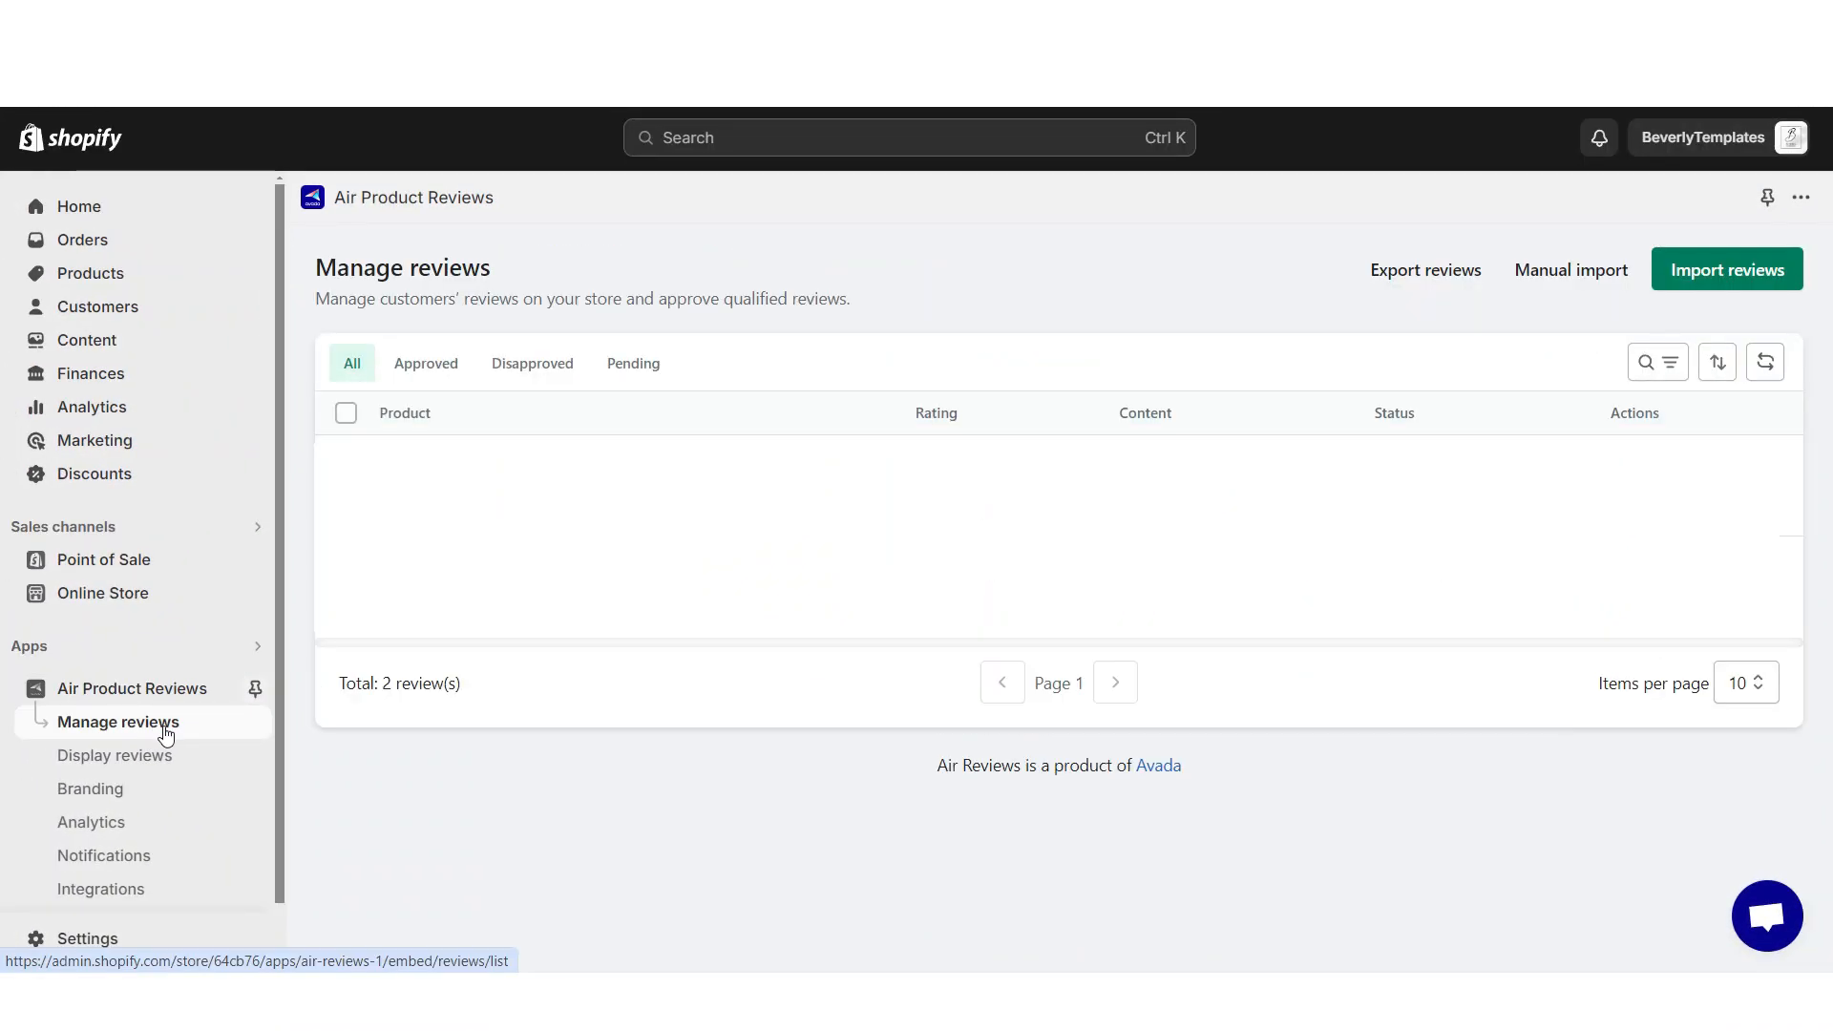
{"action": "left_click", "coordinate": [225, 755]}
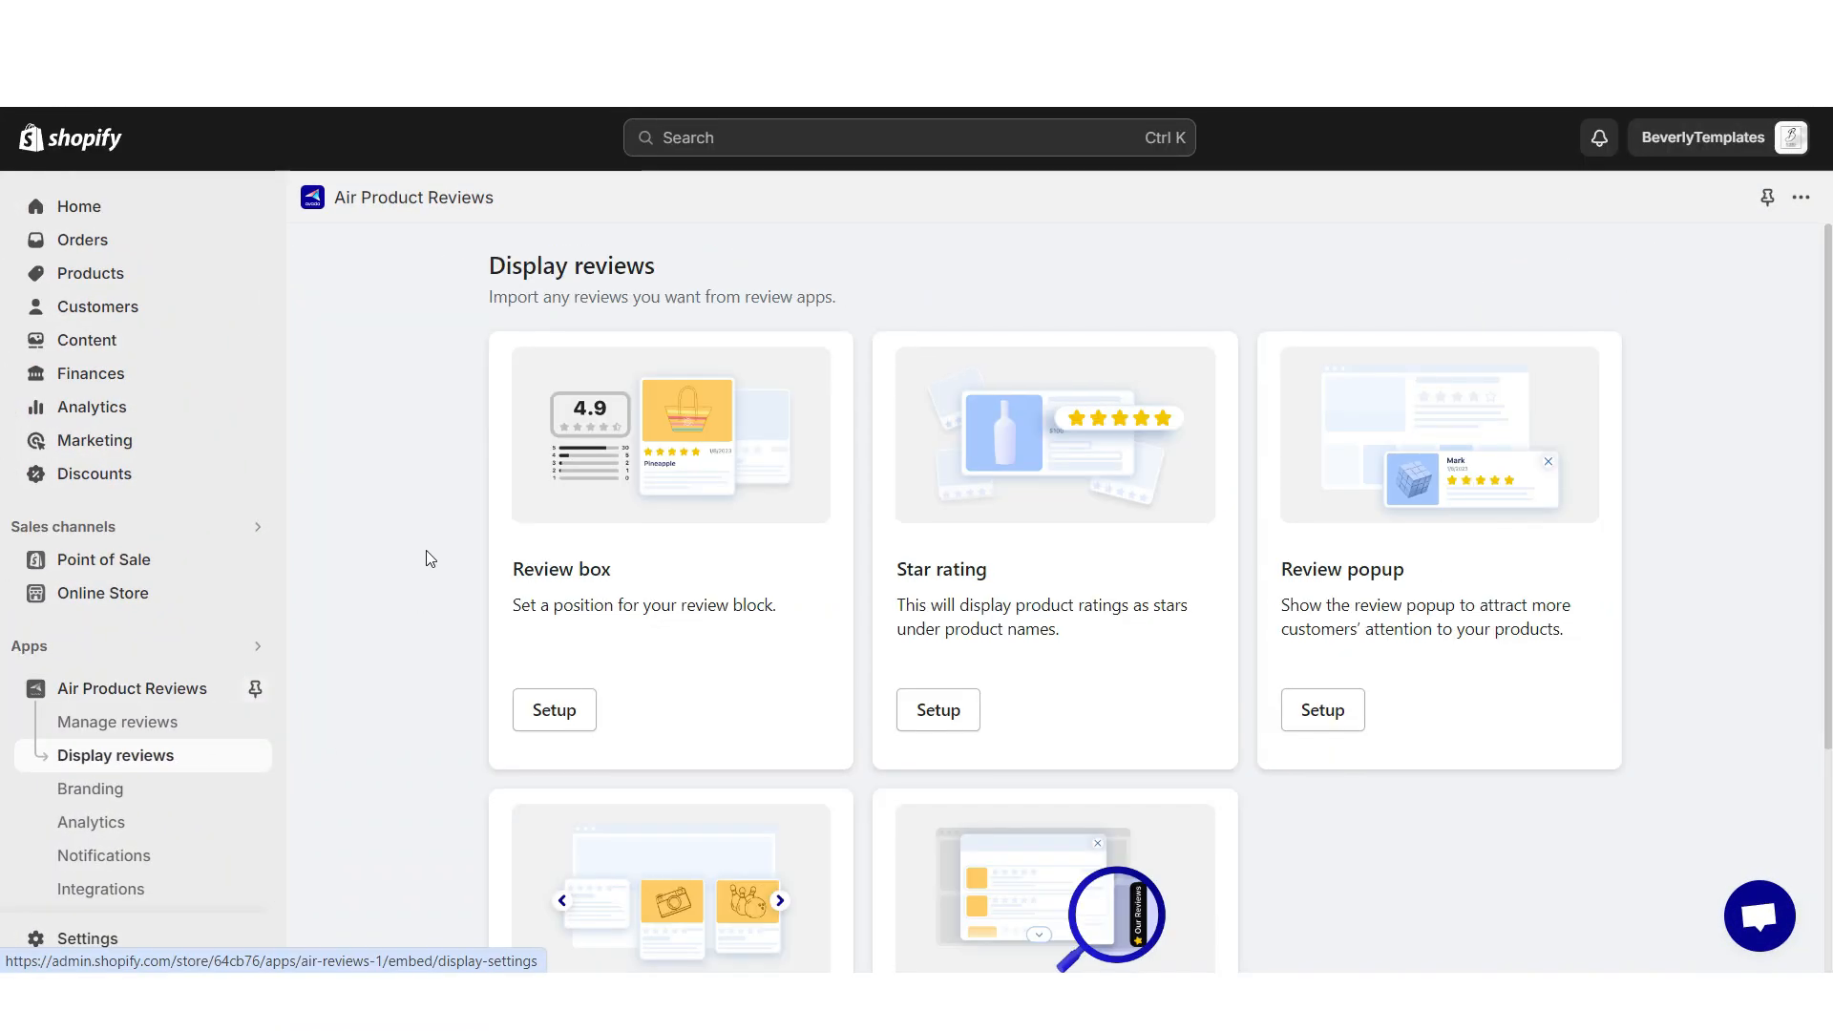
{"action": "scroll", "coordinate": [430, 560], "scroll_direction": "down", "scroll_amount": 3}
{"action": "left_click", "coordinate": [90, 788]}
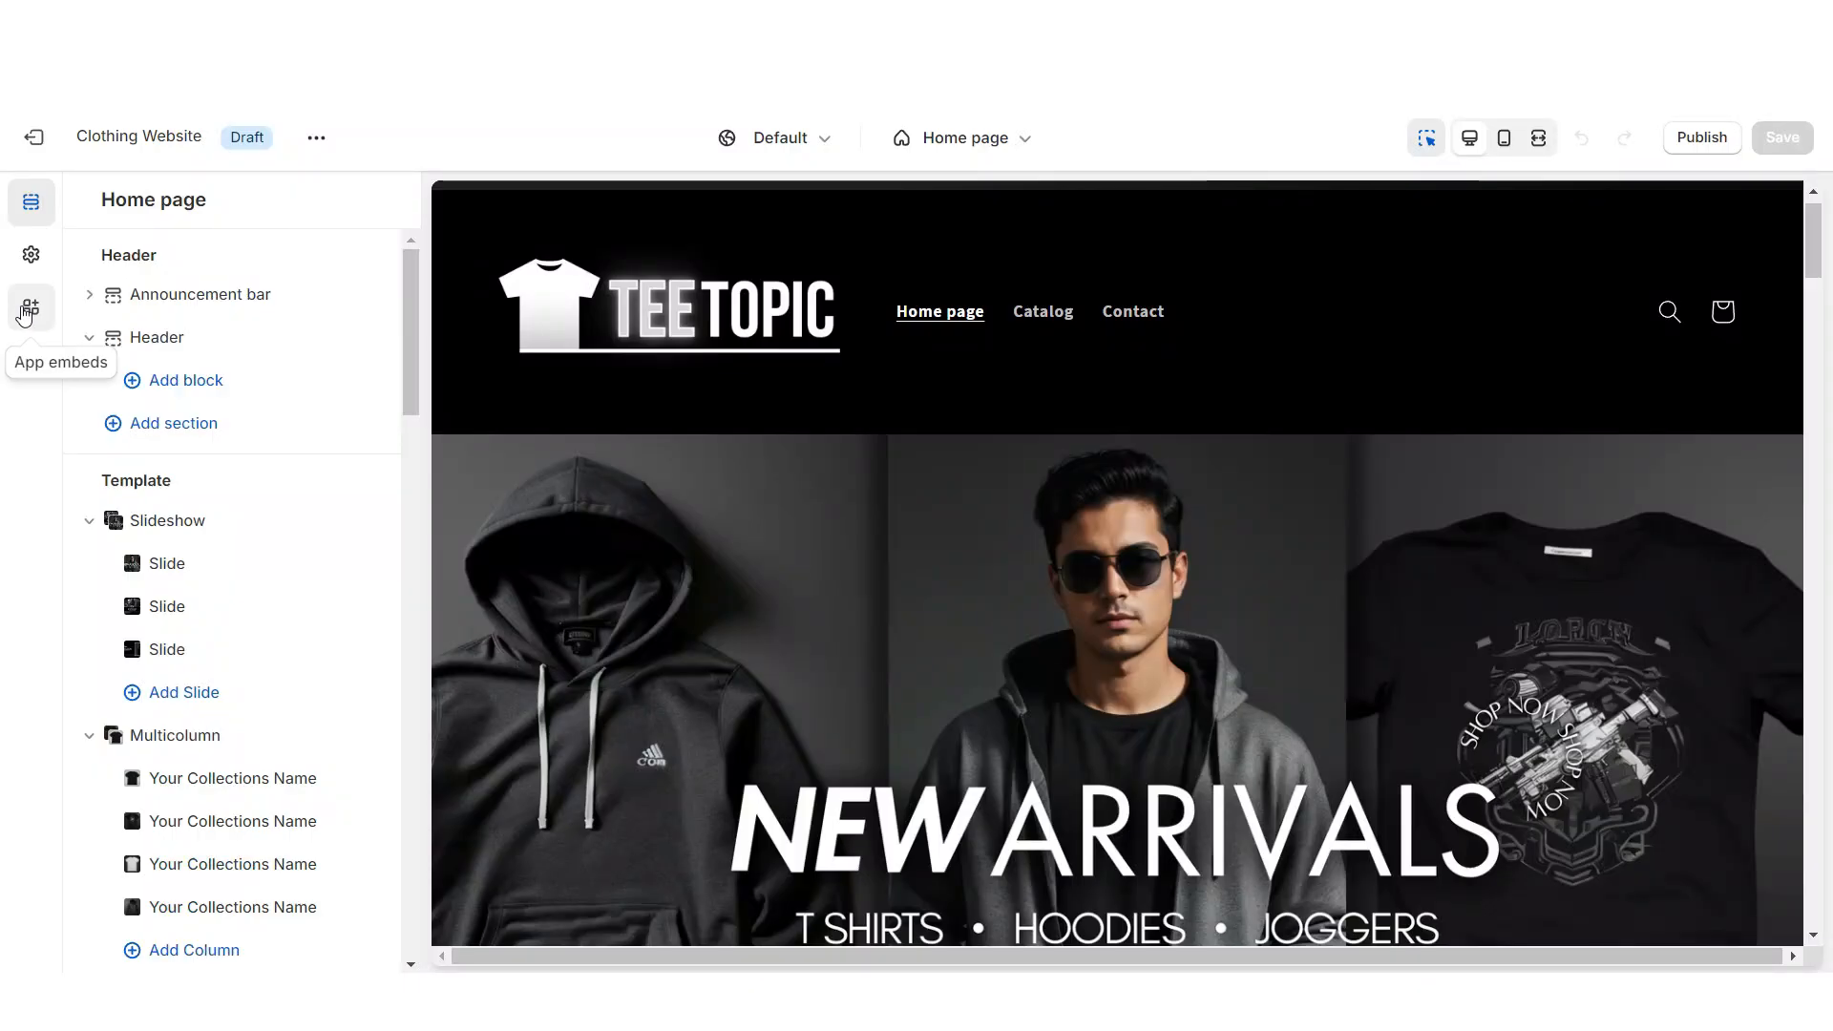
{"action": "left_click", "coordinate": [26, 312]}
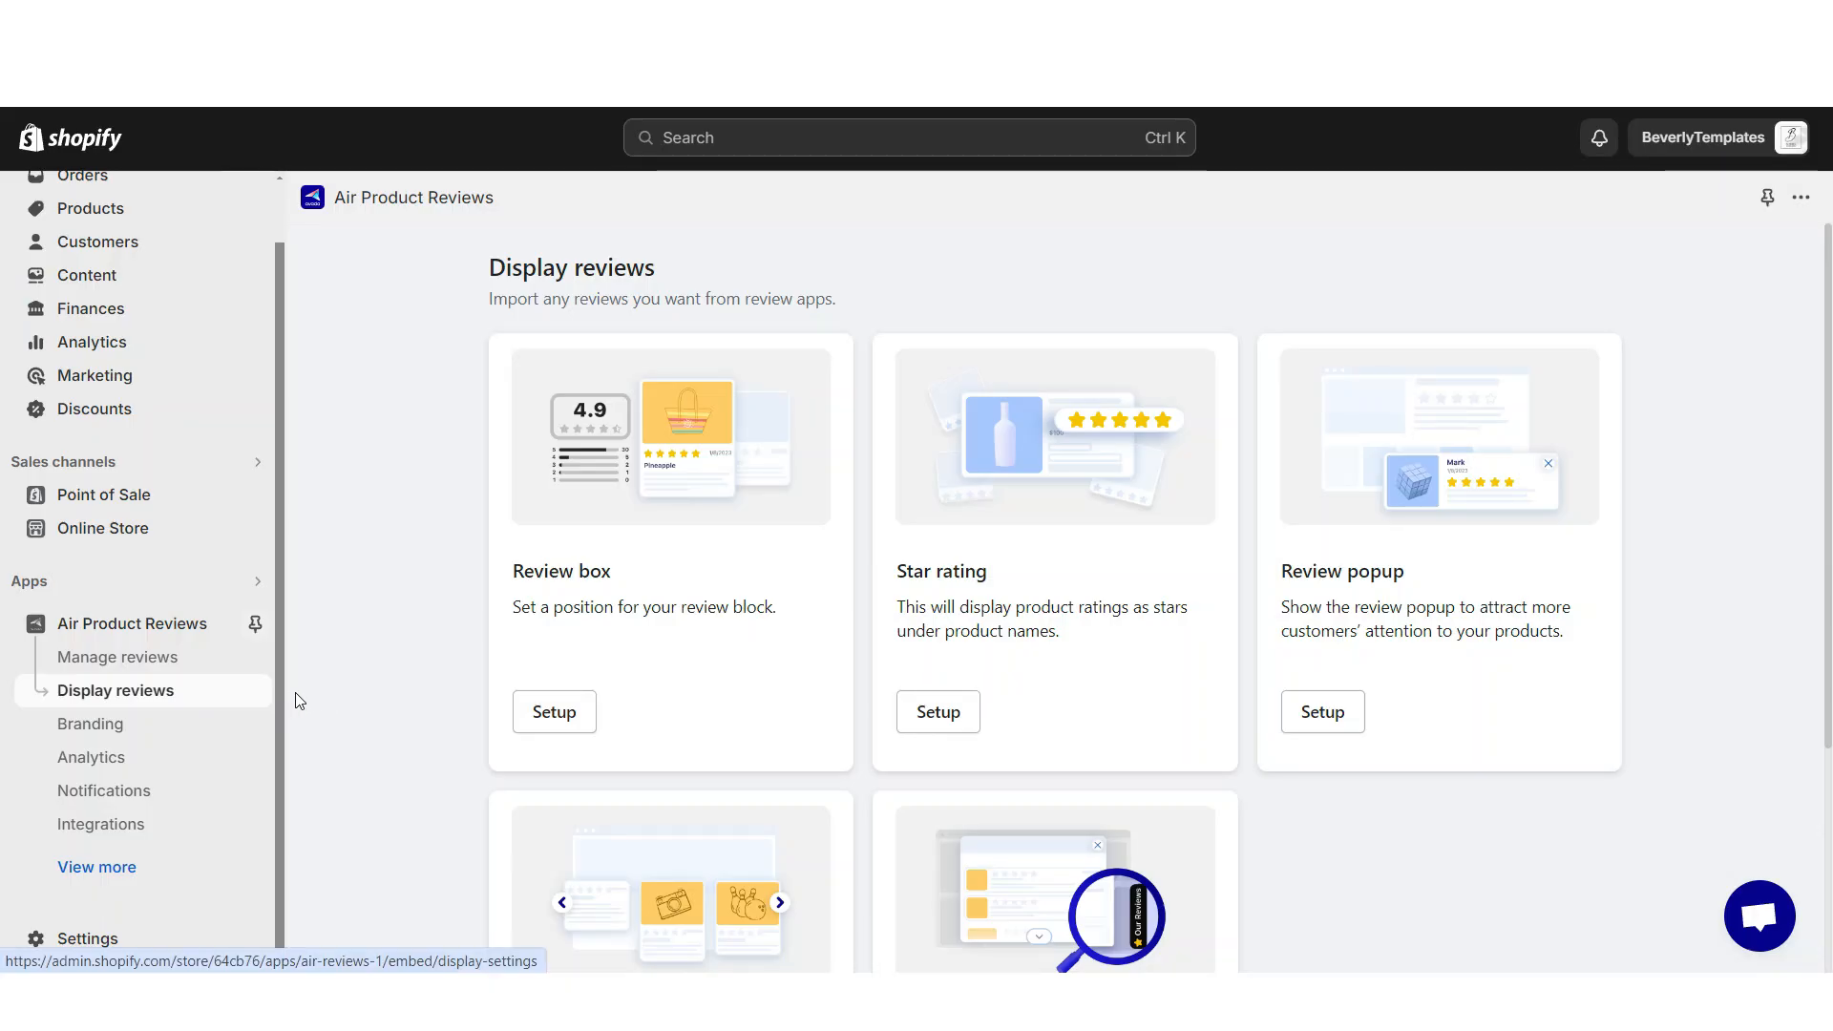
Open the Review sidebar setup in the review app and turn off its display on mobile and desktop.
{"action": "scroll", "coordinate": [392, 696], "scroll_direction": "down", "scroll_amount": 3}
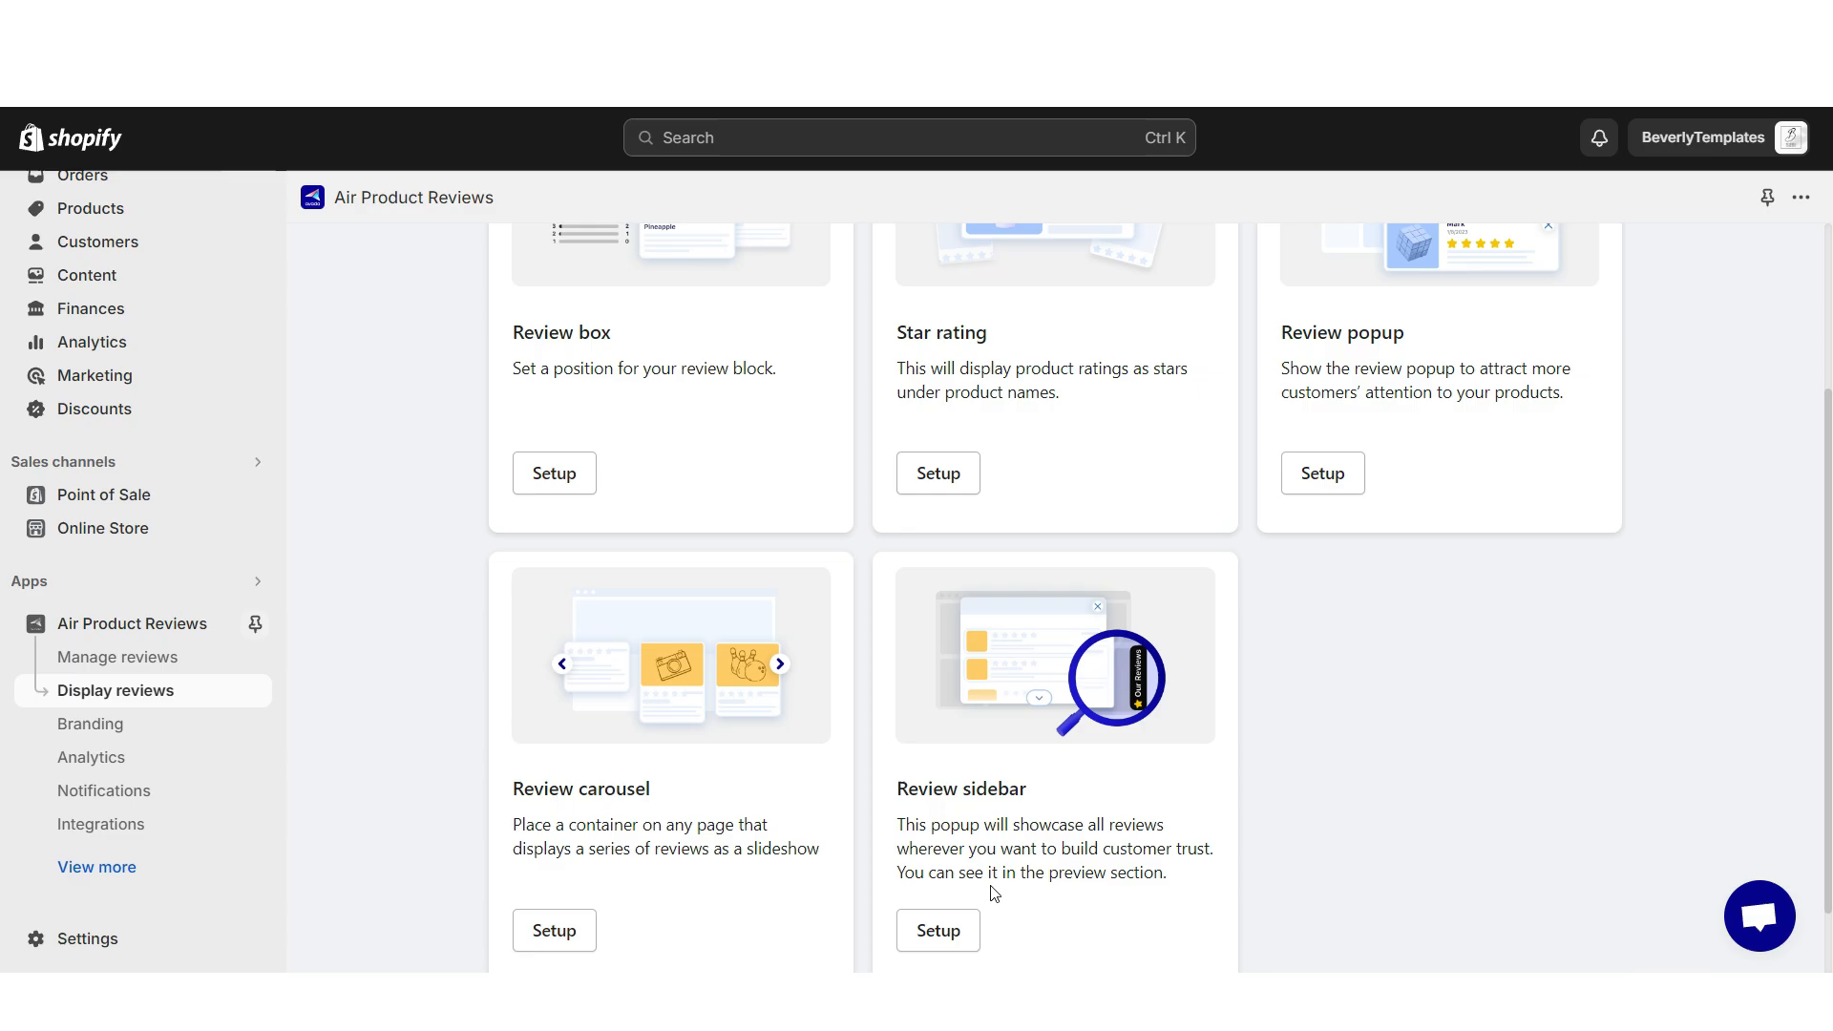
{"action": "left_click", "coordinate": [938, 931]}
{"action": "scroll", "coordinate": [451, 630], "scroll_direction": "down", "scroll_amount": 4}
{"action": "scroll", "coordinate": [449, 626], "scroll_direction": "up", "scroll_amount": 2}
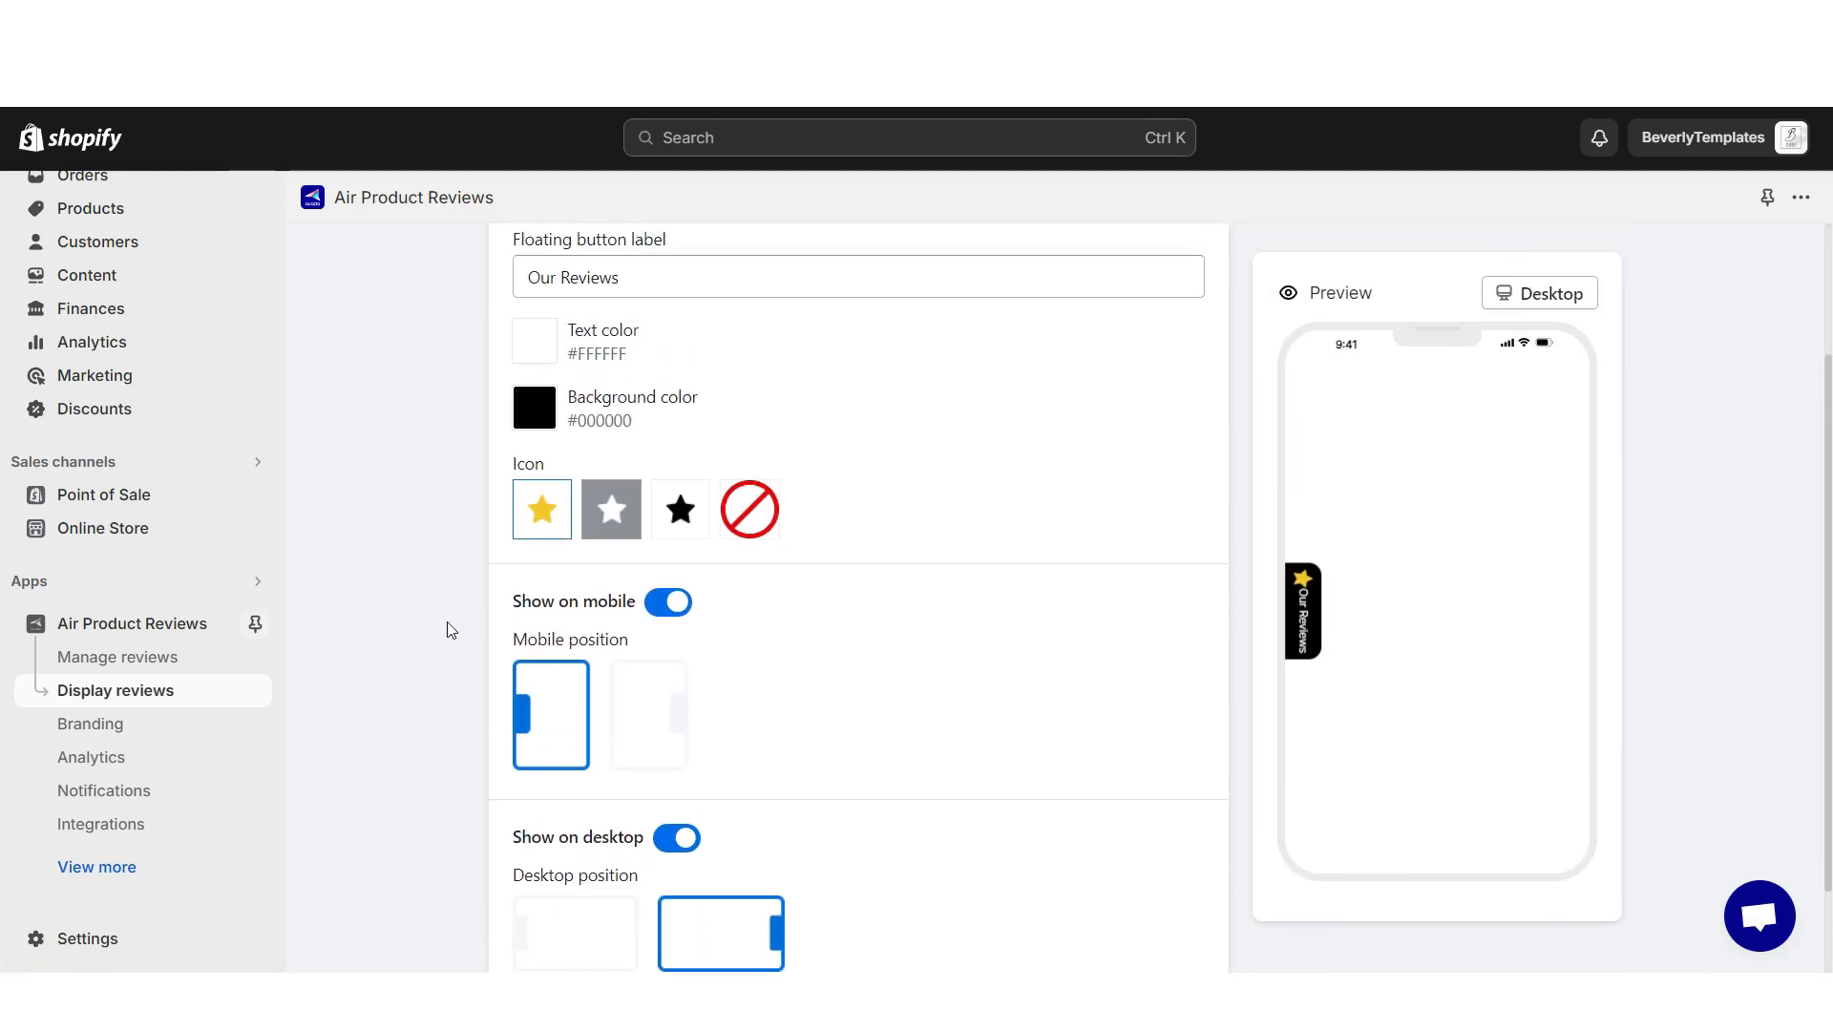
{"action": "scroll", "coordinate": [450, 626], "scroll_direction": "down", "scroll_amount": 2}
{"action": "left_click", "coordinate": [667, 483]}
{"action": "left_click", "coordinate": [677, 718]}
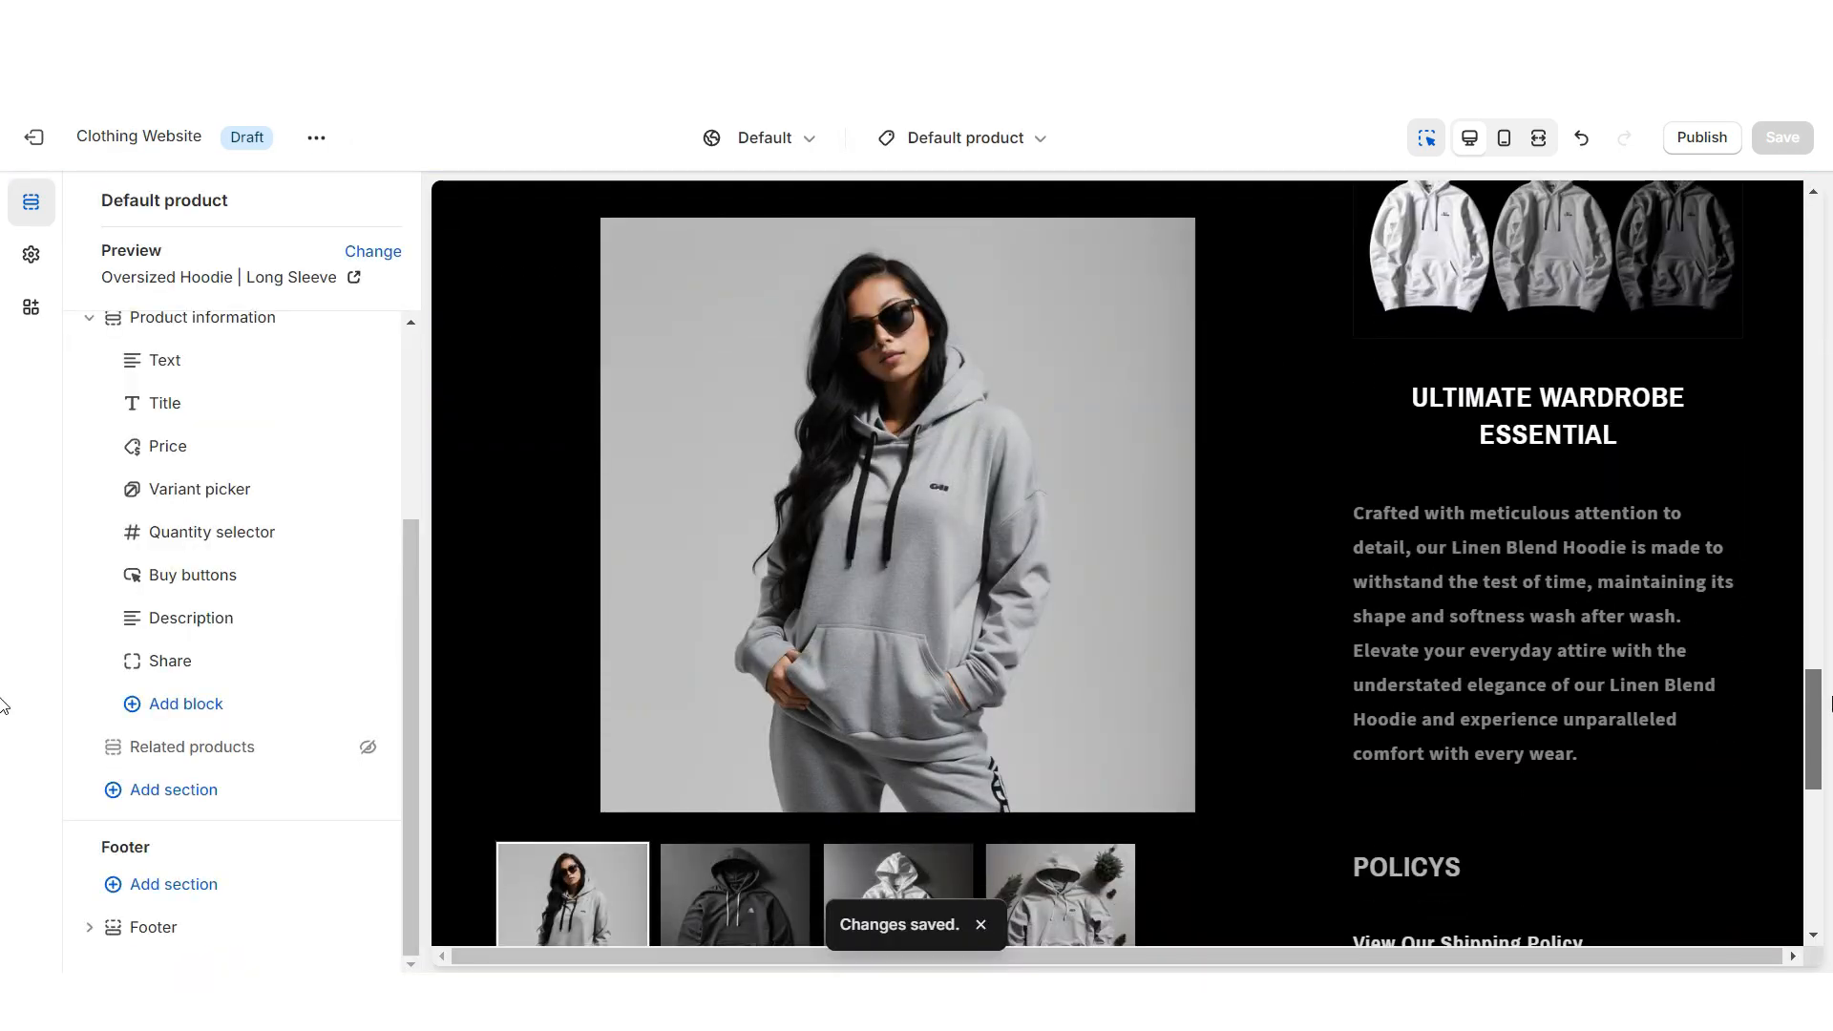
Add the Air Product Reviews Review Box below the product information, using the Grid layout and text color #FFFFFF.
{"action": "scroll", "coordinate": [1117, 563], "scroll_direction": "down", "scroll_amount": 8}
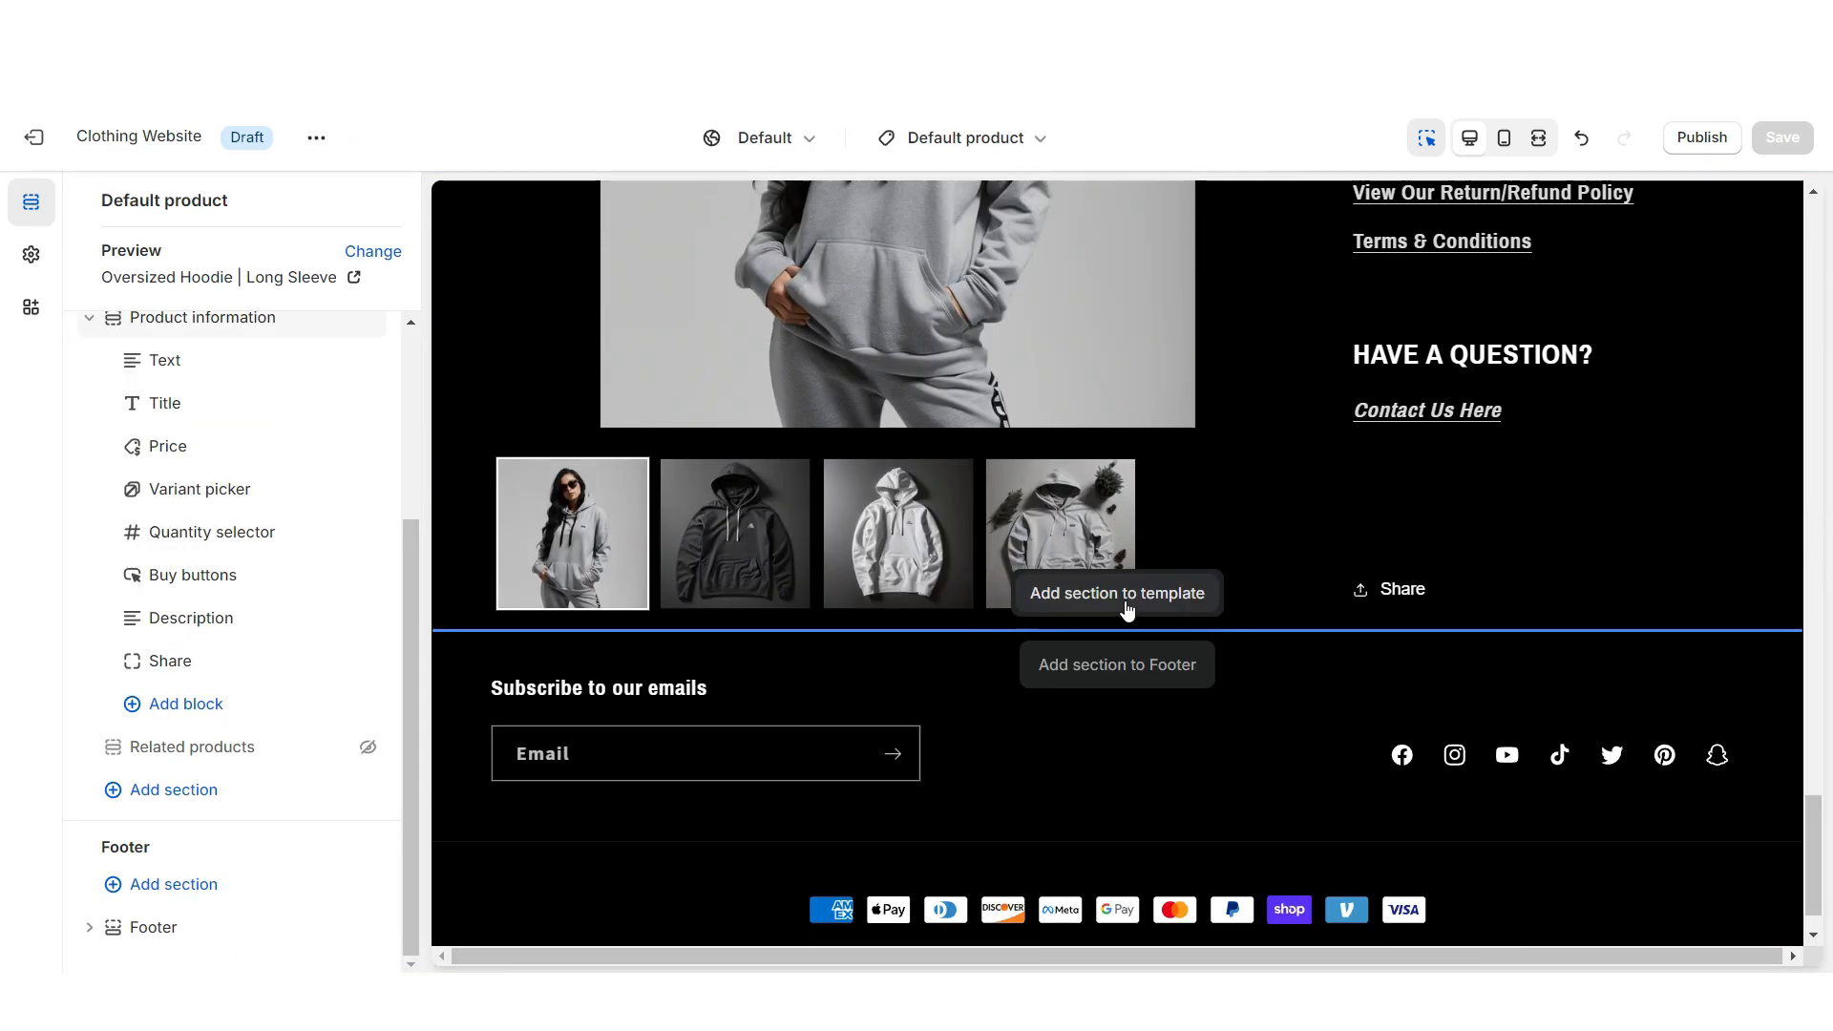
{"action": "left_click", "coordinate": [1109, 592]}
{"action": "left_click", "coordinate": [455, 392]}
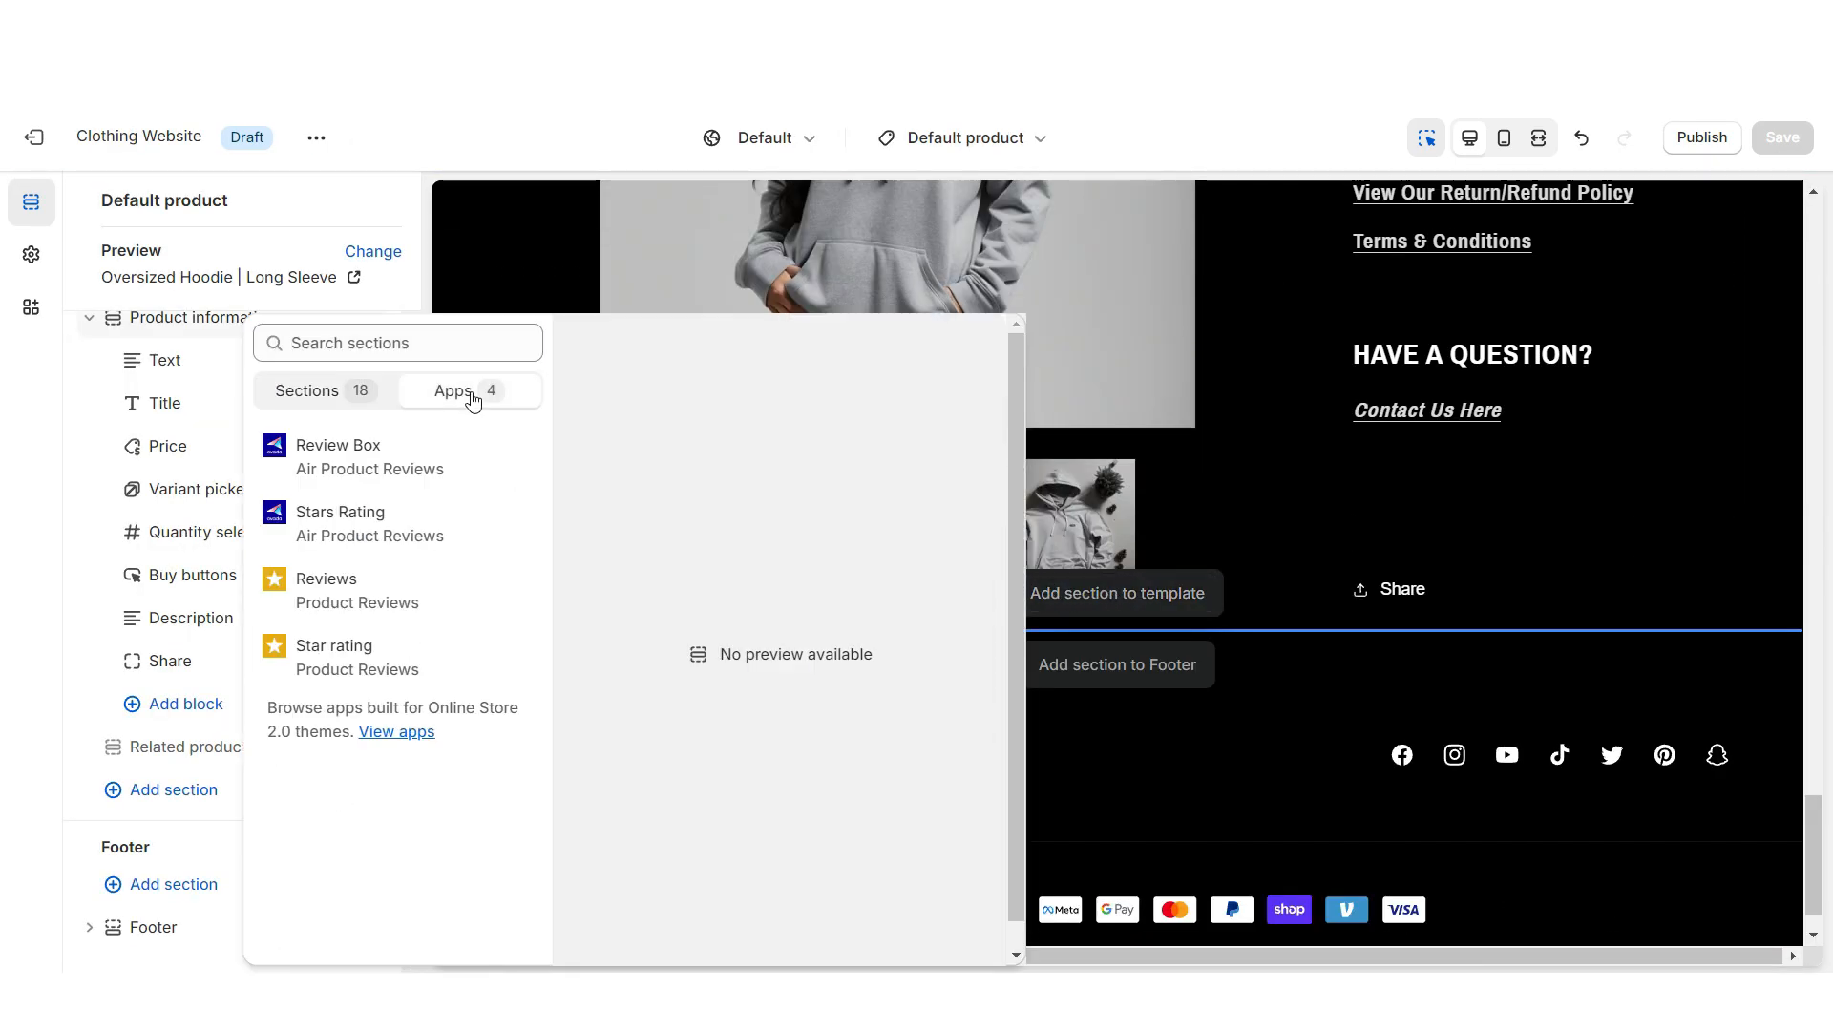
{"action": "left_click", "coordinate": [397, 457]}
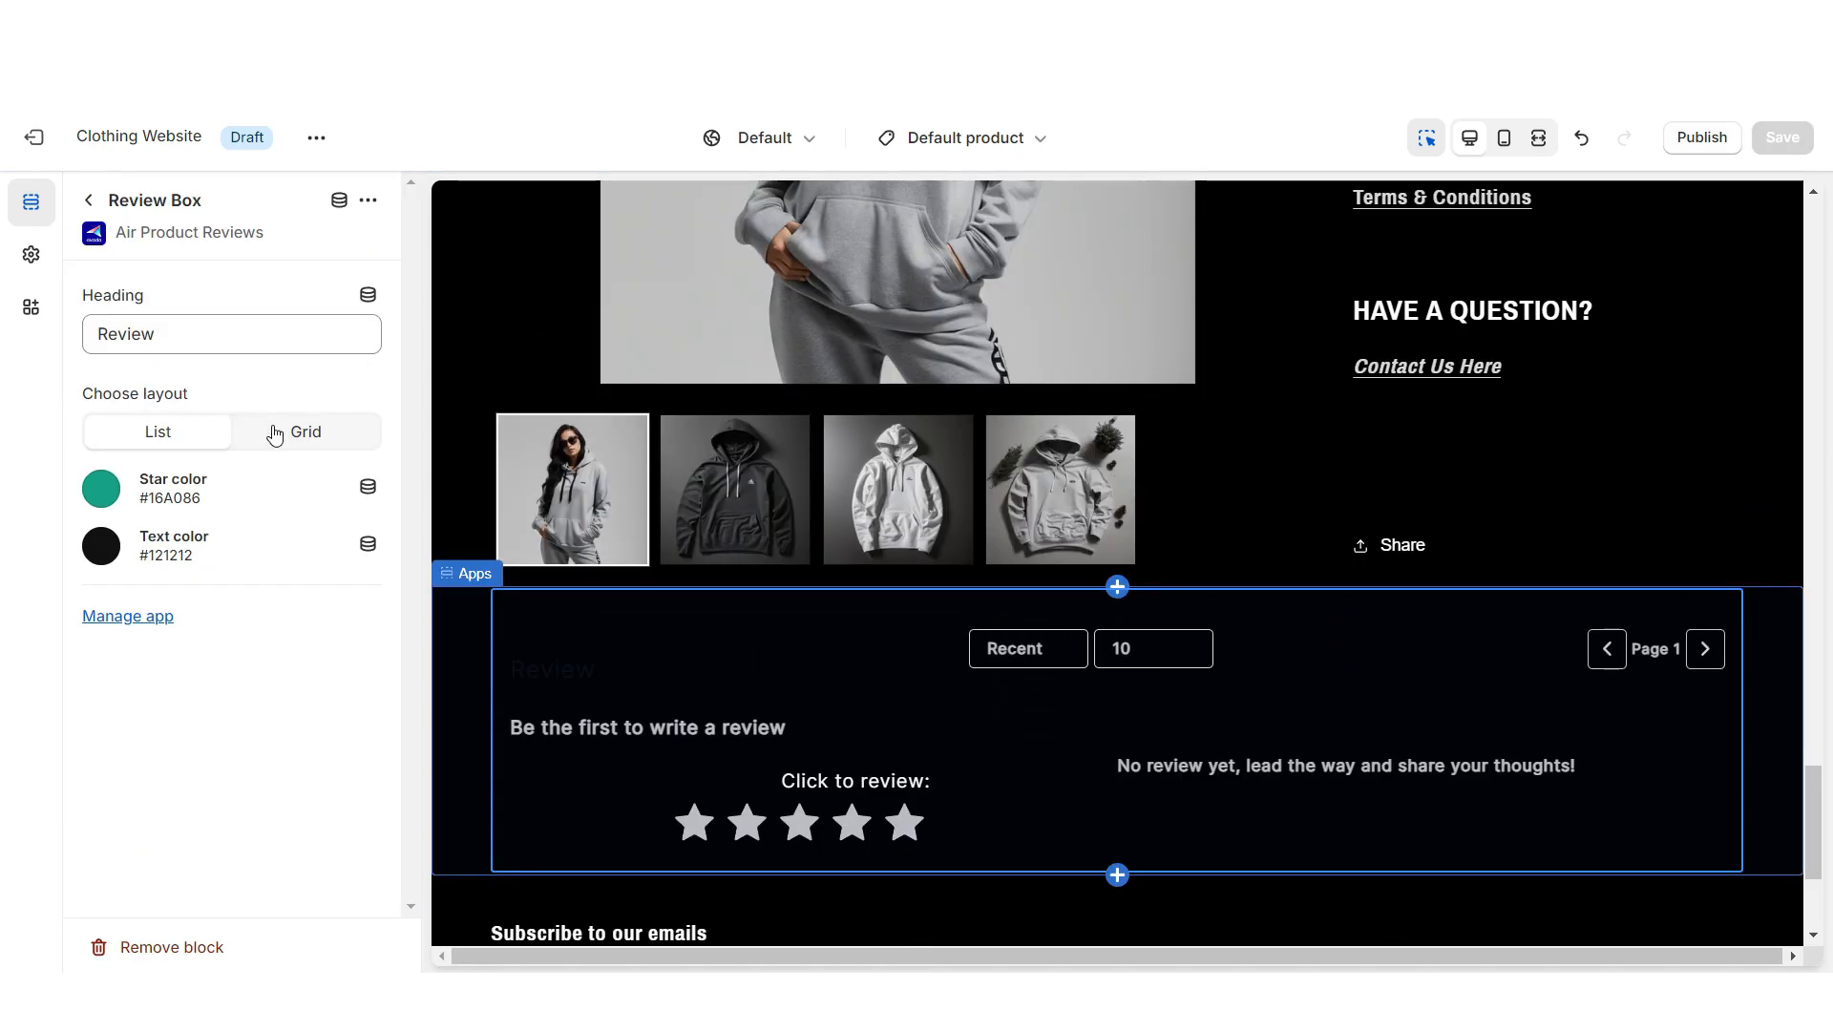
{"action": "left_click", "coordinate": [303, 434]}
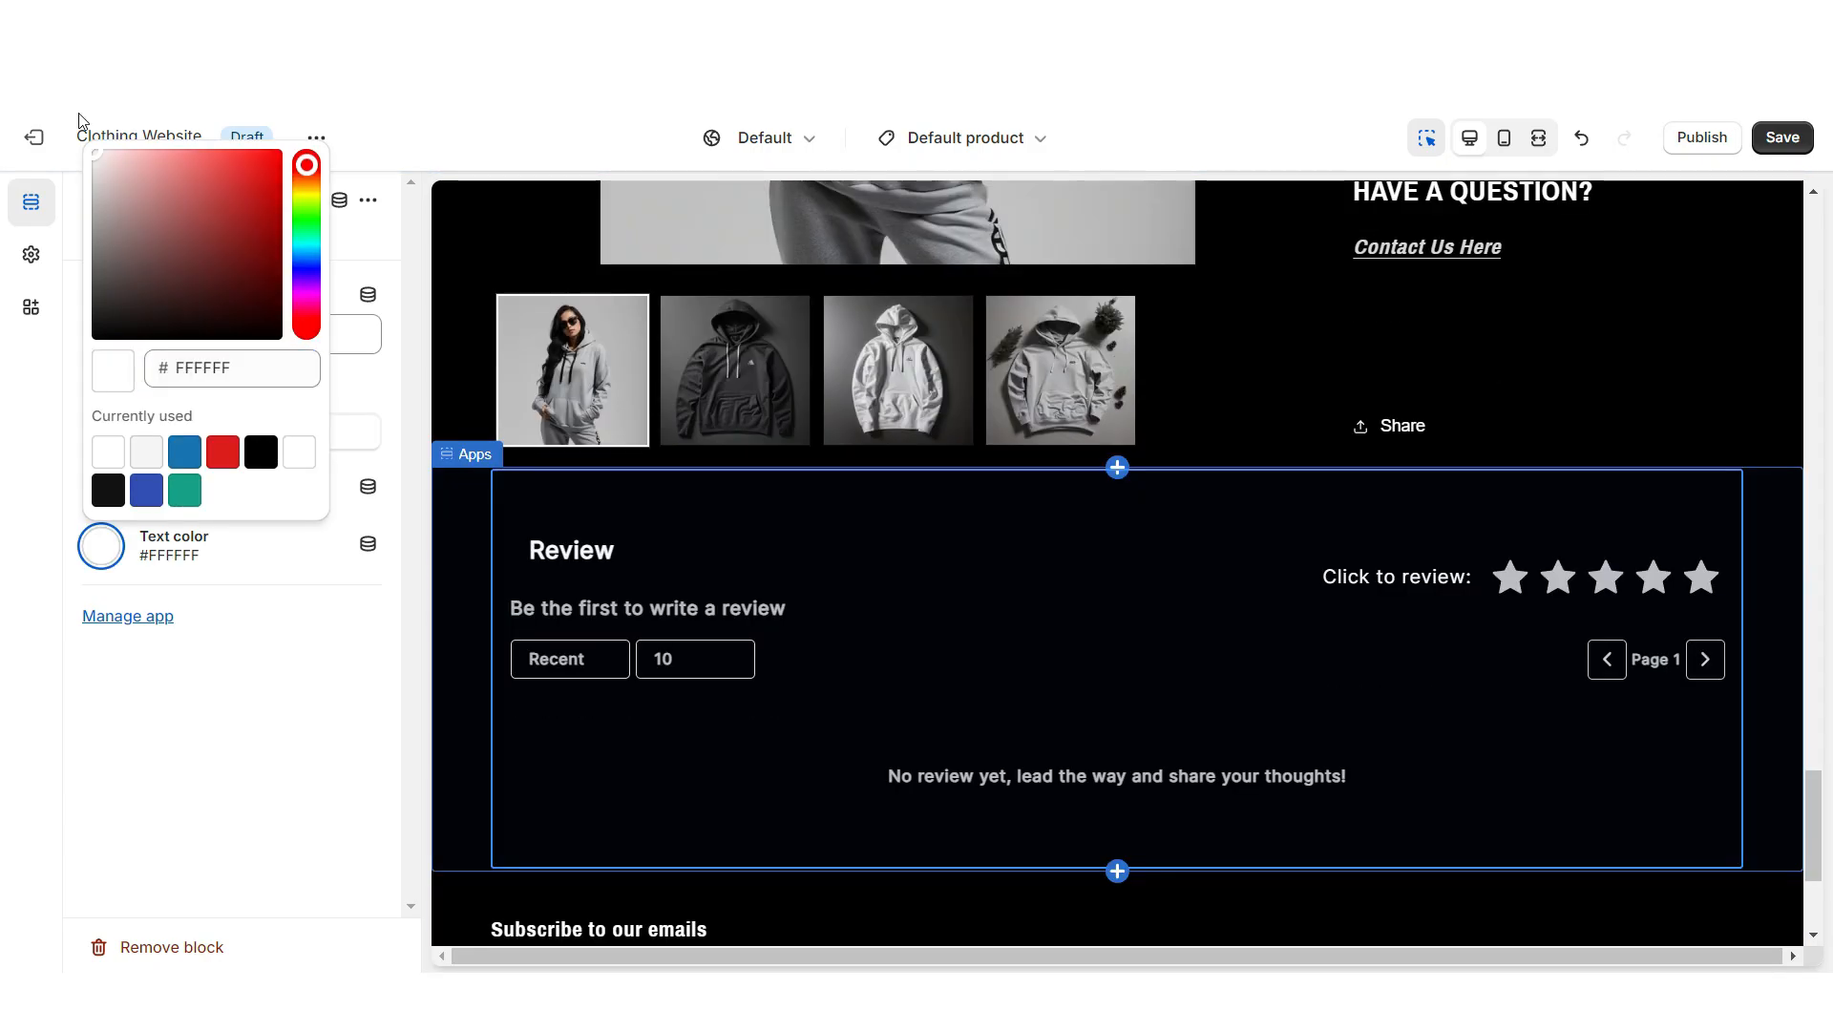
{"action": "left_click", "coordinate": [79, 122]}
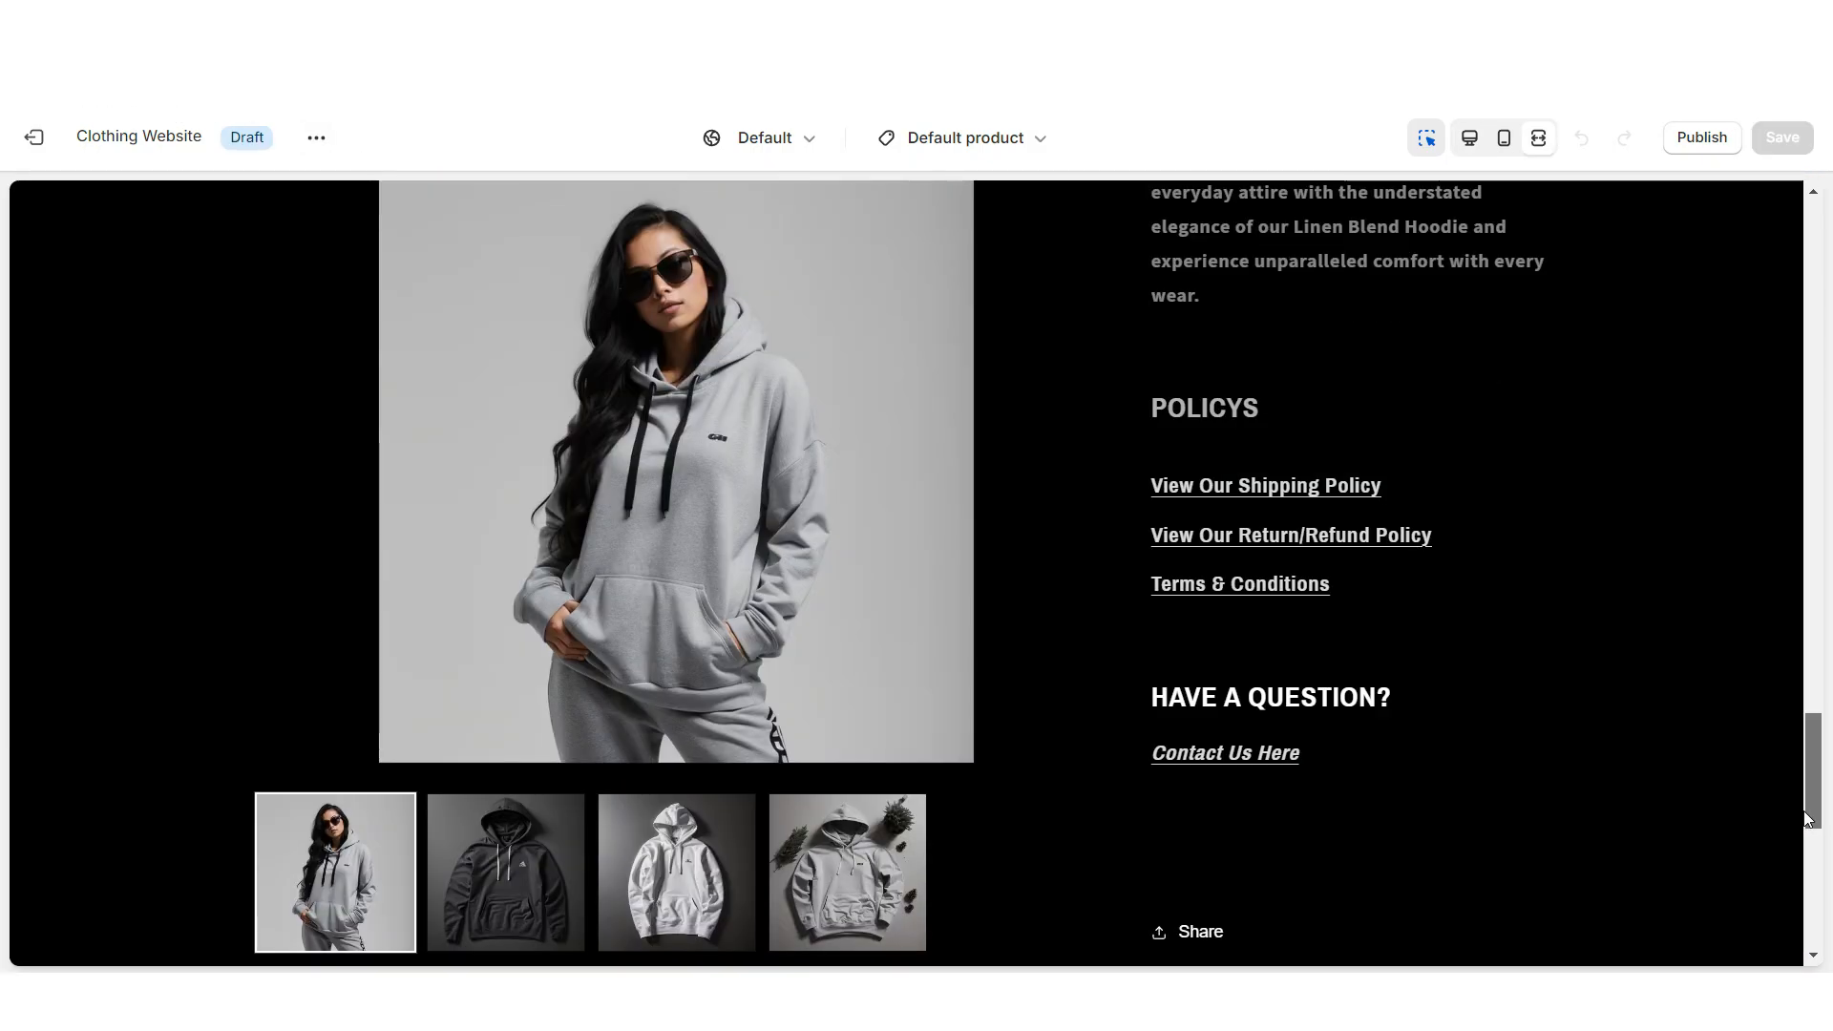
Check the product page in the fullscreen and mobile previews, and choose five stars in the review box.
{"action": "scroll", "coordinate": [1805, 819], "scroll_direction": "down", "scroll_amount": 5}
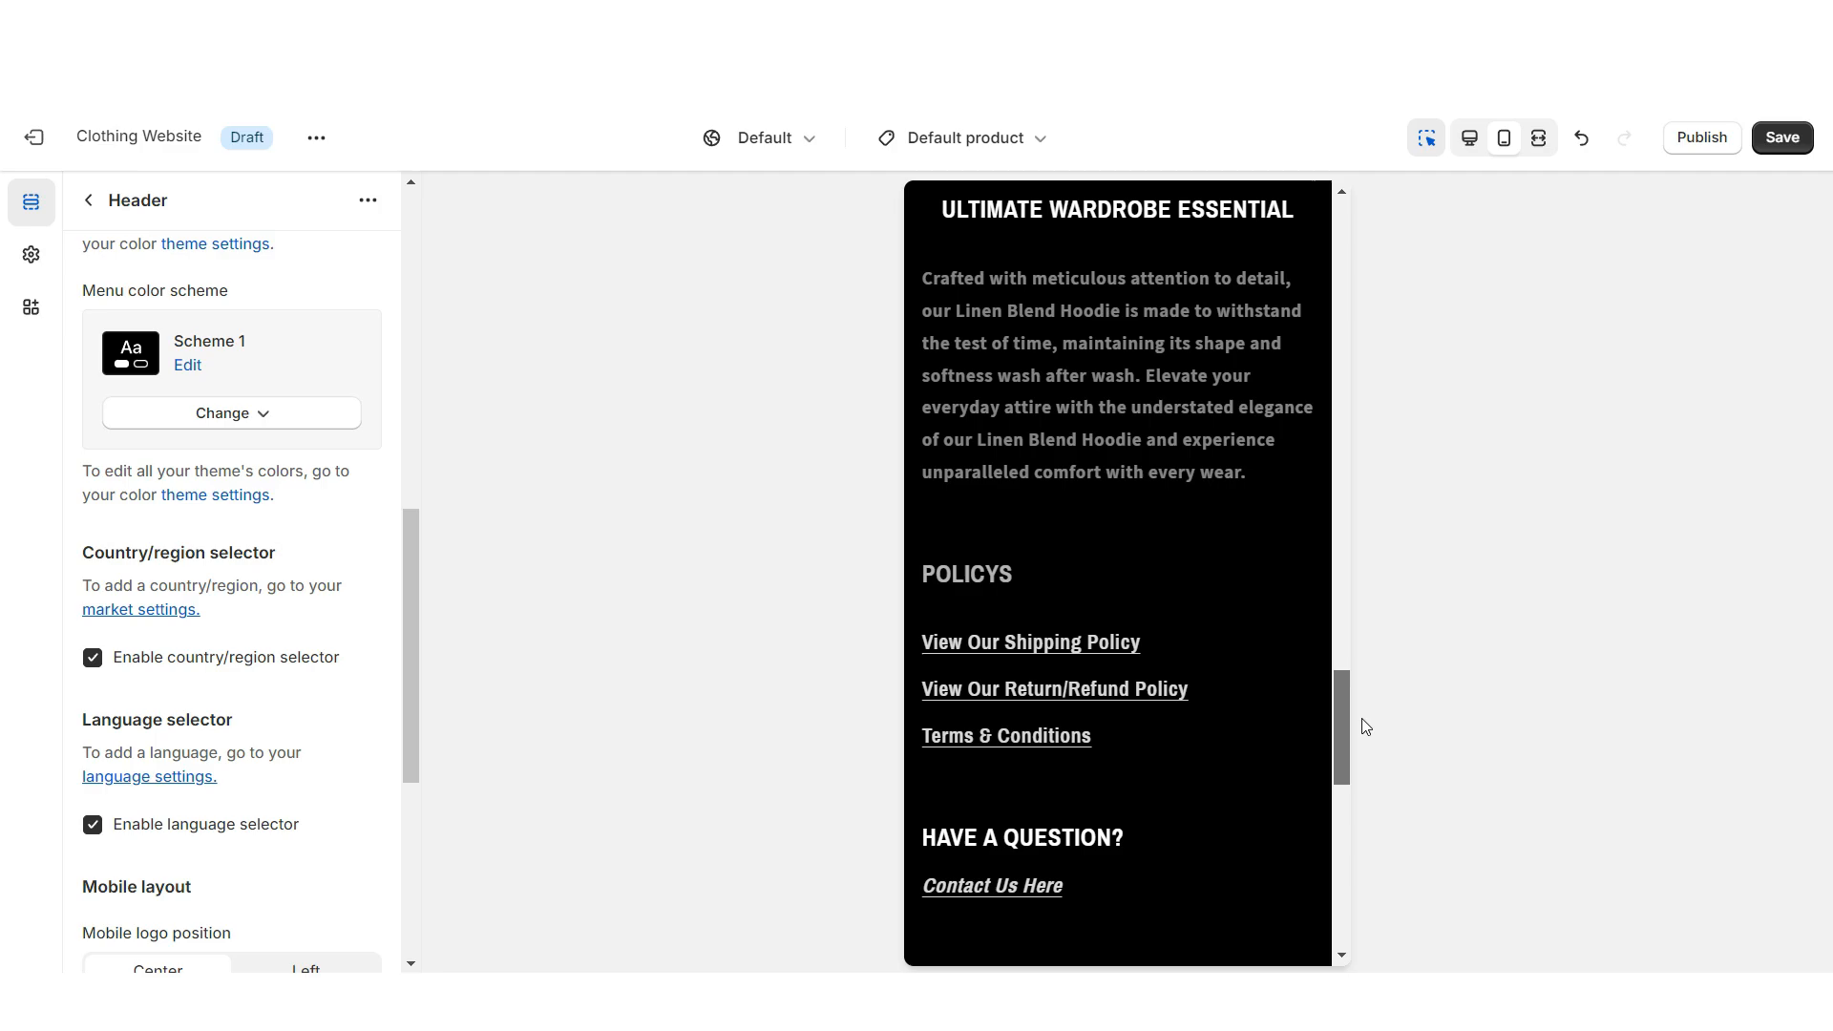
{"action": "left_click_drag", "start_coordinate": [1368, 727], "coordinate": [1383, 821]}
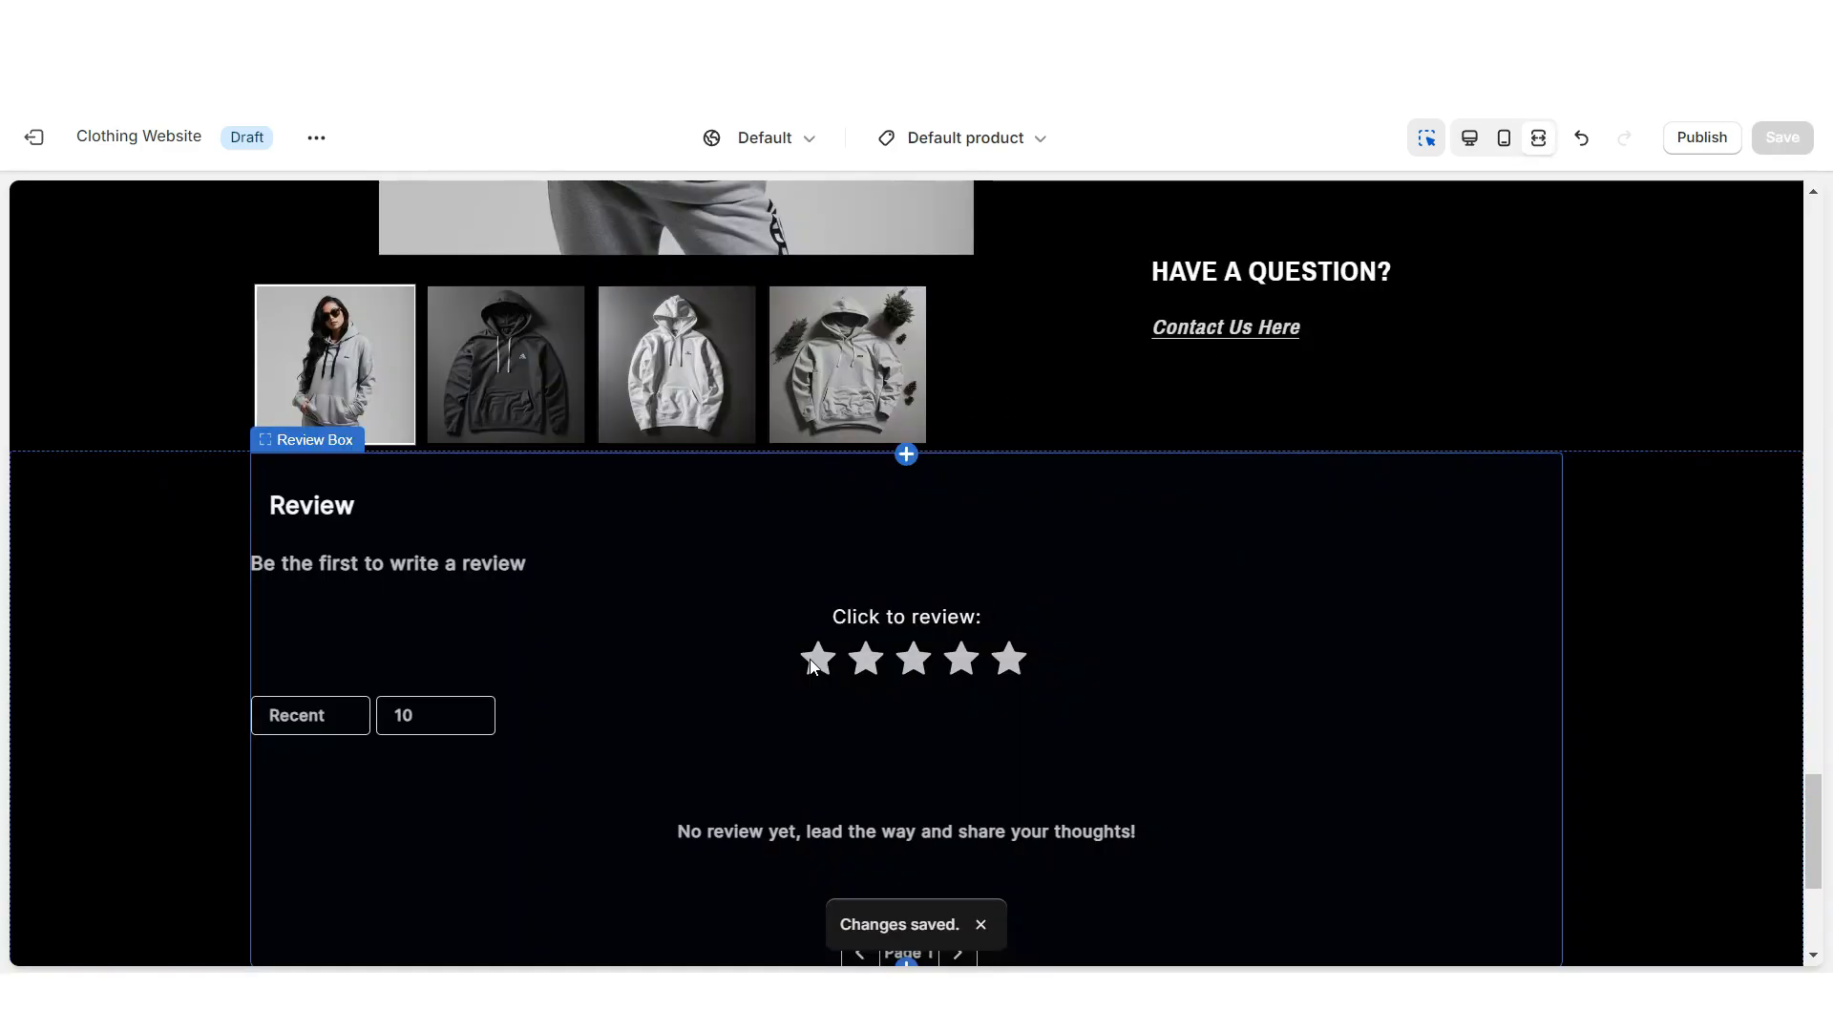
{"action": "left_click", "coordinate": [1001, 657]}
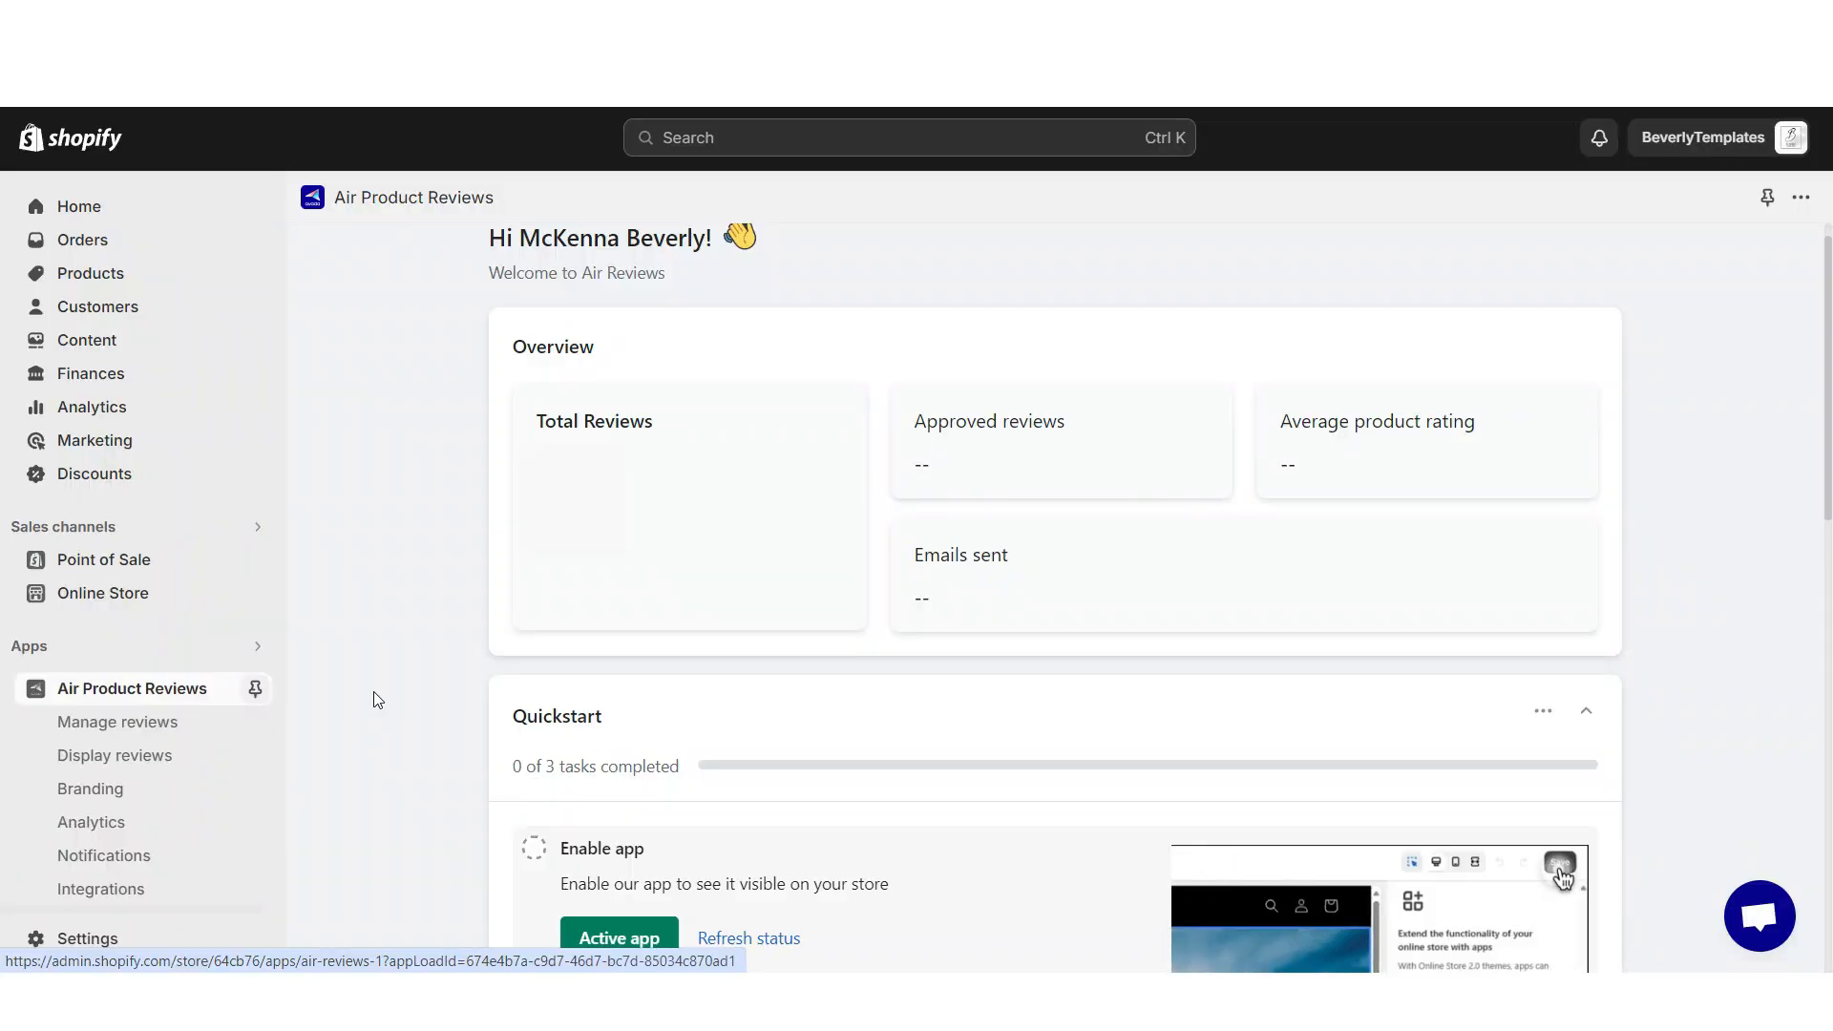
Set the Star rating product page preset to Simple in the Air Product Reviews display settings.
{"action": "left_click", "coordinate": [263, 755]}
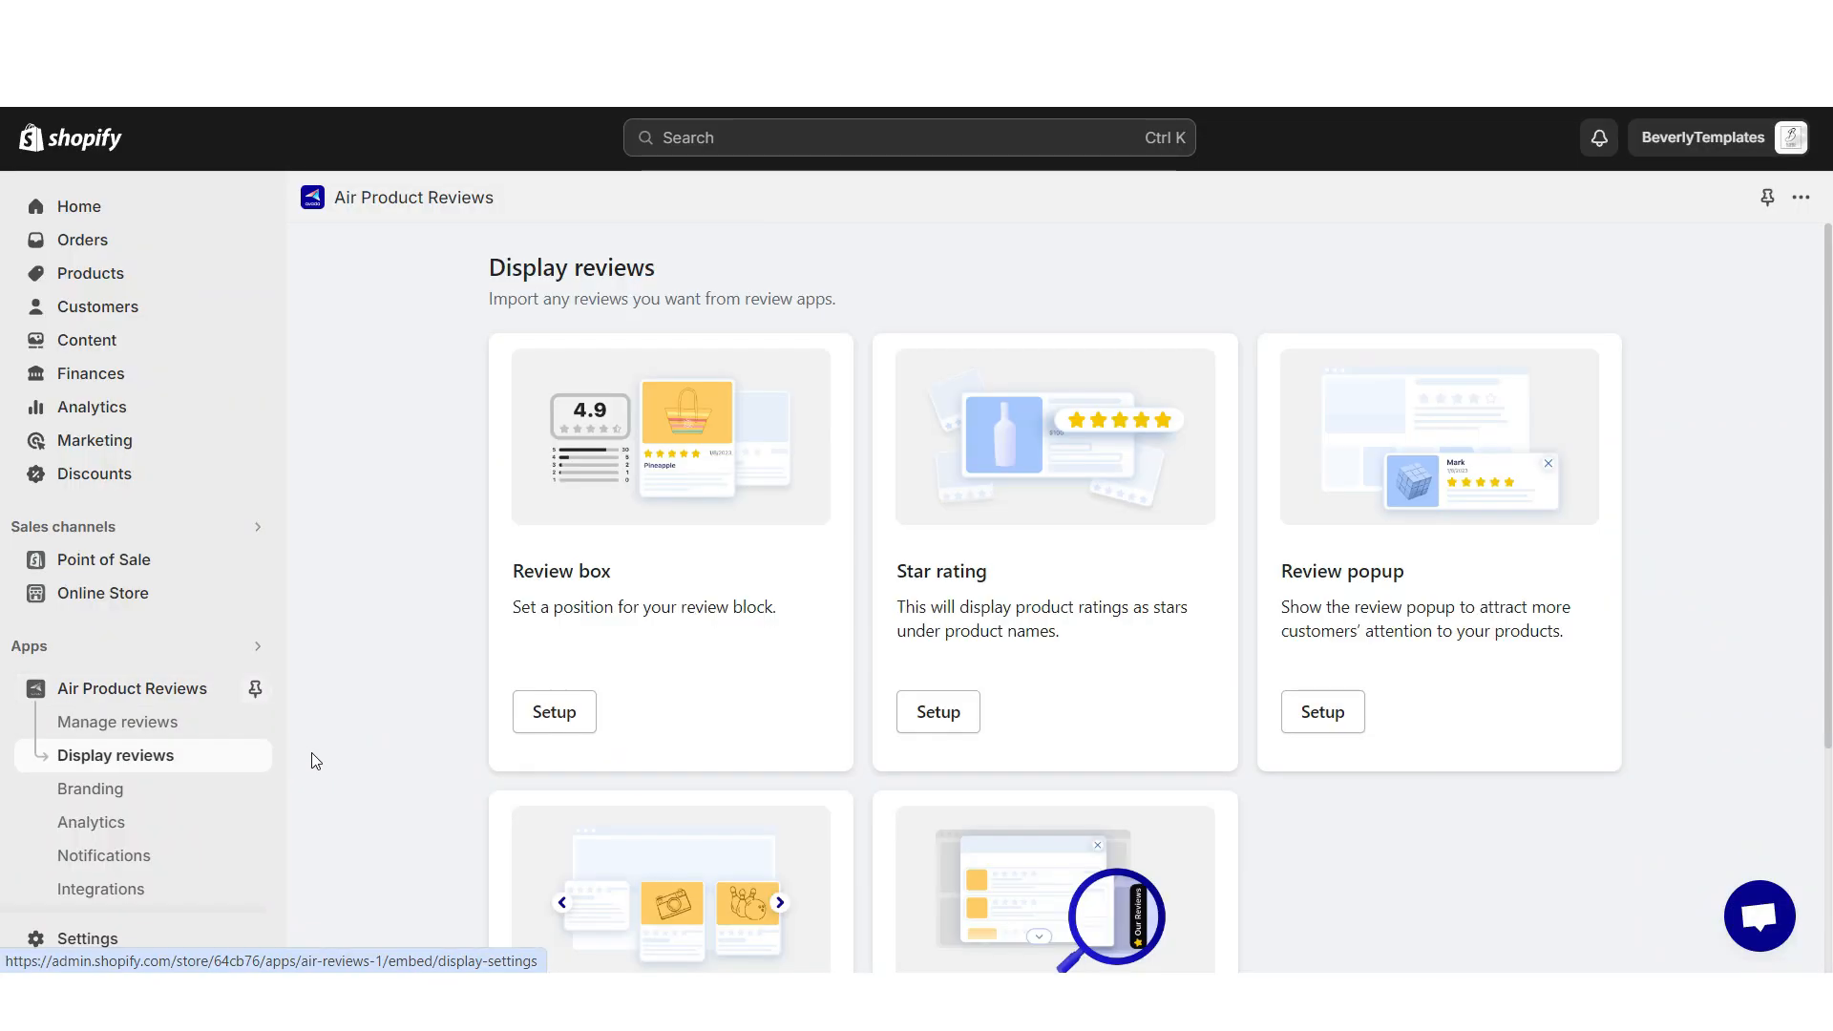
{"action": "left_click", "coordinate": [953, 711]}
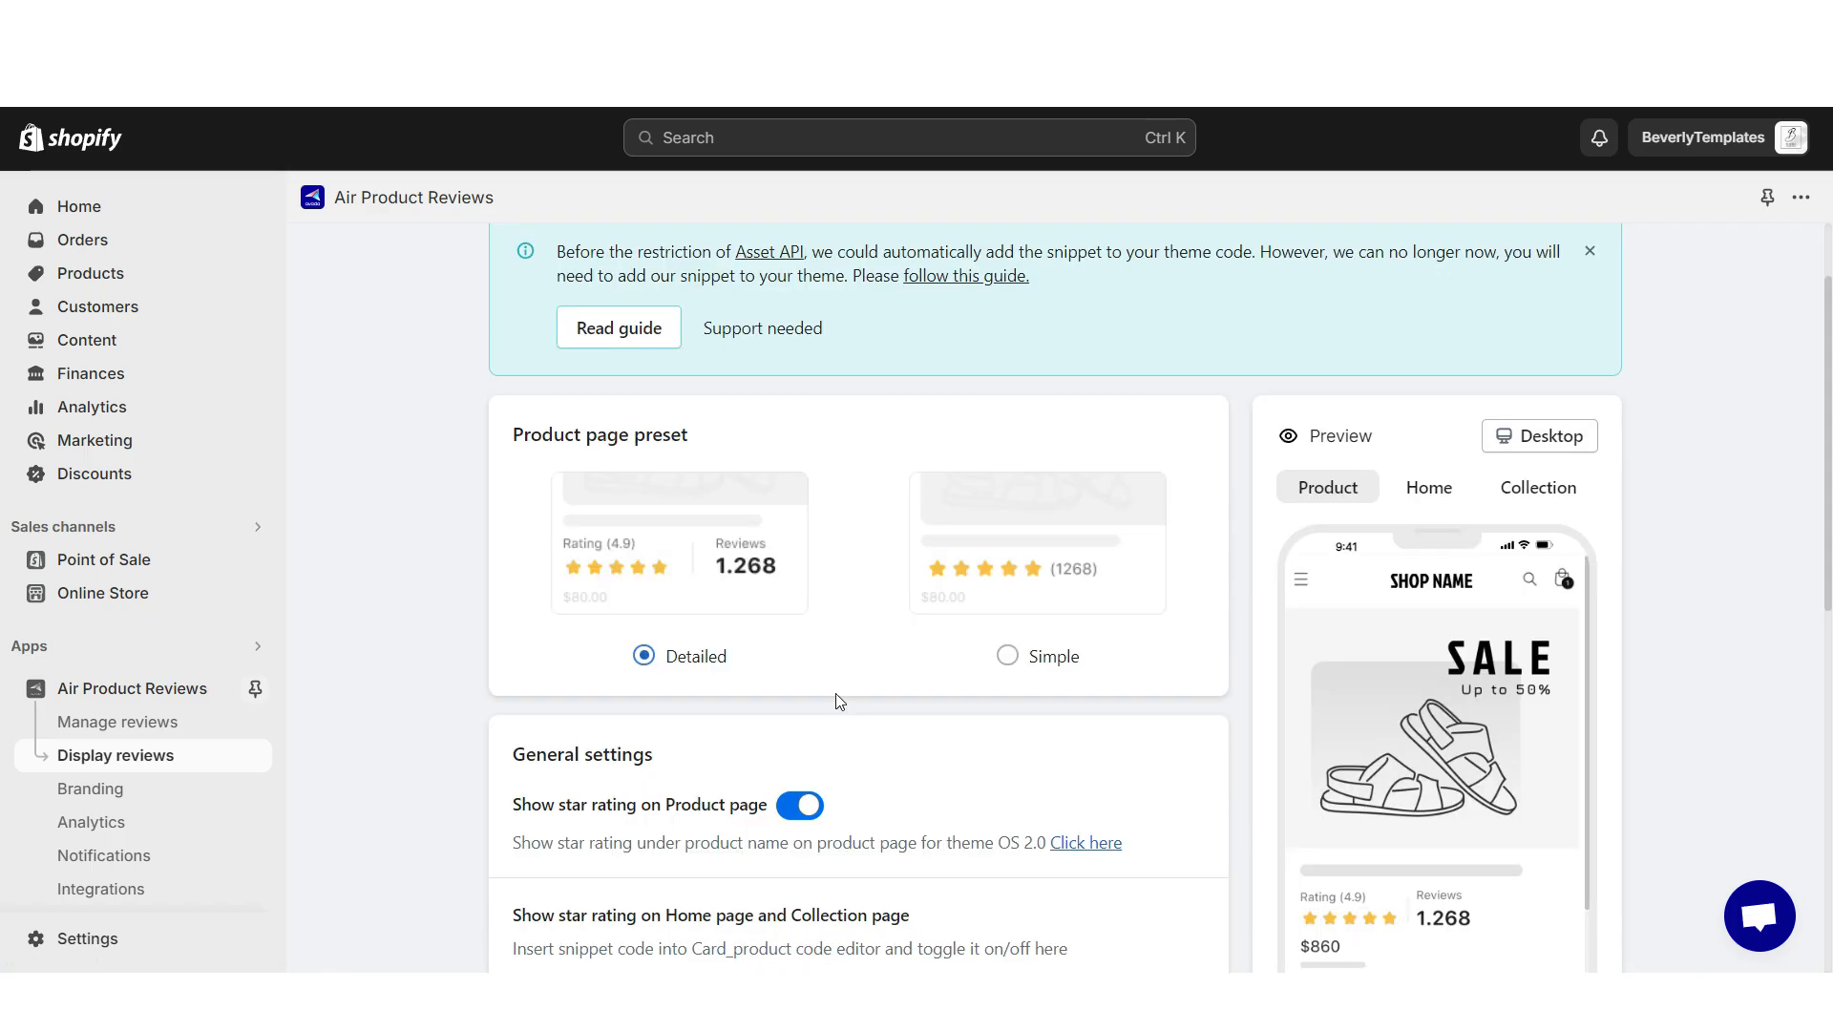
{"action": "left_click", "coordinate": [1008, 657]}
{"action": "scroll", "coordinate": [1586, 258], "scroll_direction": "up", "scroll_amount": 1}
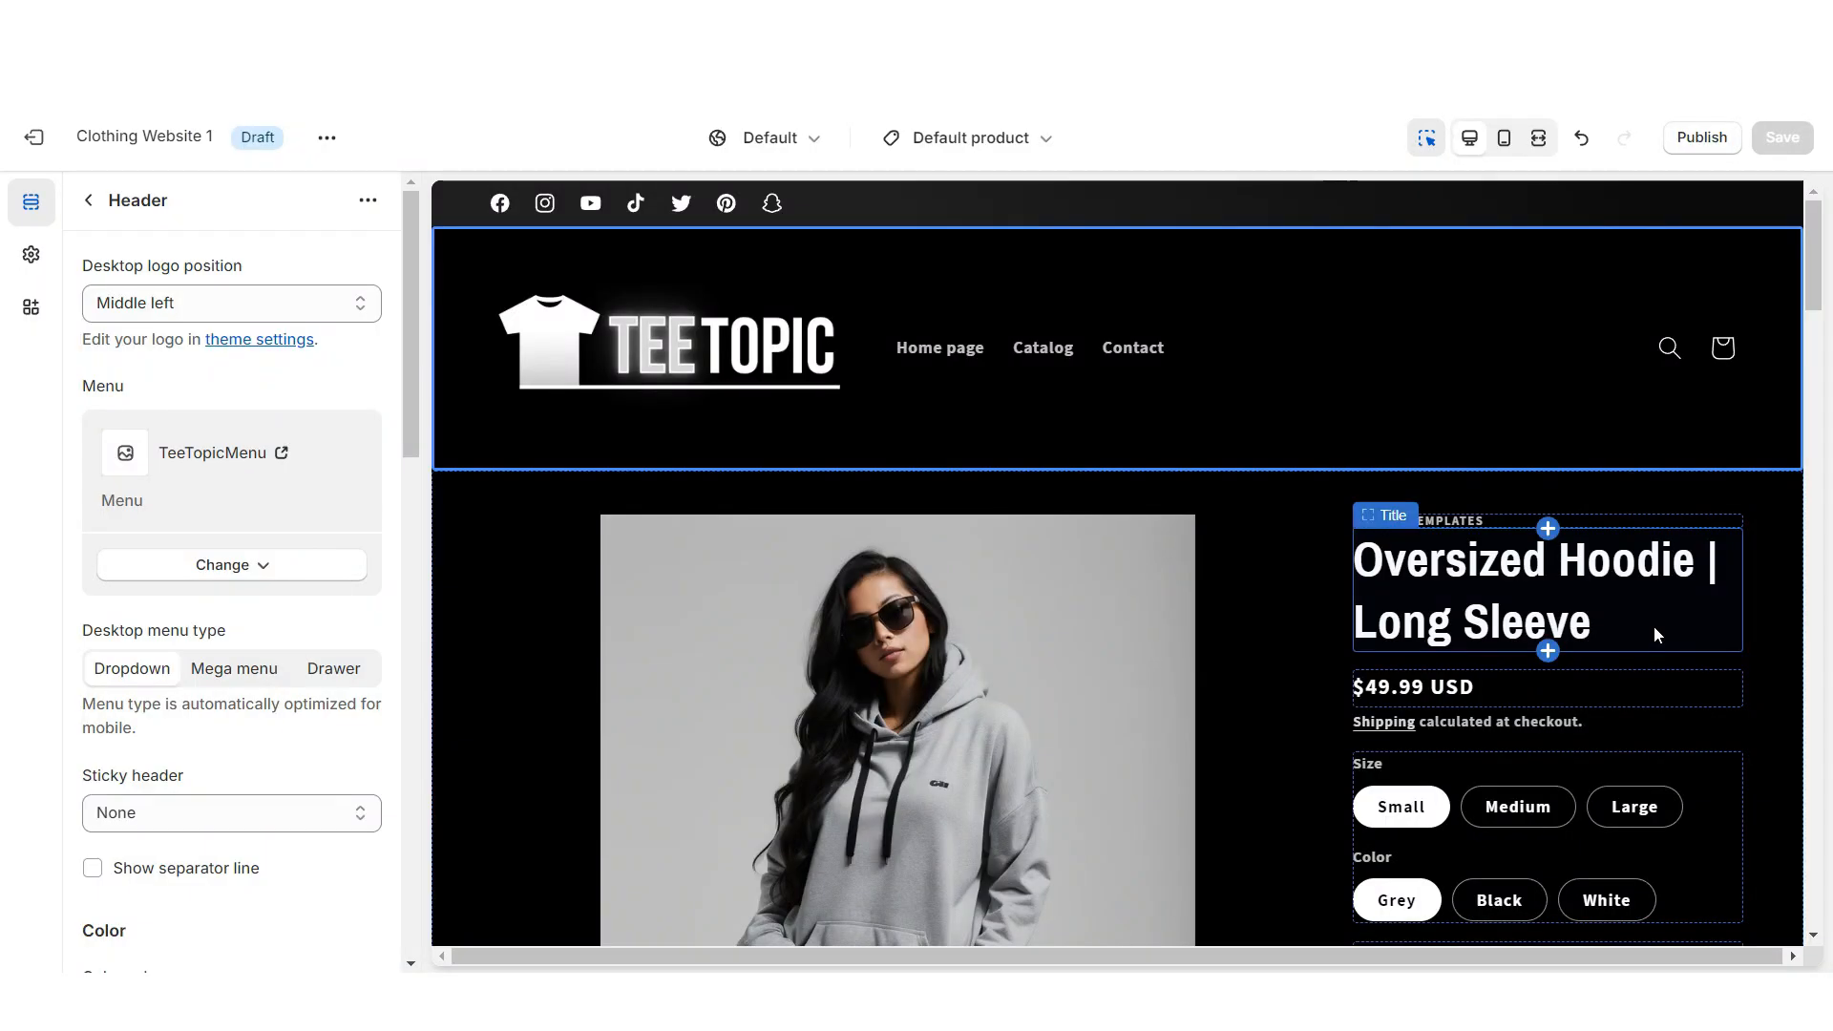
Add the Air Product Reviews Stars Rating block directly below the product title, and review the page in fullscreen preview.
{"action": "left_click", "coordinate": [1548, 651]}
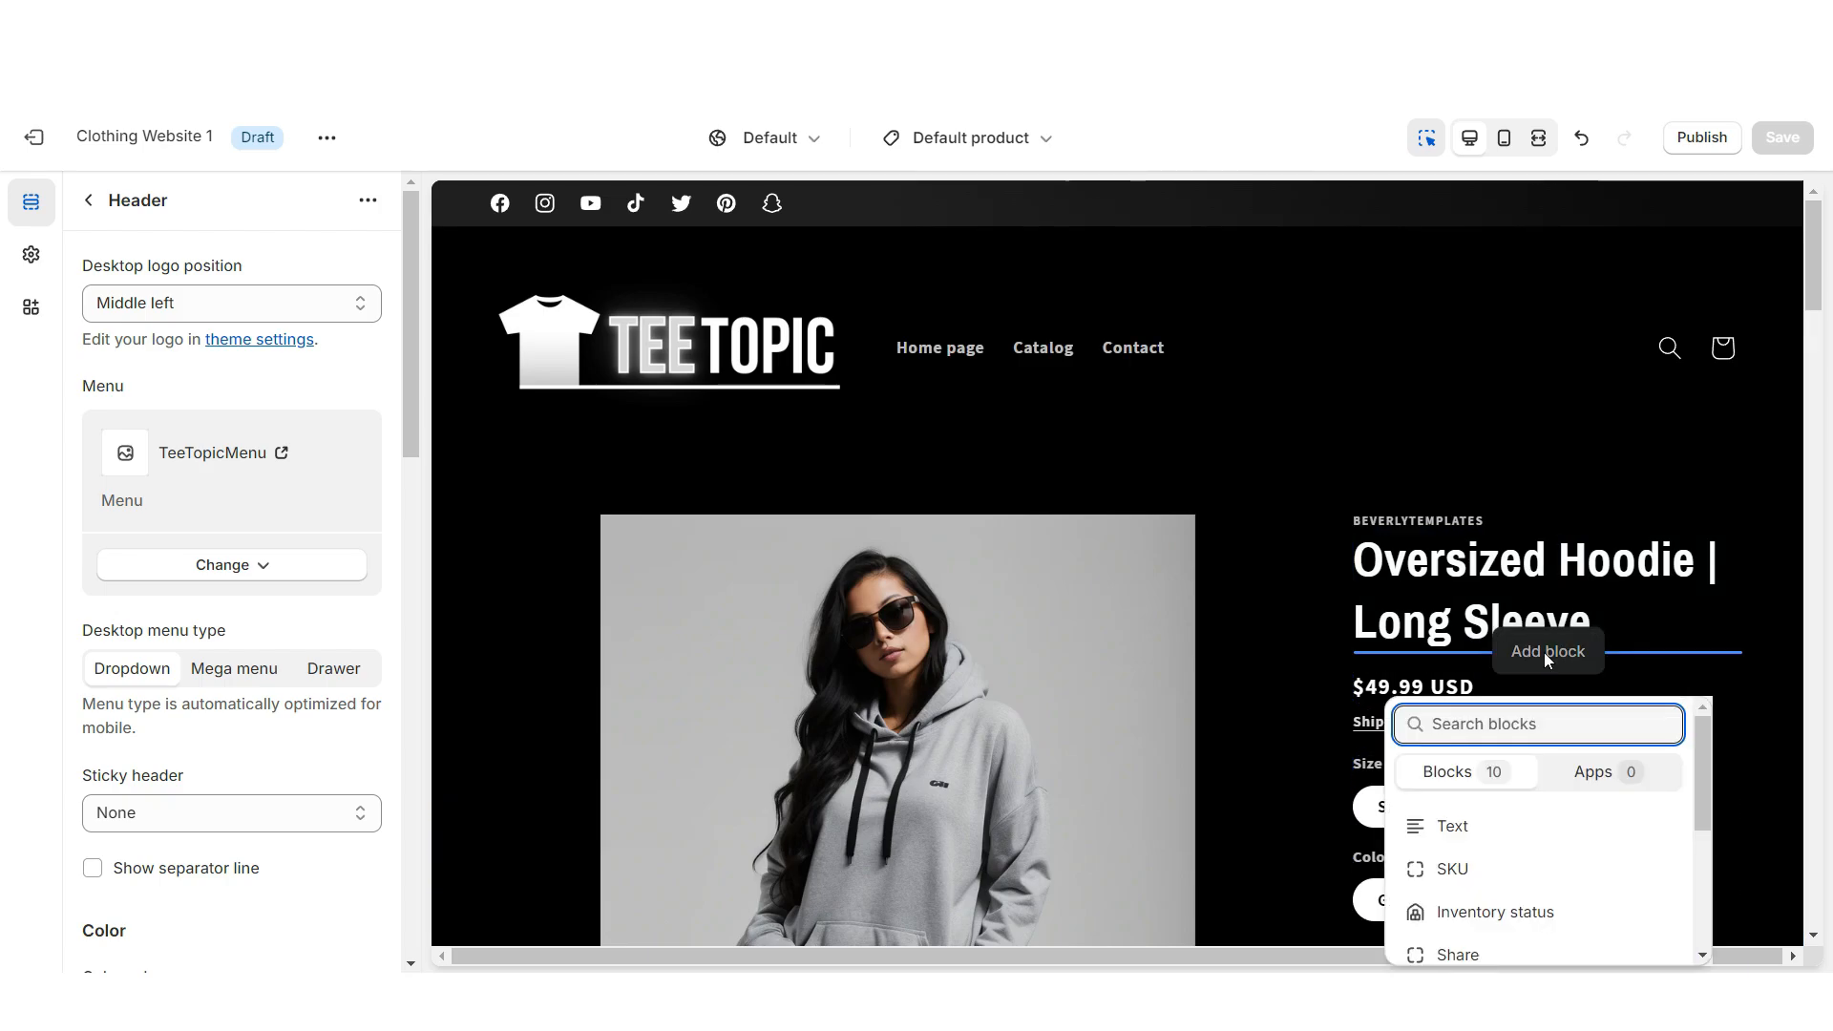
{"action": "left_click", "coordinate": [1575, 771]}
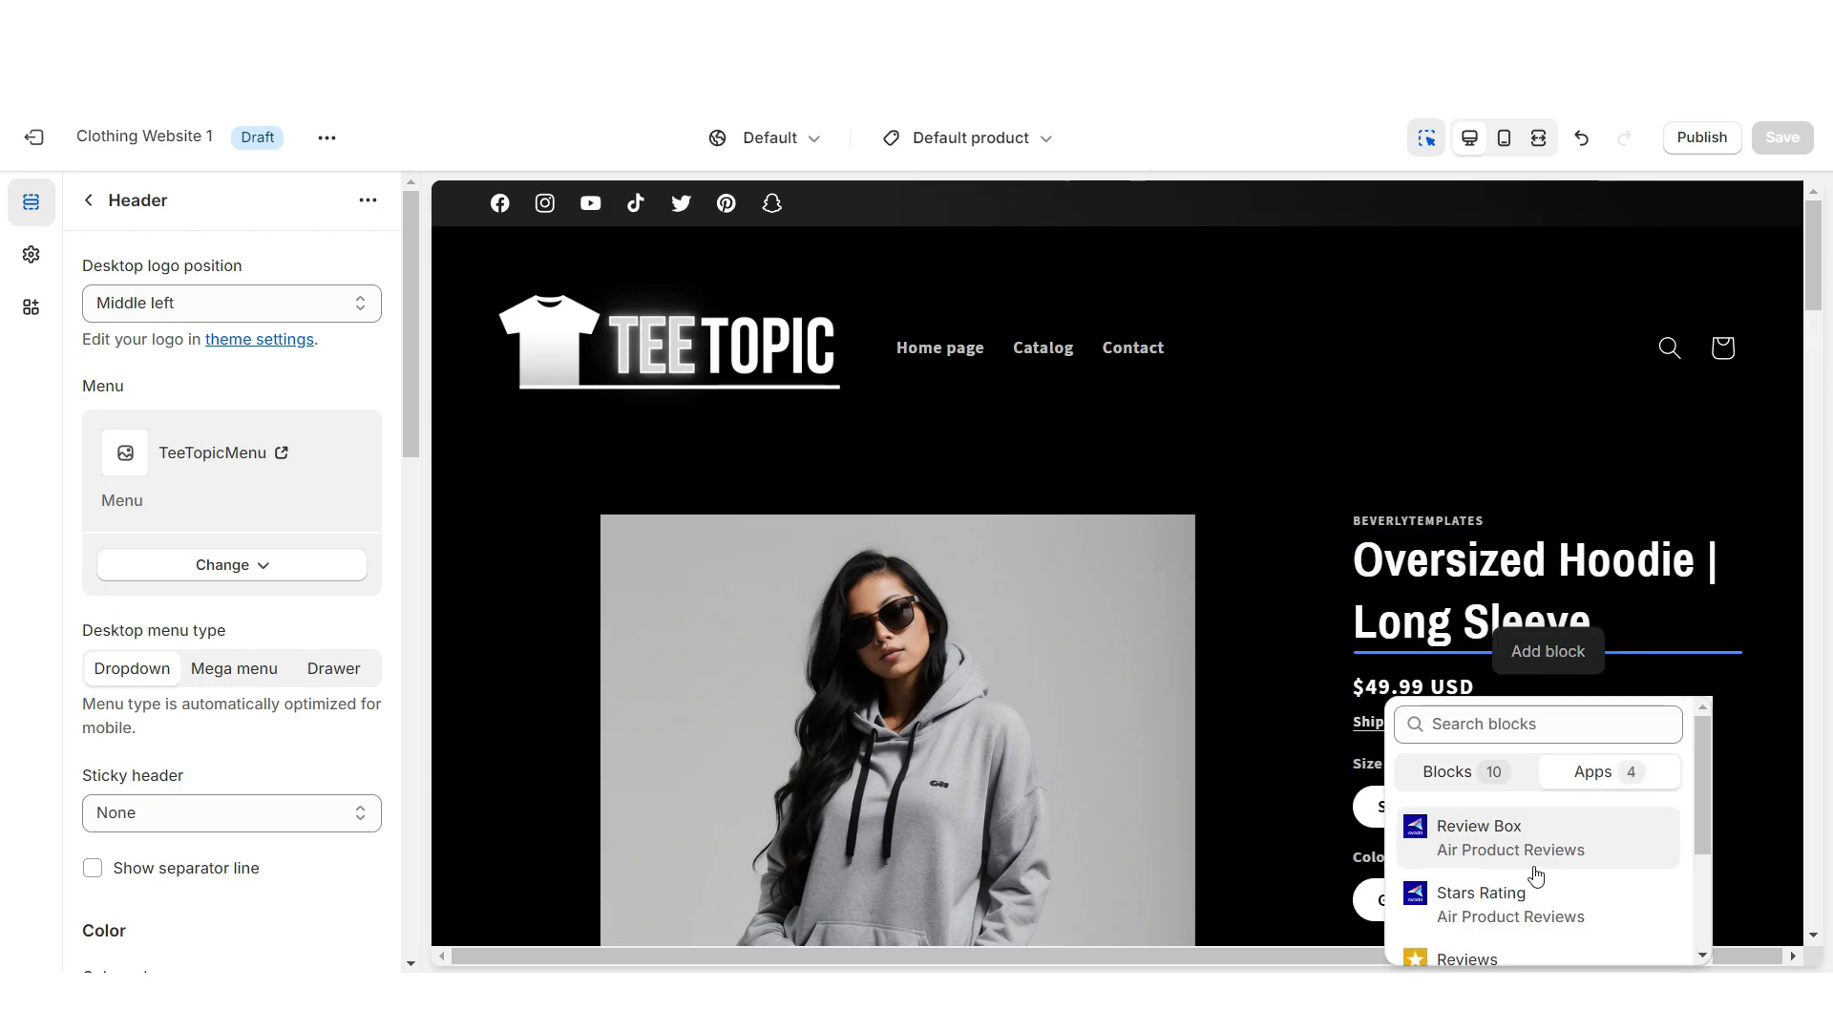
{"action": "left_click", "coordinate": [1480, 901]}
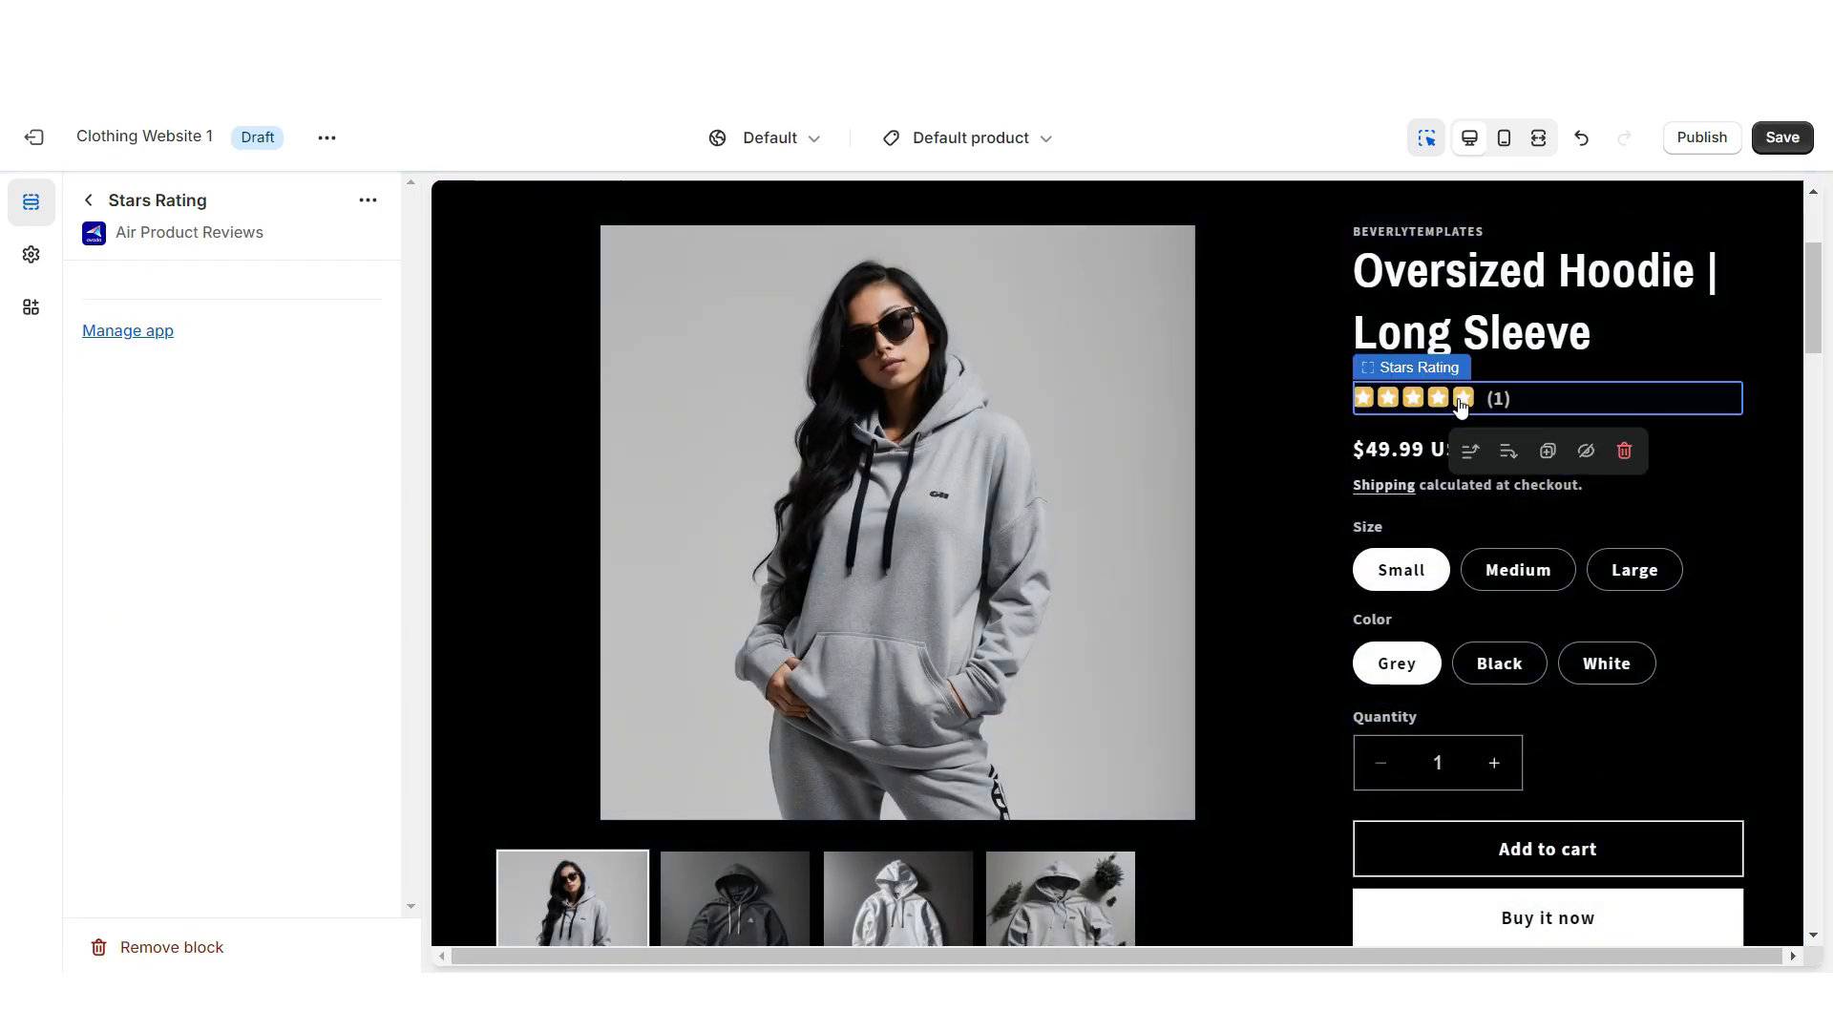
{"action": "scroll", "coordinate": [1579, 399], "scroll_direction": "down", "scroll_amount": 20}
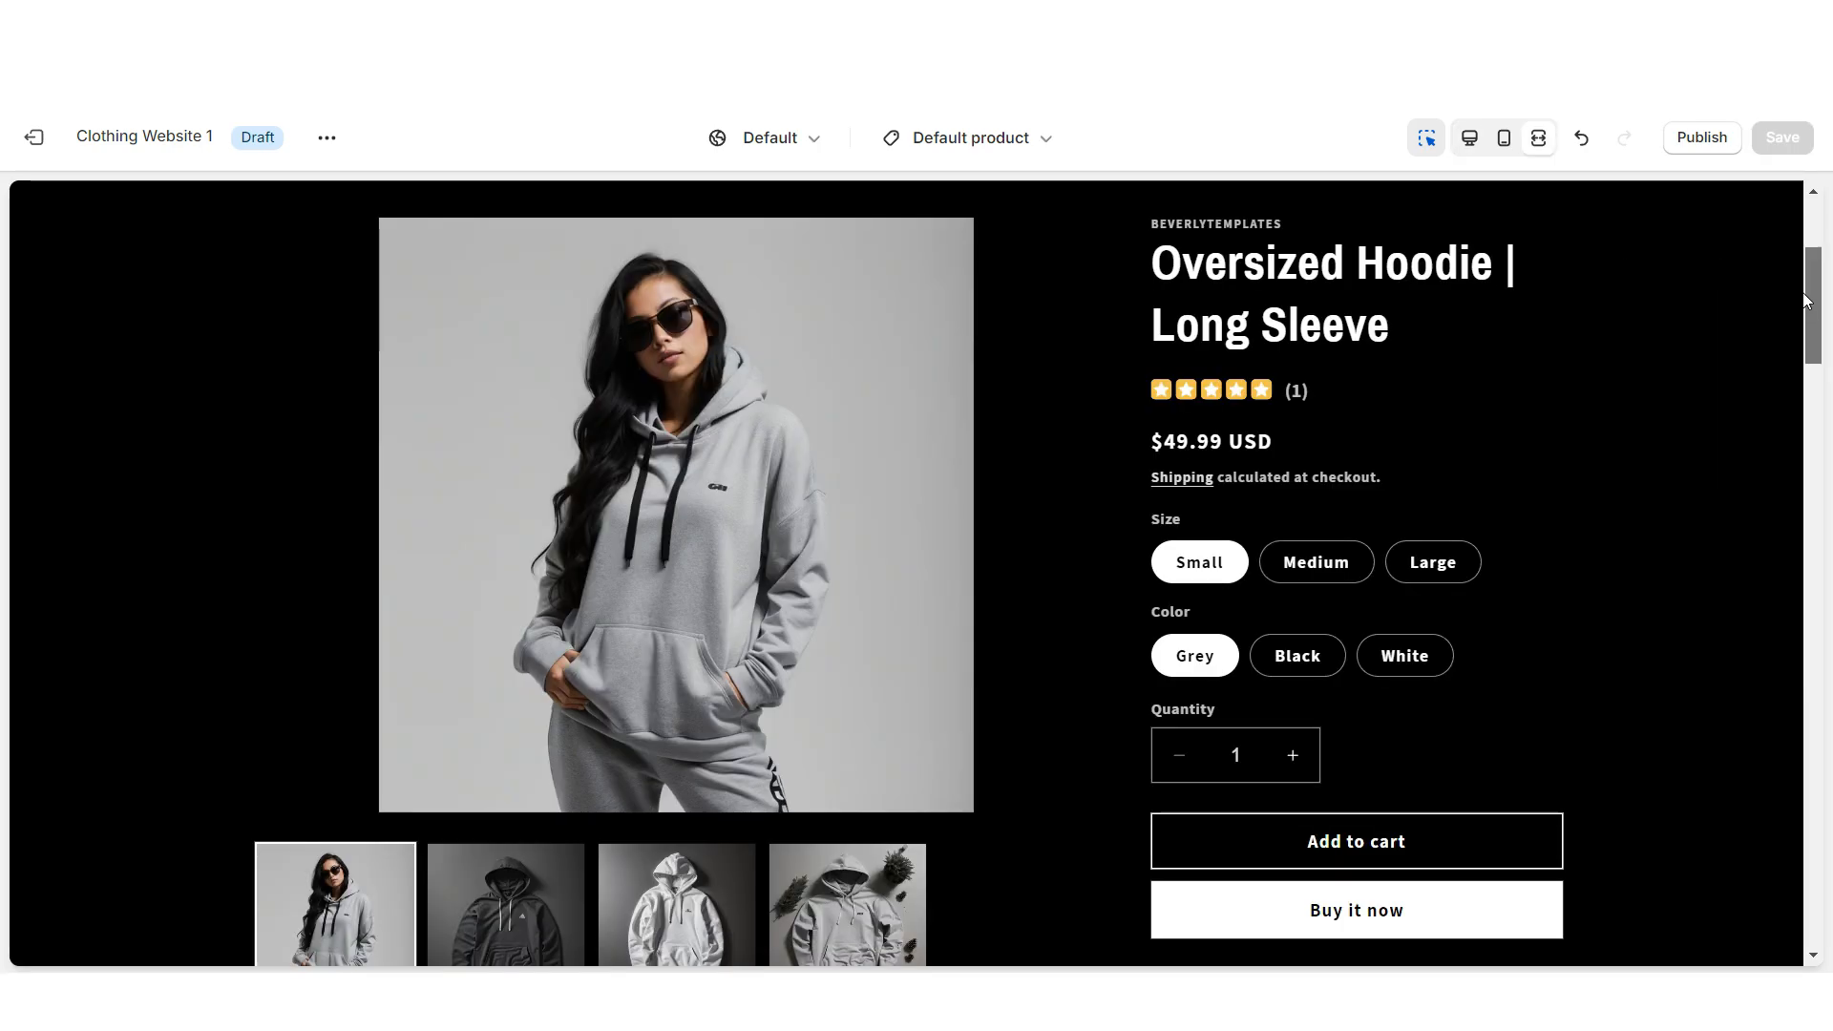
{"action": "left_click_drag", "start_coordinate": [1813, 303], "coordinate": [1818, 819]}
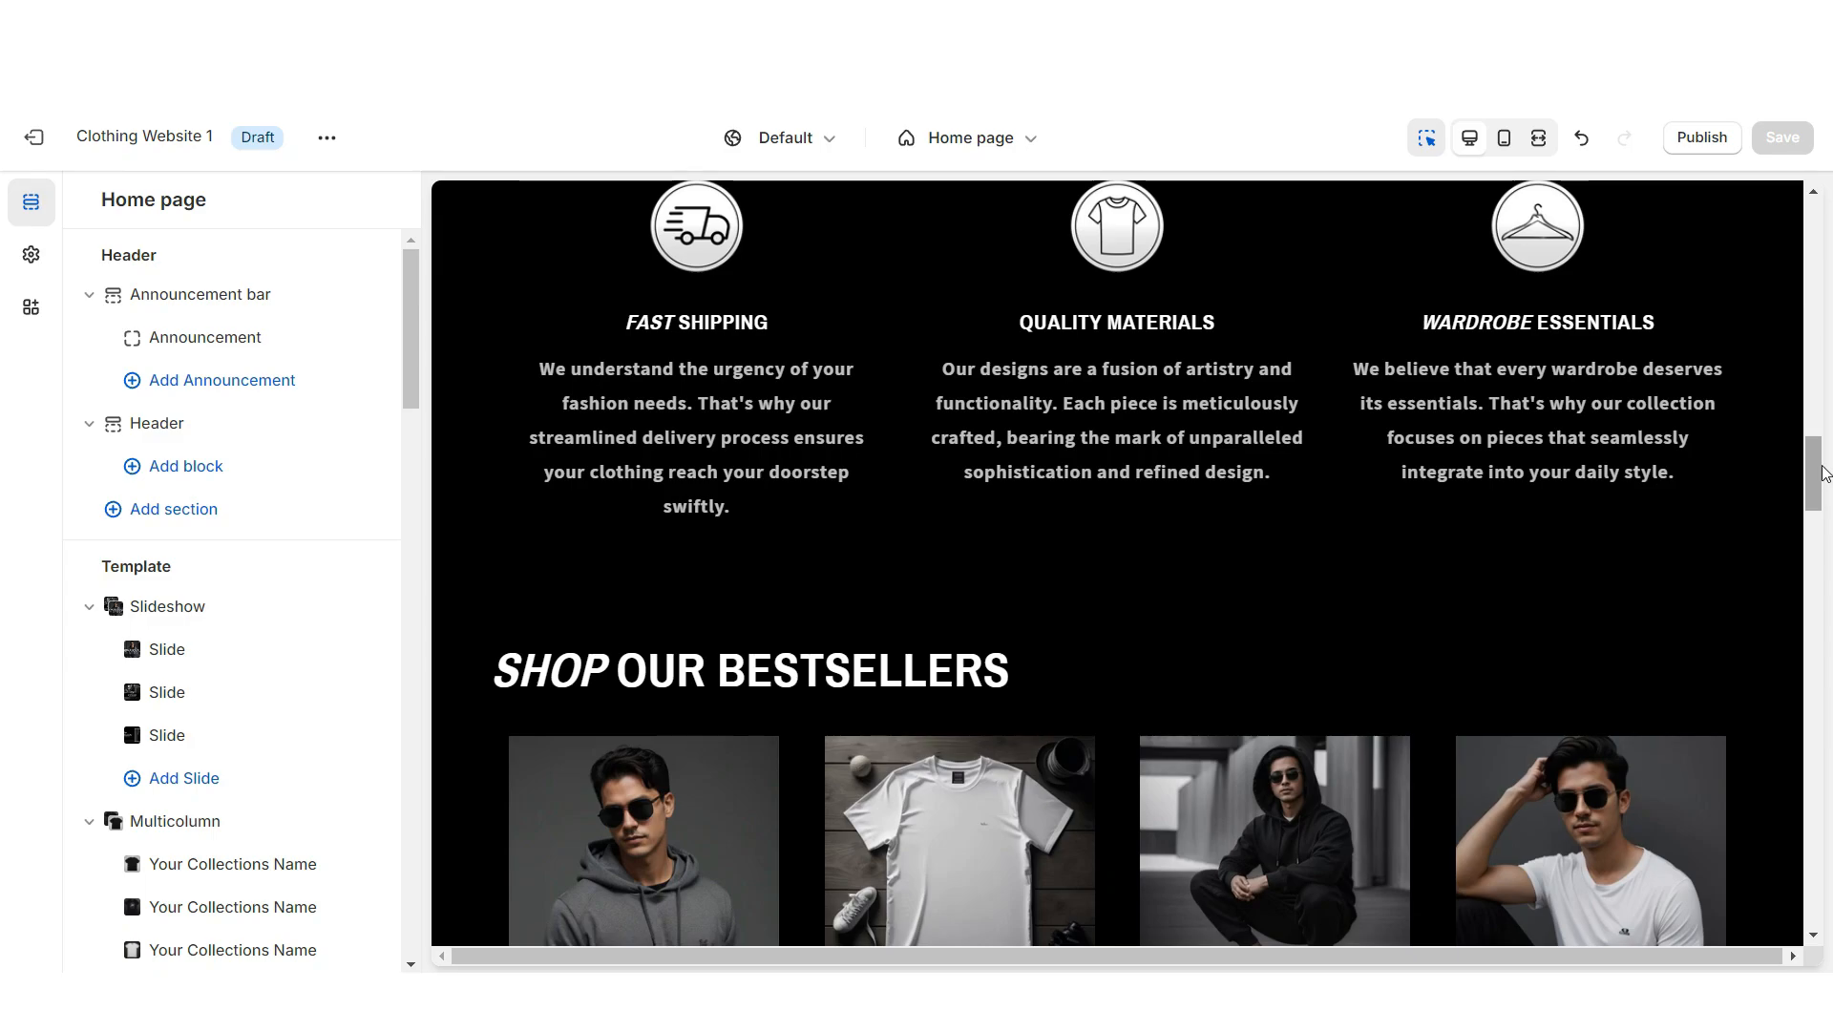
In the Checkout page's theme settings, choose the Covers image as banner background and the TeeTopic image as custom logo.
{"action": "left_click", "coordinate": [983, 137]}
{"action": "scroll", "coordinate": [932, 585], "scroll_direction": "down", "scroll_amount": 2}
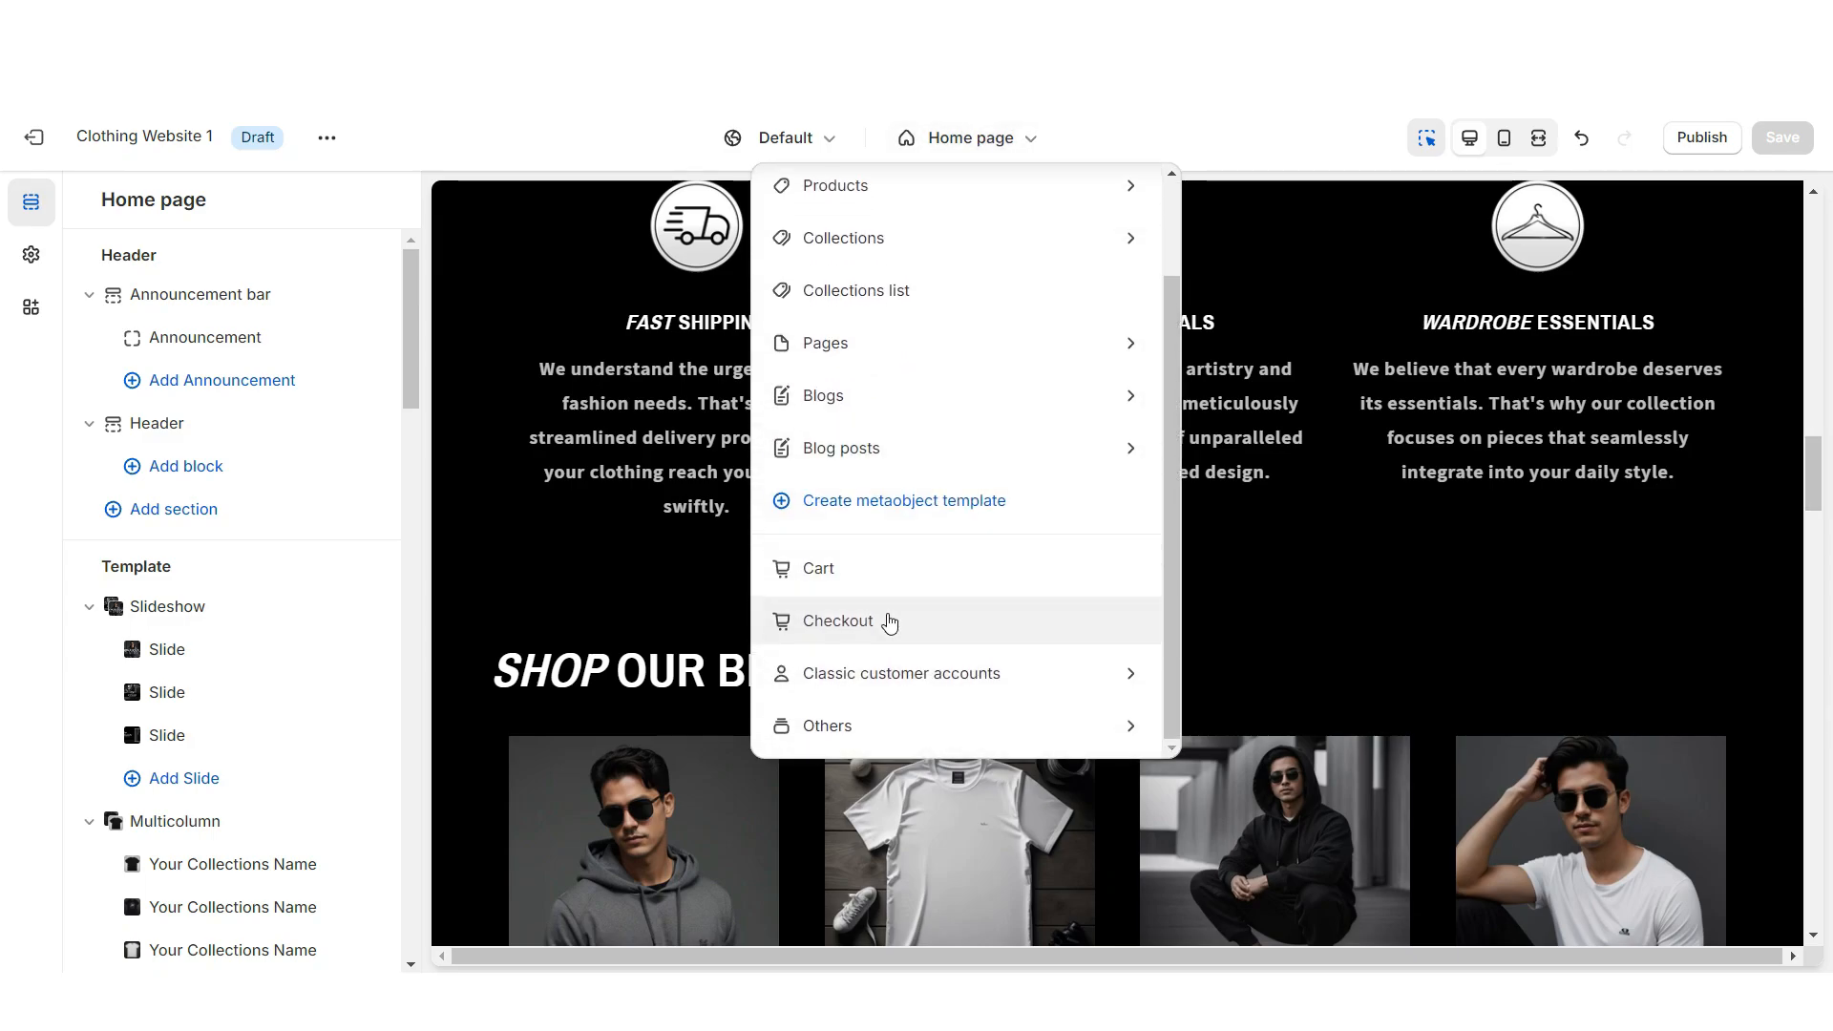
{"action": "left_click", "coordinate": [889, 623]}
{"action": "left_click", "coordinate": [31, 254]}
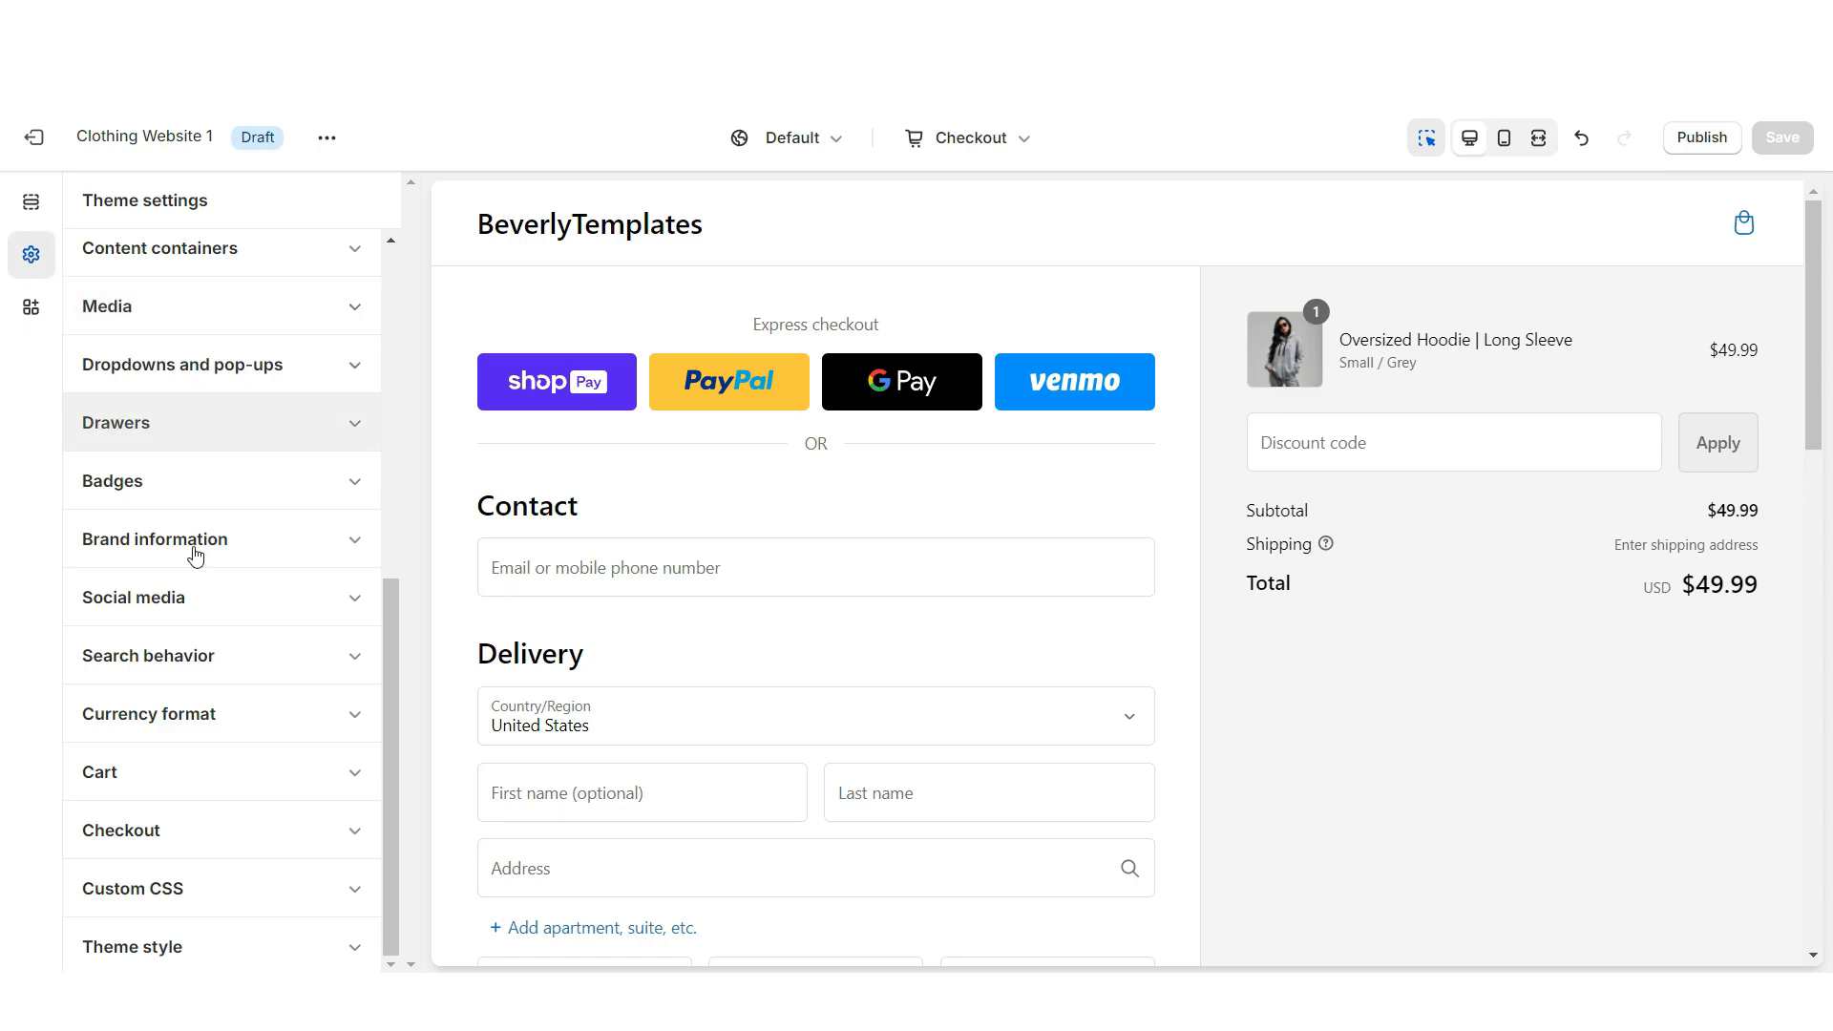
{"action": "left_click", "coordinate": [164, 840]}
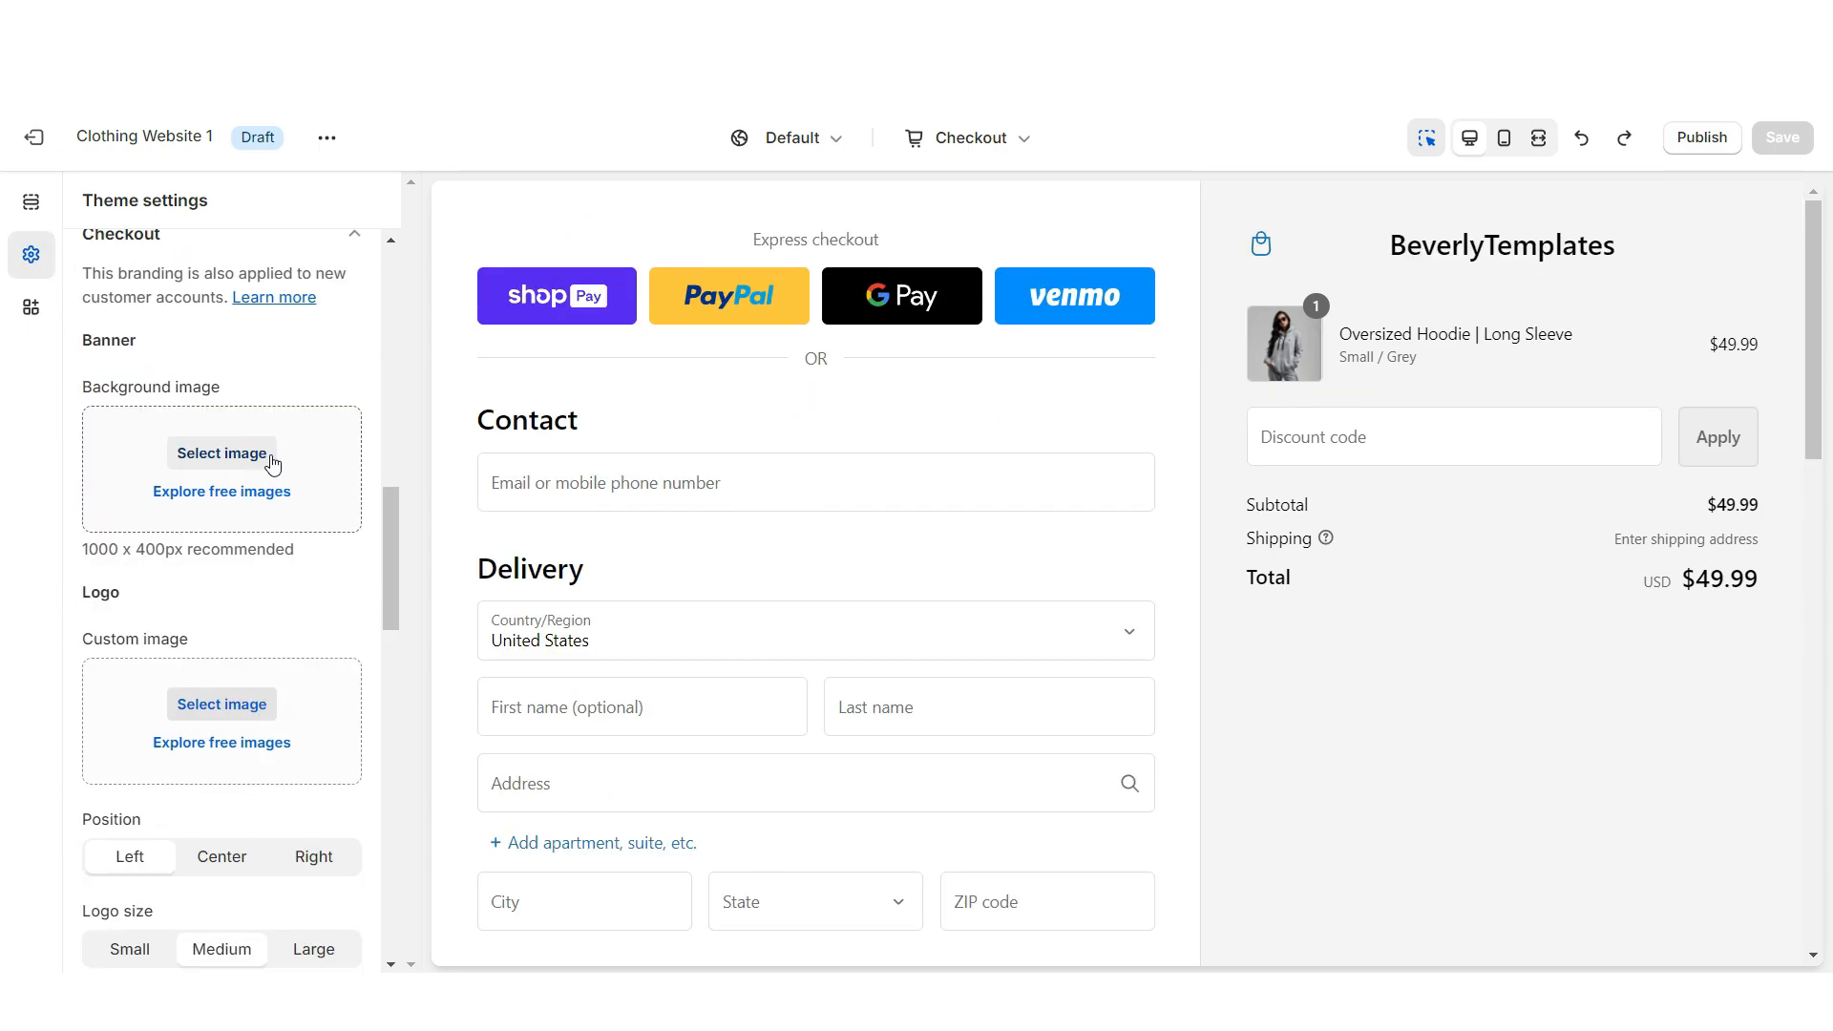
{"action": "left_click", "coordinate": [273, 465]}
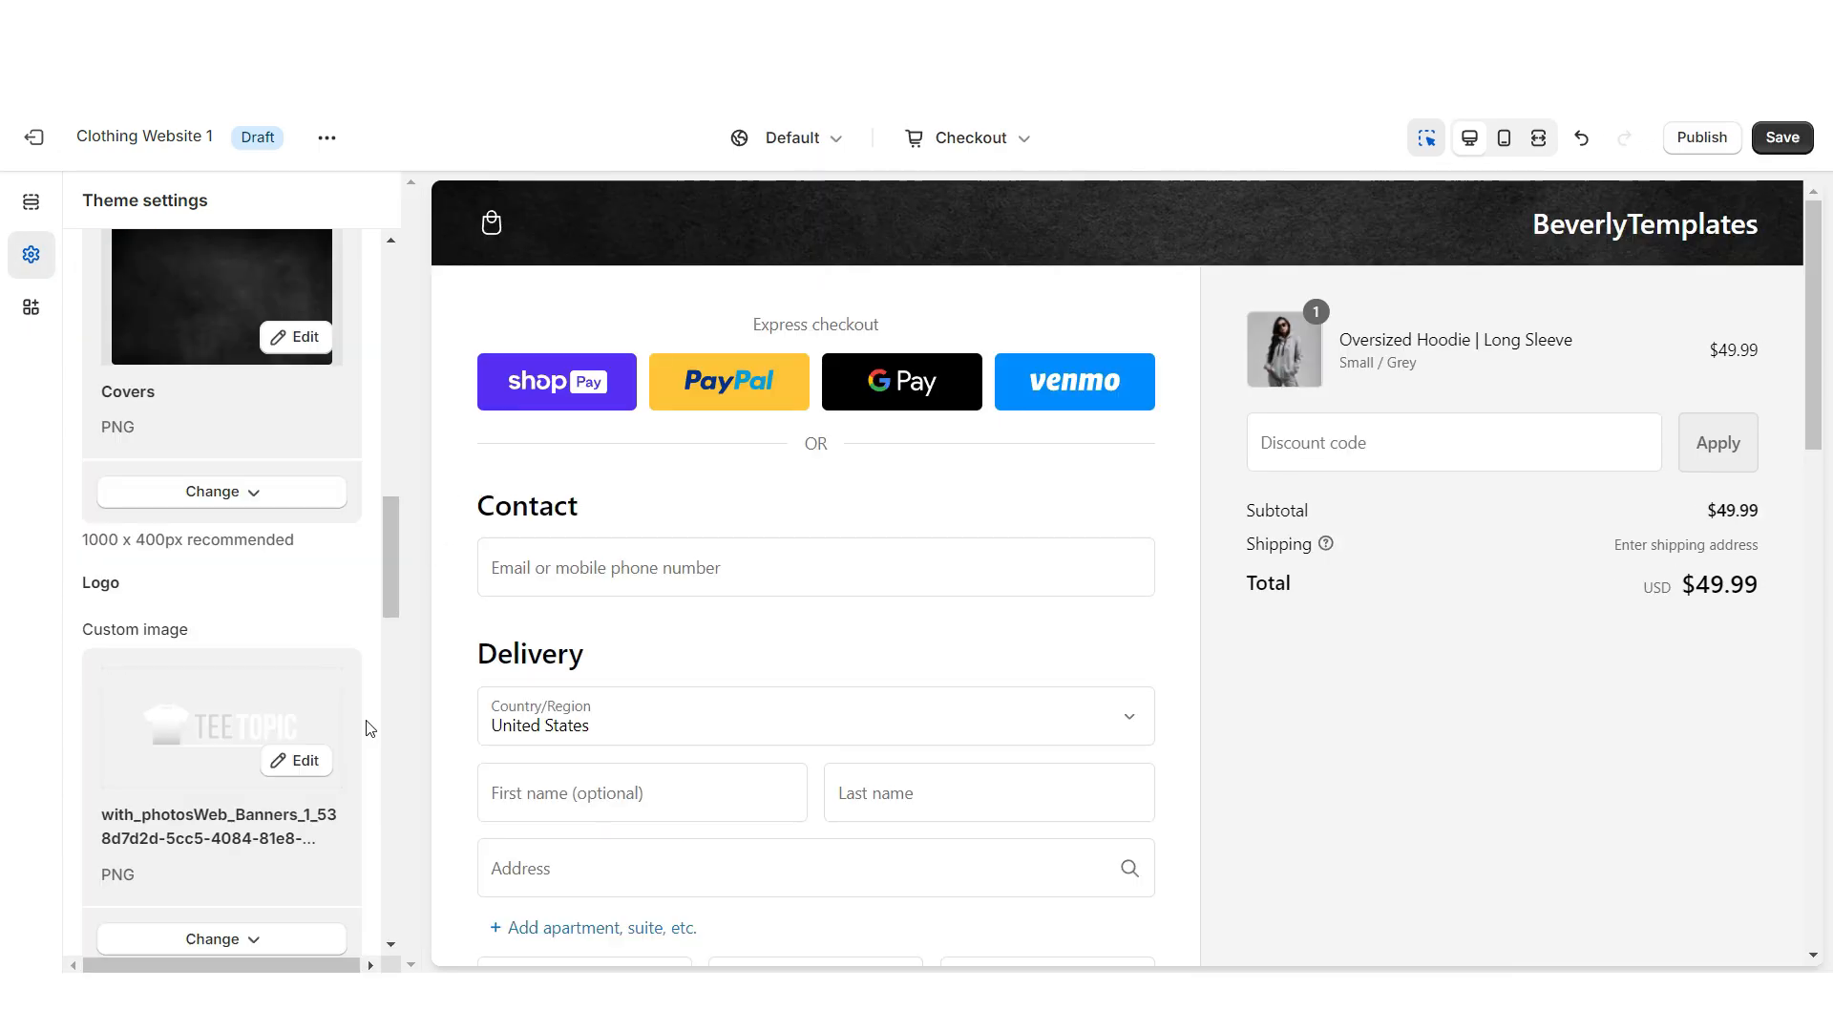
Set the checkout logo size to Large.
{"action": "scroll", "coordinate": [366, 721], "scroll_direction": "down", "scroll_amount": 3}
{"action": "scroll", "coordinate": [365, 724], "scroll_direction": "up", "scroll_amount": 1}
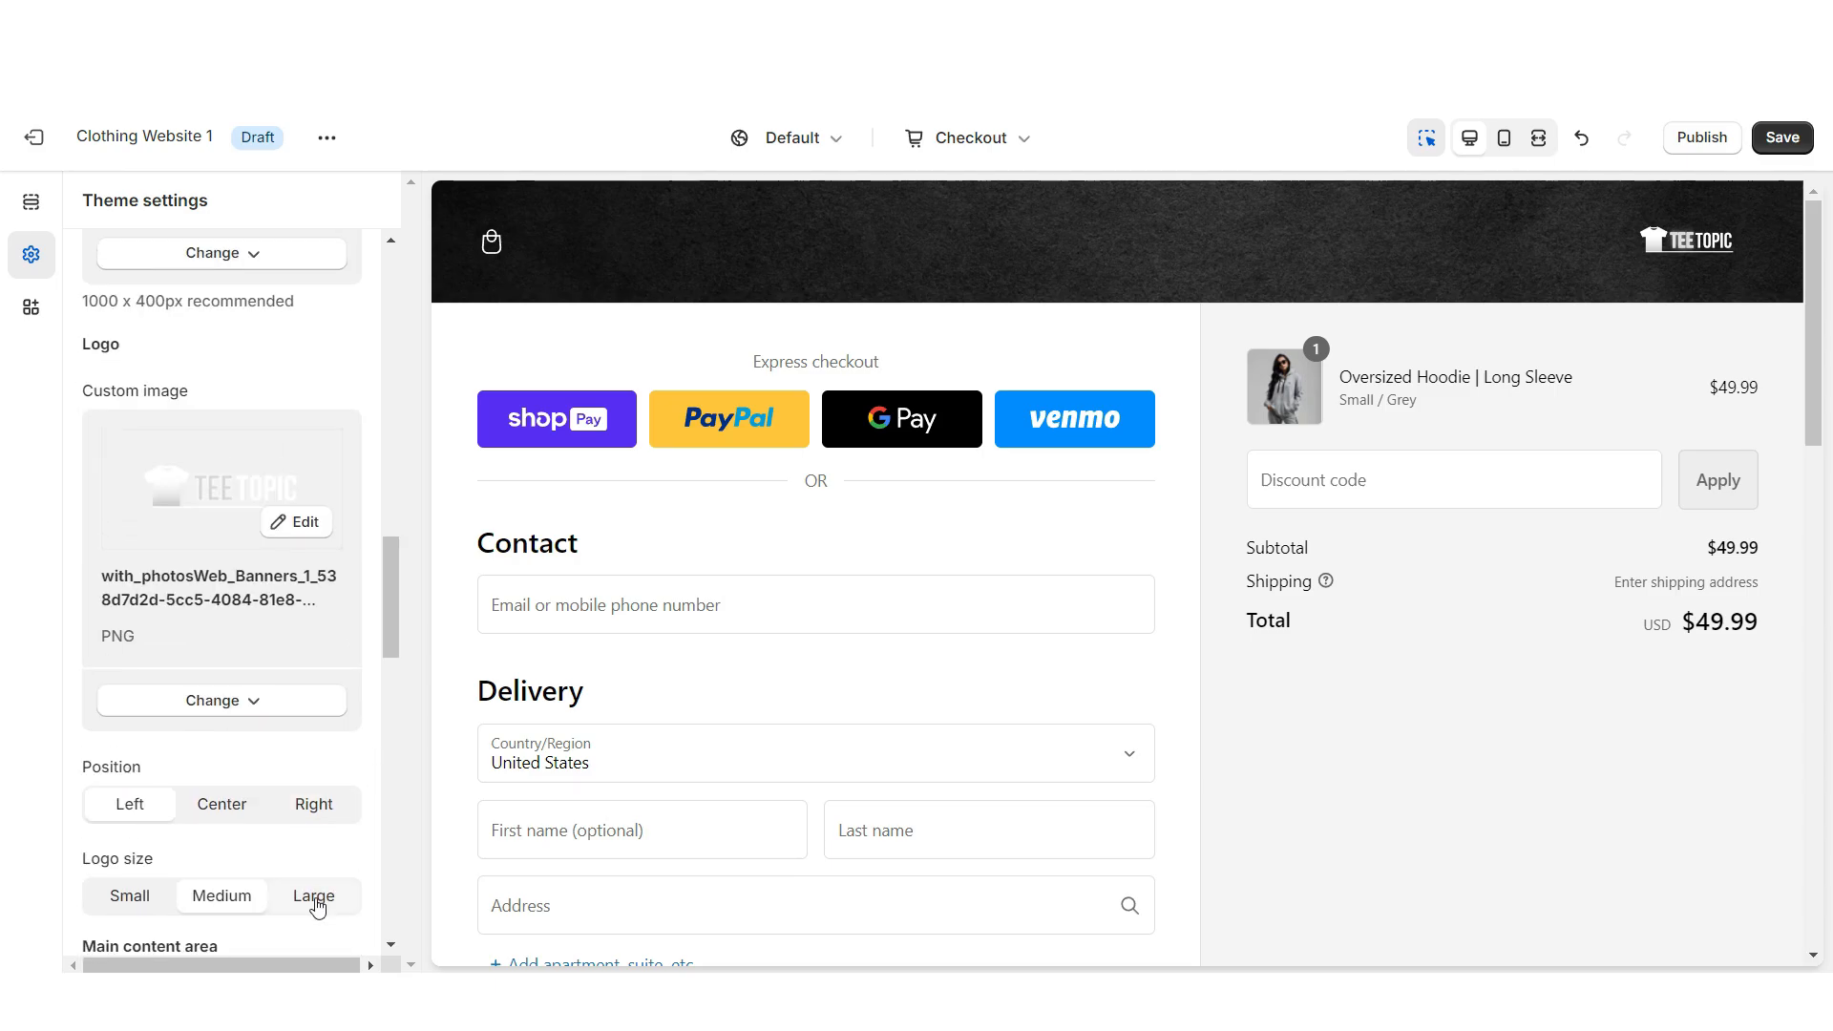
{"action": "left_click", "coordinate": [316, 899]}
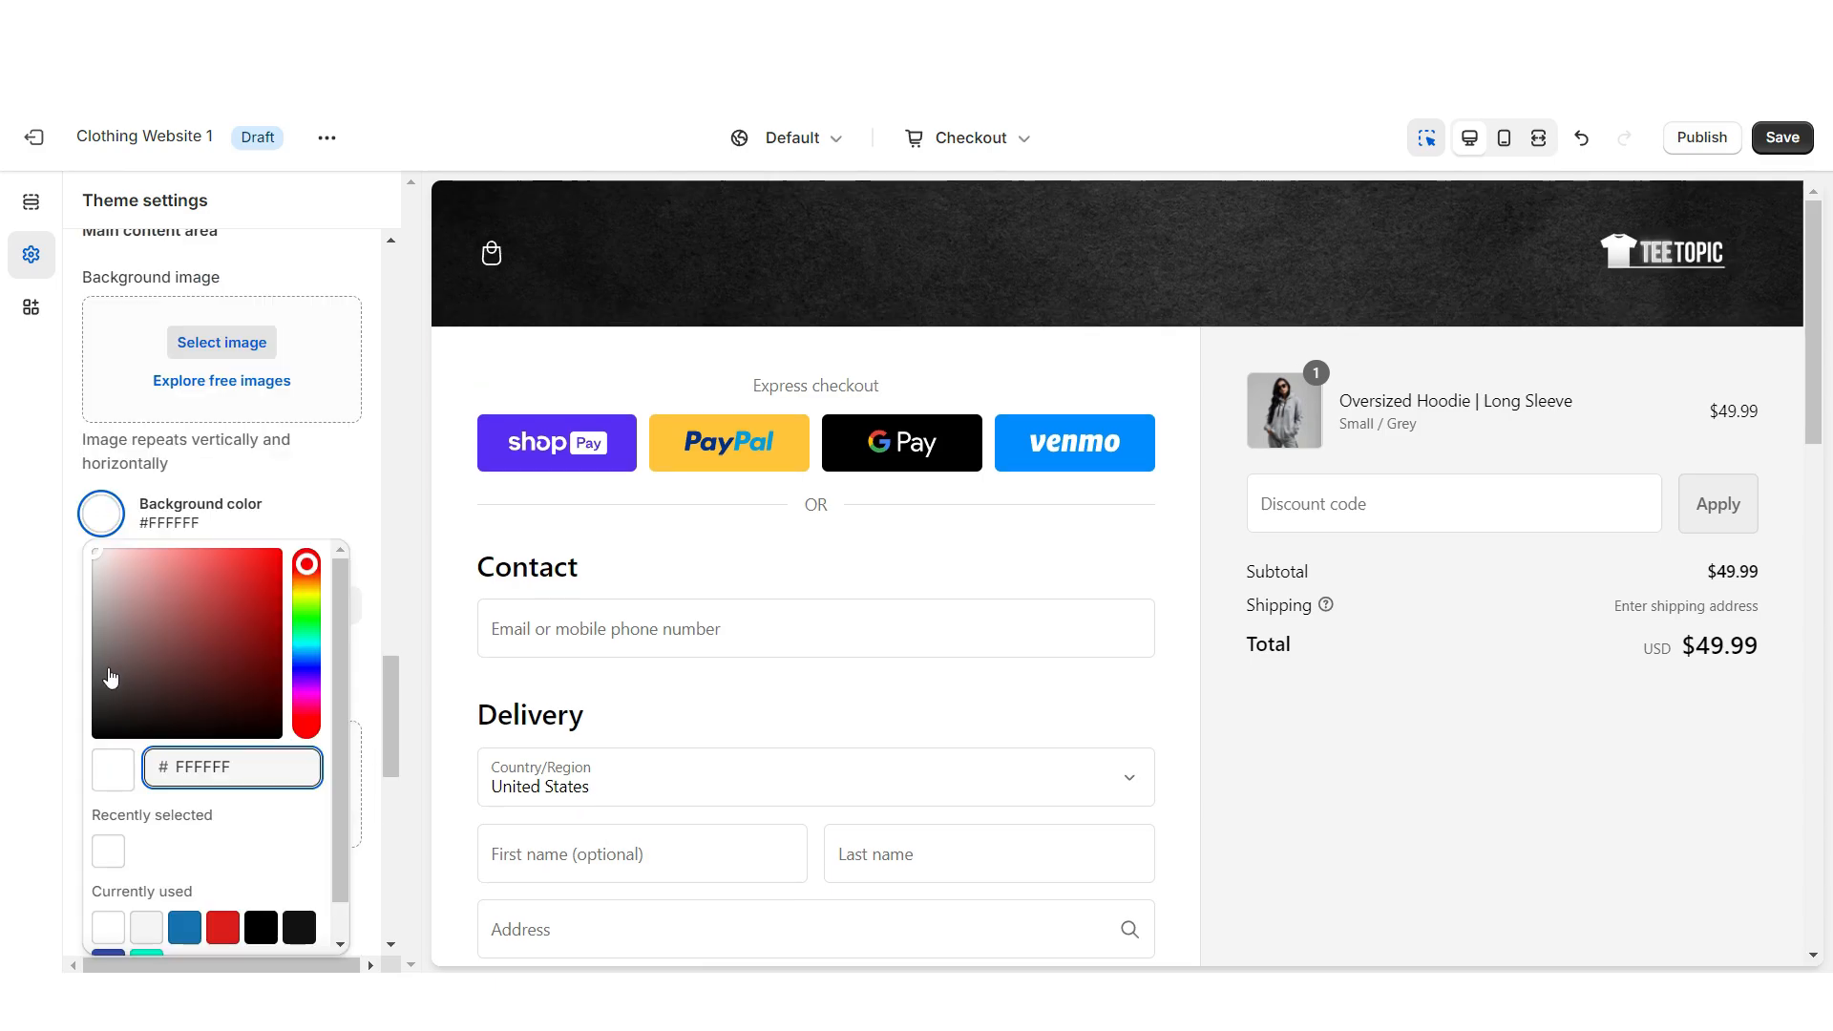
Set the checkout's main content area and order summary background colors both to black (#000000).
{"action": "left_click_drag", "start_coordinate": [110, 675], "coordinate": [80, 762]}
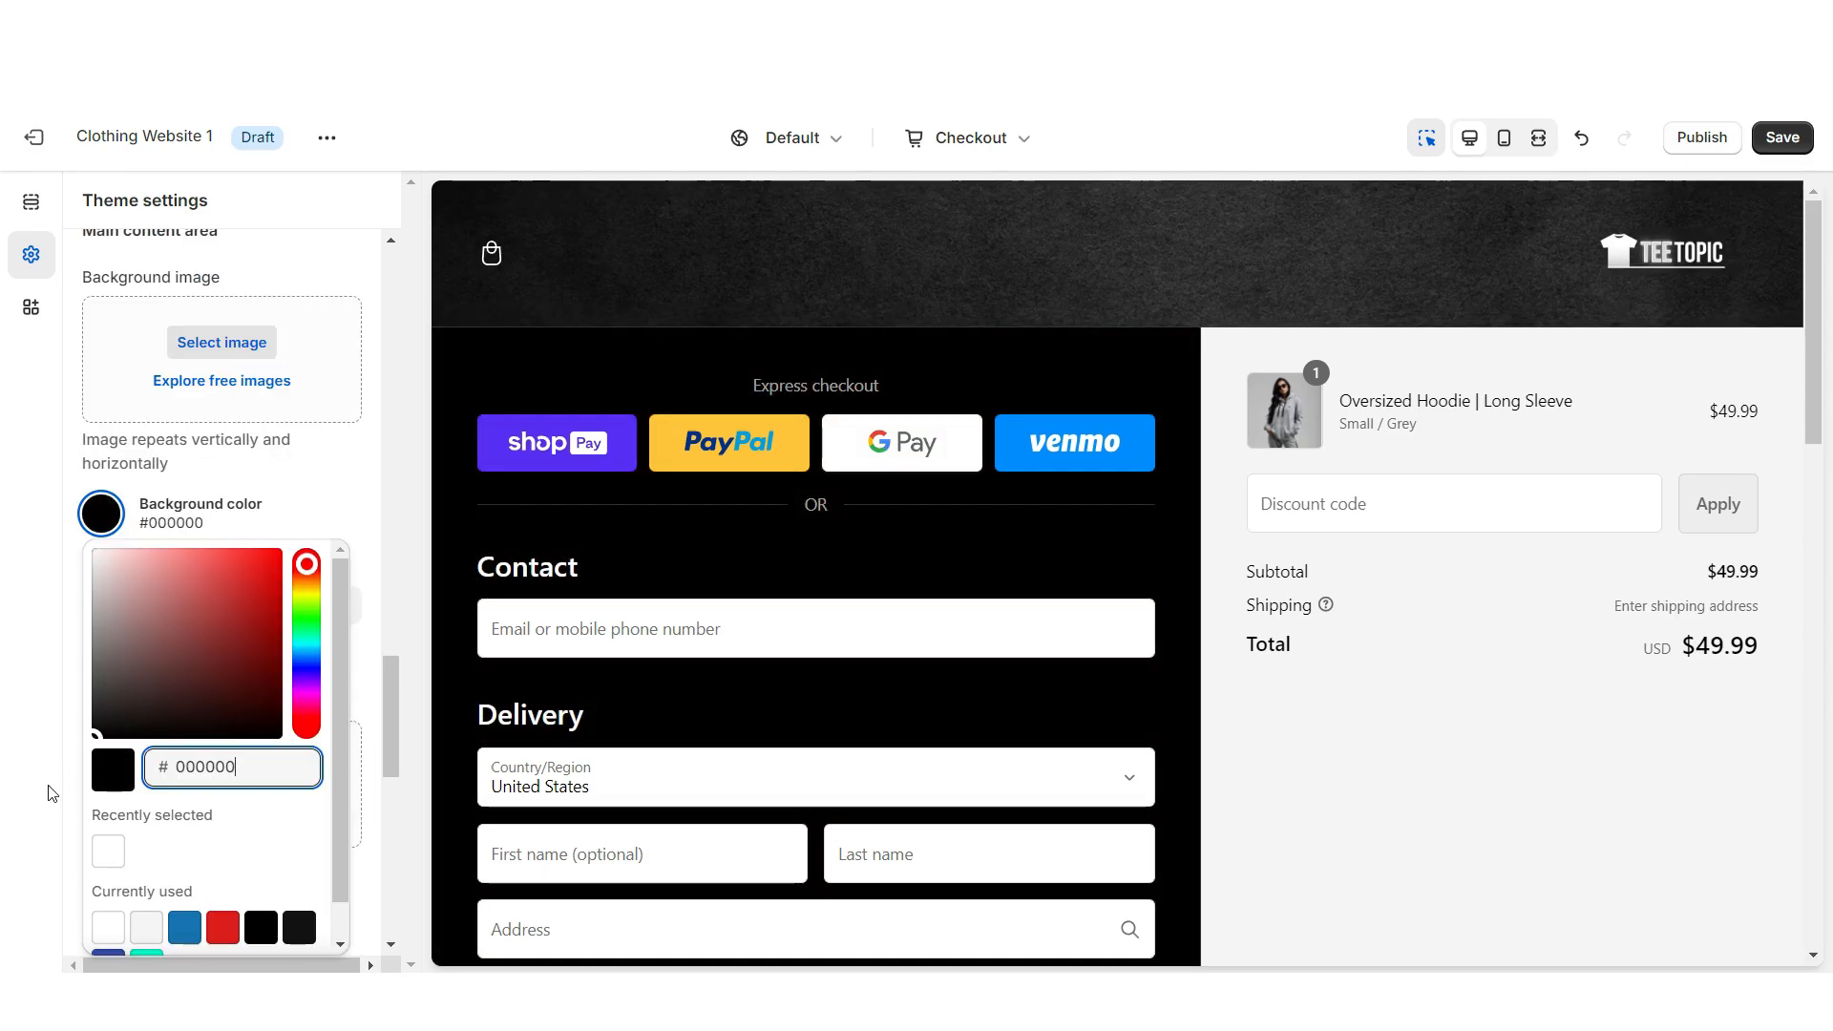
{"action": "left_click", "coordinate": [52, 793]}
{"action": "scroll", "coordinate": [219, 654], "scroll_direction": "down", "scroll_amount": 1}
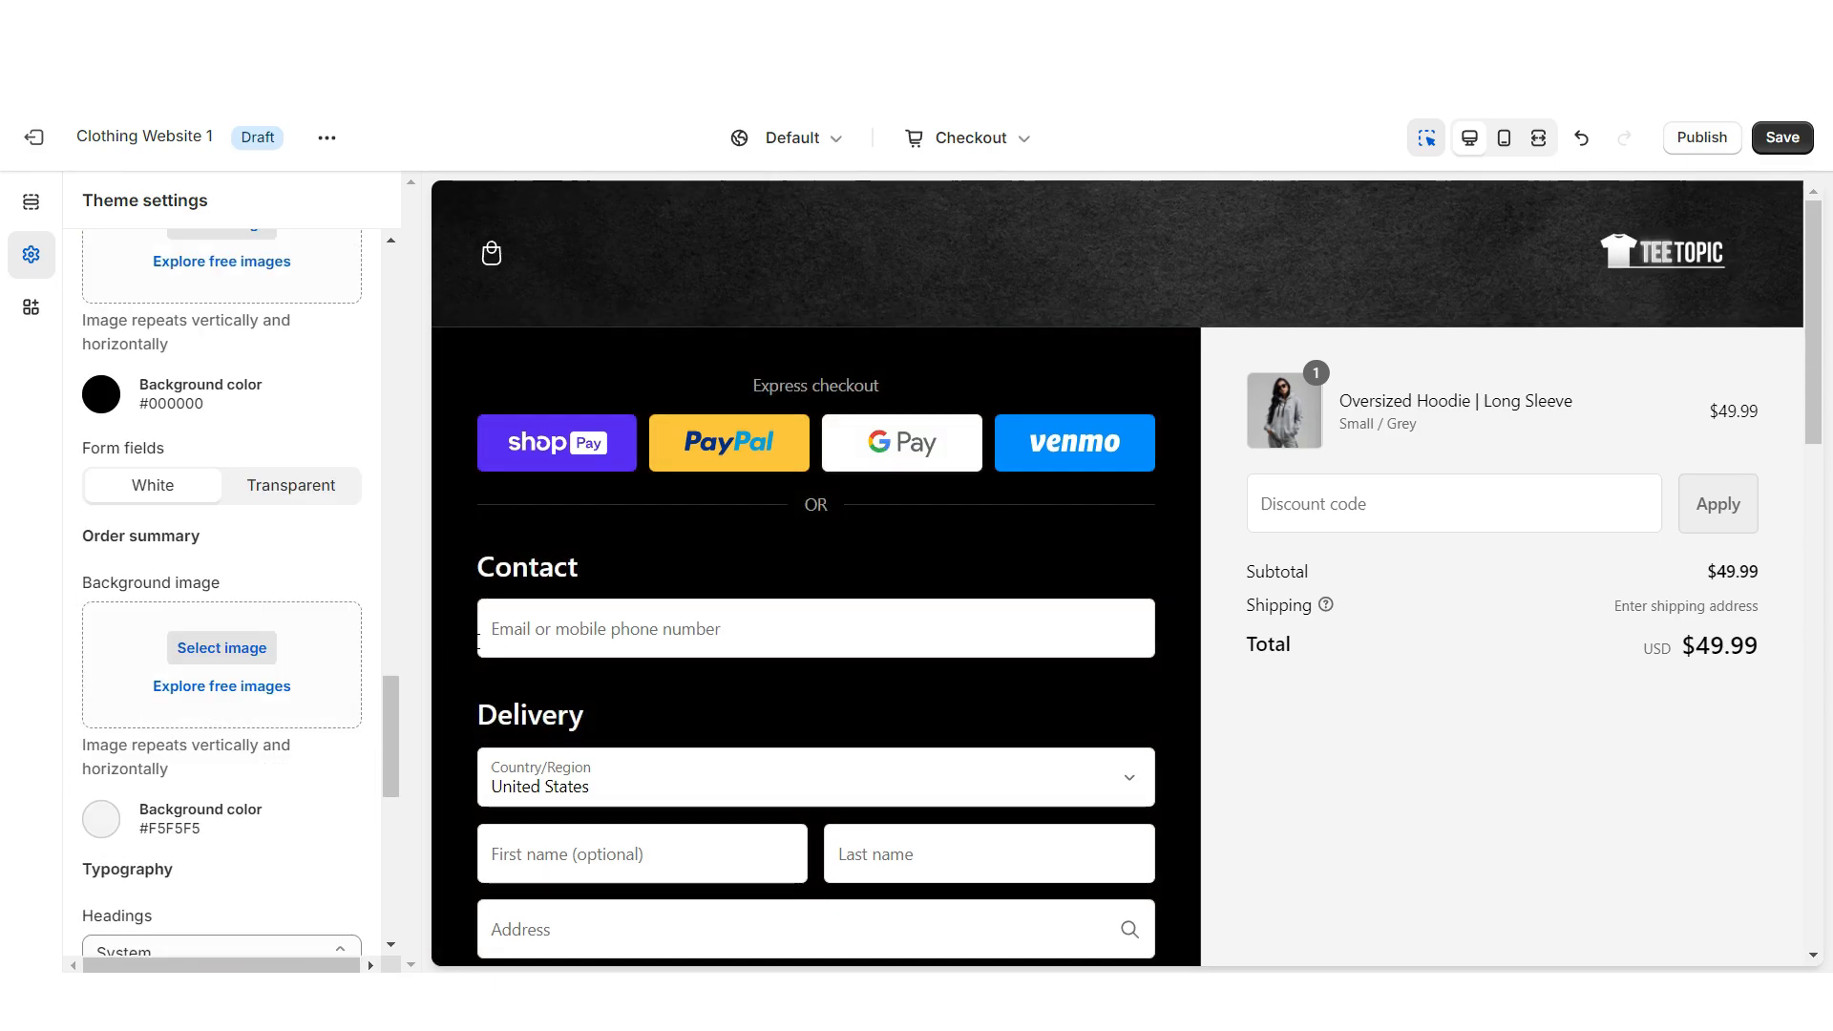
{"action": "left_click", "coordinate": [107, 827]}
{"action": "left_click", "coordinate": [112, 531]}
{"action": "scroll", "coordinate": [176, 592], "scroll_direction": "down", "scroll_amount": 5}
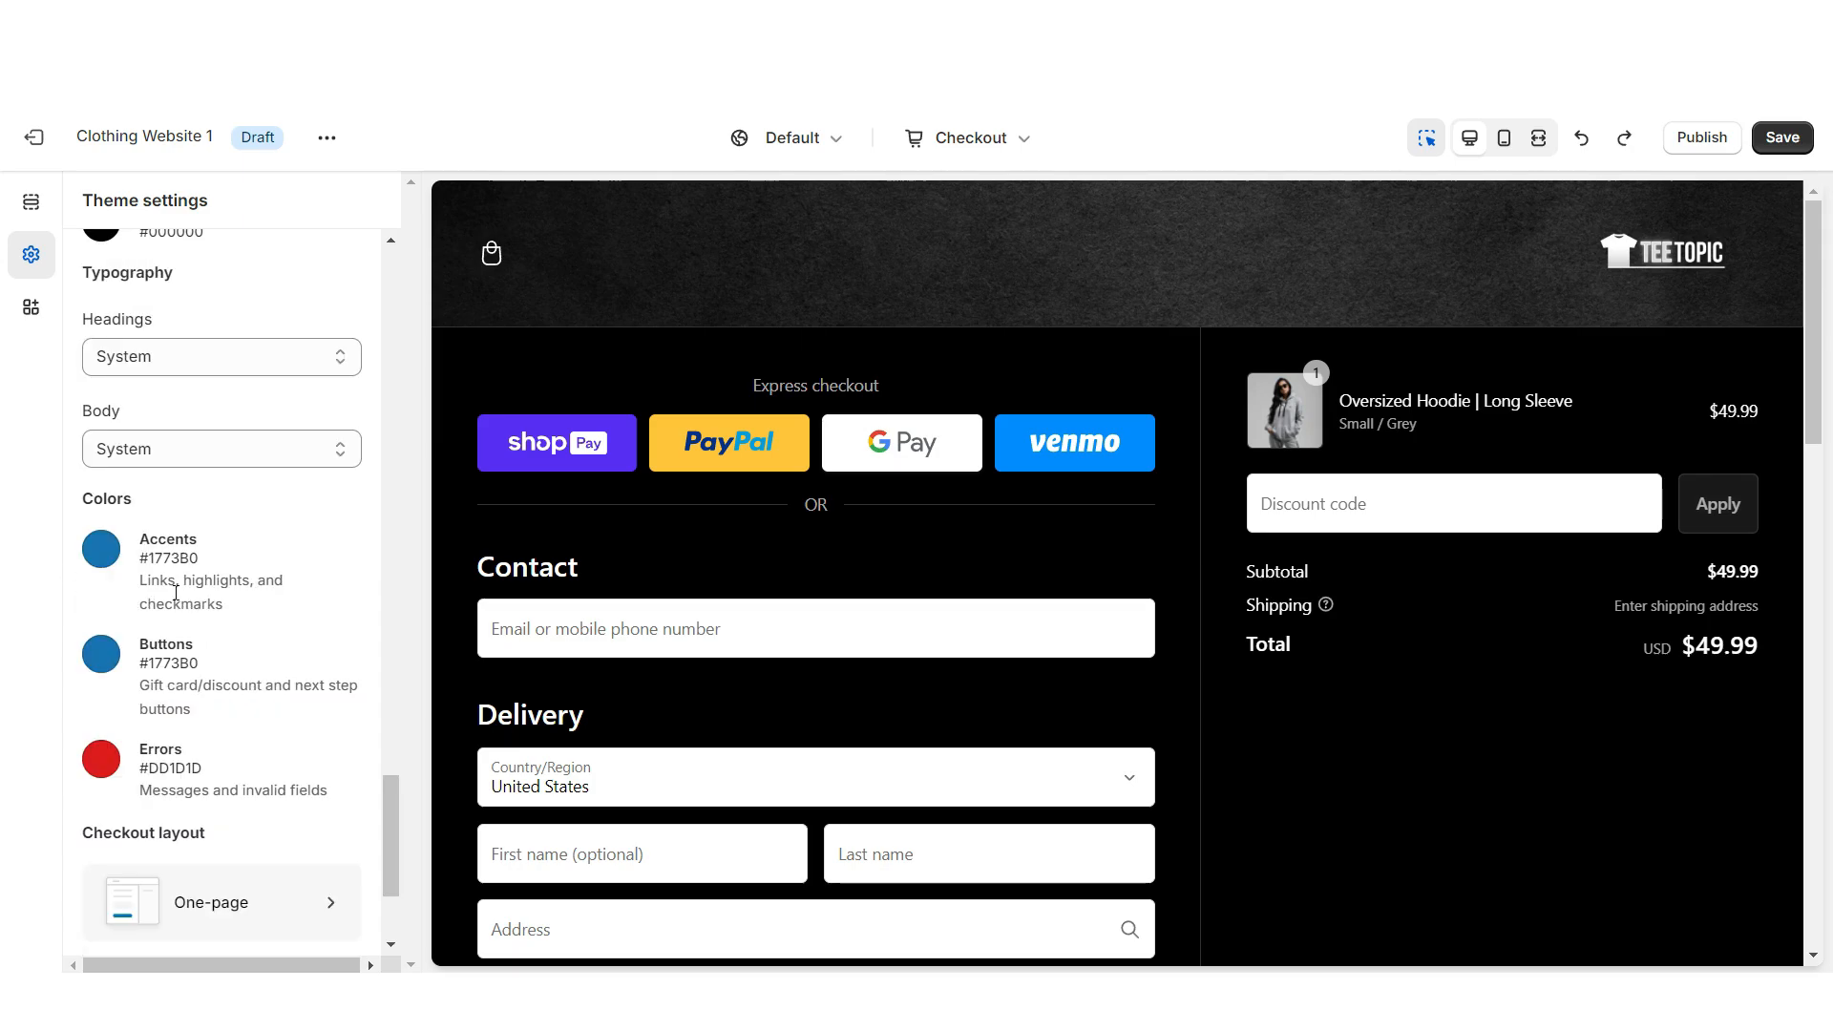
Look over the remaining checkout theme settings and preview the checkout page in mobile view.
{"action": "scroll", "coordinate": [76, 769], "scroll_direction": "down", "scroll_amount": 2}
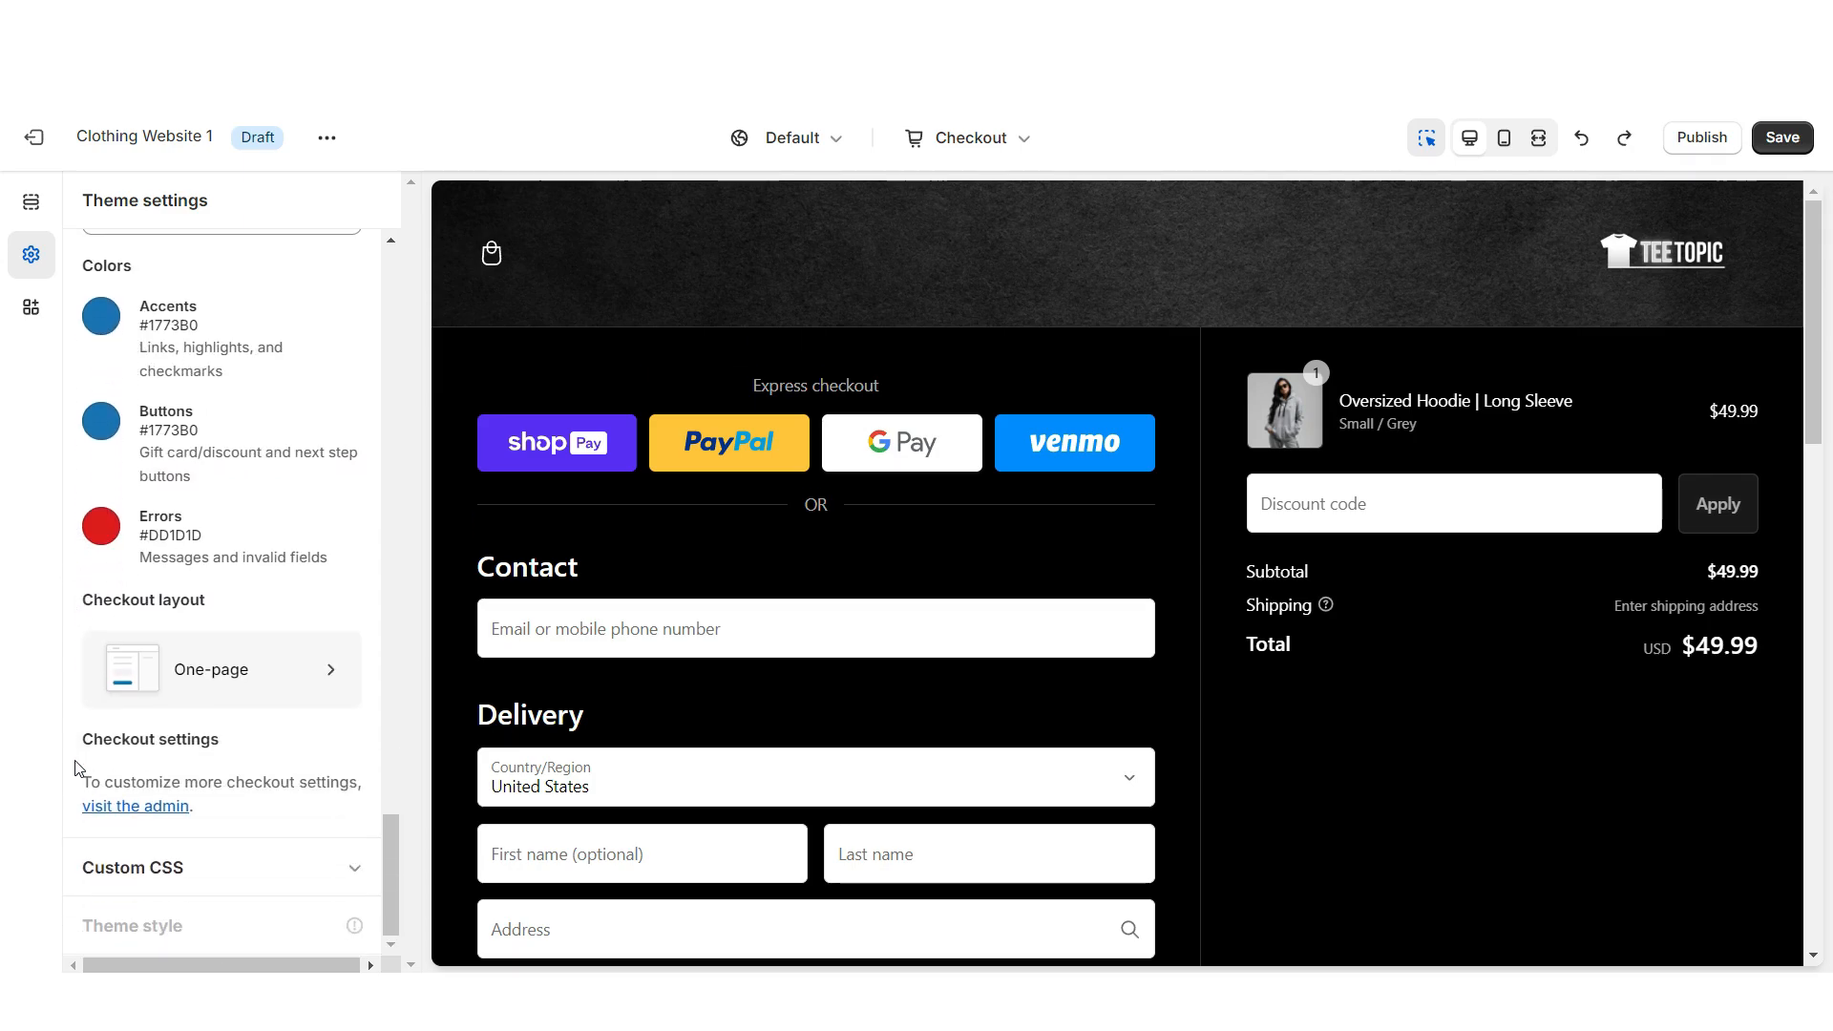
{"action": "left_click", "coordinate": [1504, 137]}
{"action": "left_click_drag", "start_coordinate": [1346, 275], "coordinate": [1398, 826]}
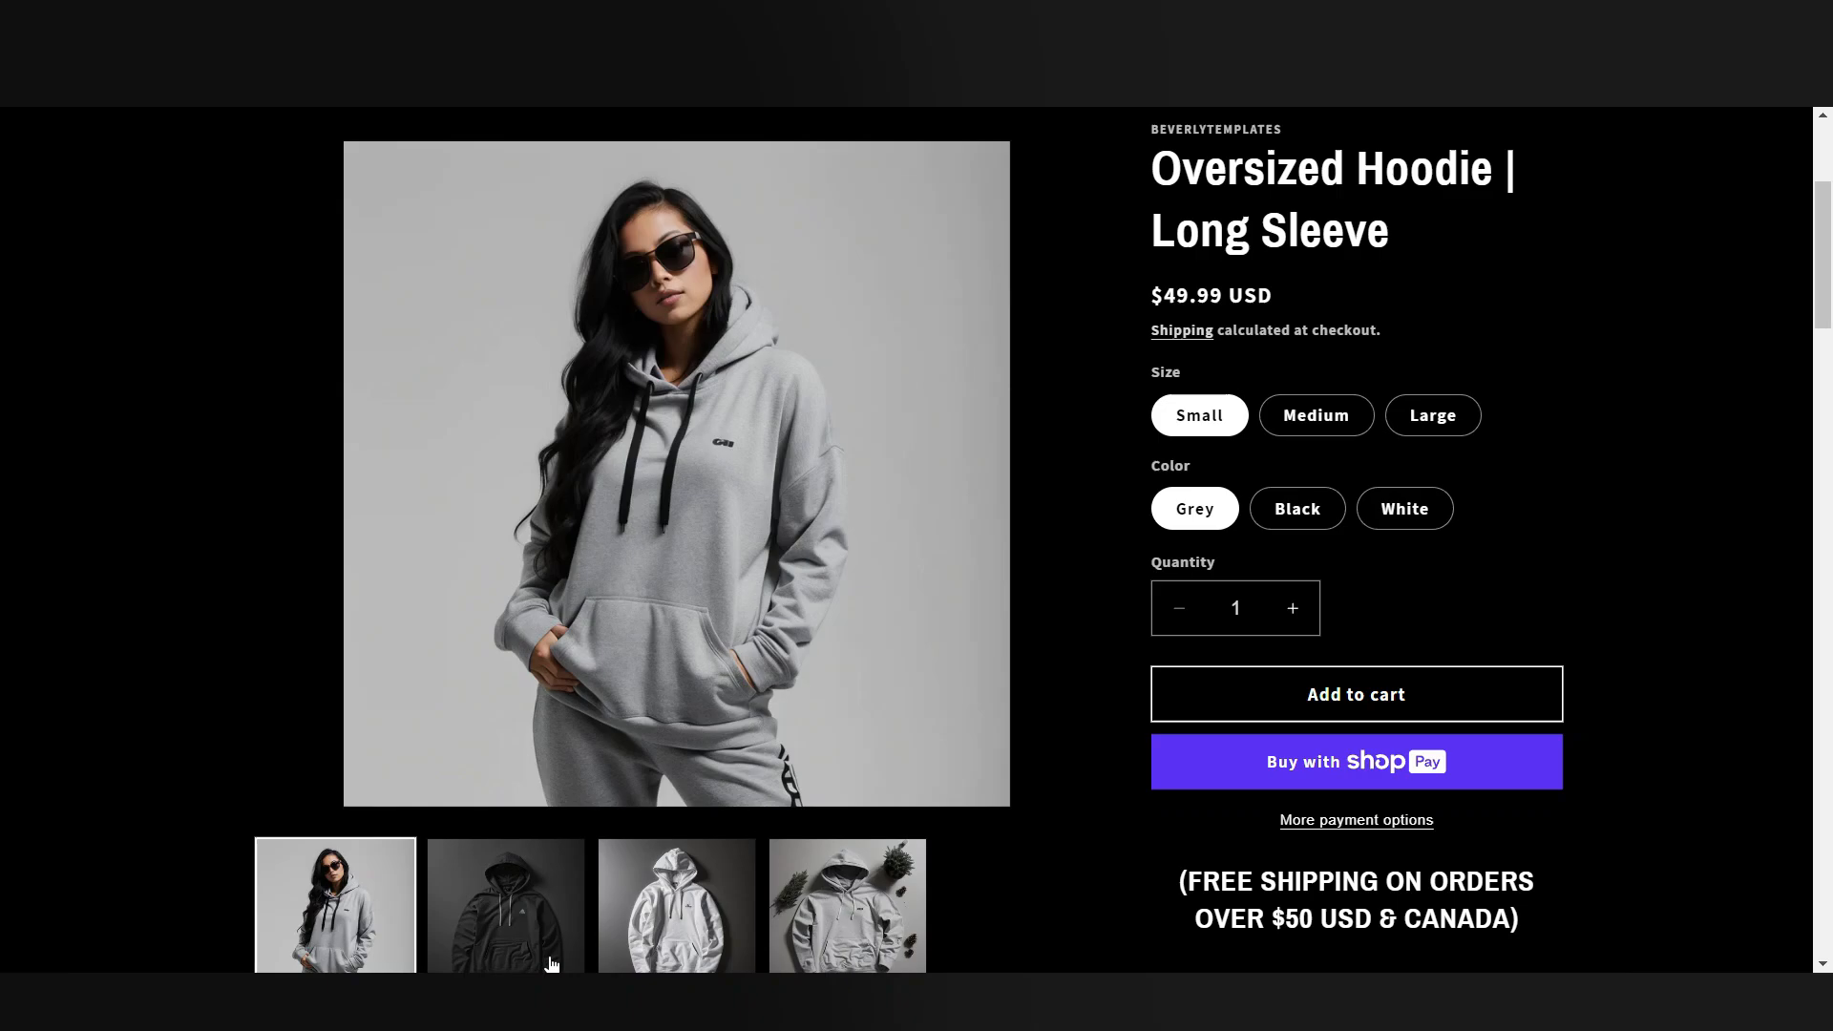
View the Oversized Hoodie's gallery images and review the product page from the variant options down to the reviews section.
{"action": "left_click", "coordinate": [551, 964]}
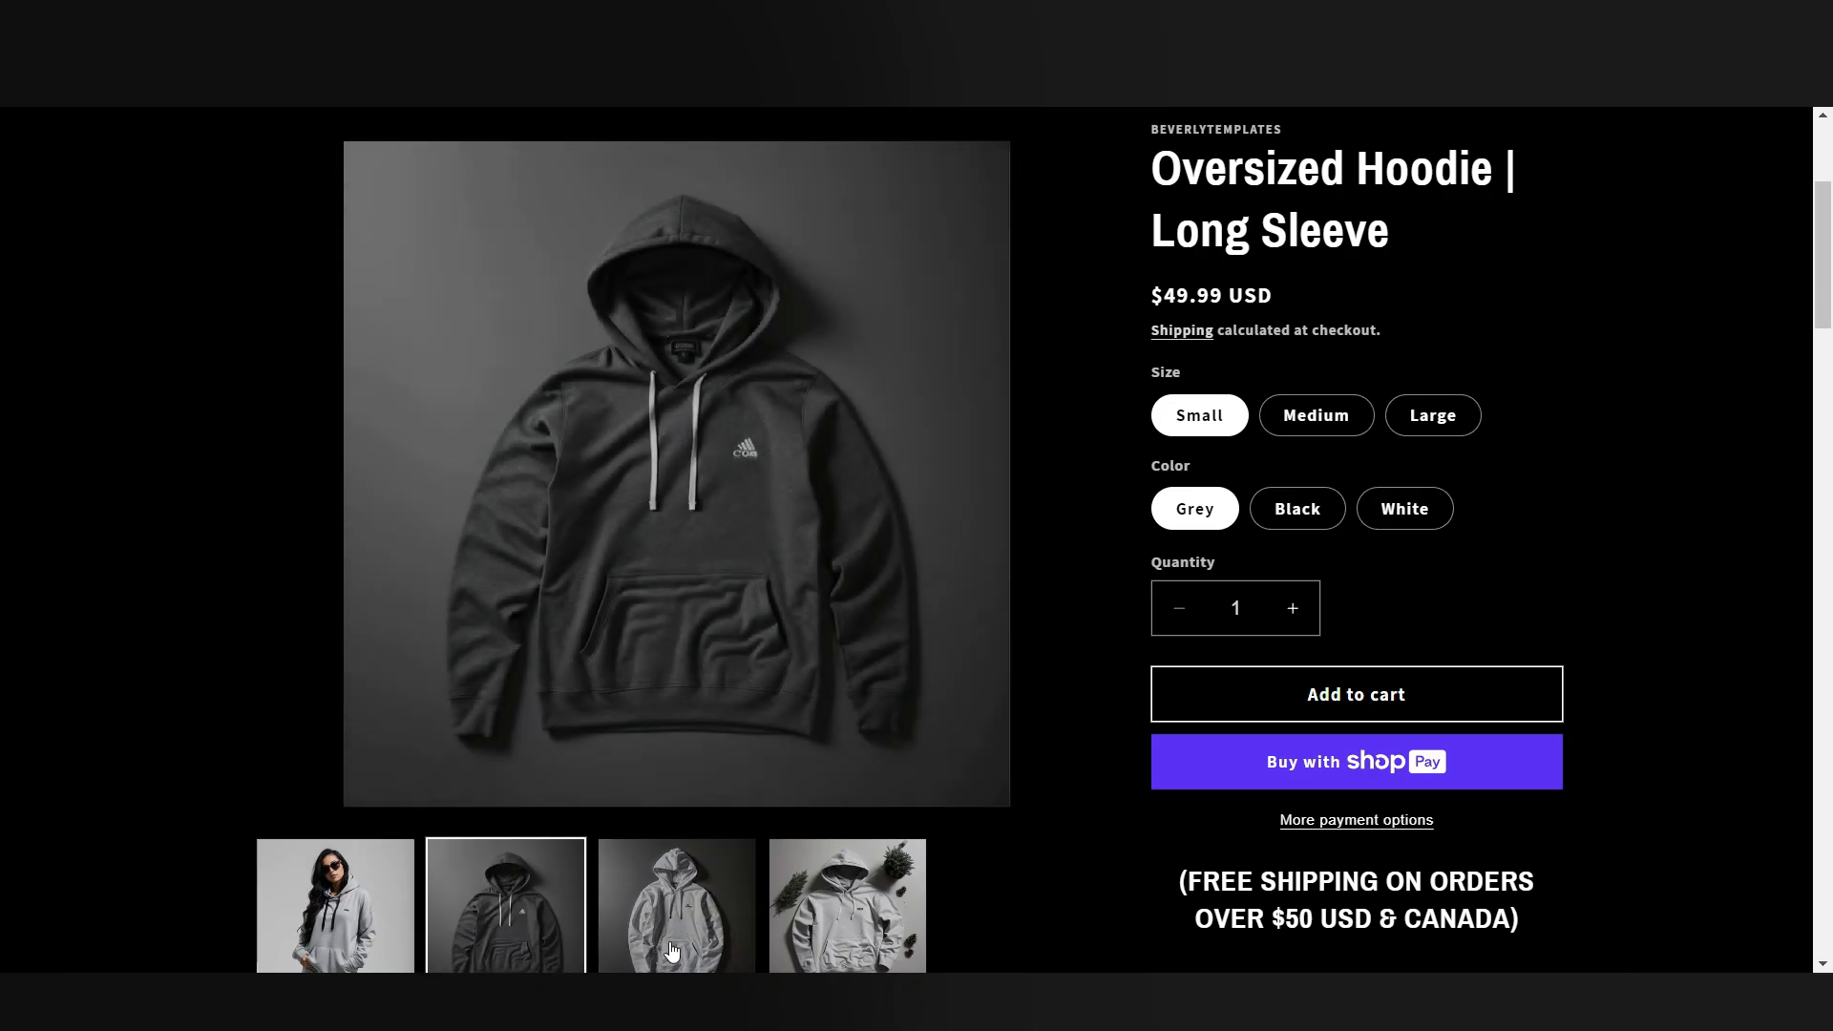
{"action": "left_click", "coordinate": [676, 931]}
{"action": "left_click", "coordinate": [821, 950]}
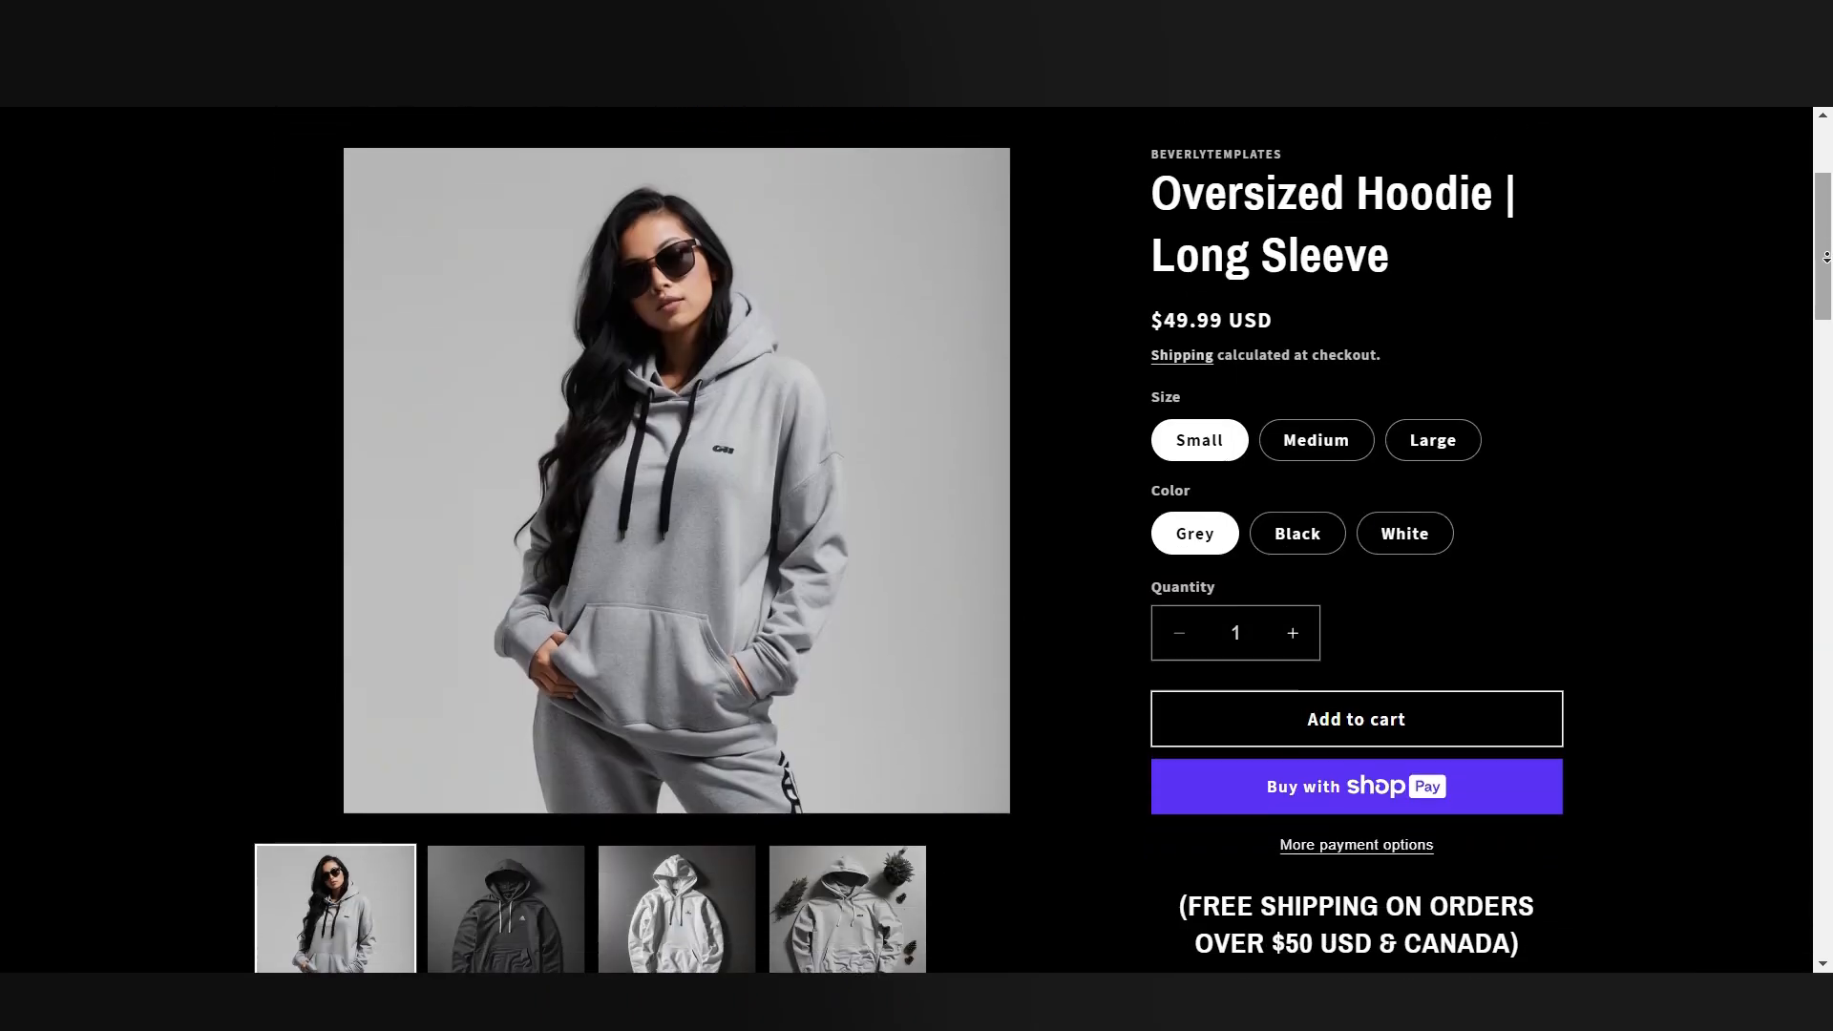
{"action": "scroll", "coordinate": [1826, 257], "scroll_direction": "down", "scroll_amount": 20}
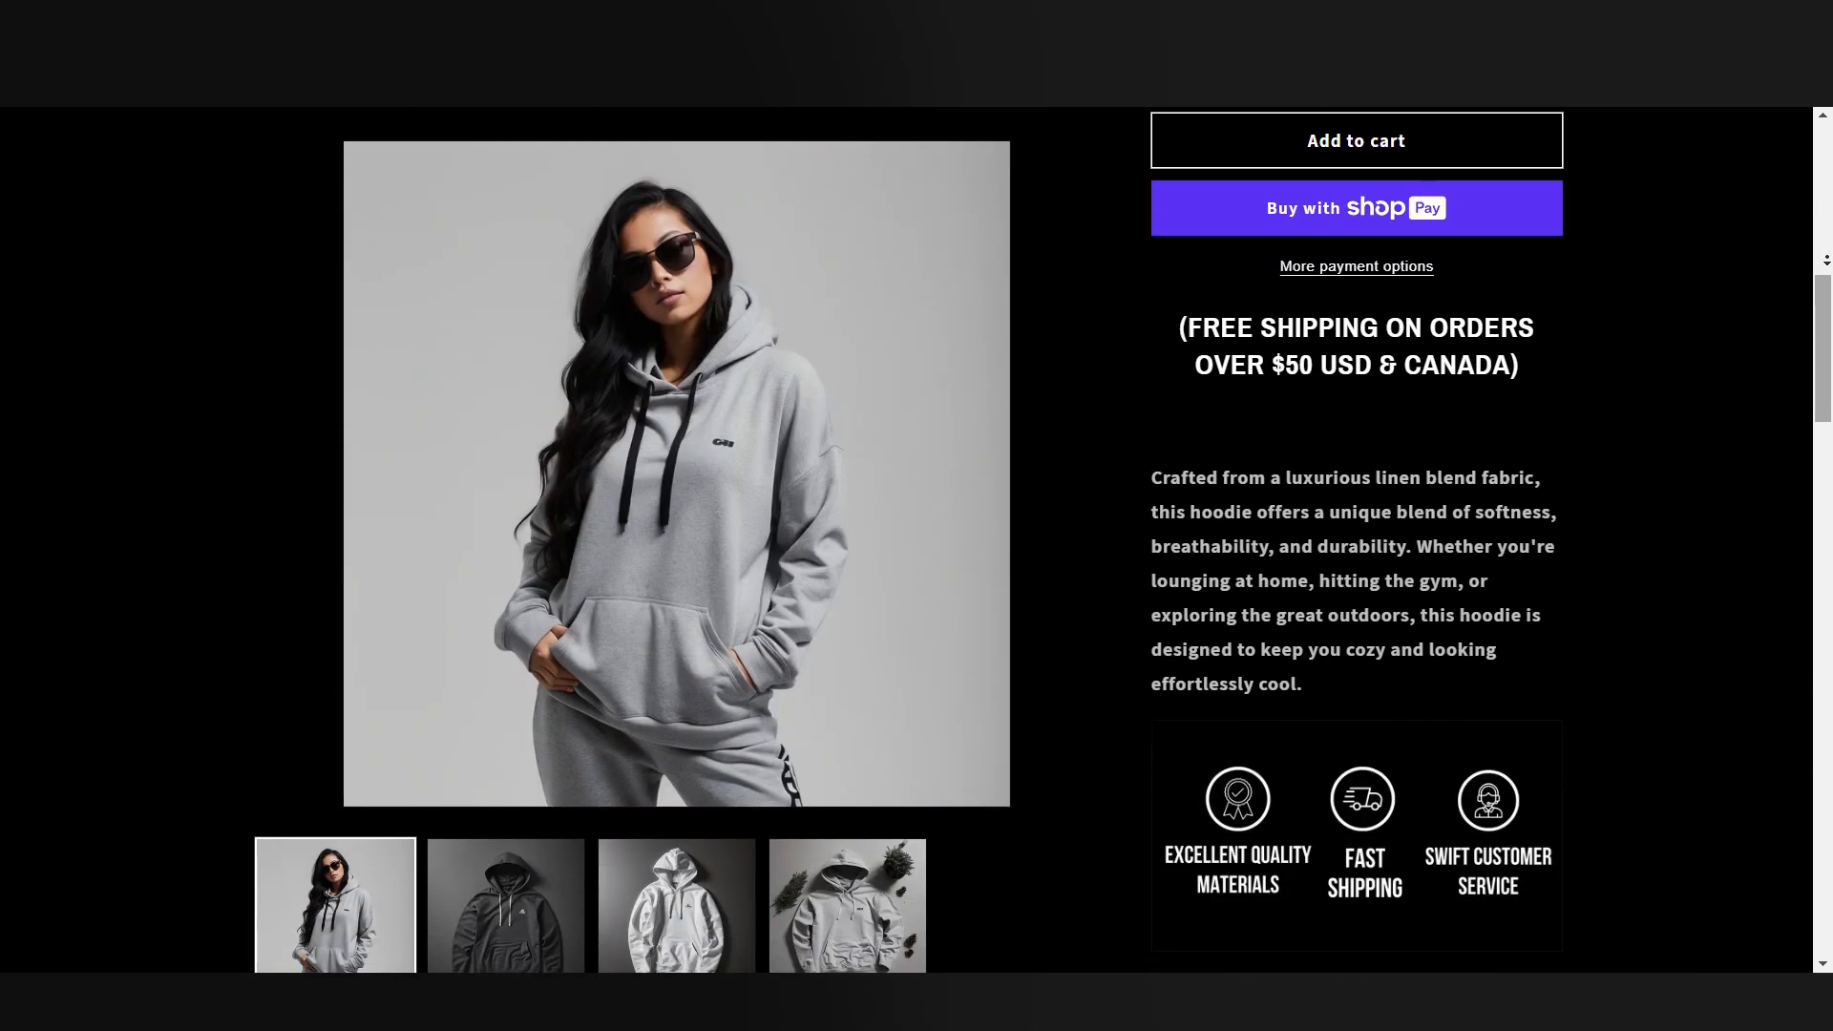
{"action": "scroll", "coordinate": [1812, 257], "scroll_direction": "down", "scroll_amount": 6}
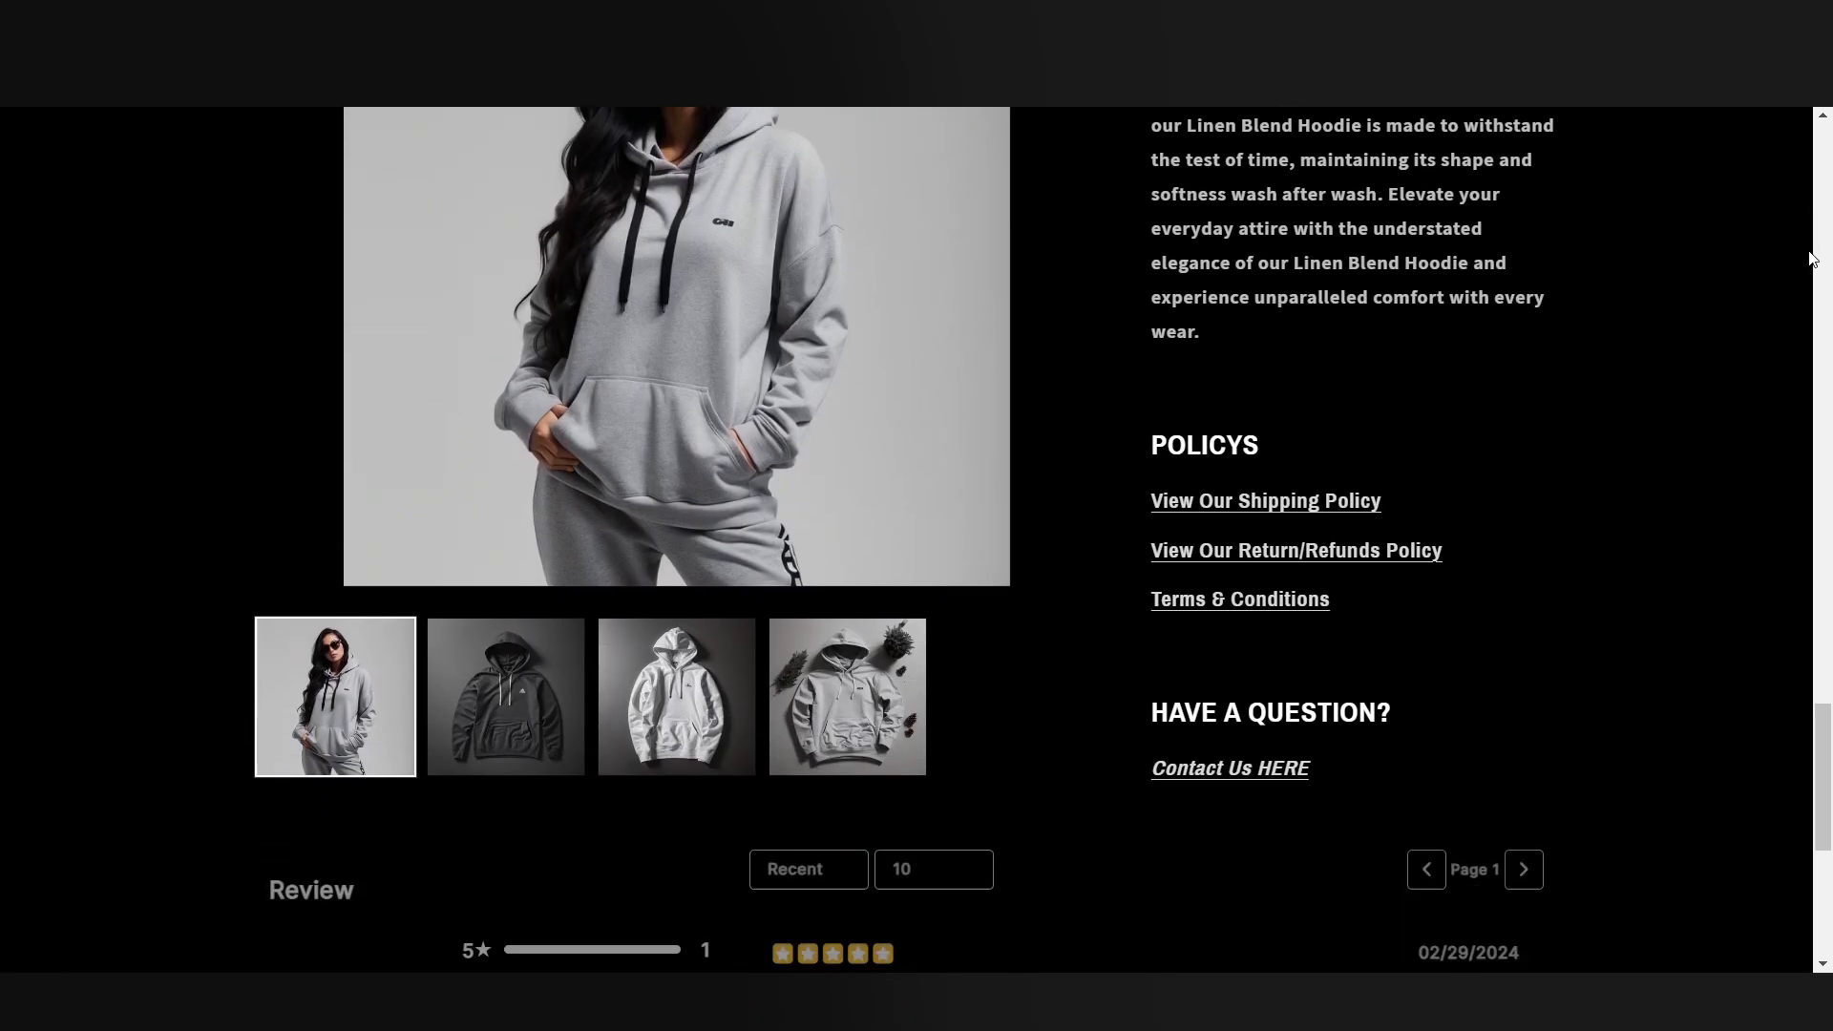